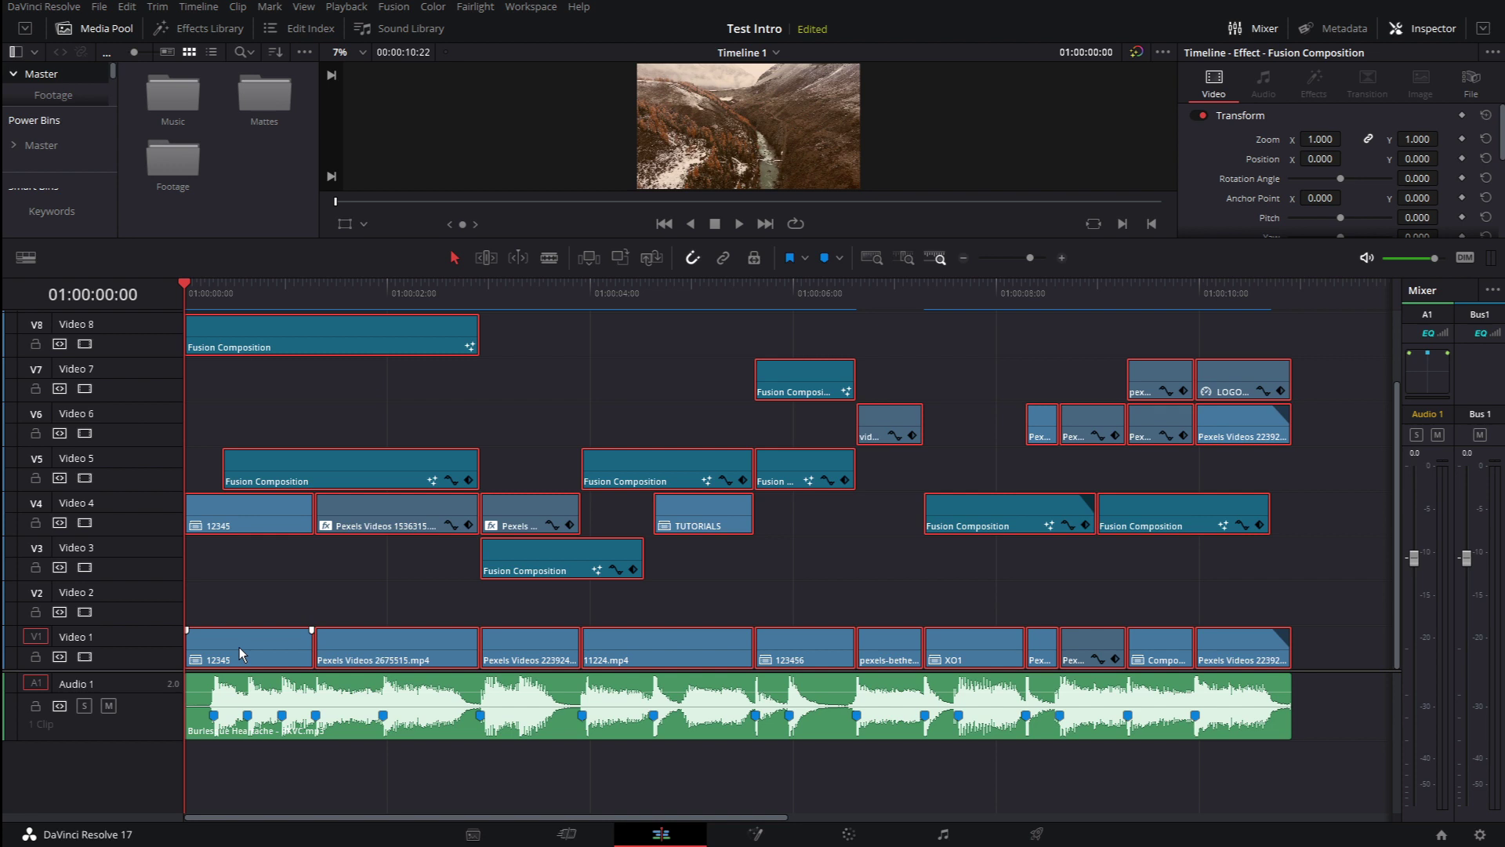
click(206, 286)
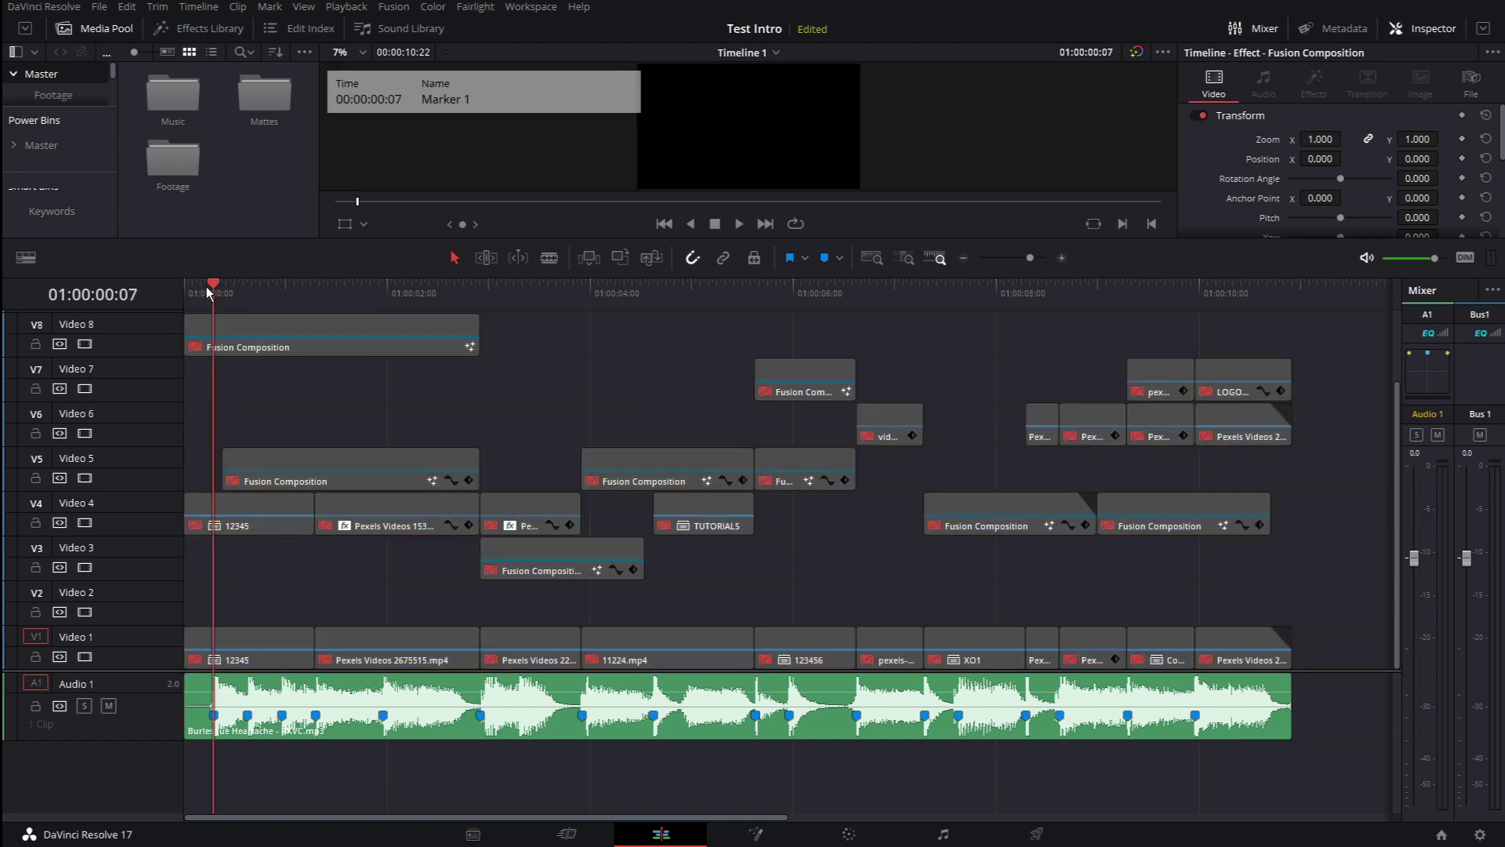
key(Home)
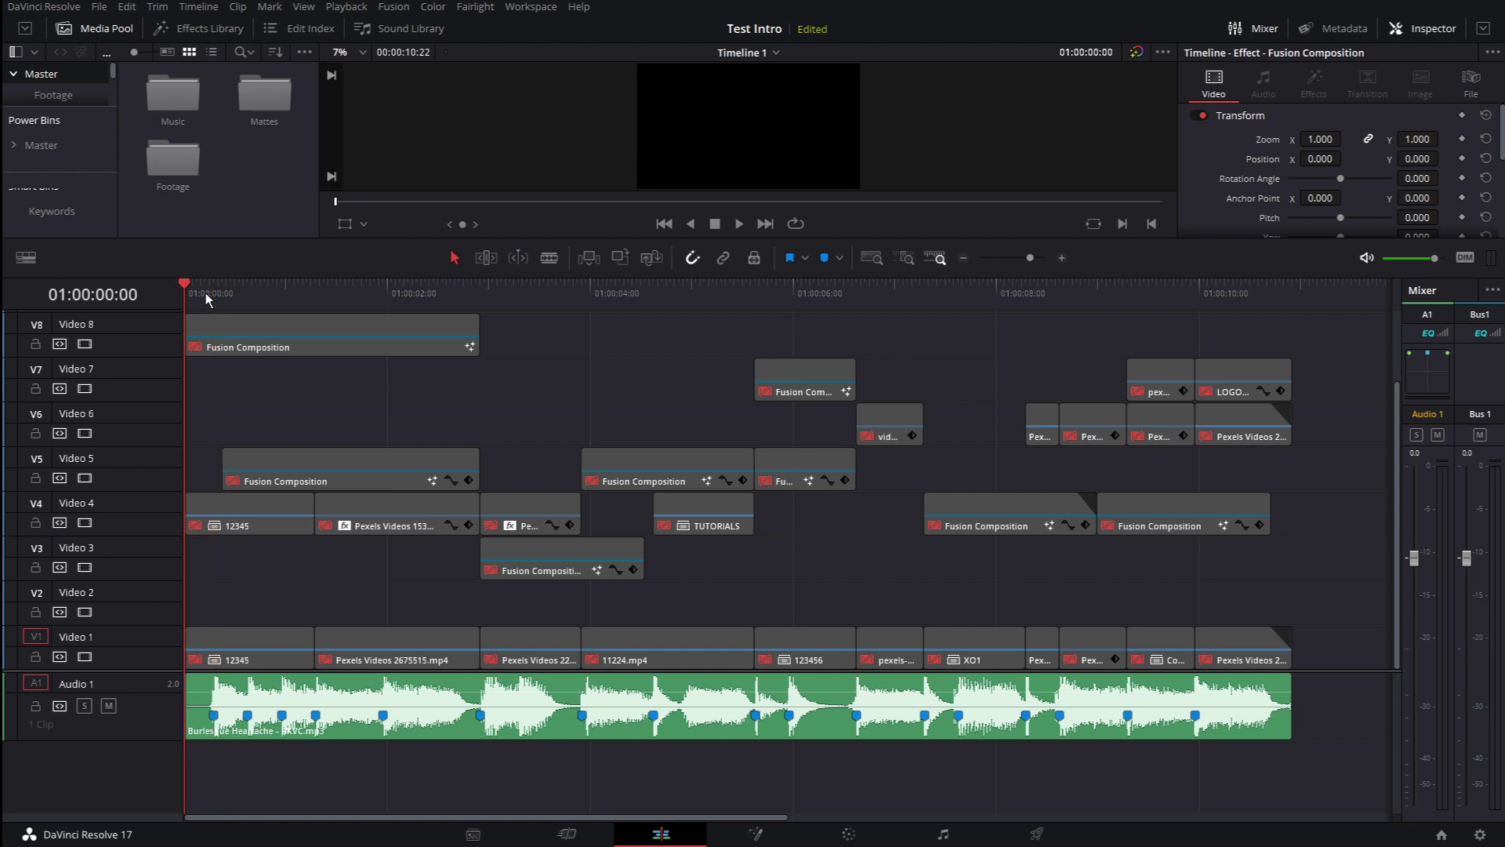
mouse_move(202, 290)
mouse_down()
mouse_move(933, 359)
mouse_move(1193, 345)
mouse_move(571, 379)
mouse_move(119, 369)
mouse_up()
click(448, 732)
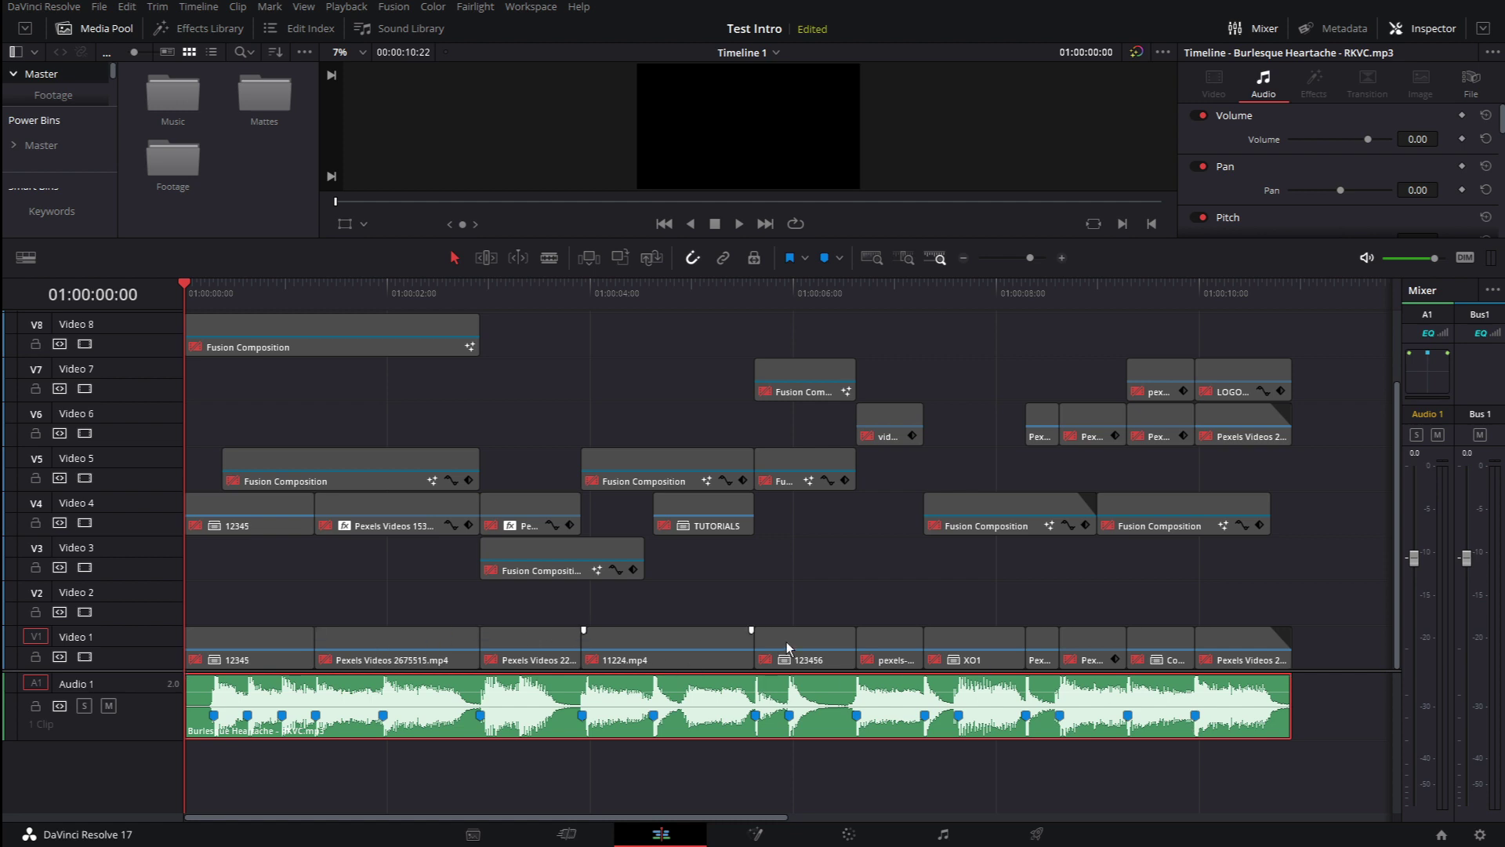
Select every clip on Video 1, then scrub through the opening clips into the split-screen section.
drag(1320, 621, 298, 651)
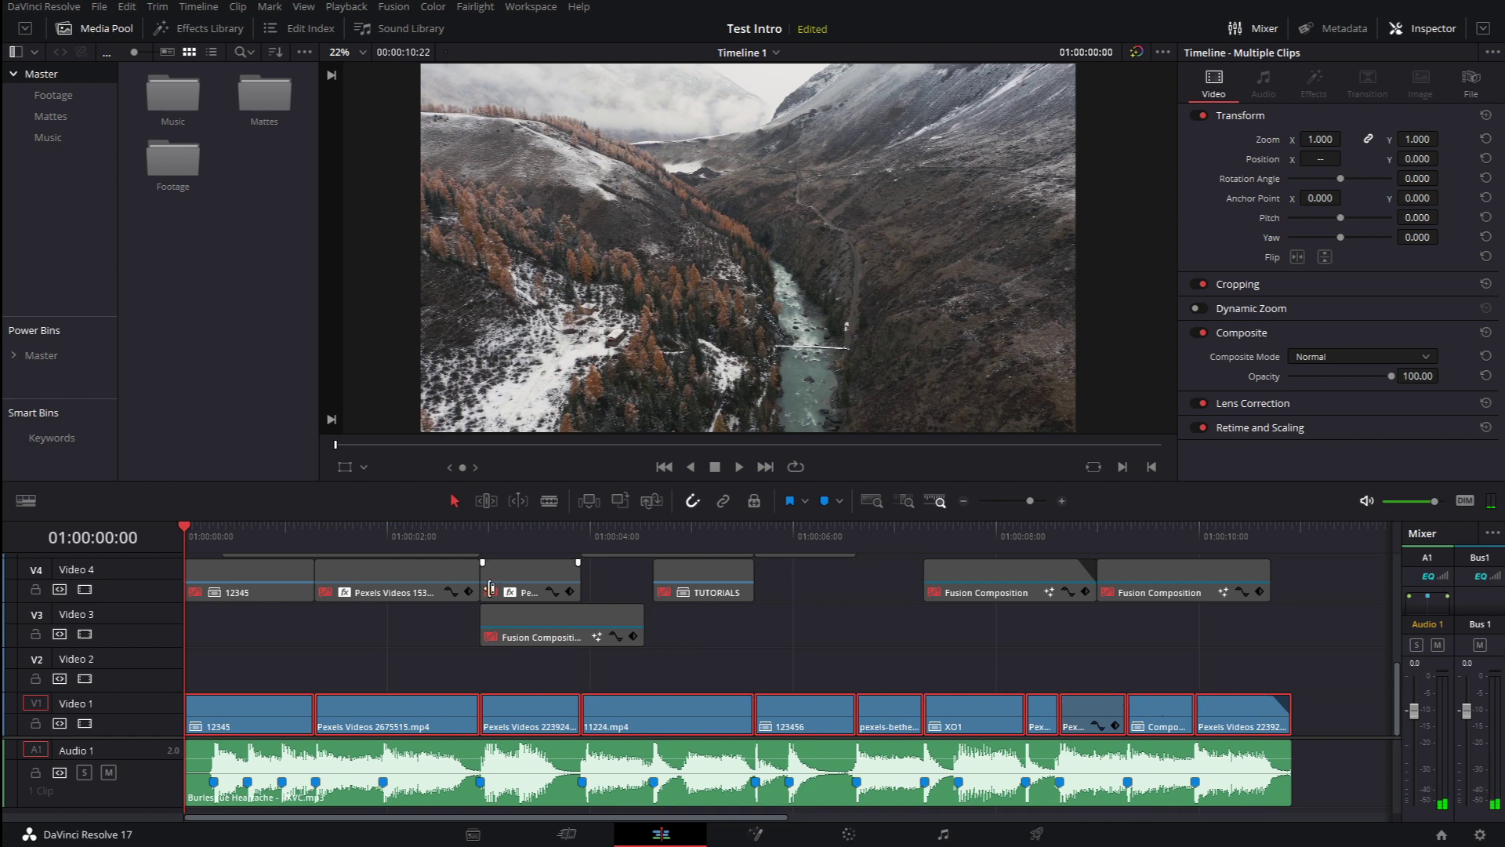
drag(187, 524, 627, 576)
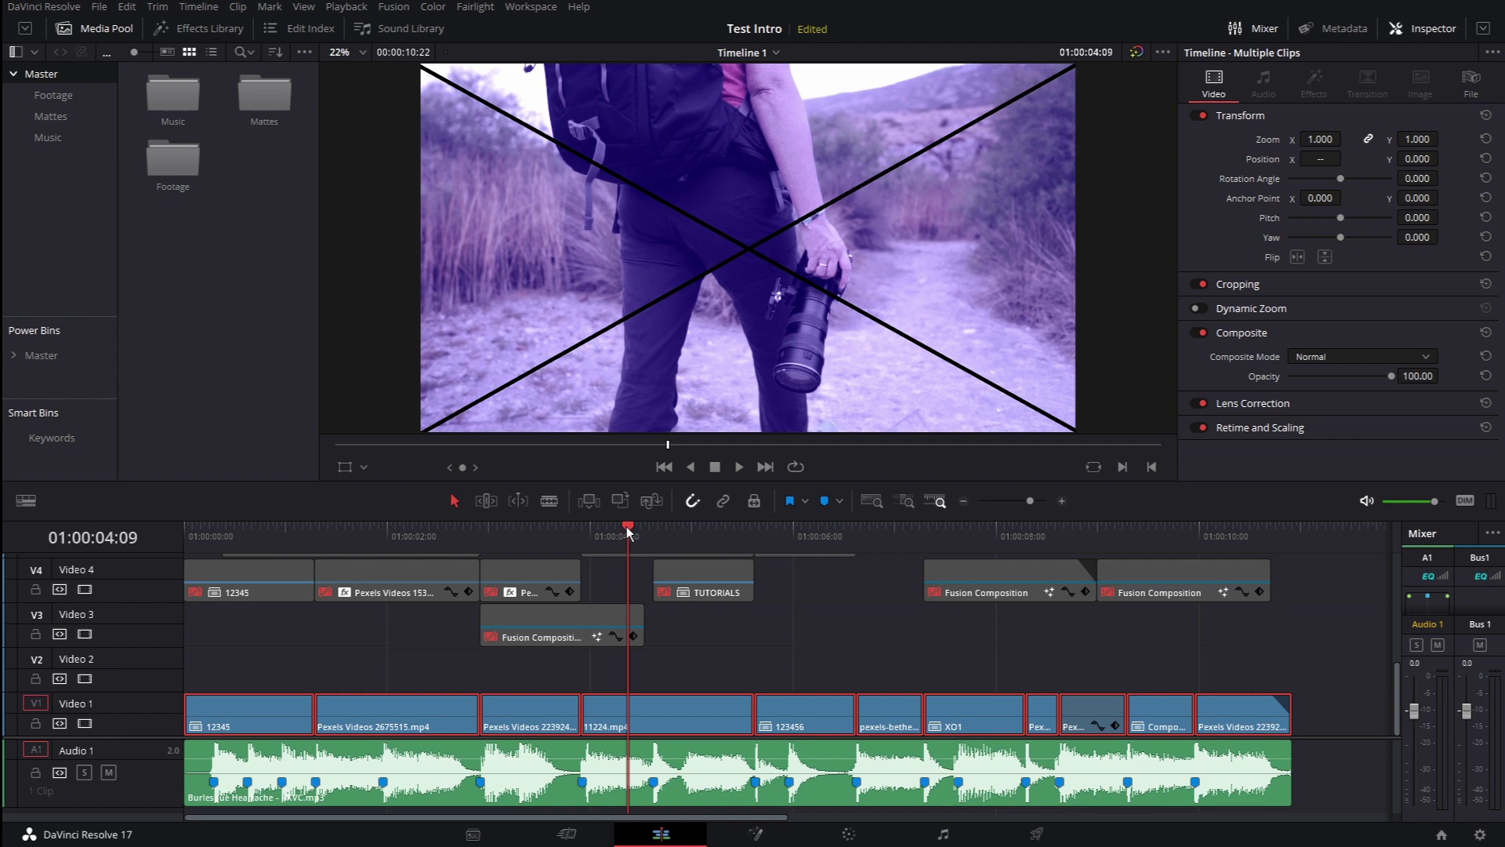
drag(624, 529, 778, 558)
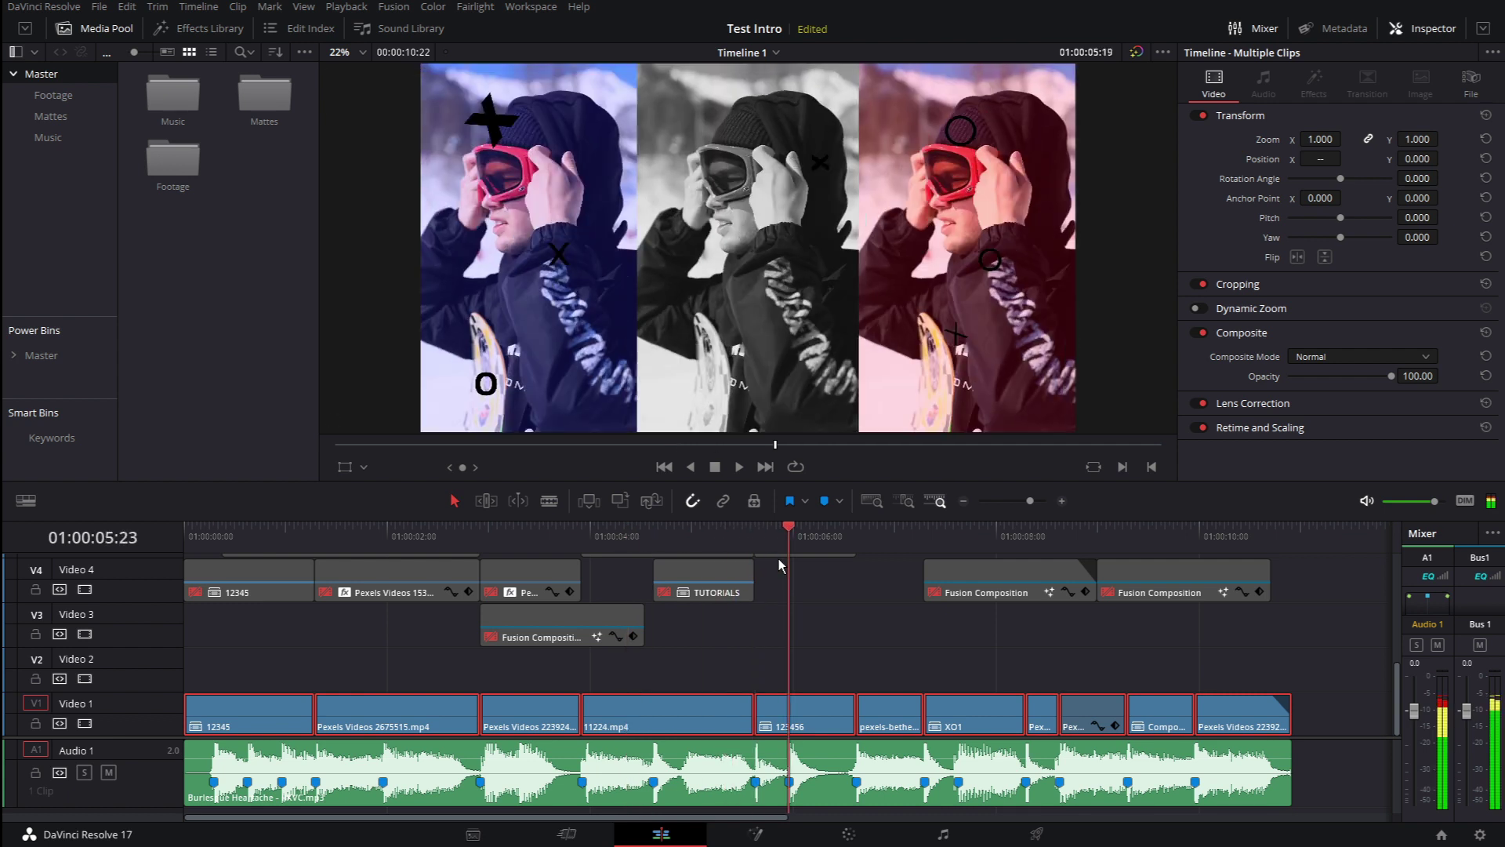
Decompose the 12456 compound clip in place and select its top two split-screen layers.
right_click(814, 708)
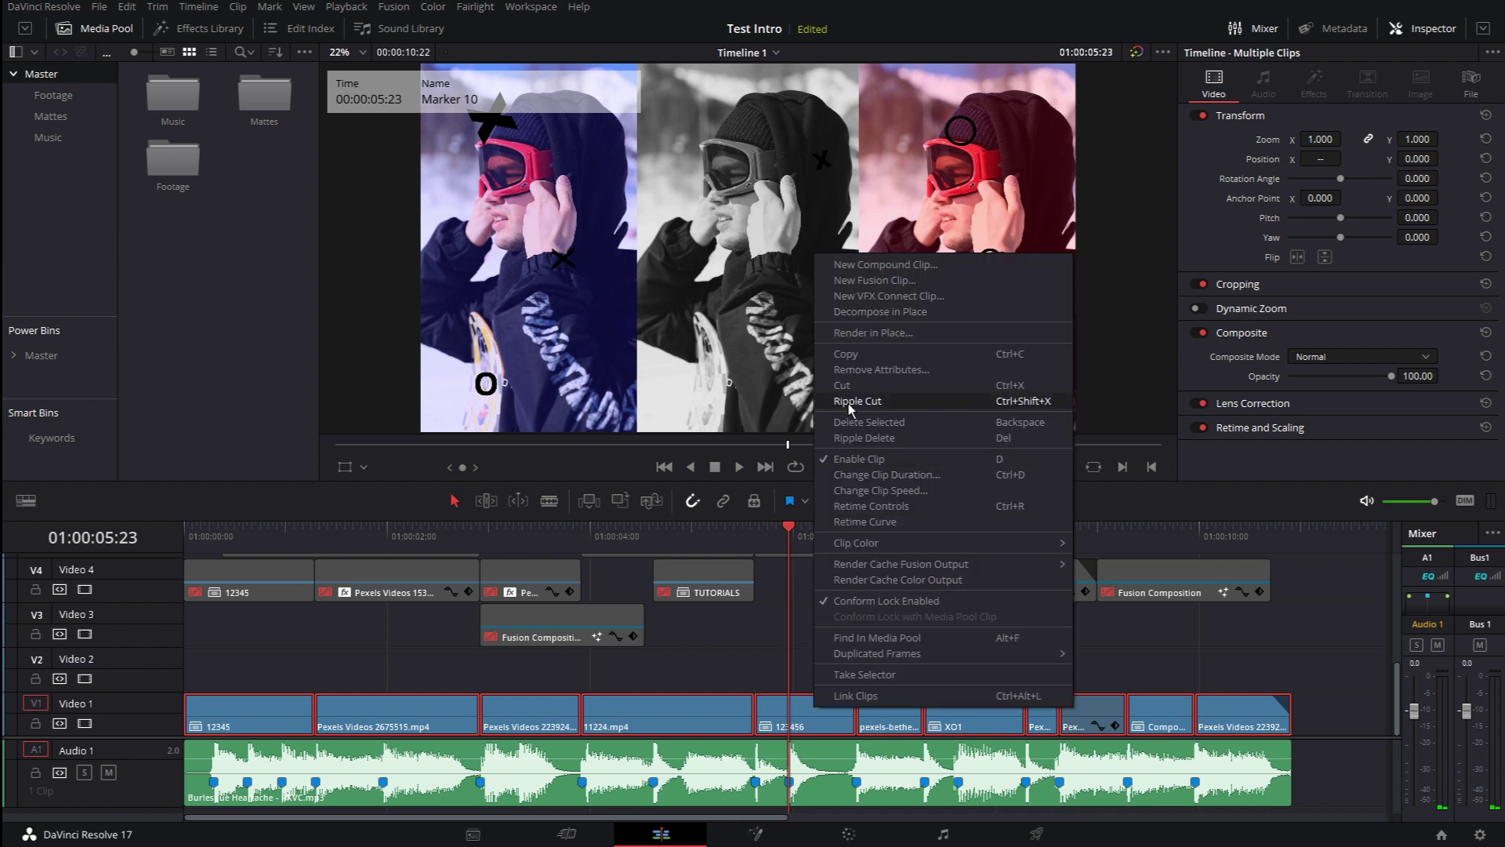
click(896, 312)
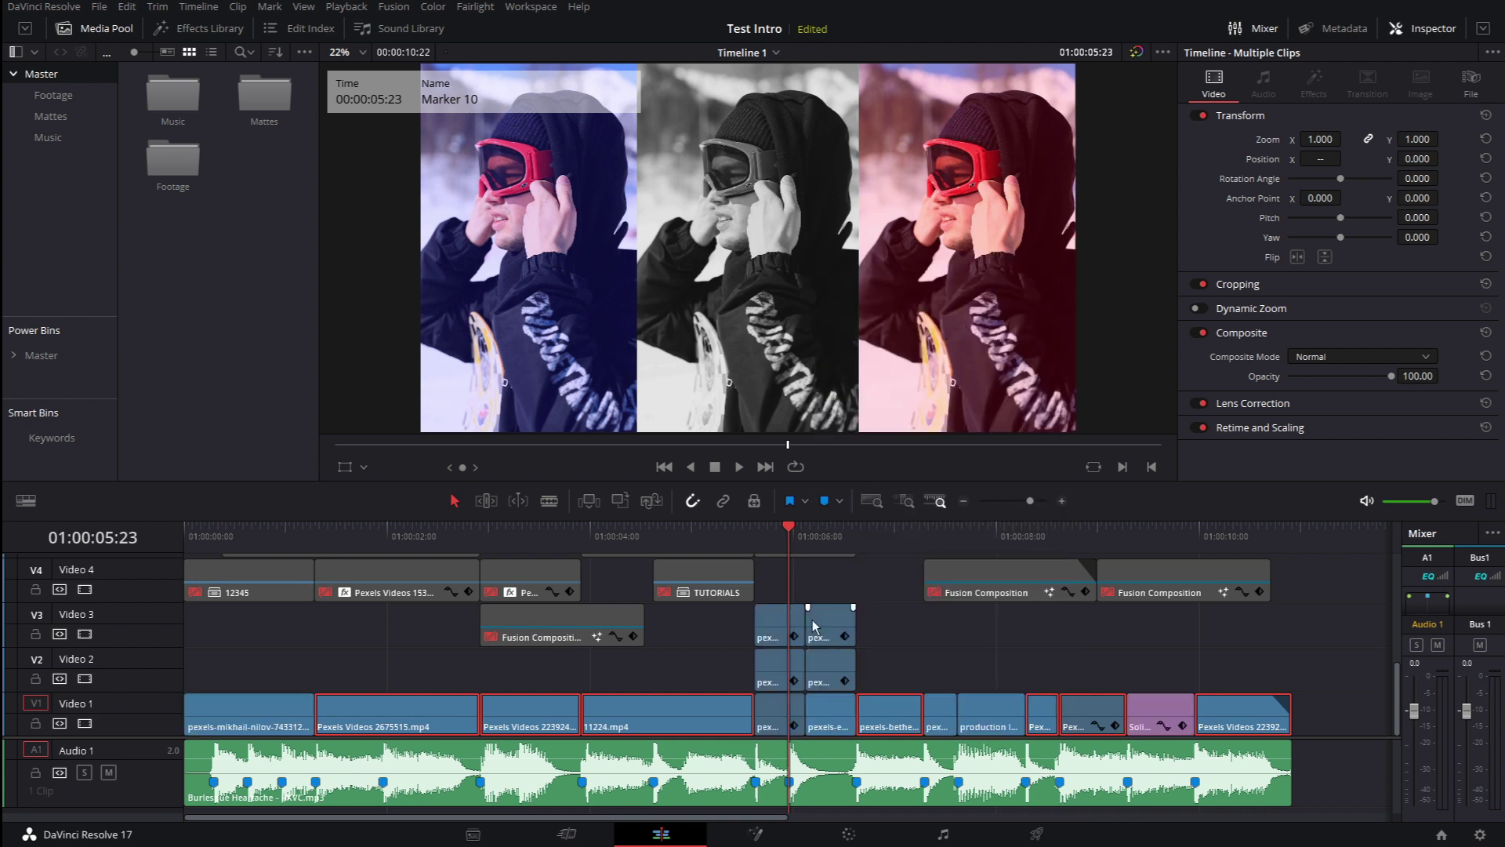
click(777, 615)
ctrl+click(783, 668)
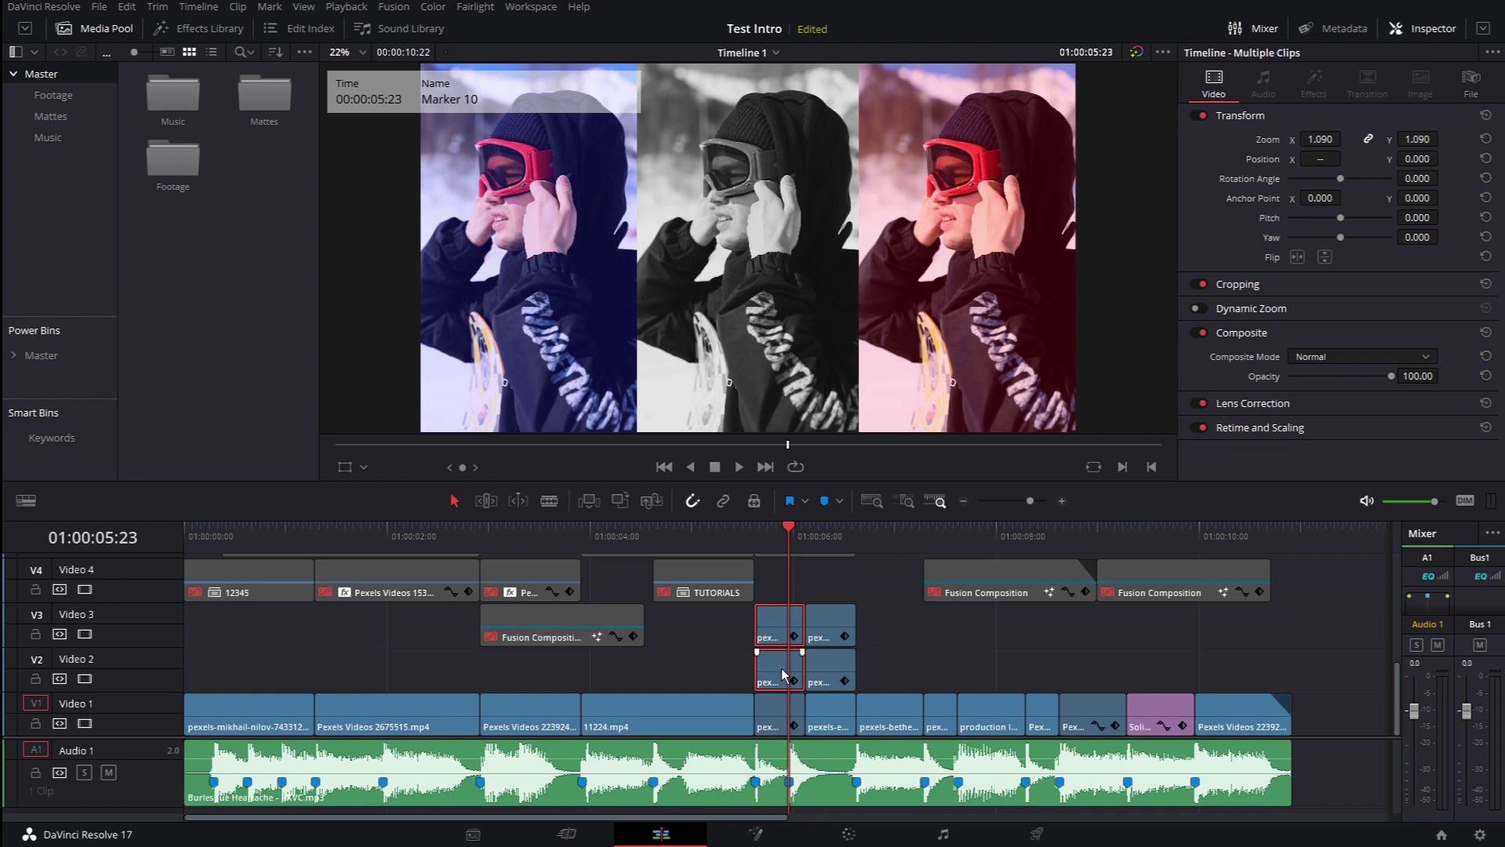
Disable the side layers with D to inspect the middle one, reselect them, and go to the Color page.
key(d)
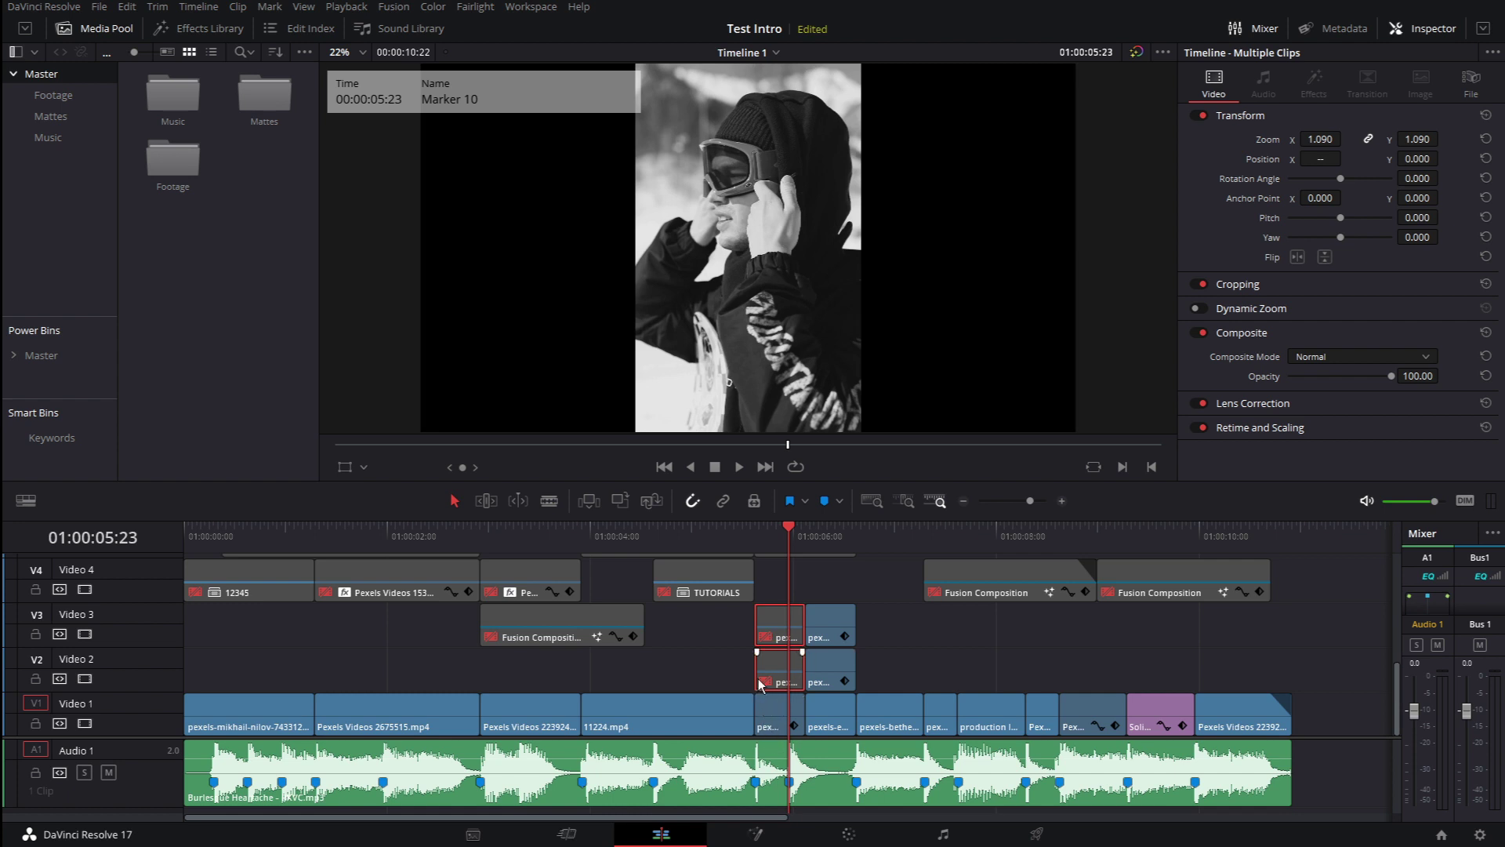
drag(723, 626, 785, 679)
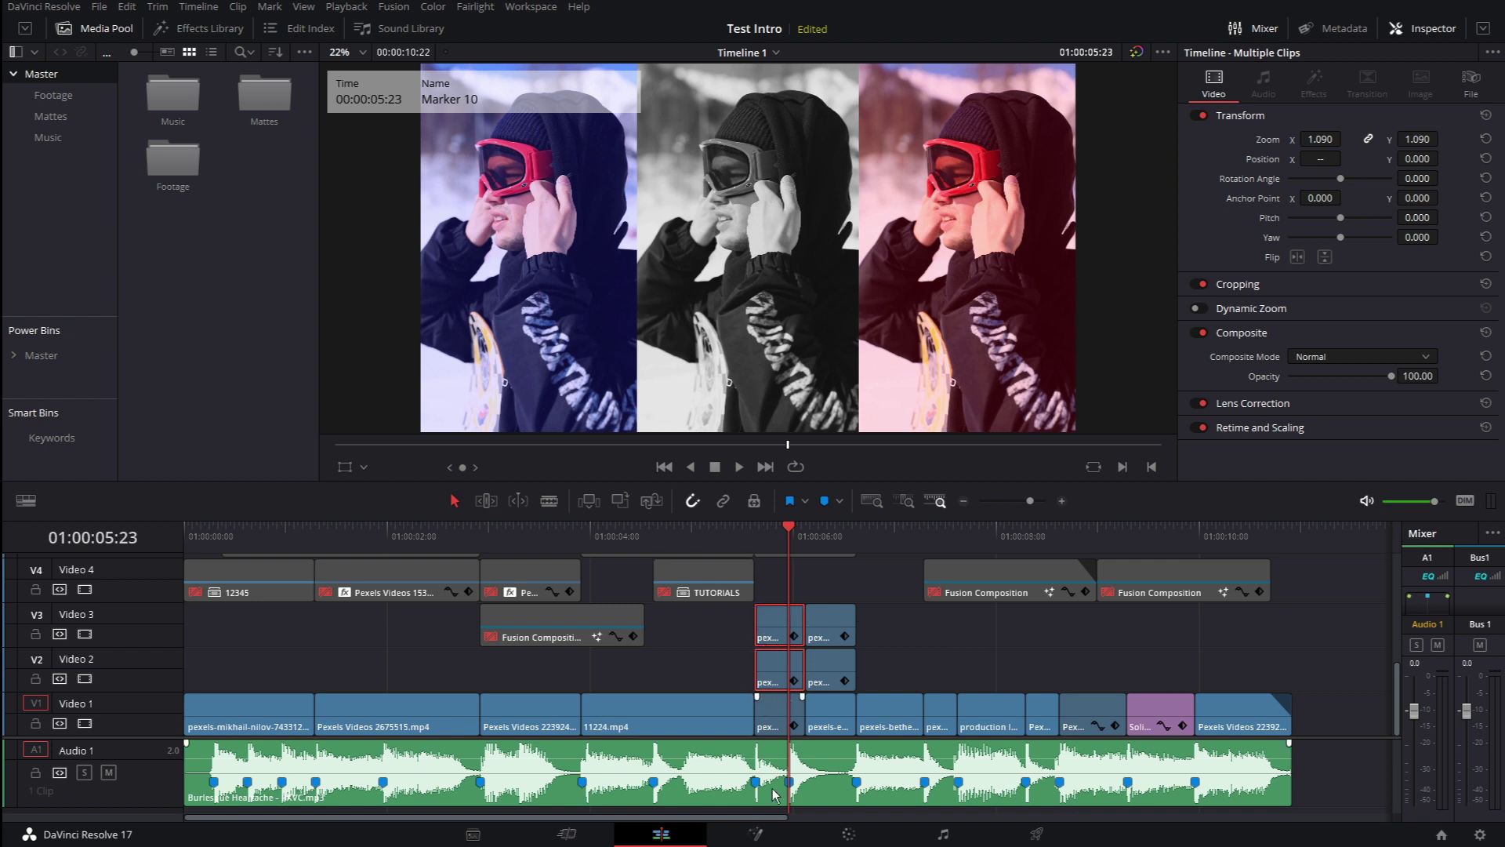
click(851, 836)
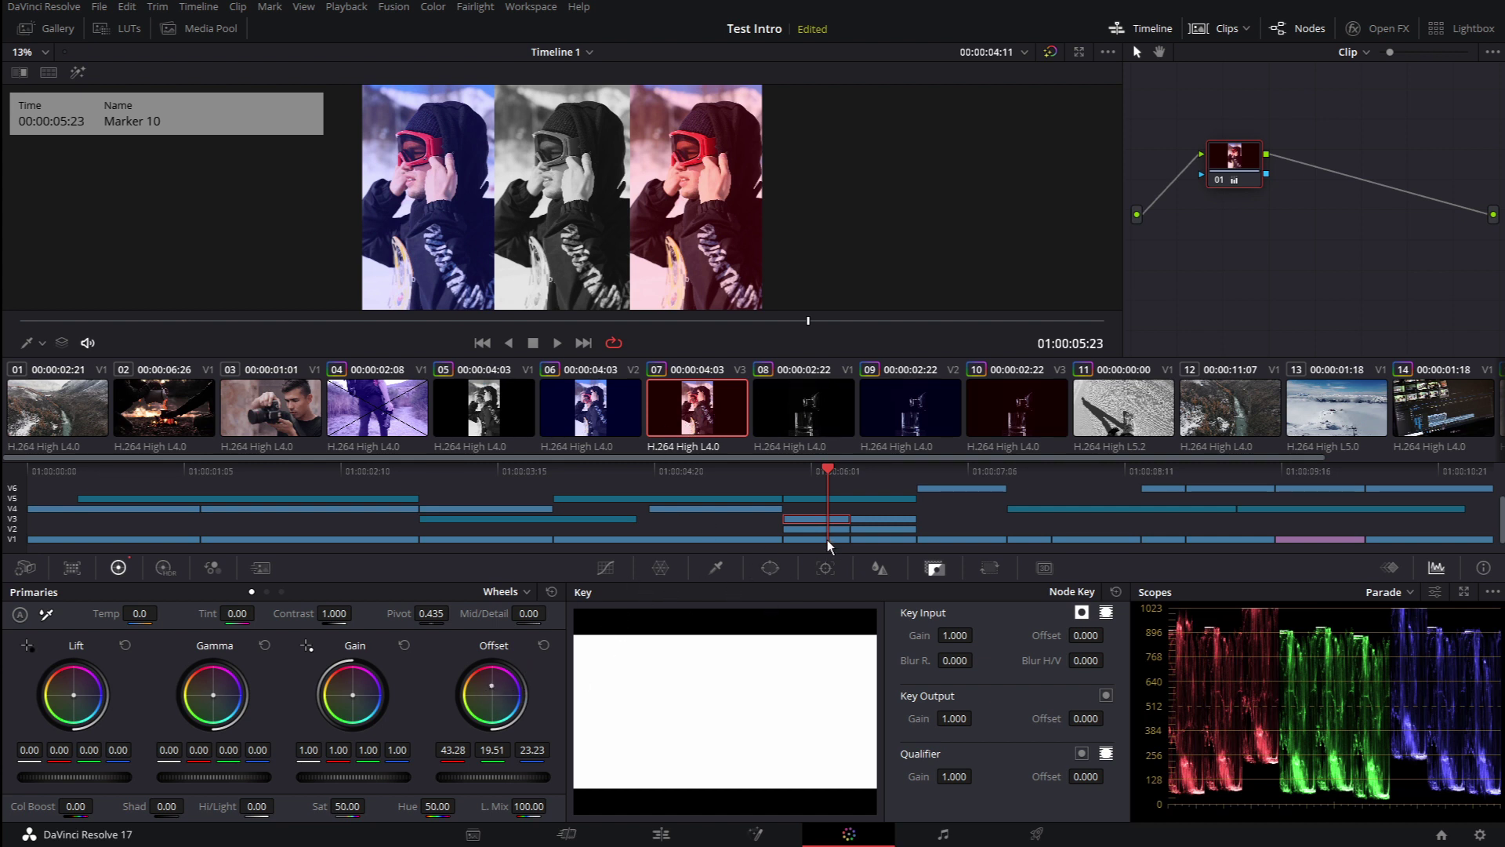
Inspect the tinted grades of clip 06 on Video 2 and clip 05 on Video 1.
click(806, 528)
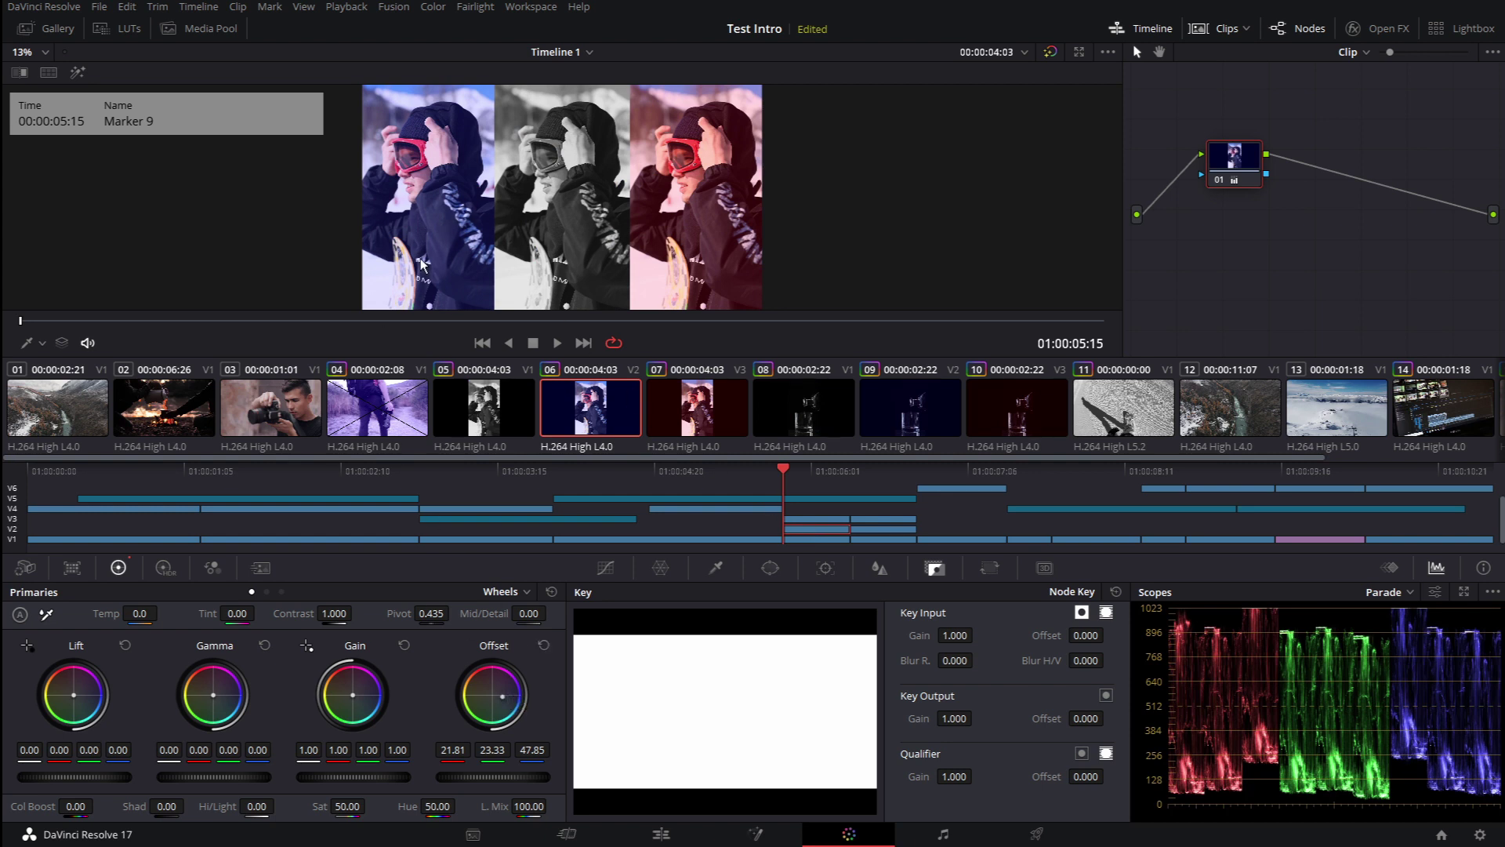
click(815, 539)
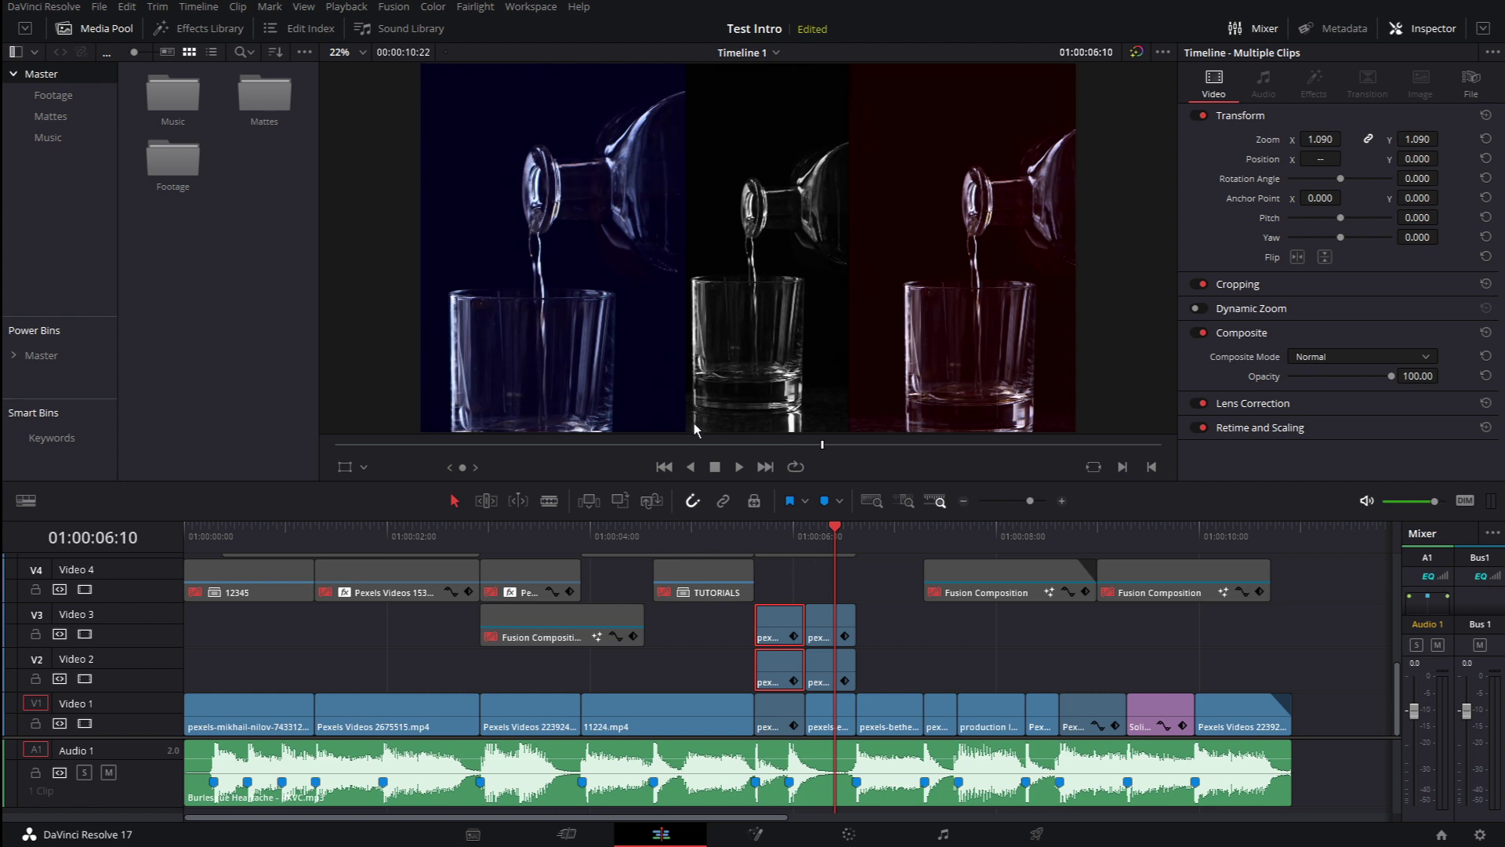
drag(779, 526, 887, 538)
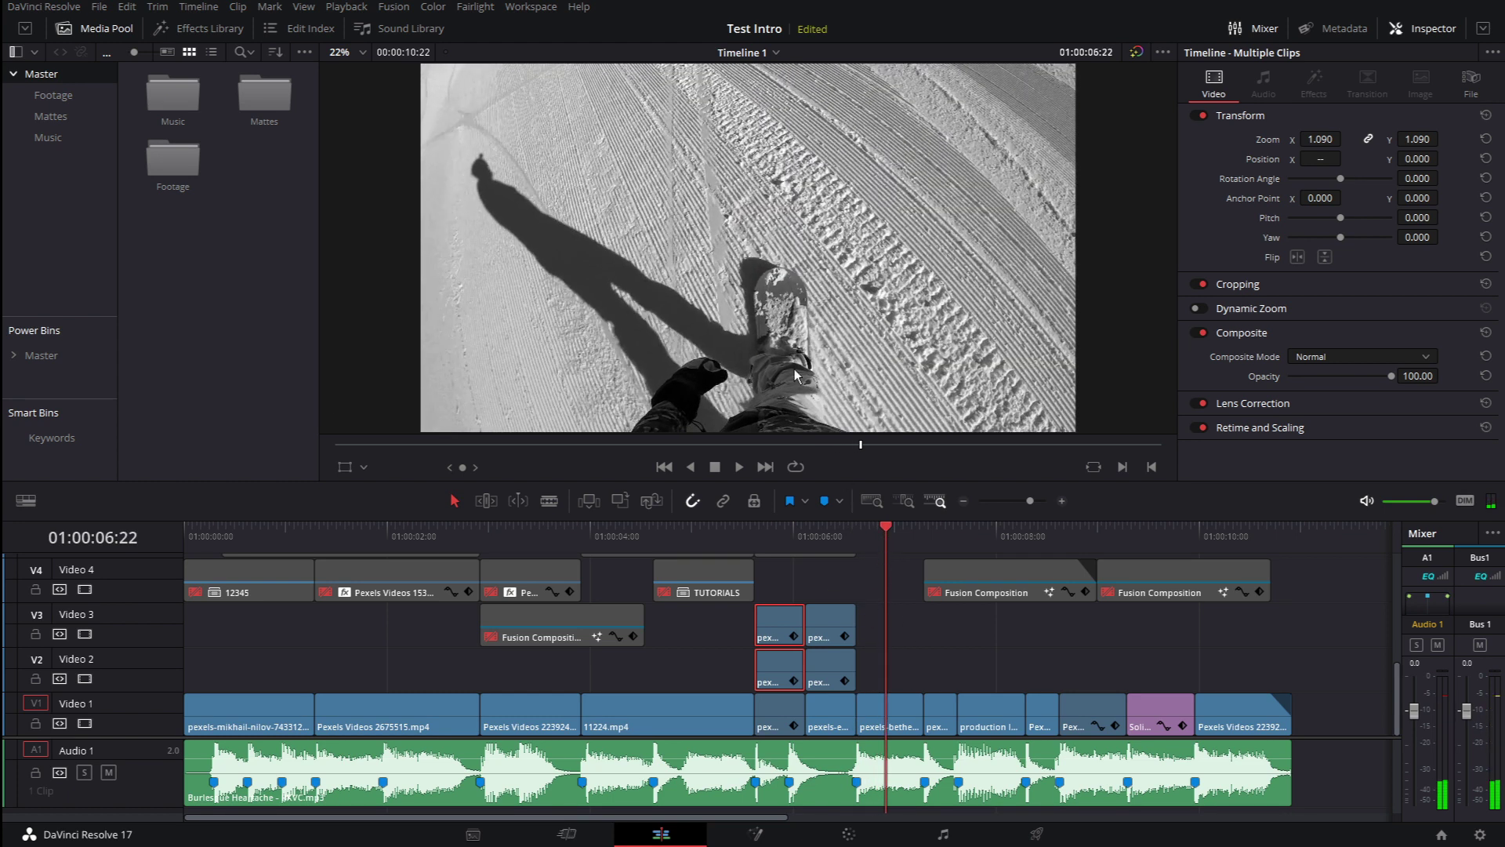
drag(886, 529, 941, 530)
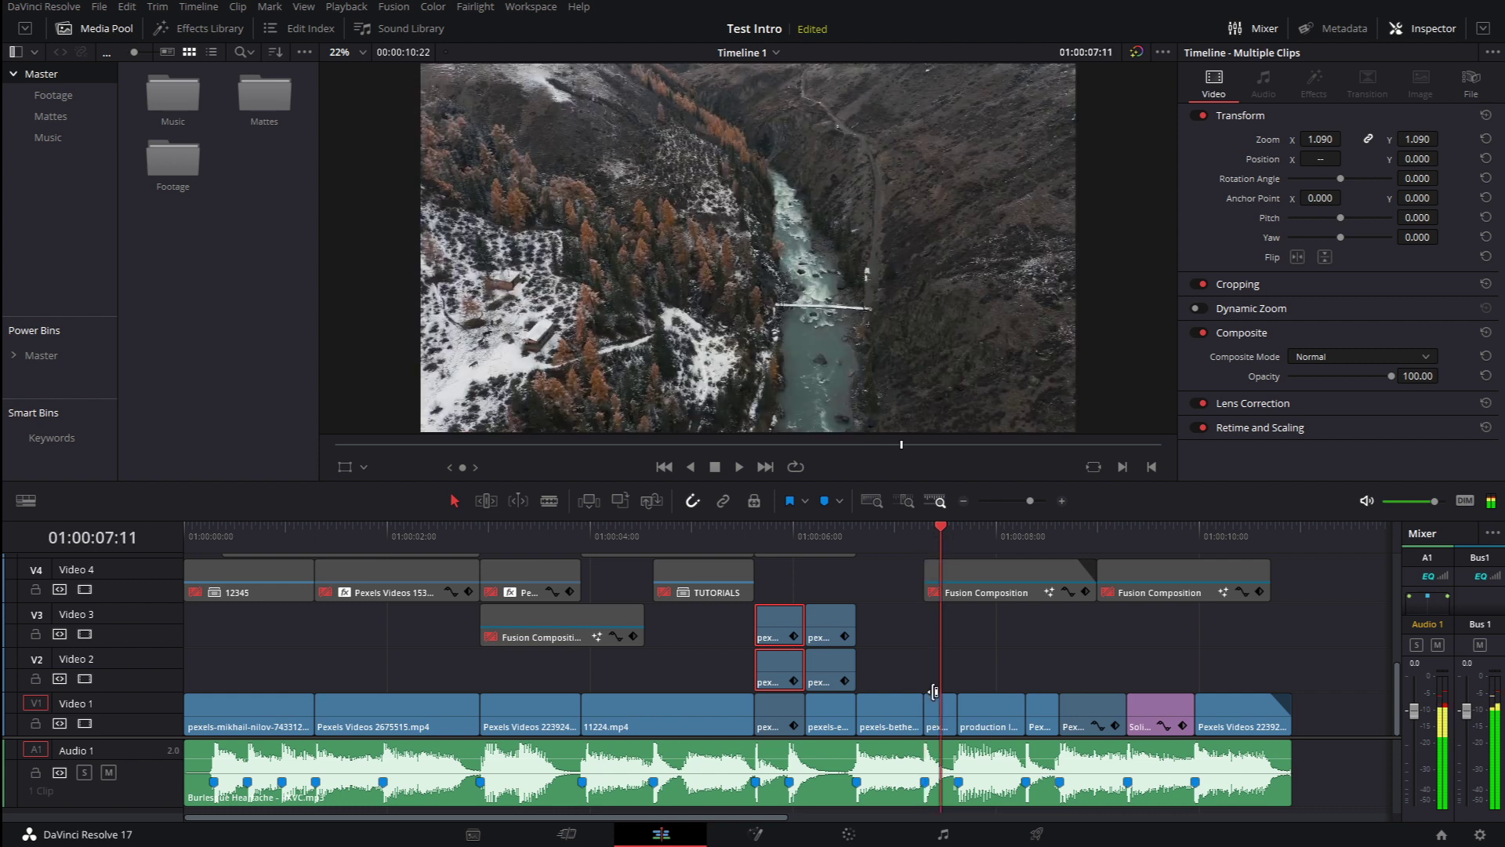
click(249, 527)
click(938, 527)
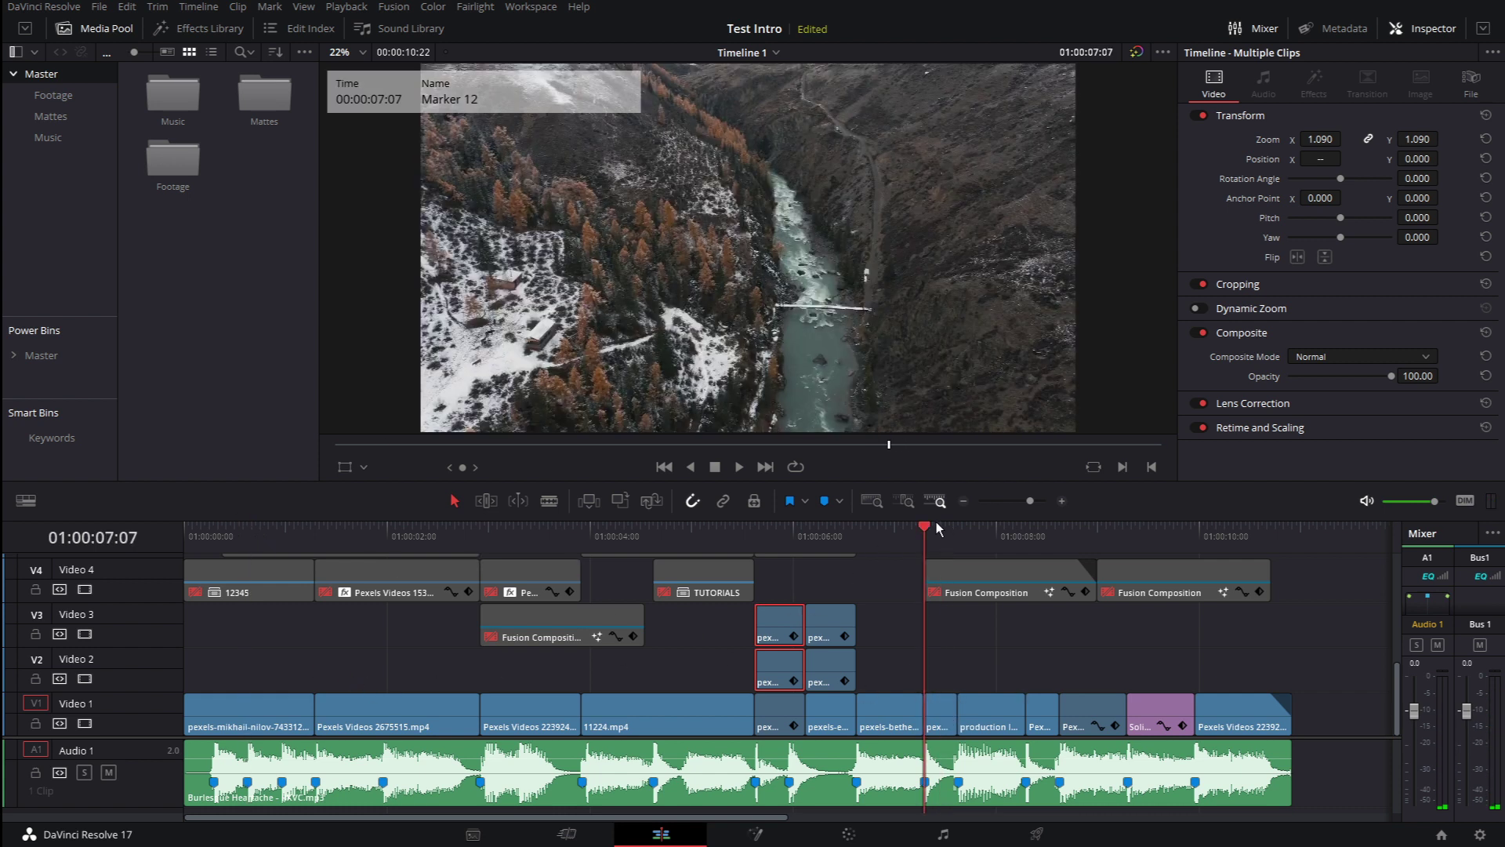
click(971, 529)
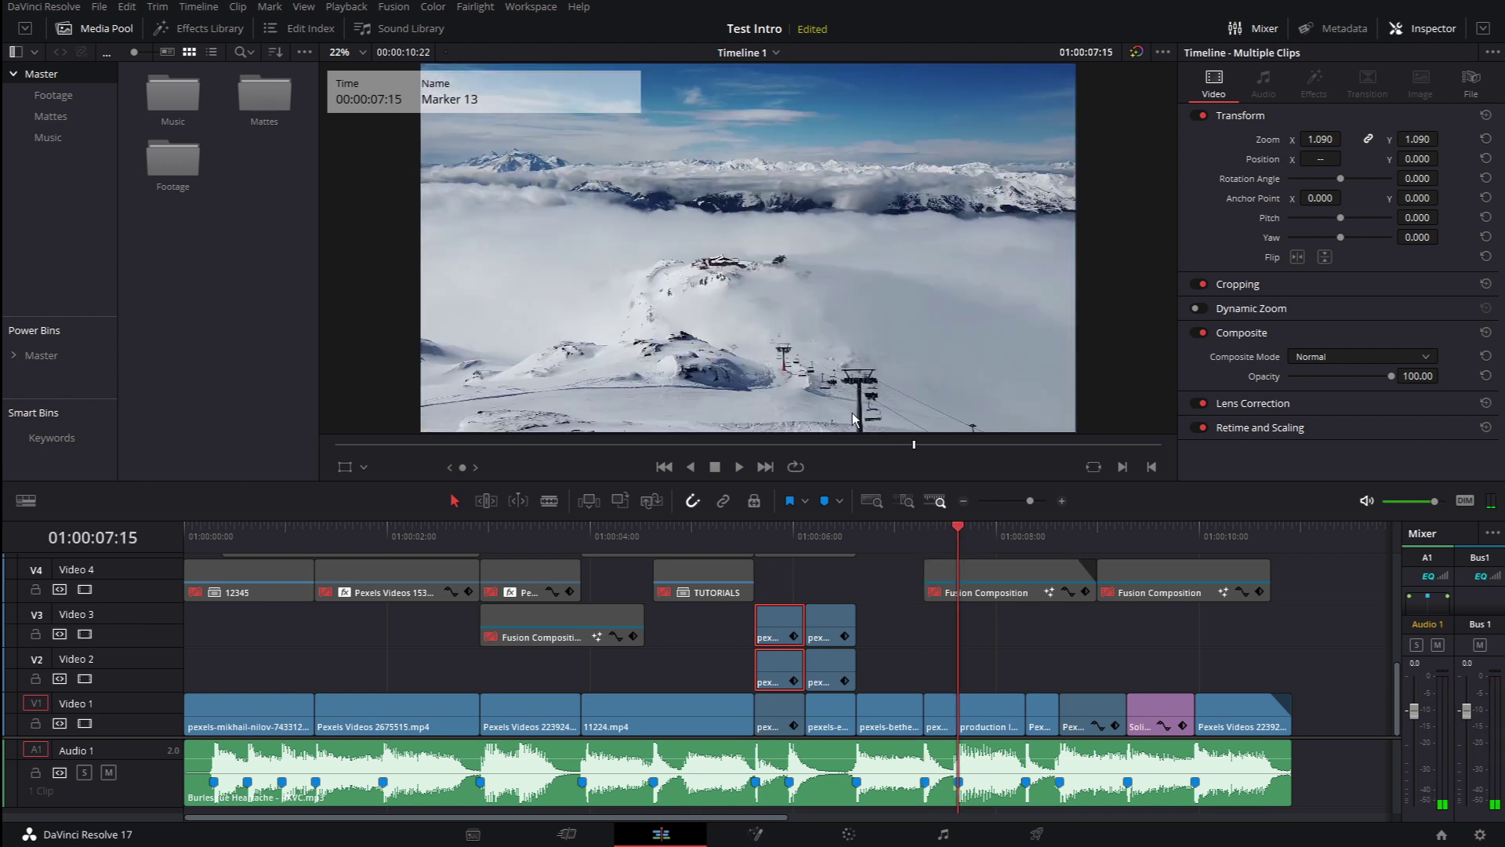
drag(961, 530, 1088, 535)
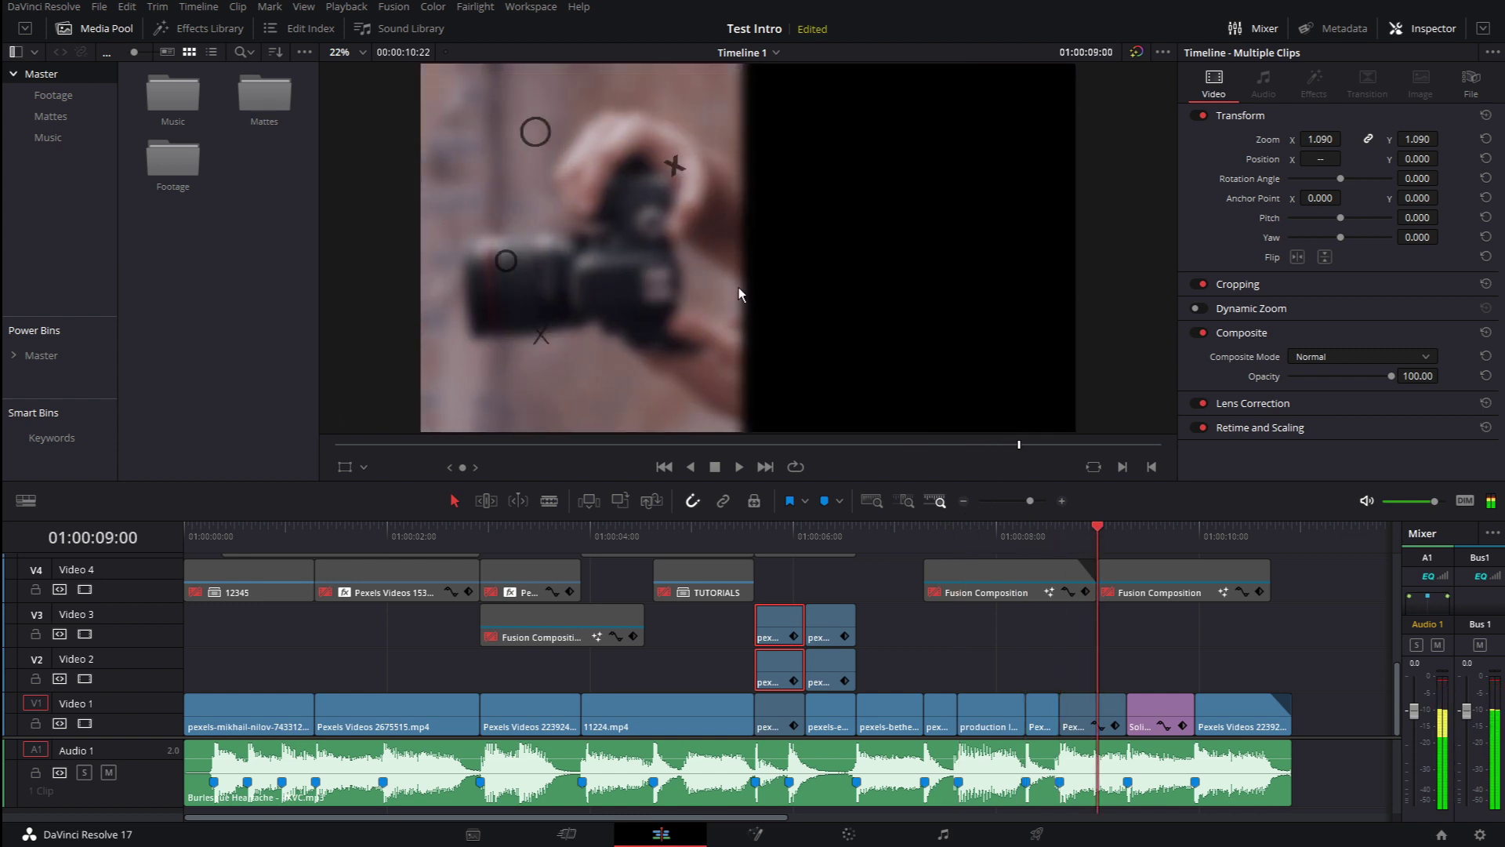
drag(1102, 529, 506, 534)
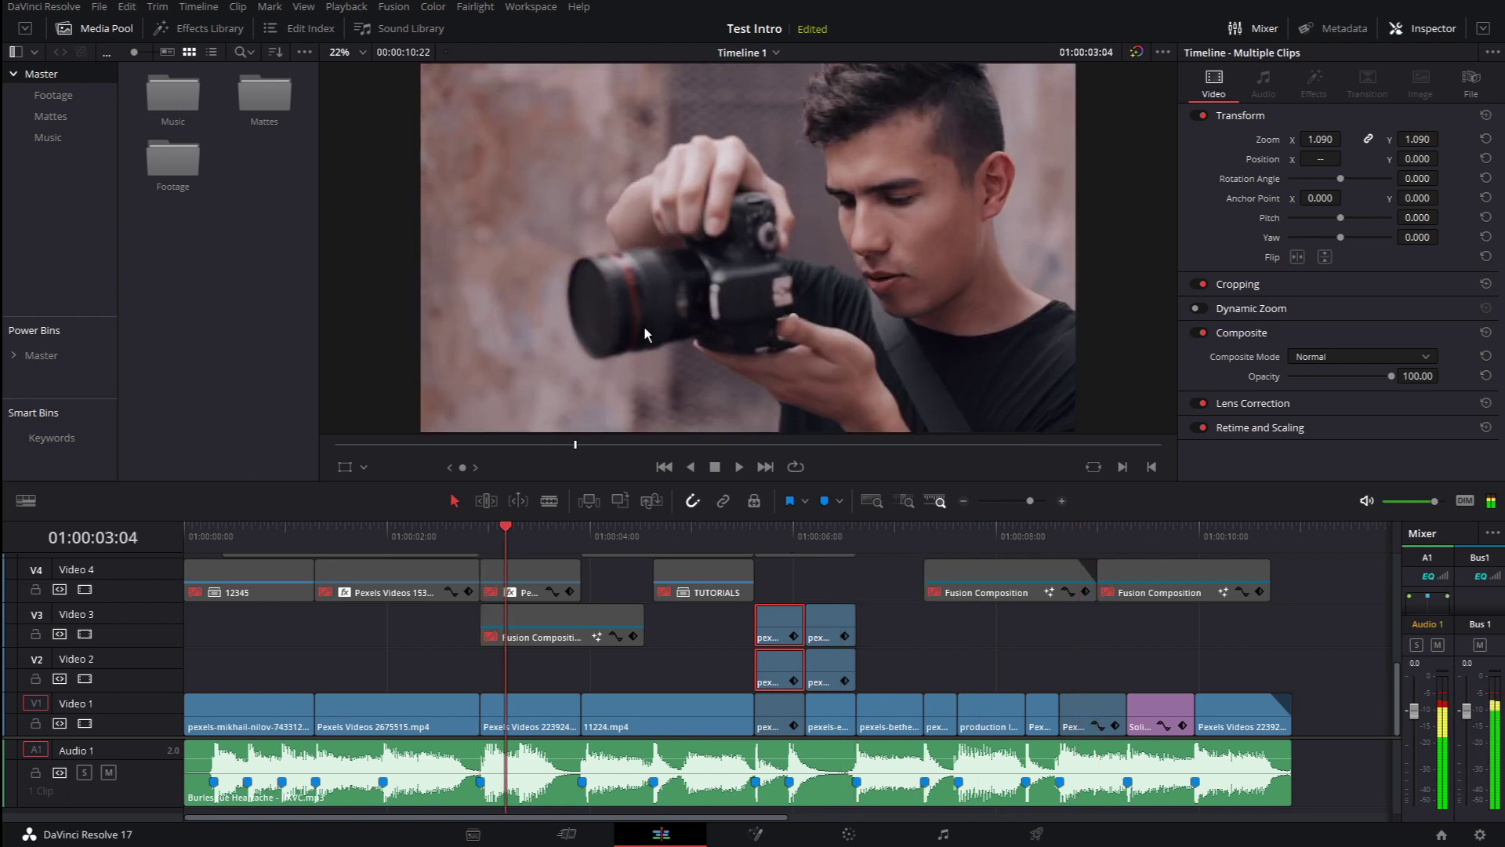
click(1098, 529)
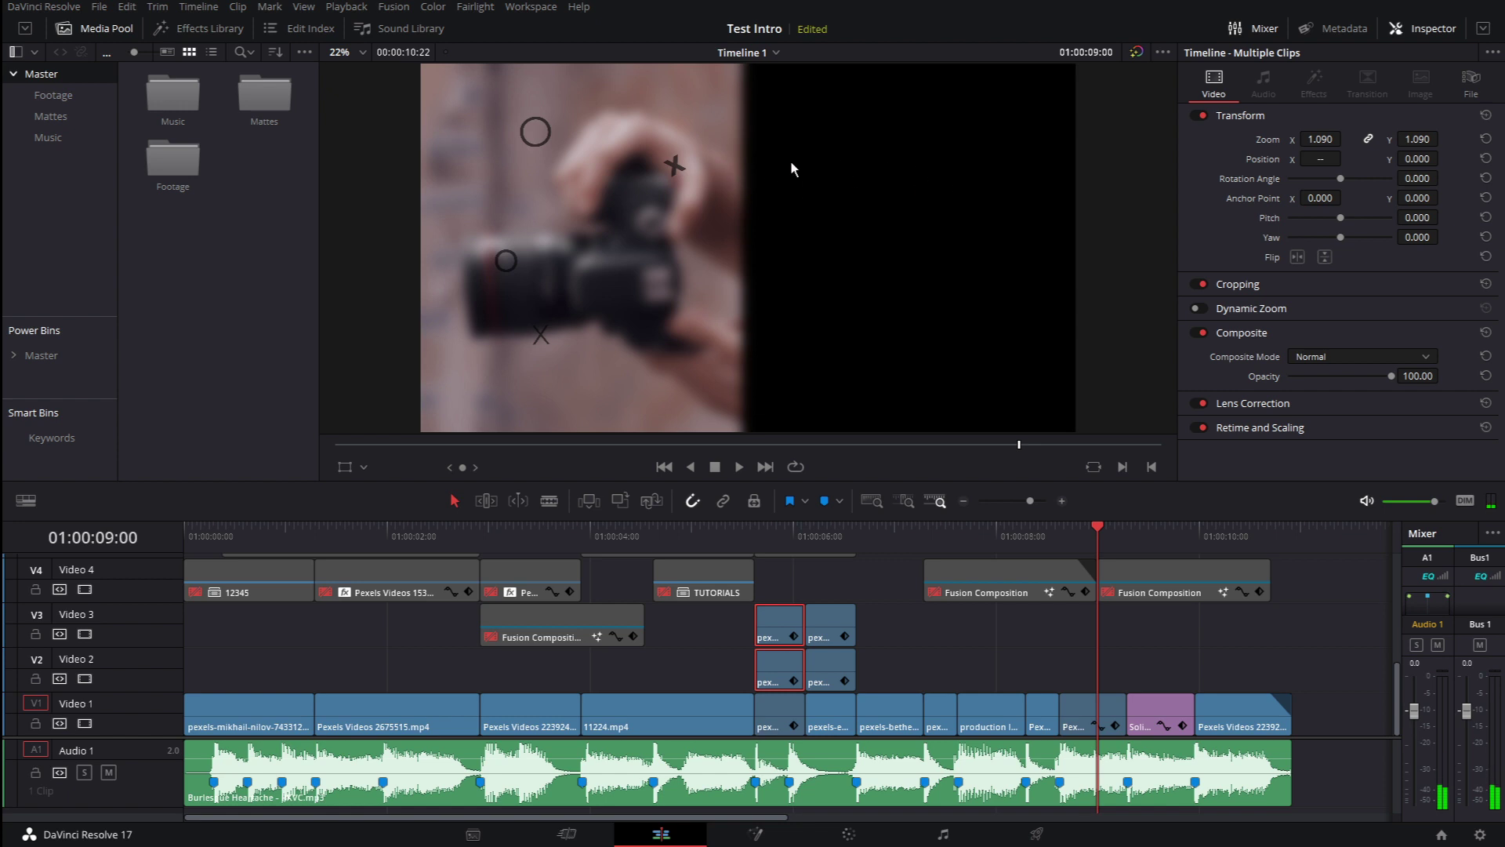
Select the Pexels Videos 2239241.mp4 clip, hide the Media Pool, and show its Gaussian Blur settings.
click(1079, 708)
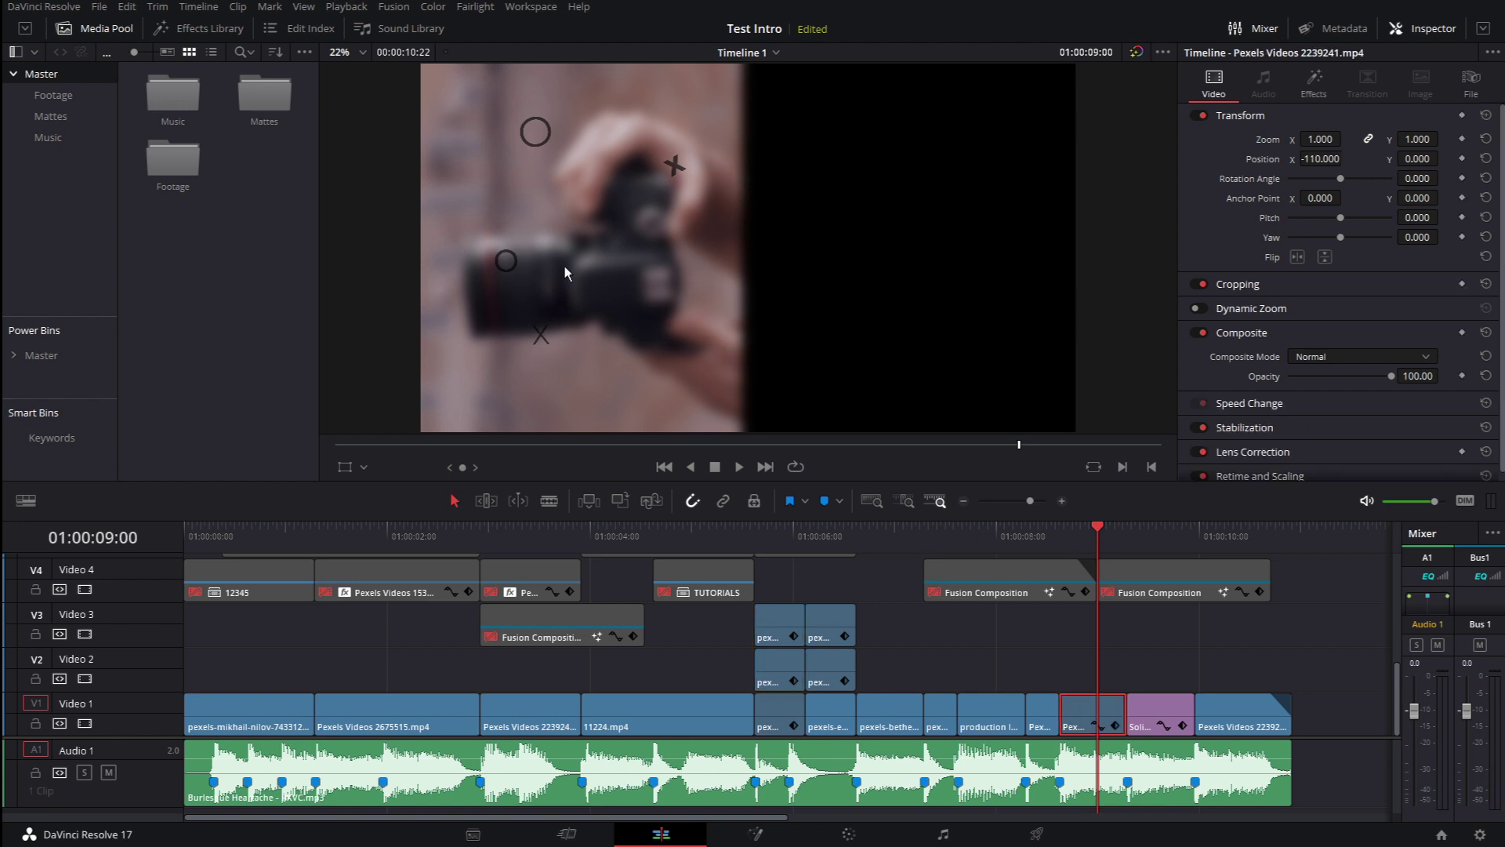
click(96, 28)
click(1315, 83)
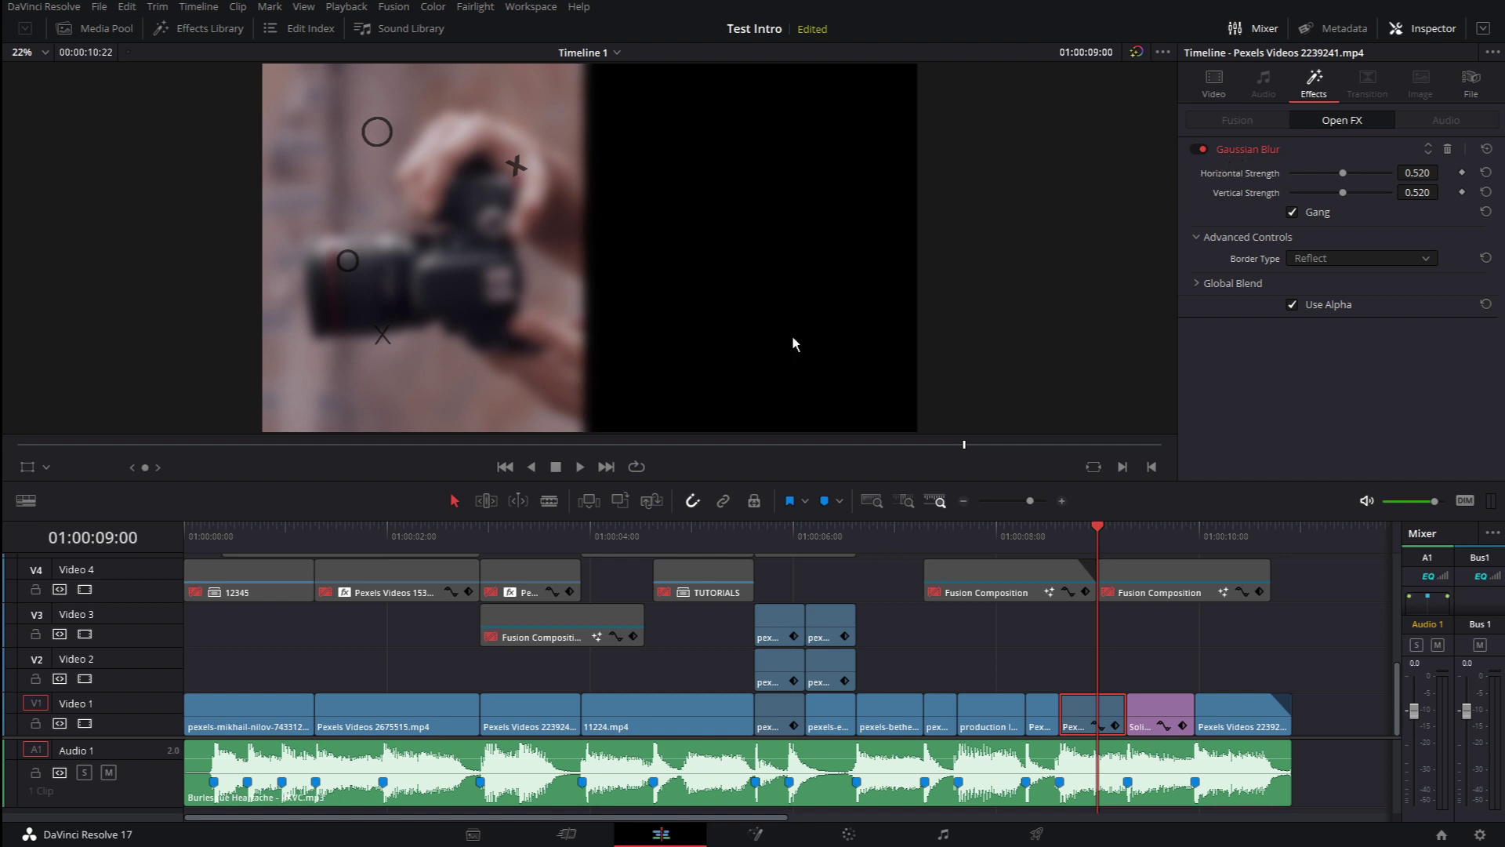
drag(1152, 533, 1238, 535)
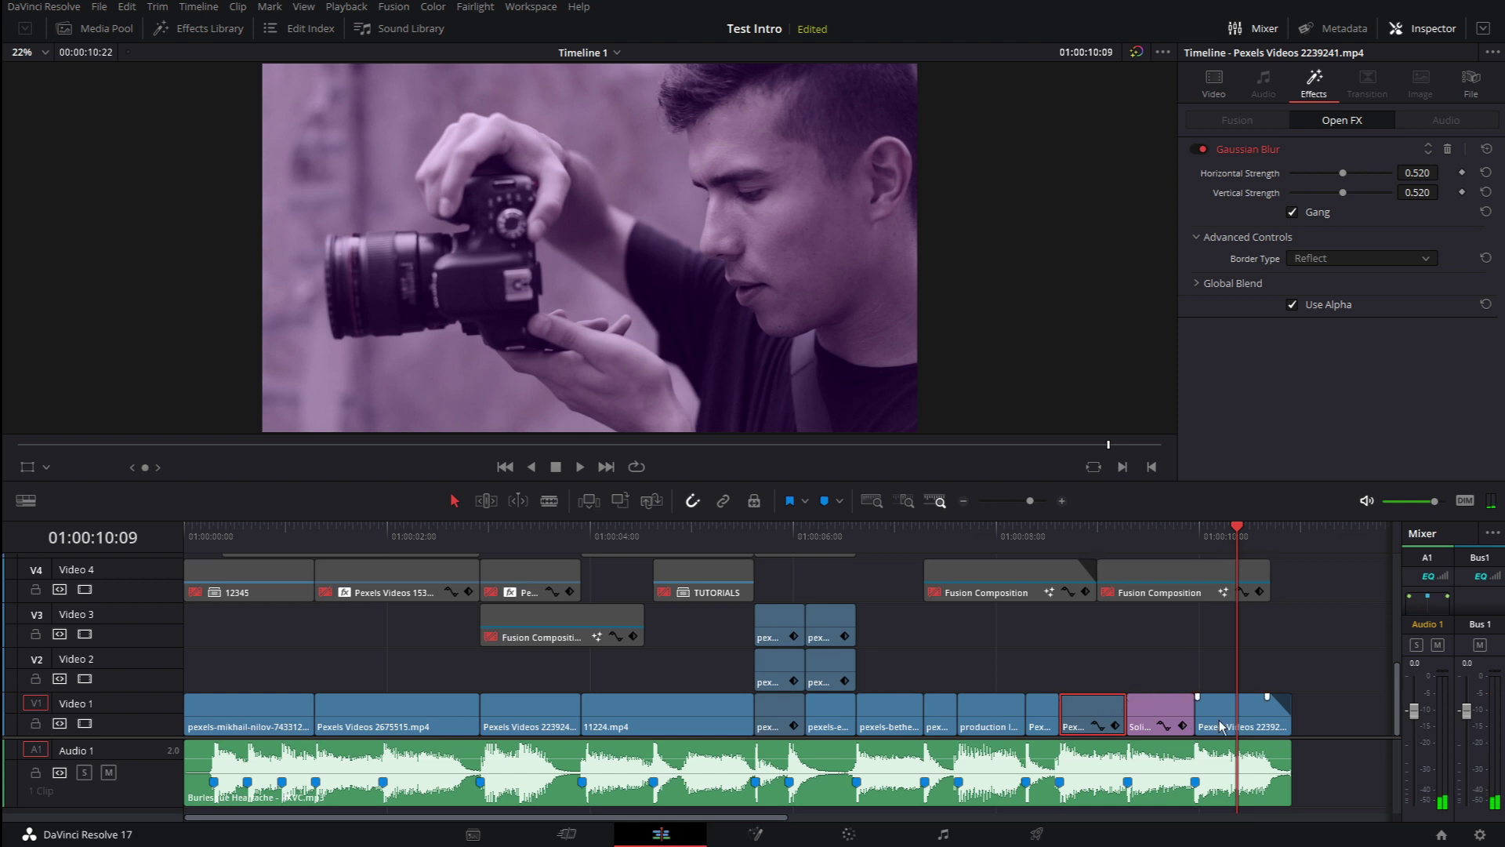
Check the final purple clip's grade on the Color page, then preview the timeline's end on Edit.
click(849, 833)
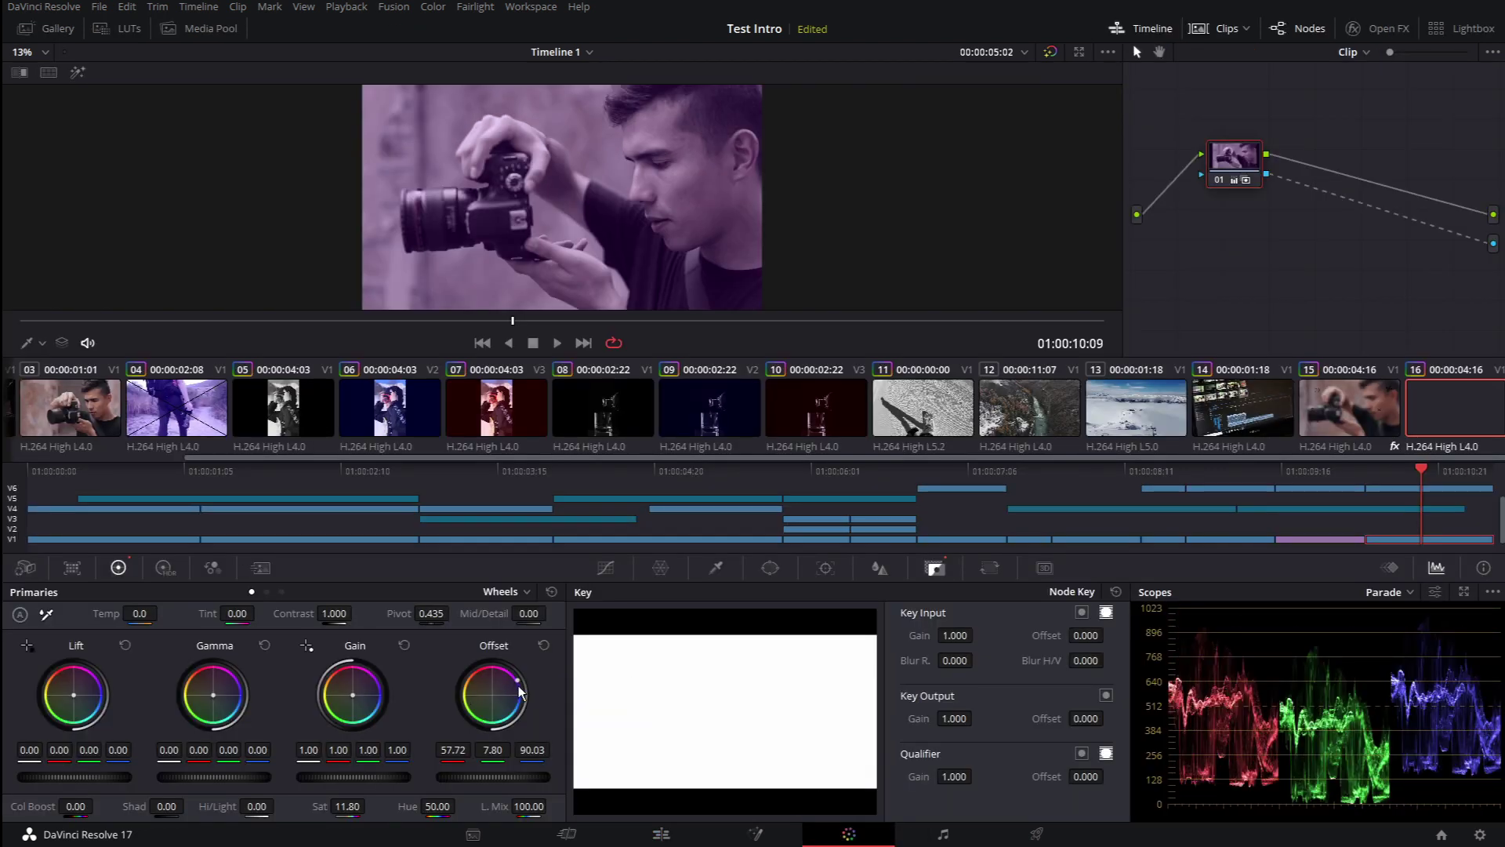
click(659, 834)
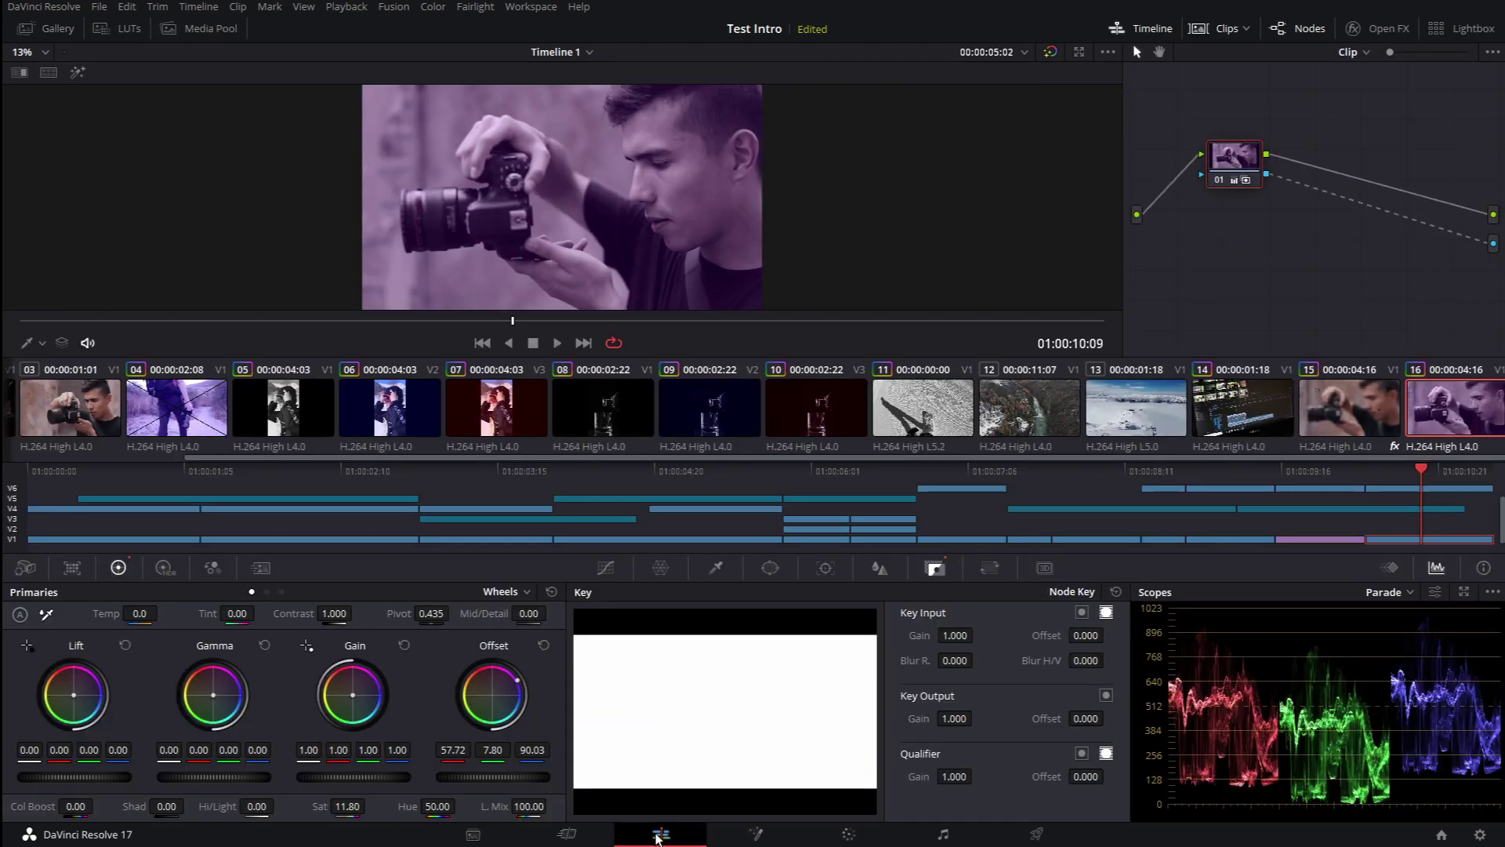
mouse_move(1231, 531)
mouse_down()
mouse_move(1061, 534)
mouse_move(1225, 539)
mouse_up()
Drop a Fusion Composition from the Effects library onto Video 1 at 01:00:12:00.
scroll(1312, 657, right, 5)
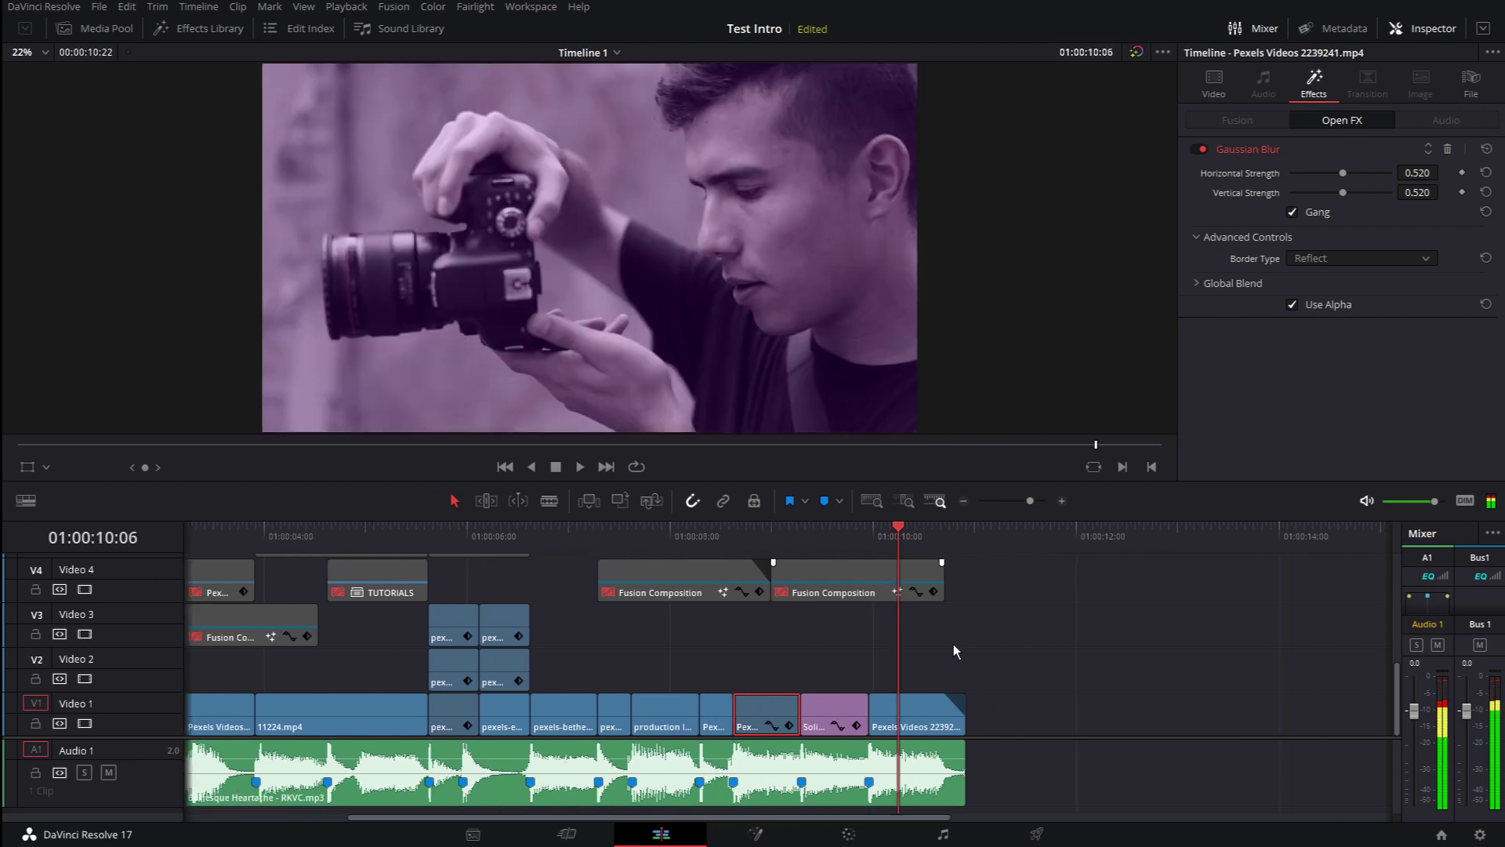
click(200, 28)
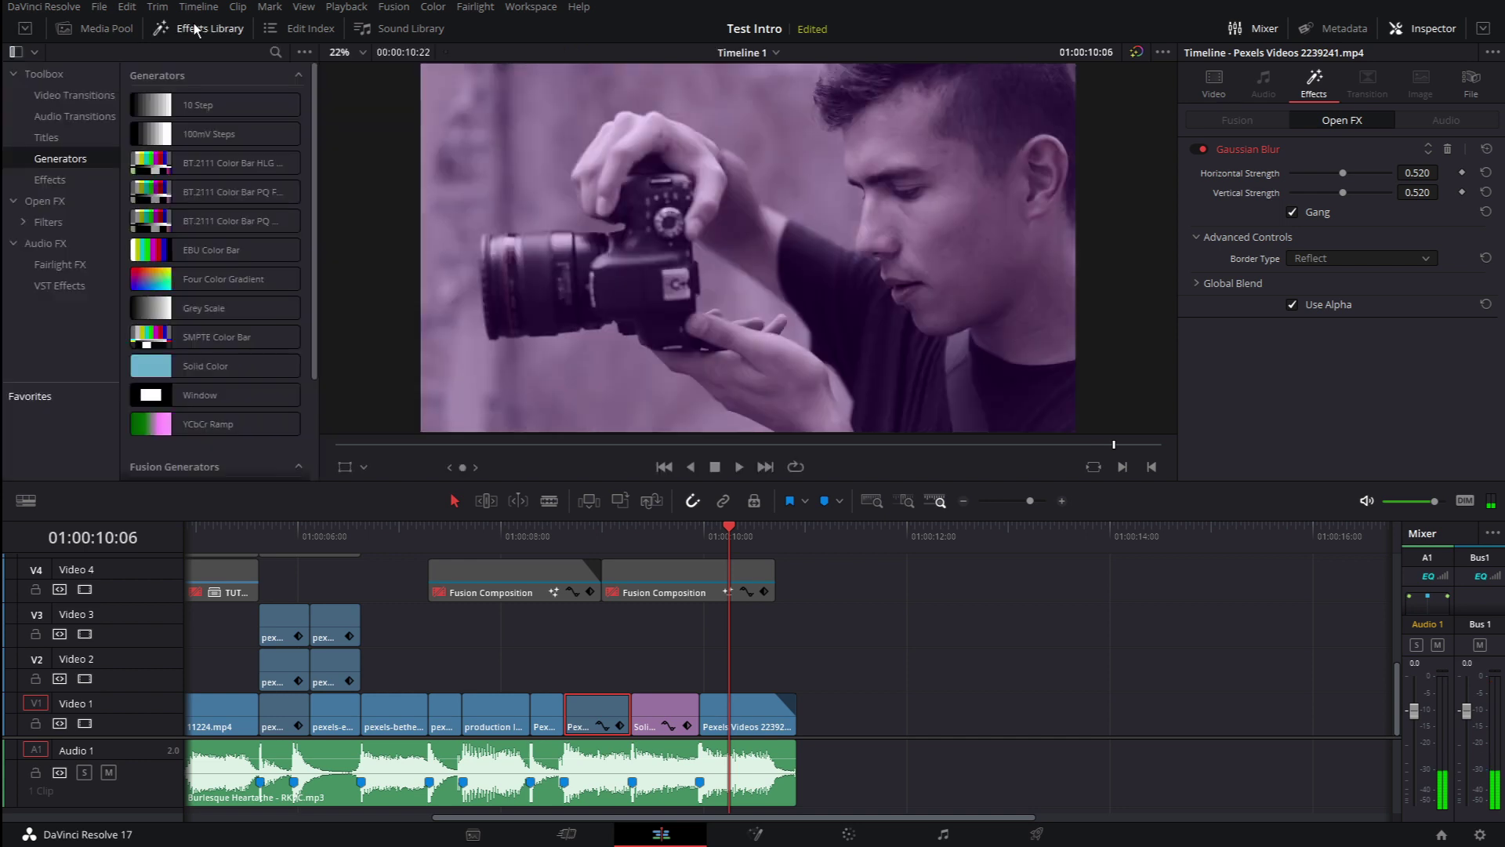
click(49, 179)
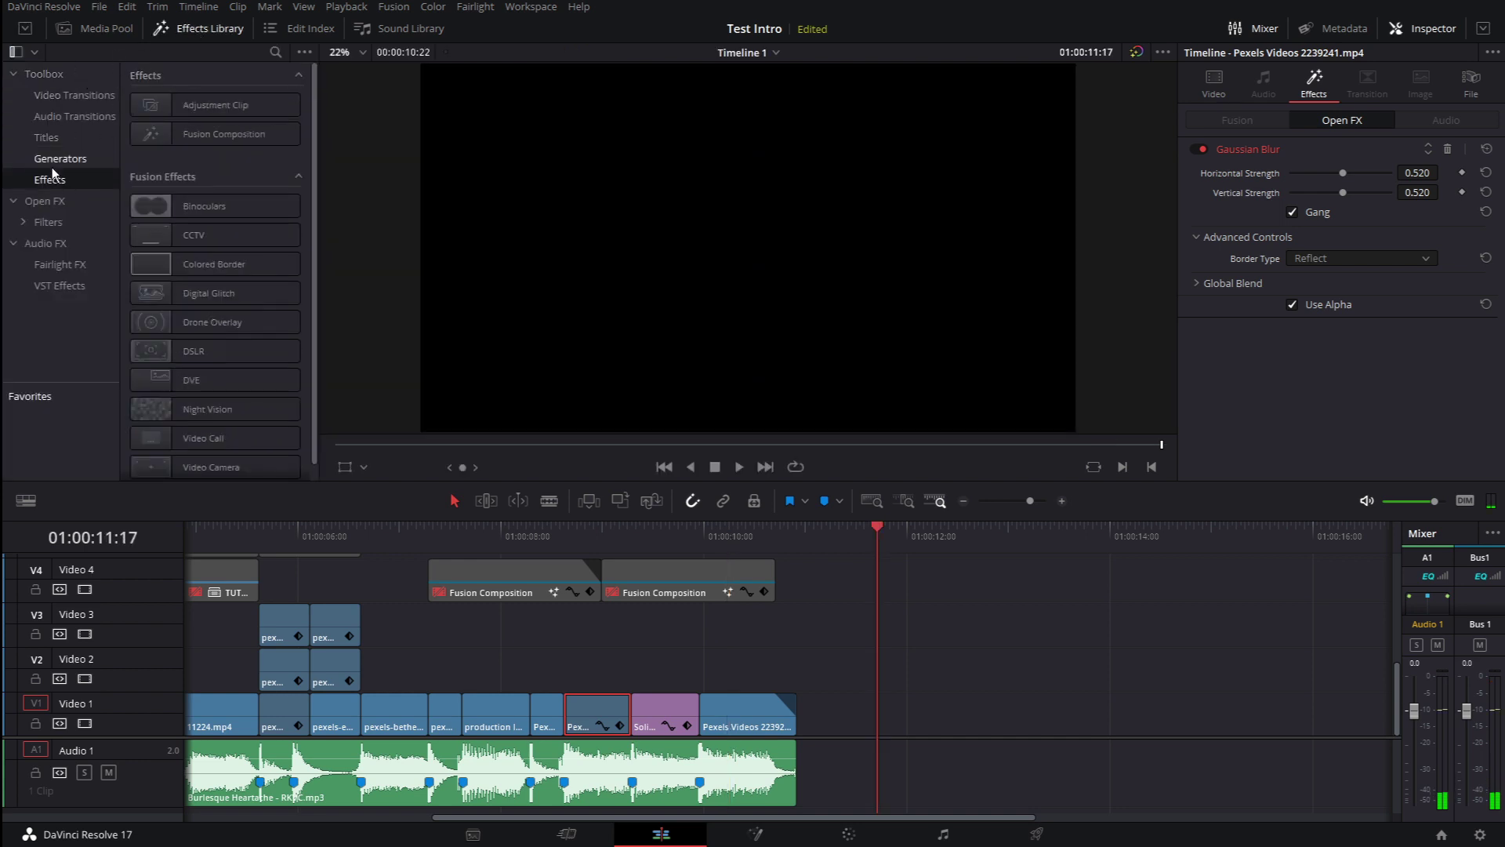
drag(228, 135, 915, 723)
Cut the Fusion Composition at 01:00:14:00 and delete the piece after the cut.
click(915, 525)
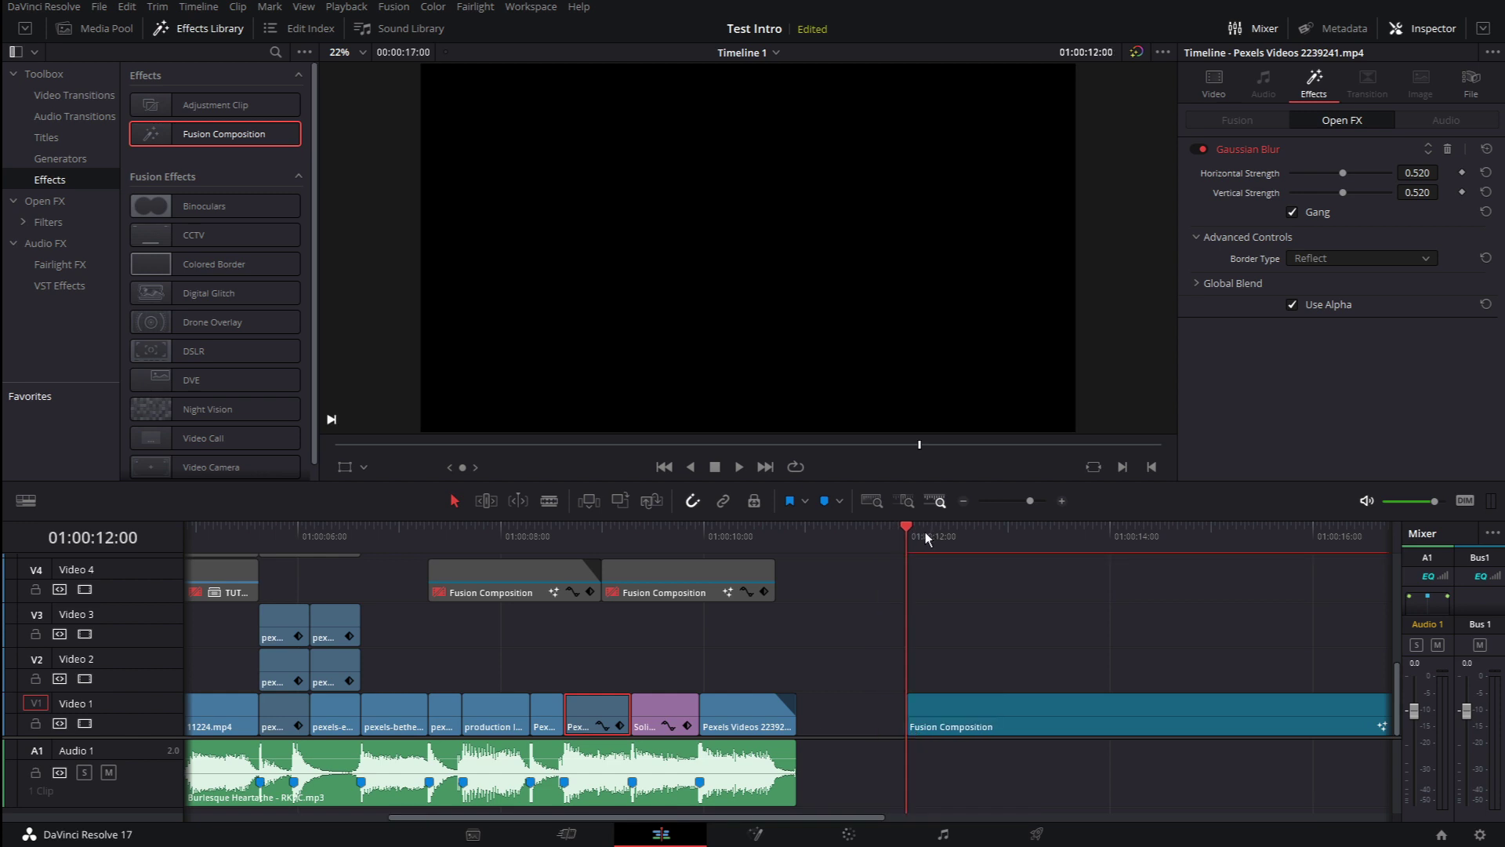
drag(912, 524, 1108, 536)
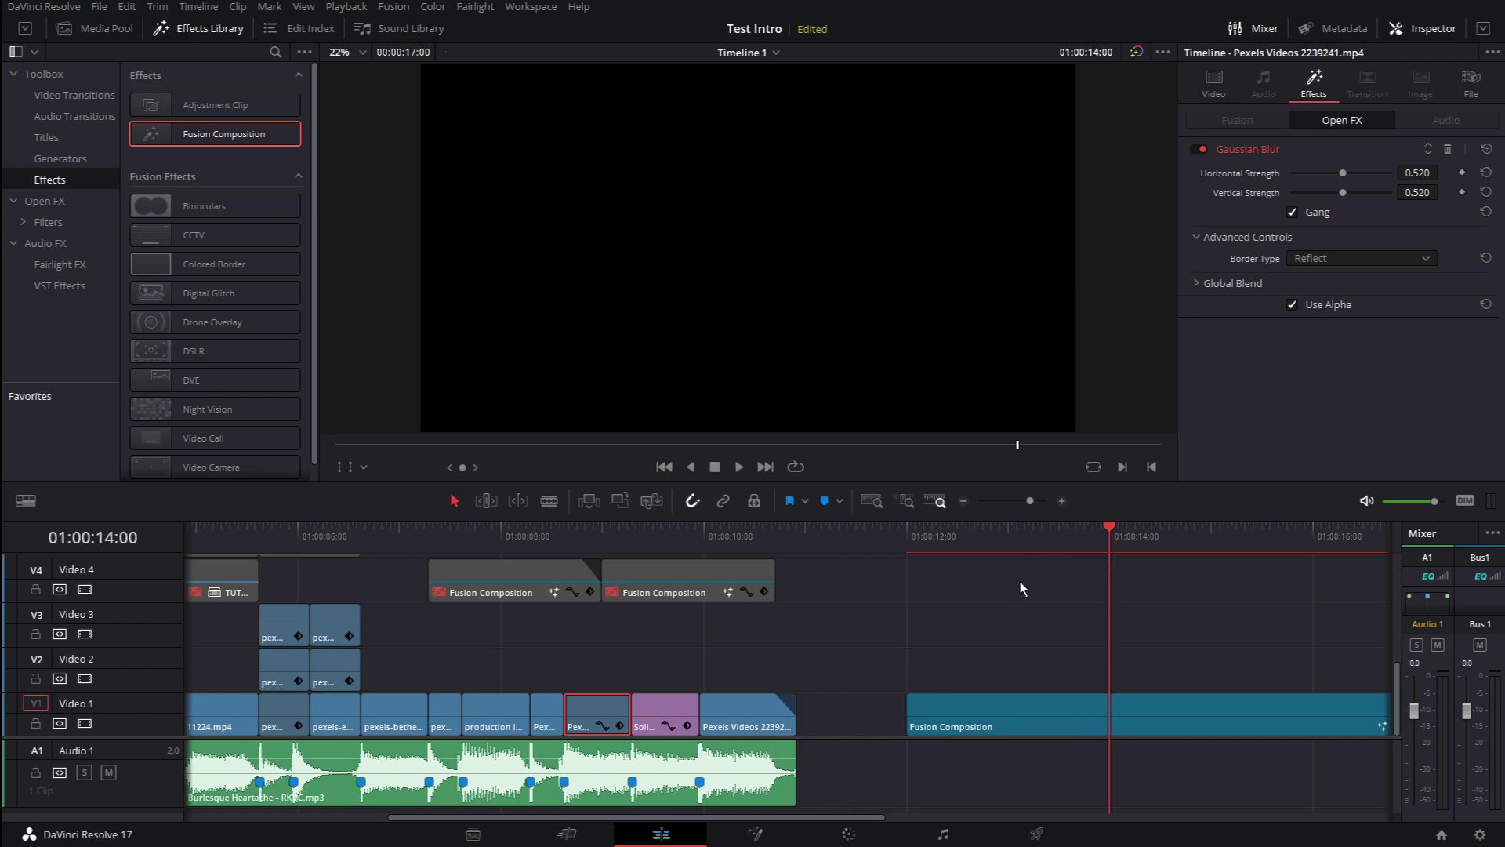
key(ctrl+b)
click(1178, 720)
key(Delete)
Open the clip on the Fusion page and move the MediaOut1 node further right.
click(1009, 531)
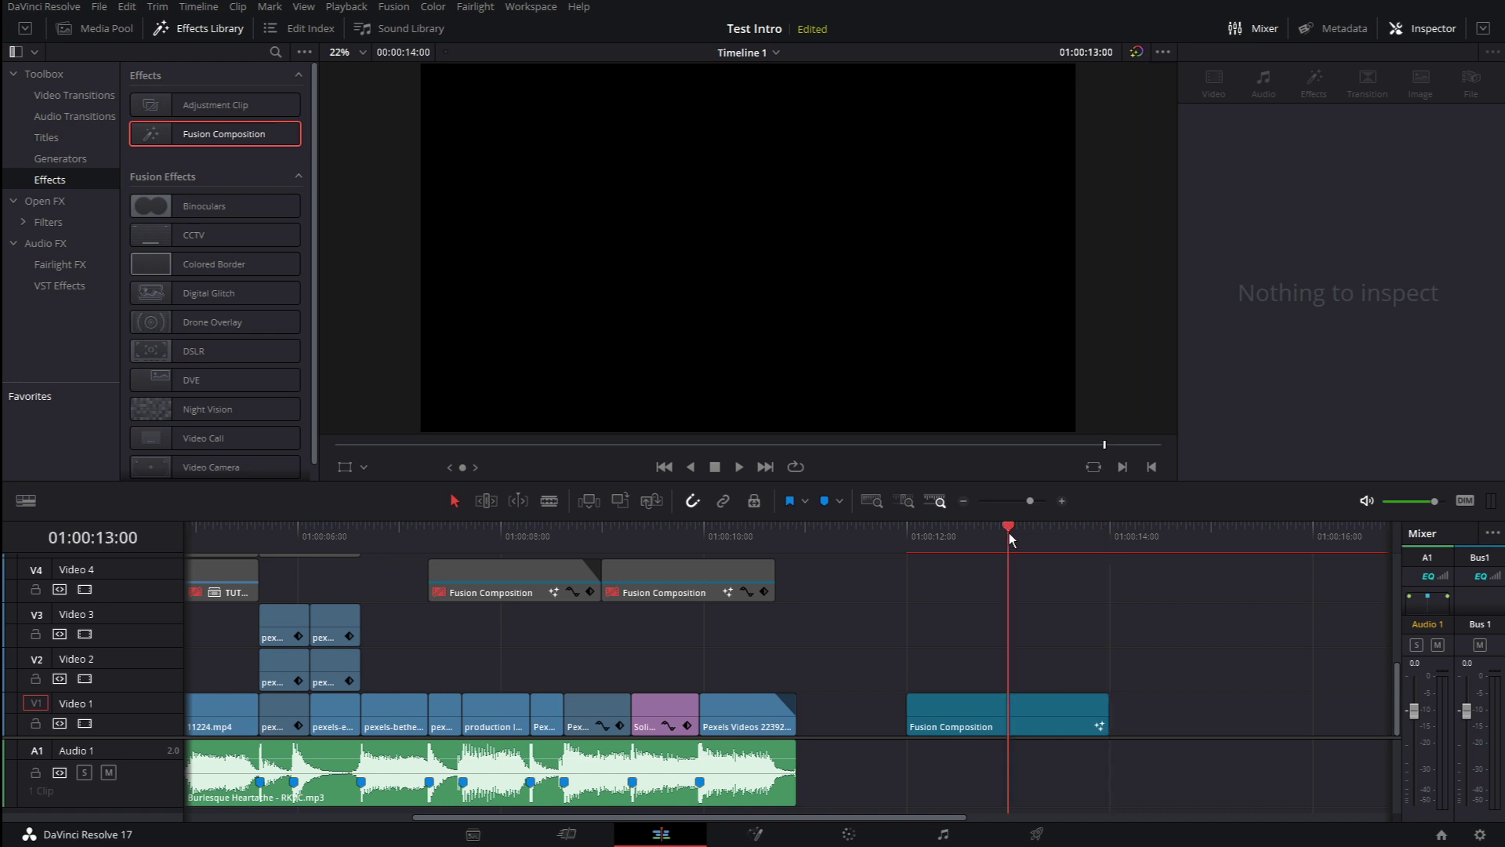
click(750, 836)
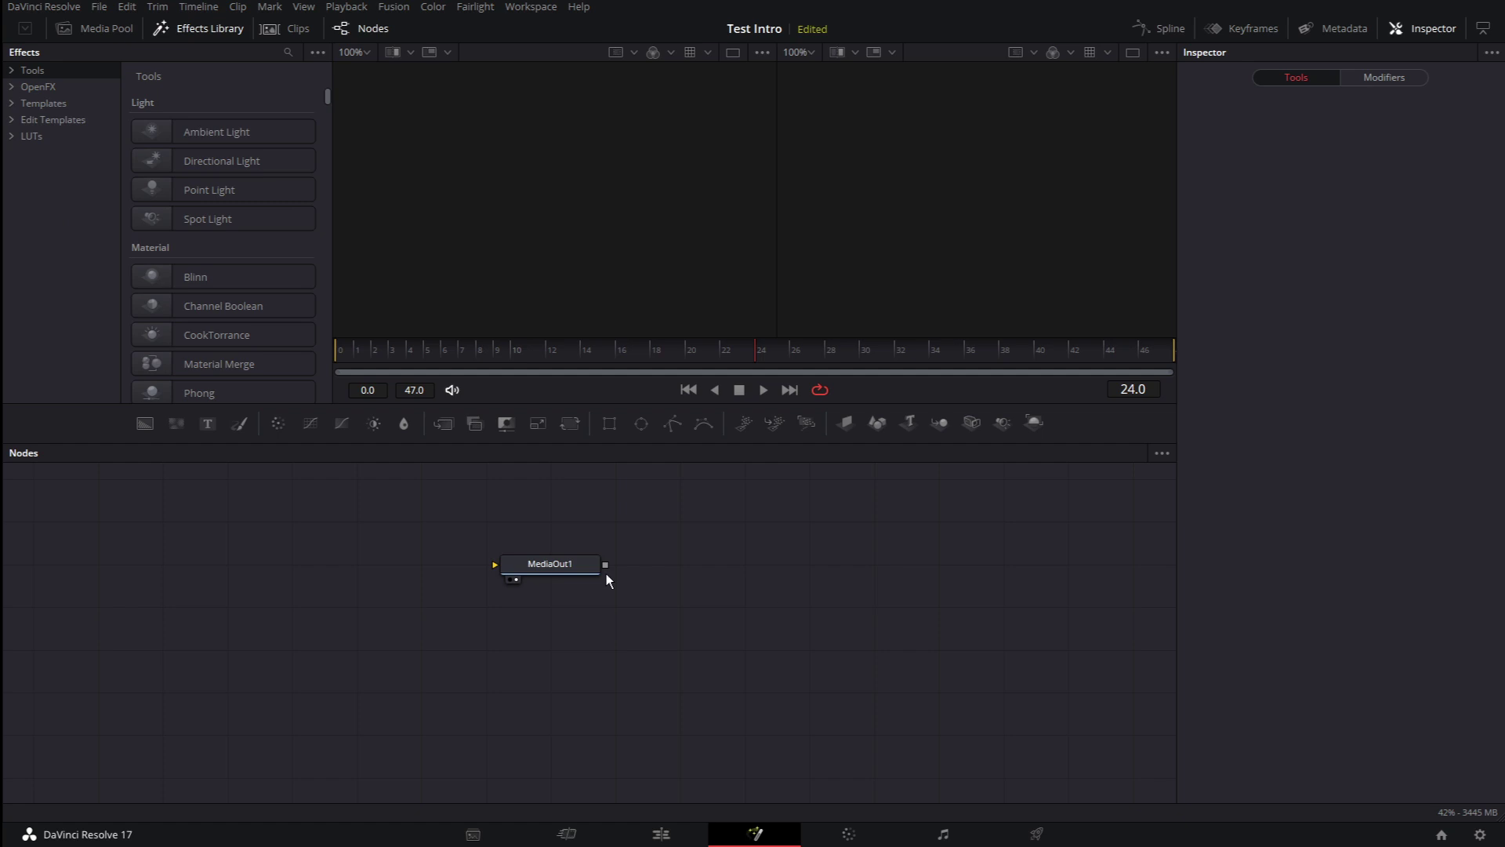
drag(606, 575, 1101, 631)
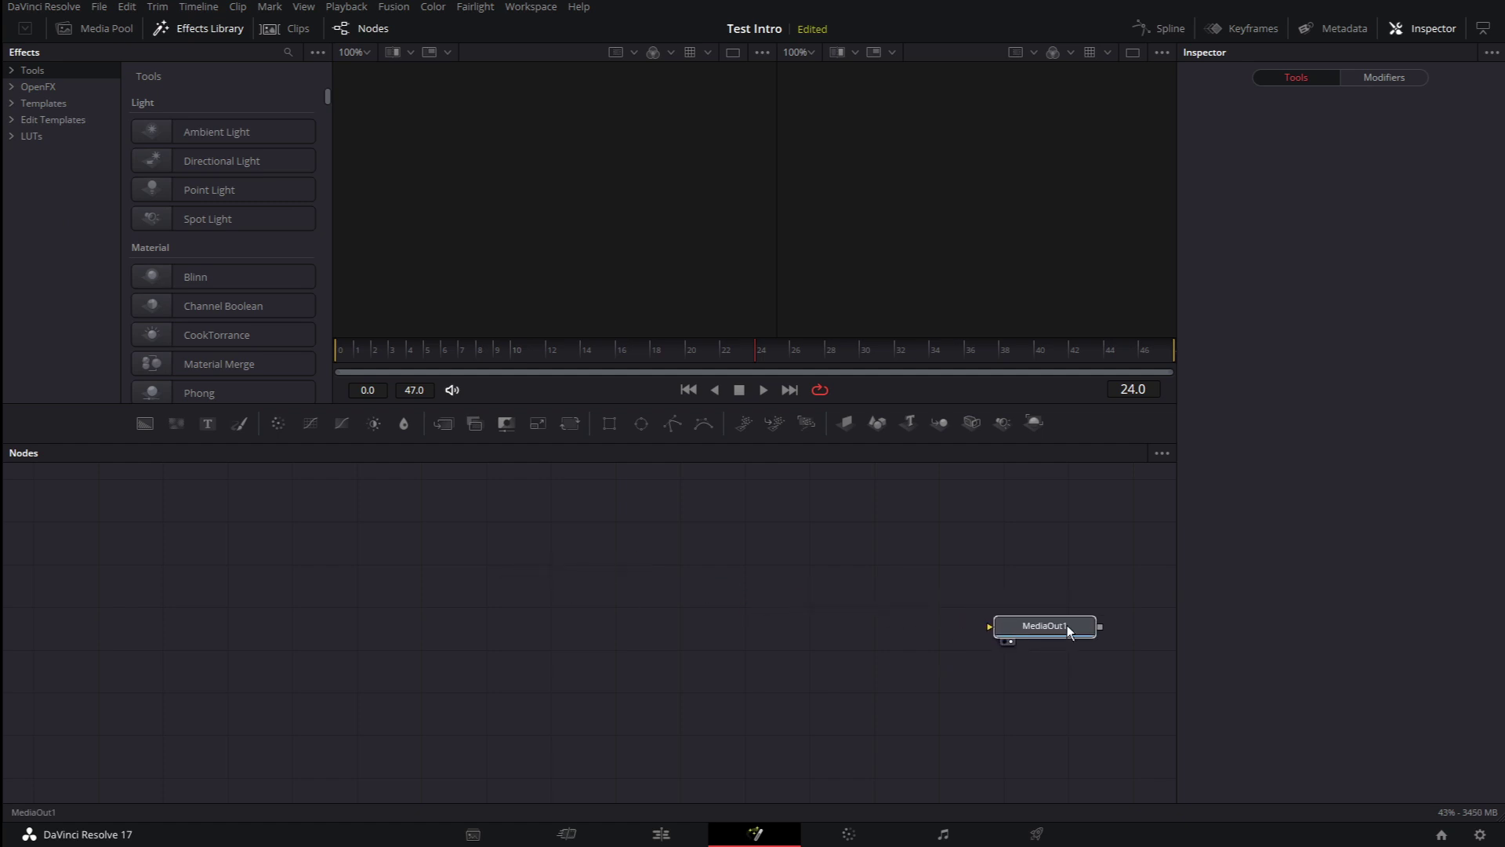
Add Background1 and a second Background merged over it, arranging the nodes with Merge1.
click(144, 423)
drag(706, 585, 241, 672)
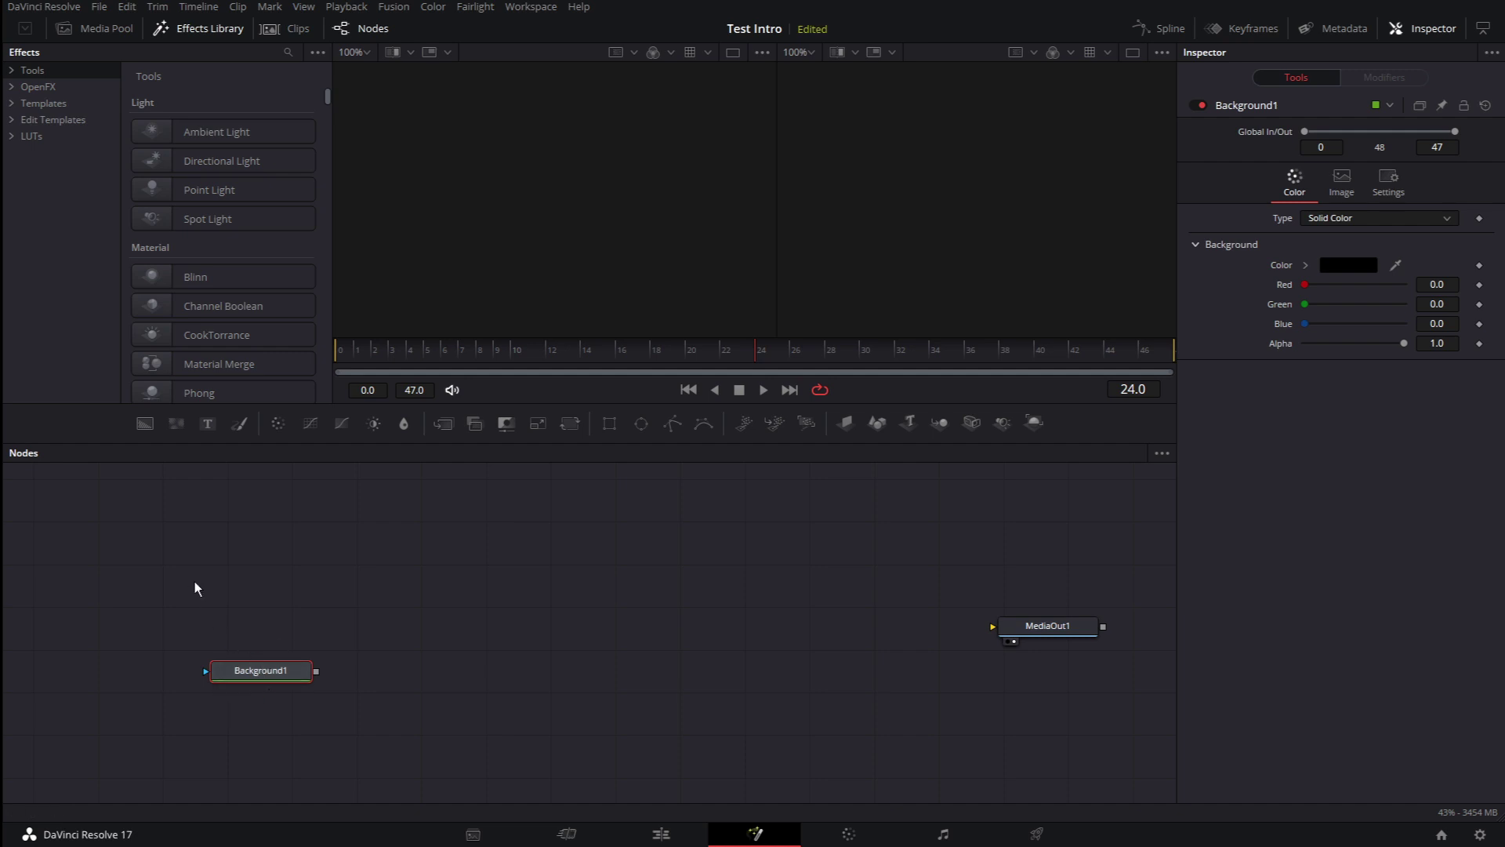
click(145, 425)
drag(375, 721, 378, 687)
drag(258, 713, 398, 606)
Make Background1 fully transparent with Alpha 0 and connect Merge1 to MediaOut1.
click(271, 682)
drag(1405, 342, 1294, 349)
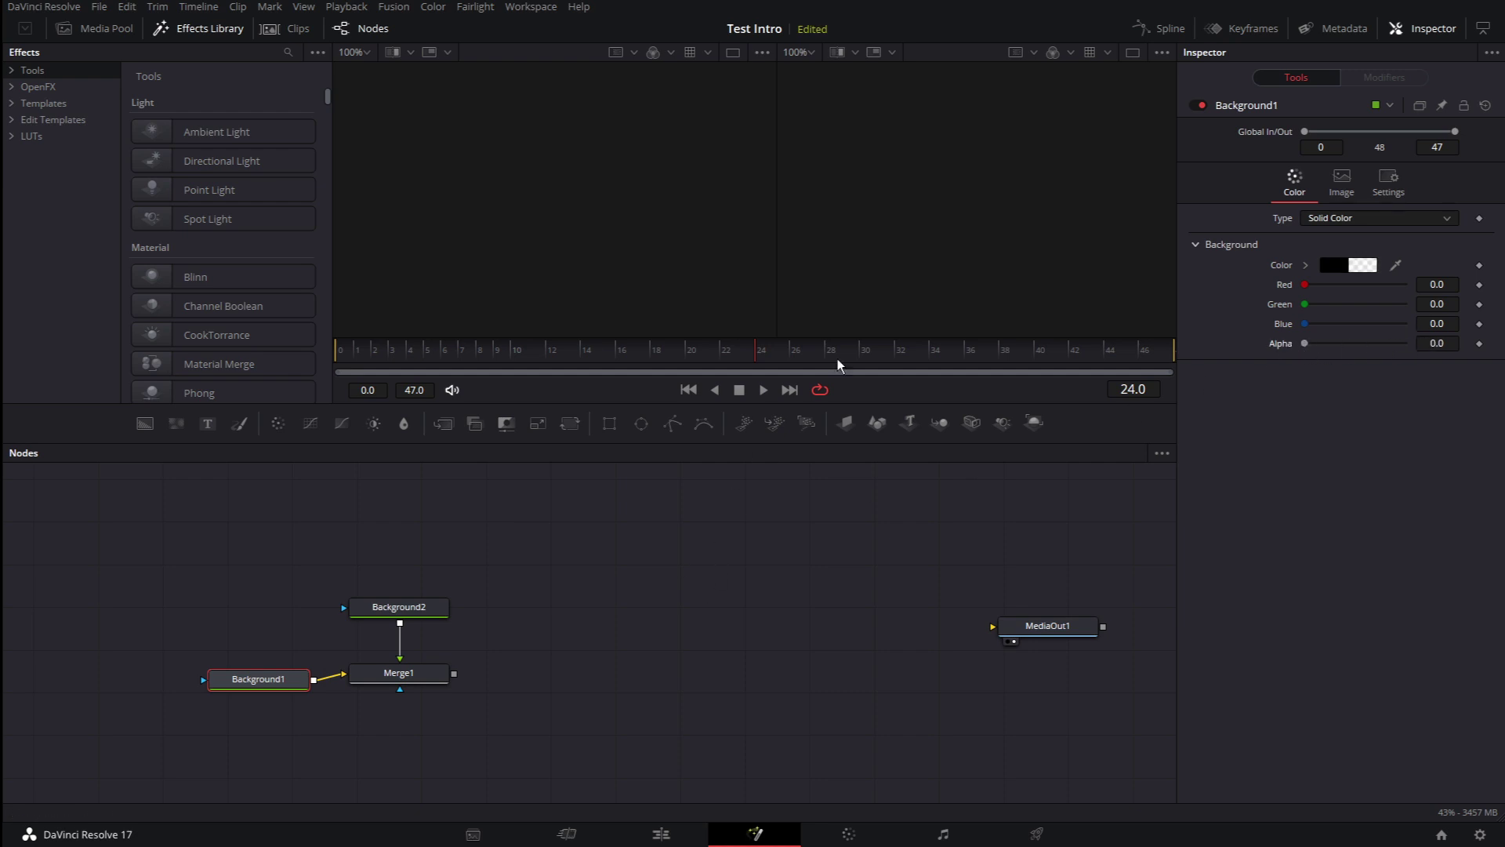
drag(993, 625, 454, 674)
Set Background2's colour to pure white and add a rectangle mask to it.
click(399, 608)
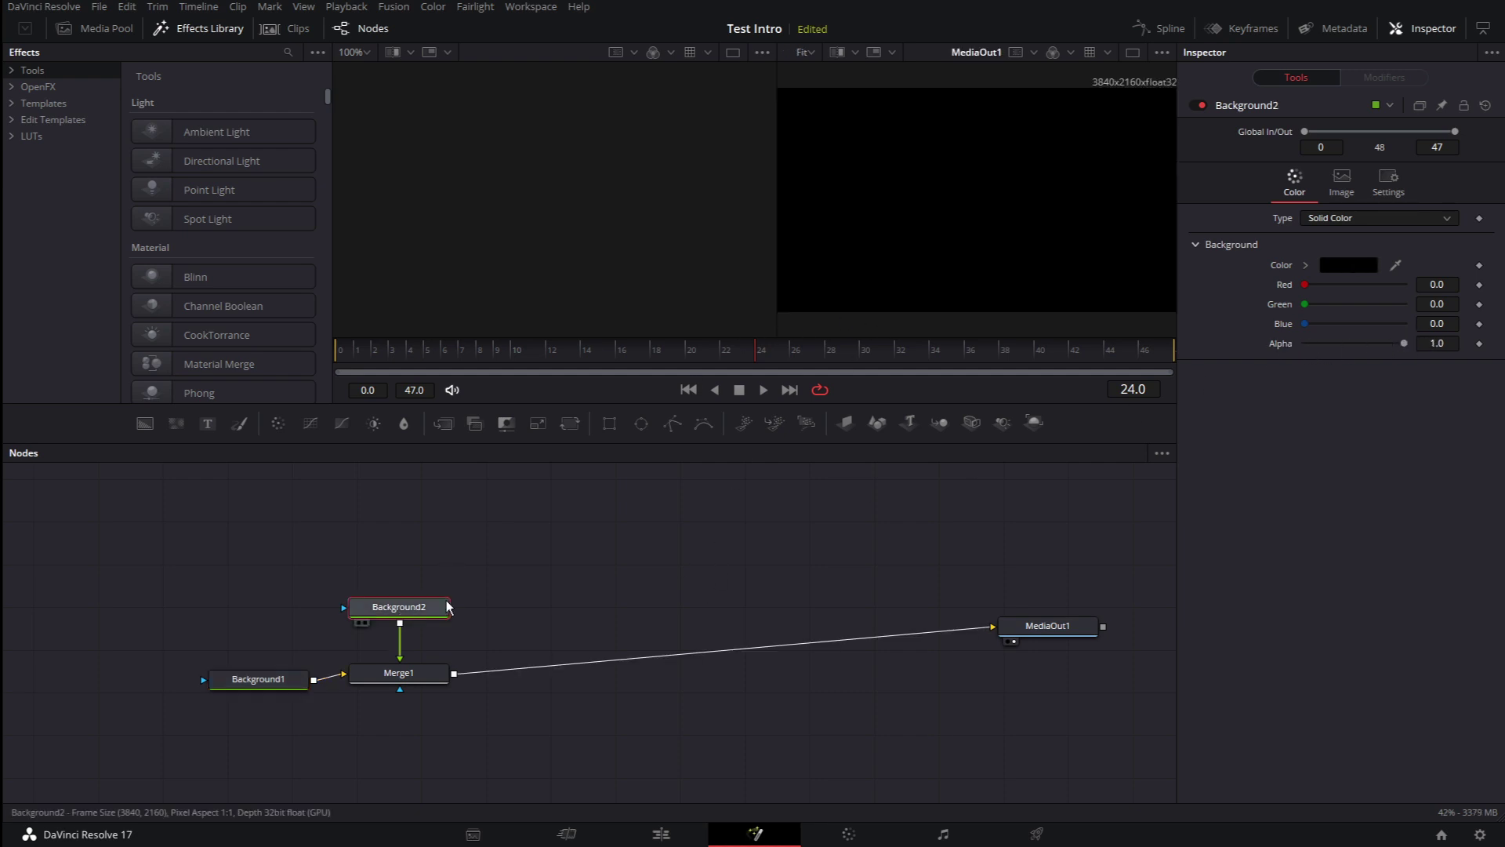
click(1348, 265)
click(924, 276)
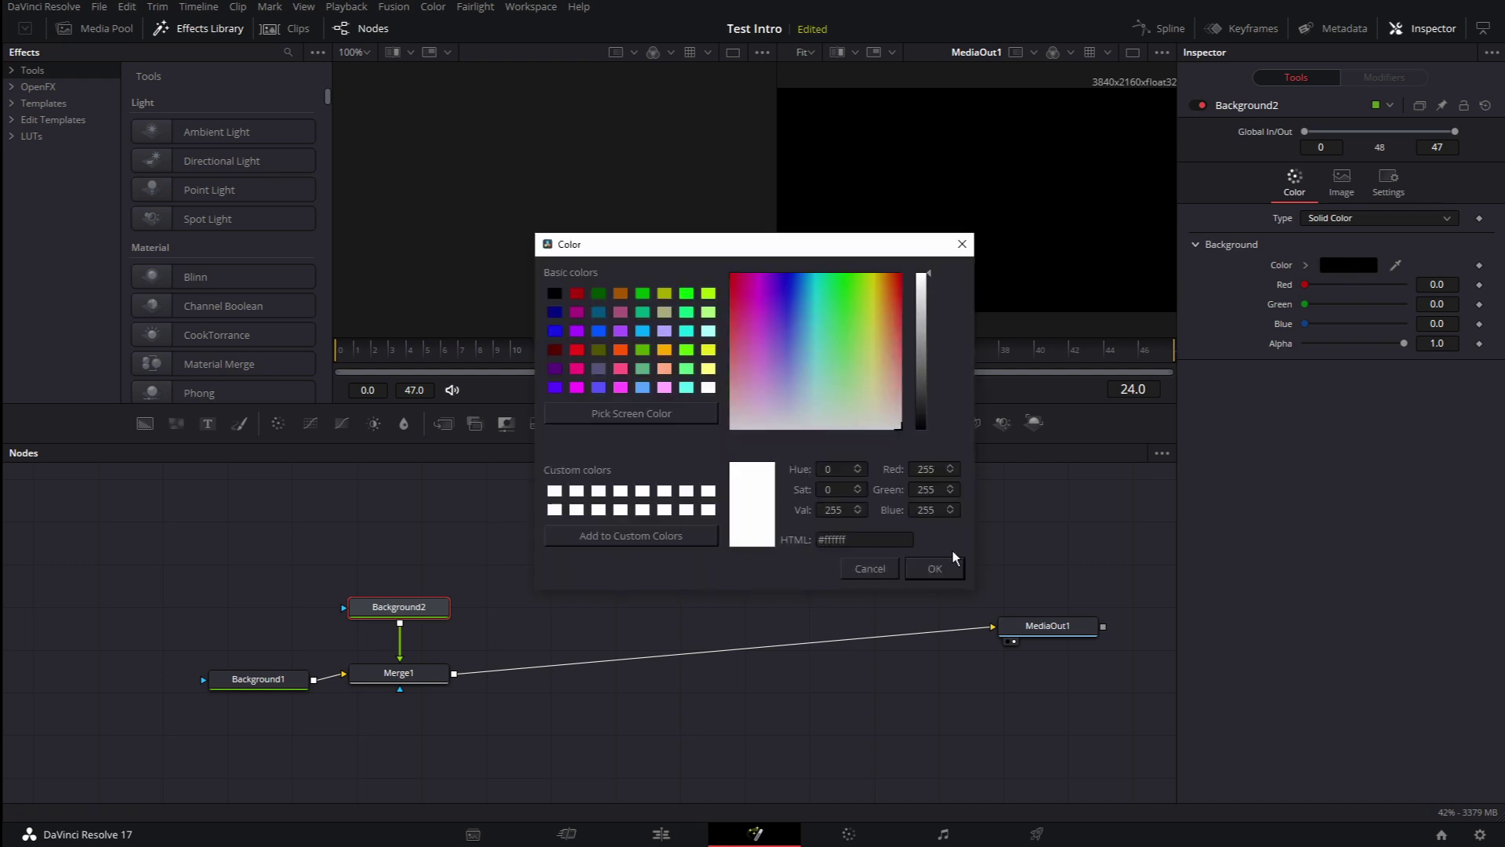
click(928, 568)
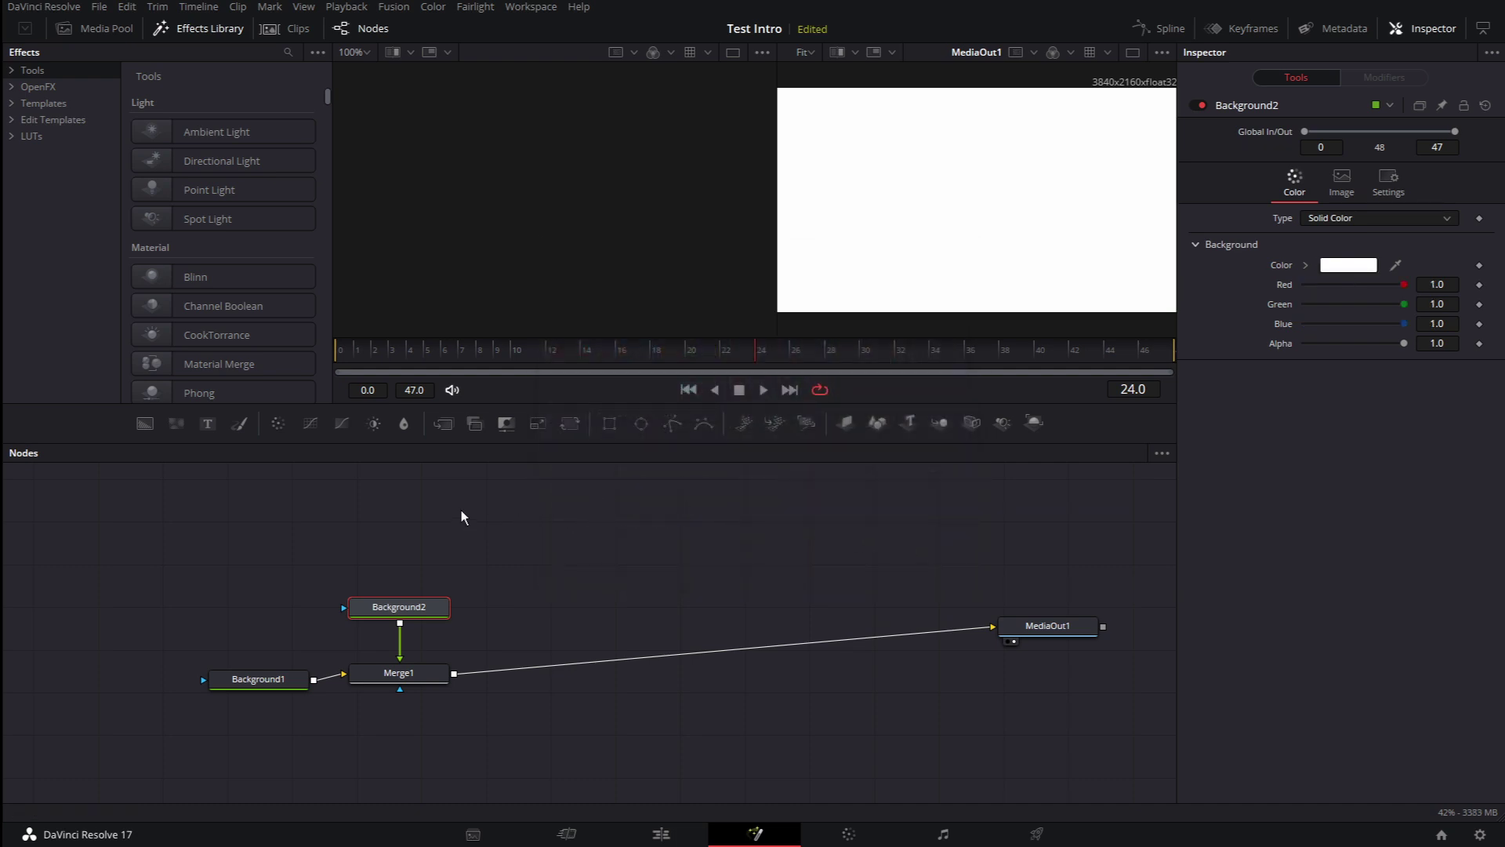
click(609, 424)
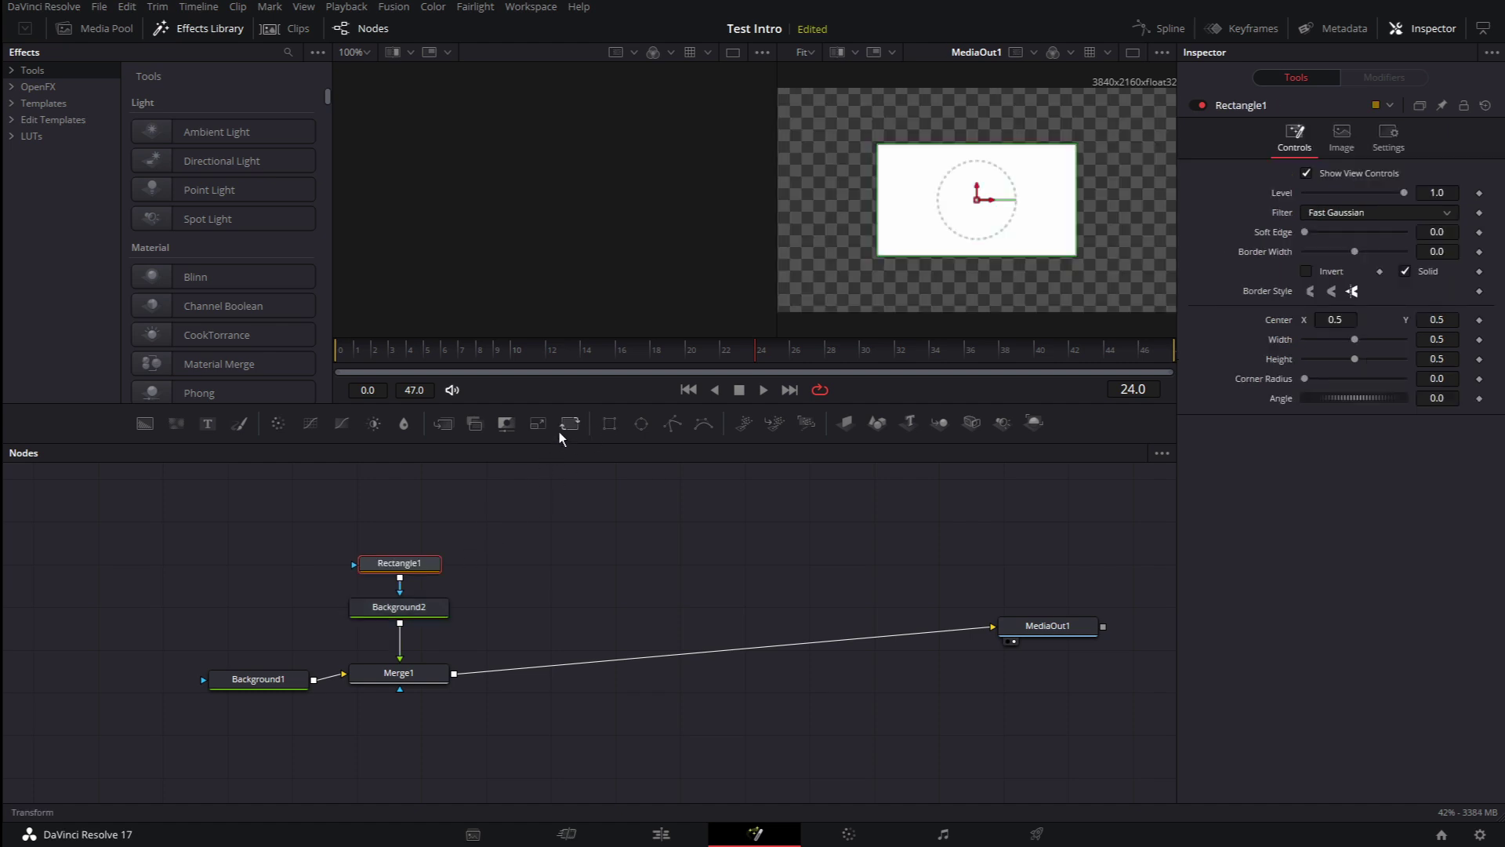
Shape Rectangle1 into a narrow full-height vertical bar and add a second rectangle mask.
drag(1076, 205, 855, 200)
drag(848, 147, 849, 64)
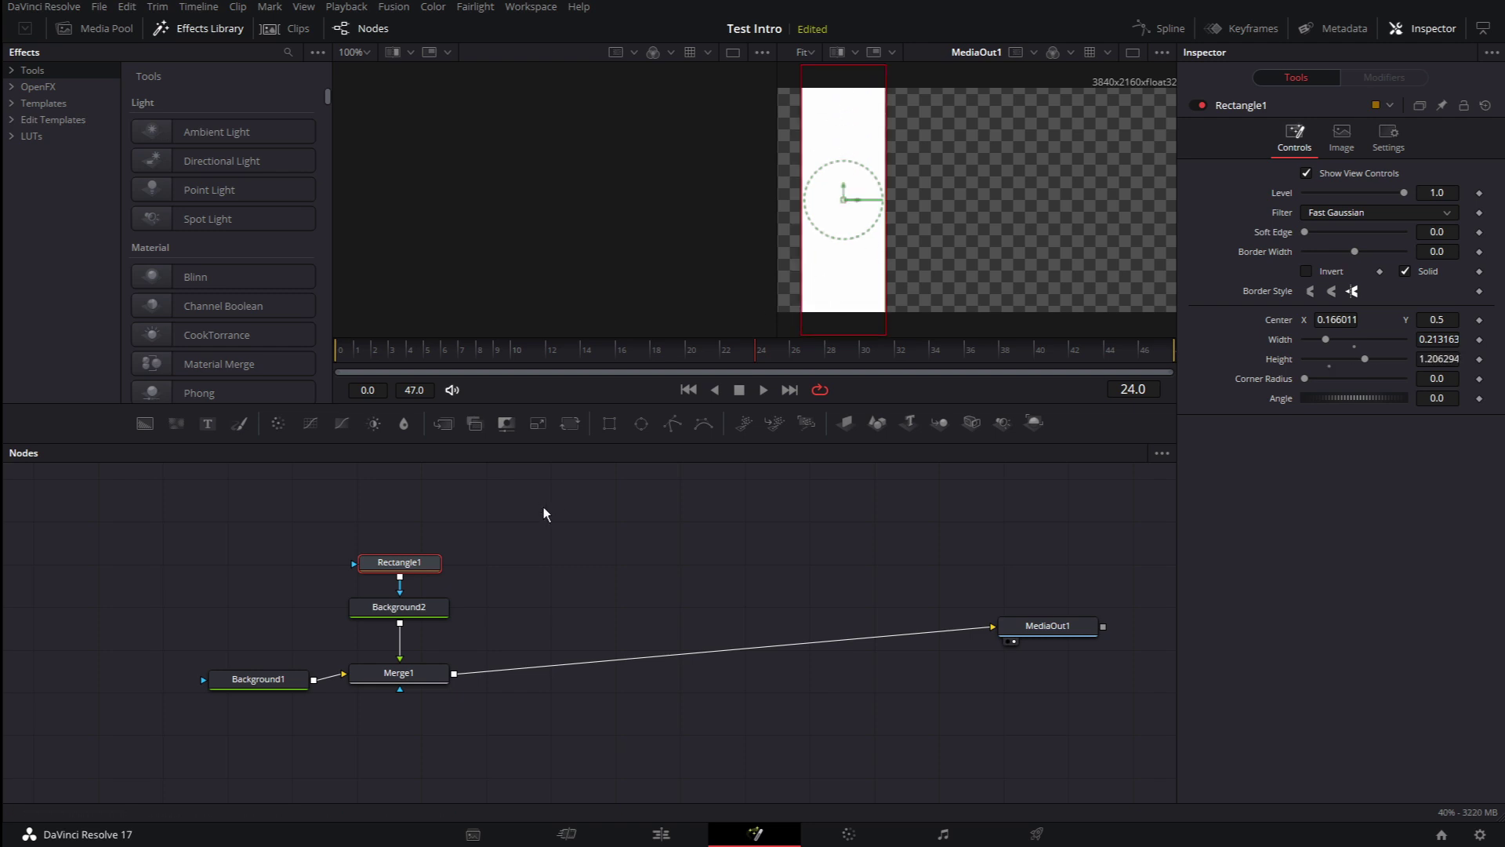
click(610, 424)
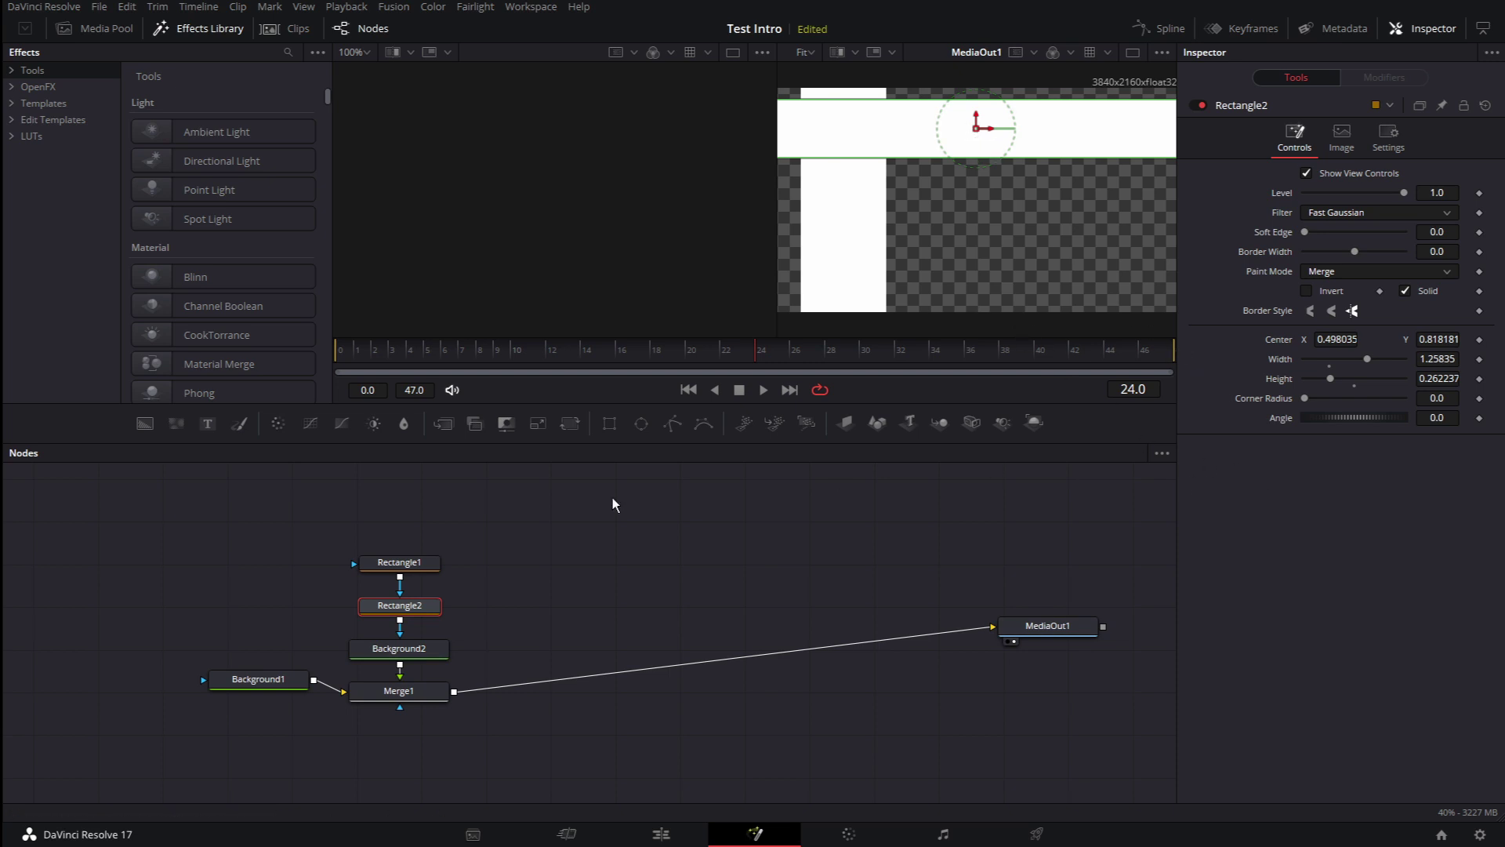
Keyframe Rectangle2's Center at frame 0 and slide the horizontal bar below the frame by frame 10.
click(342, 352)
click(1480, 341)
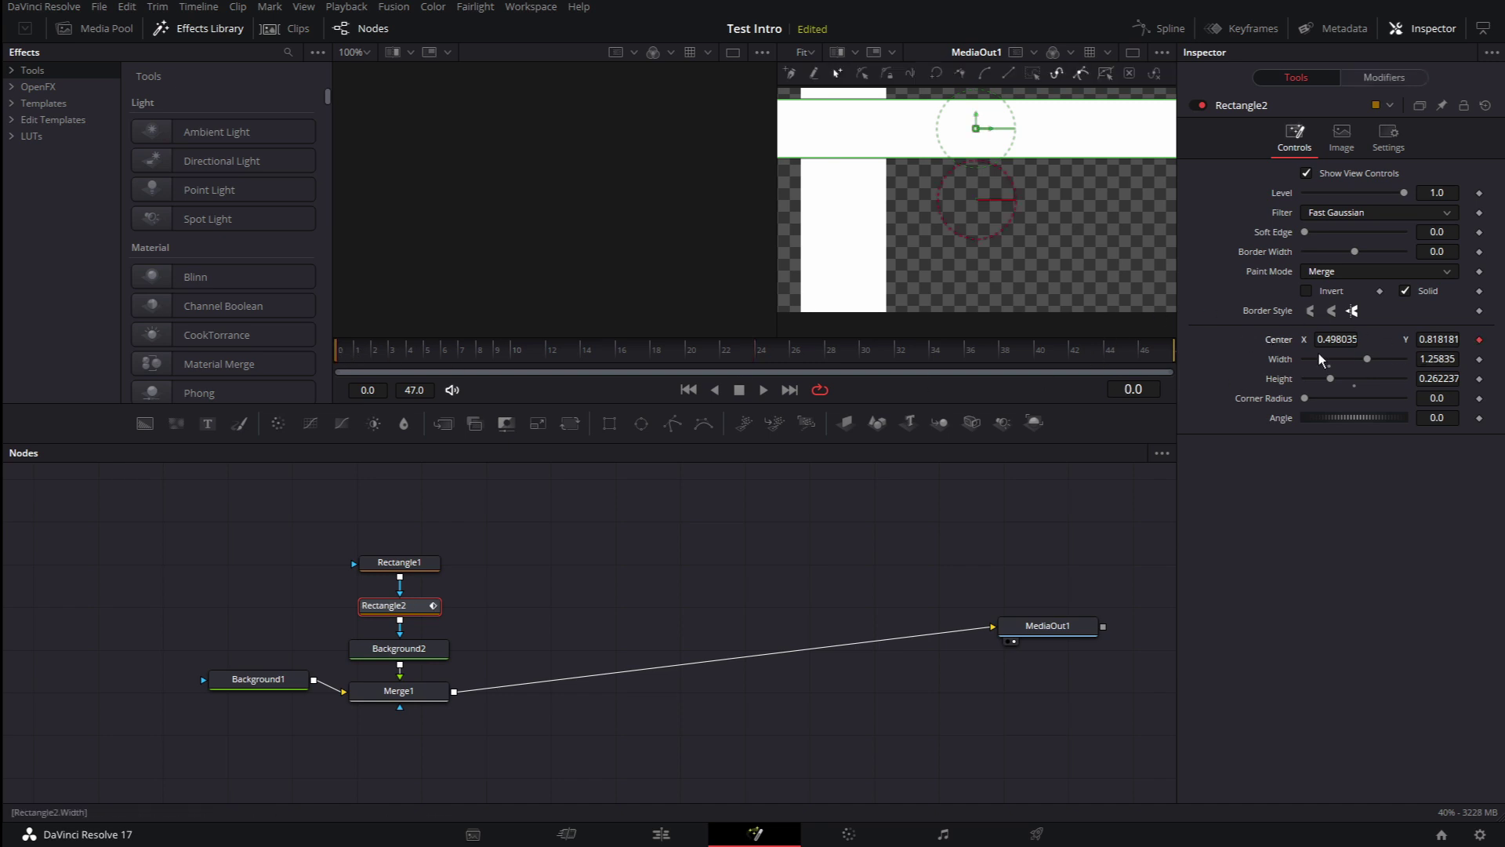
click(517, 352)
drag(1439, 339, 1325, 339)
Animate Rectangle1's Center X from 0.166011 at frame 0 to 1.20334 at frame 10, then play it back.
click(389, 563)
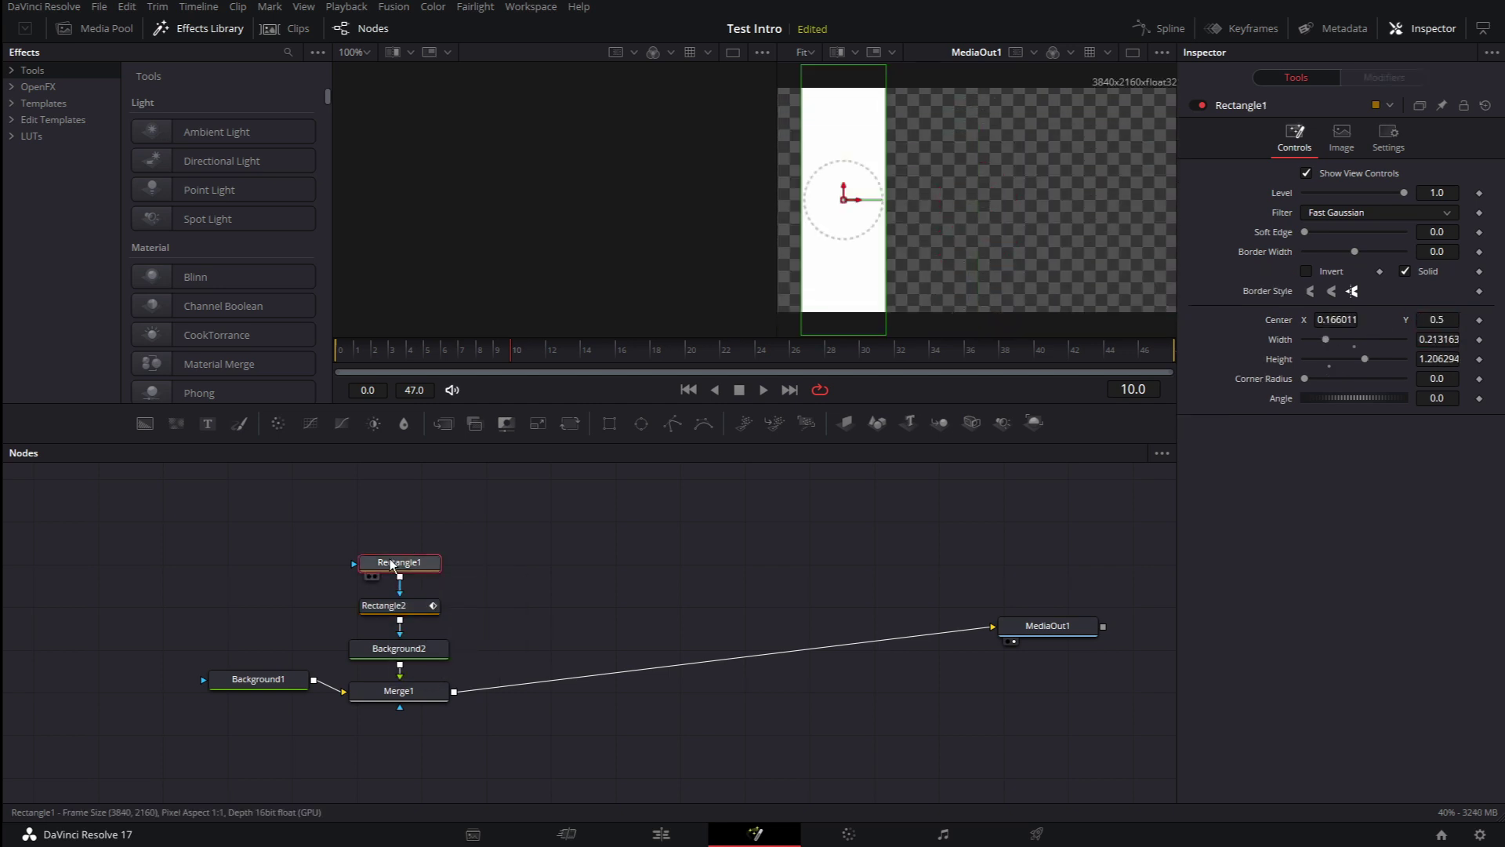
click(340, 345)
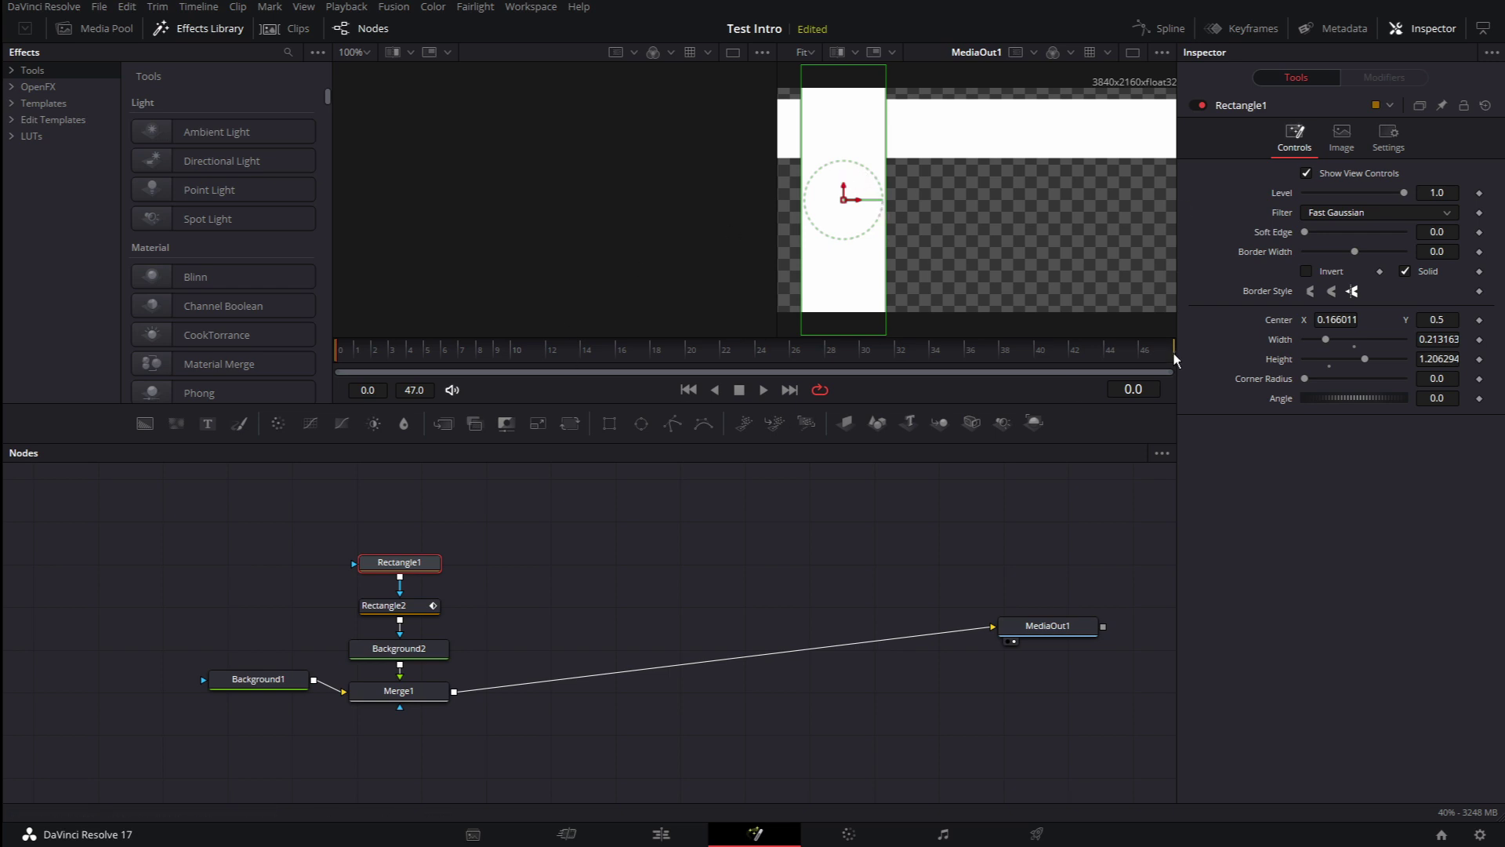
click(1479, 320)
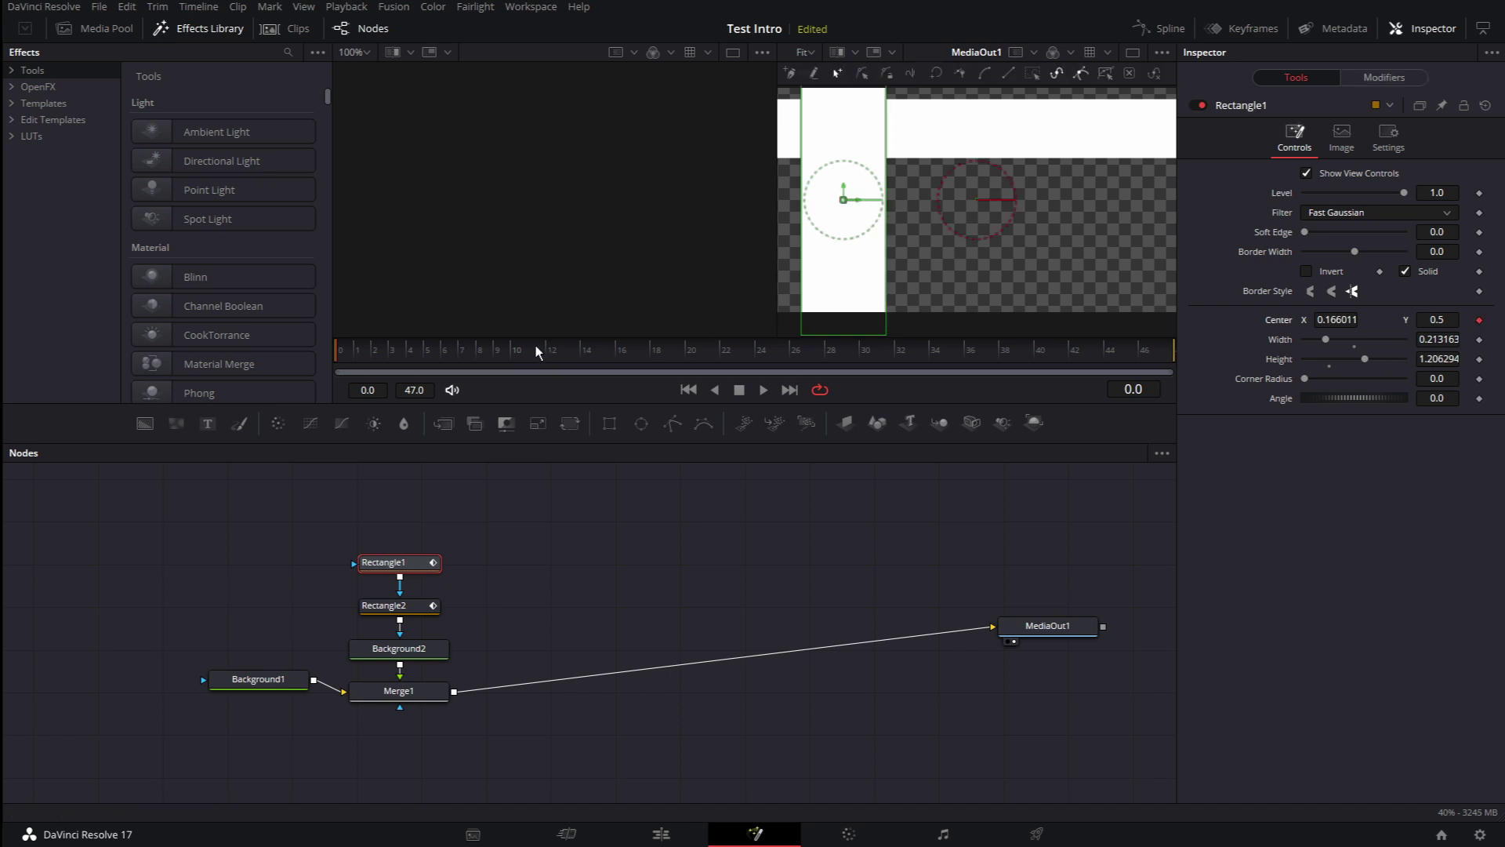
click(510, 346)
drag(853, 199, 1267, 199)
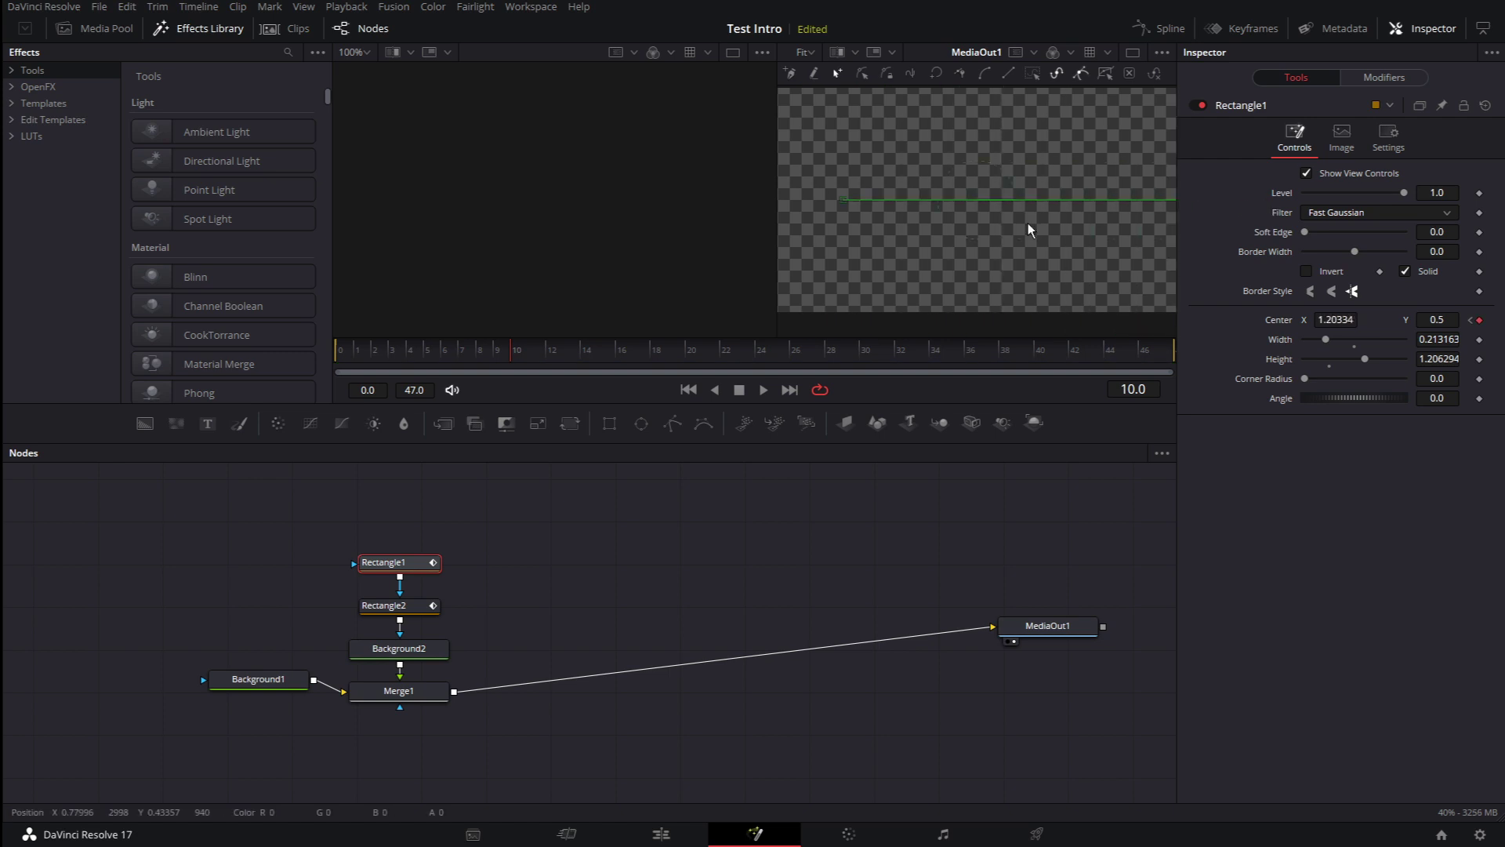
click(764, 390)
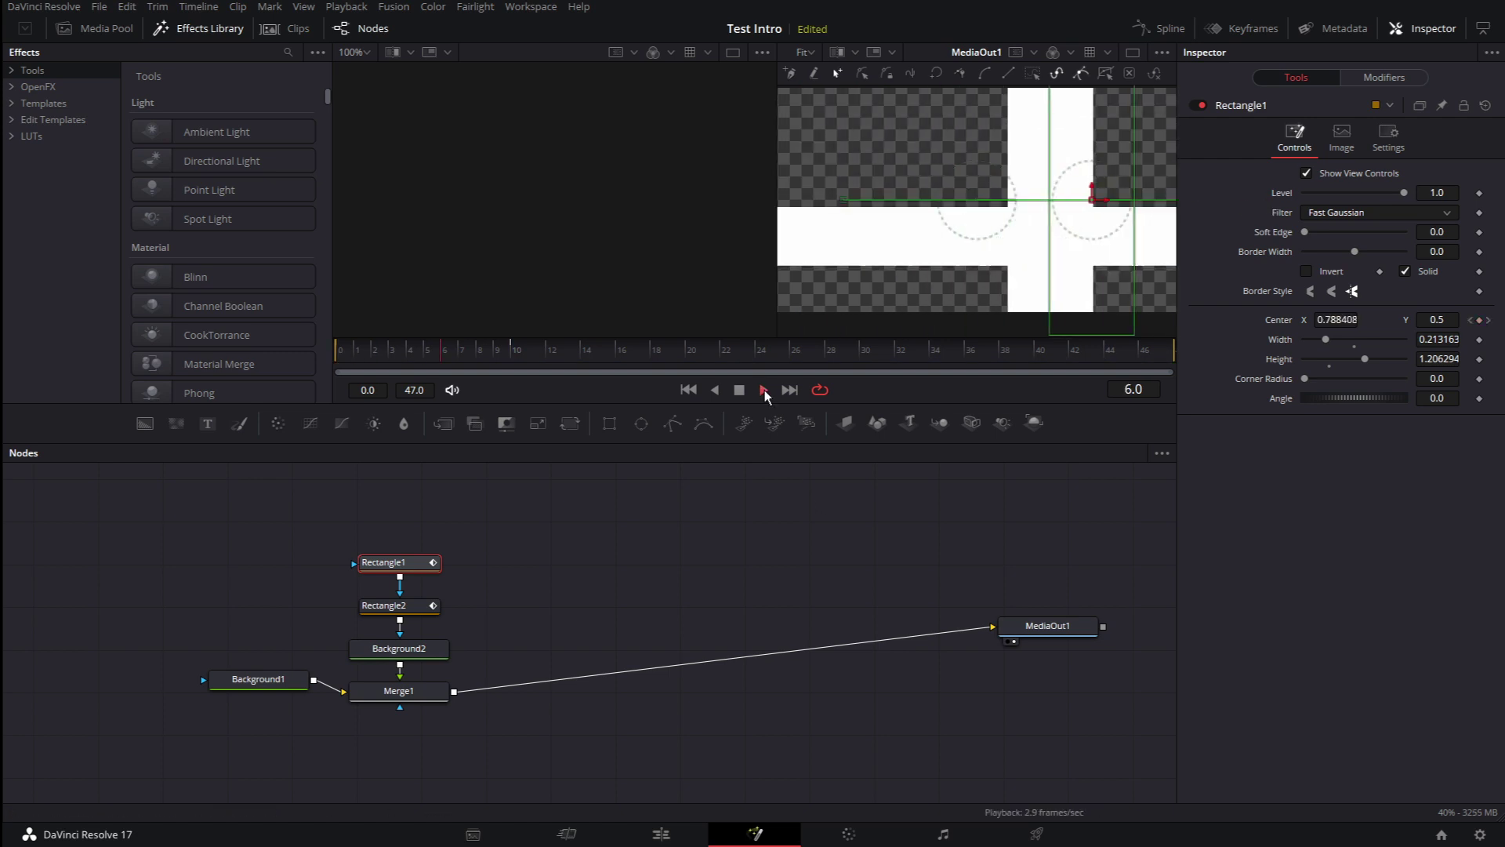
click(740, 392)
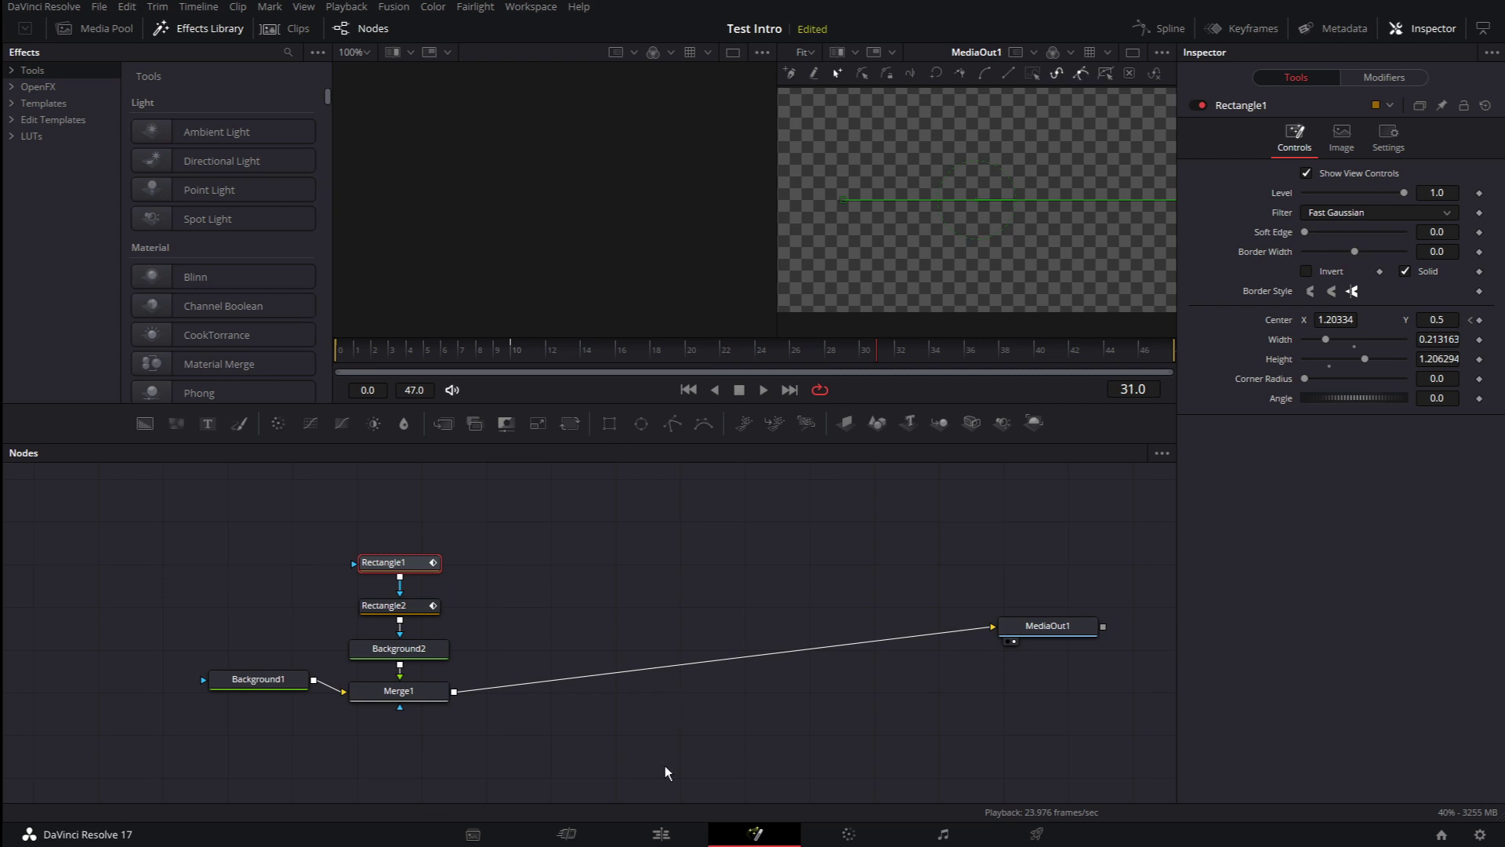
Set the render to individual QuickTime clips, DNxHR 444 12-bit, with alpha exported.
click(661, 835)
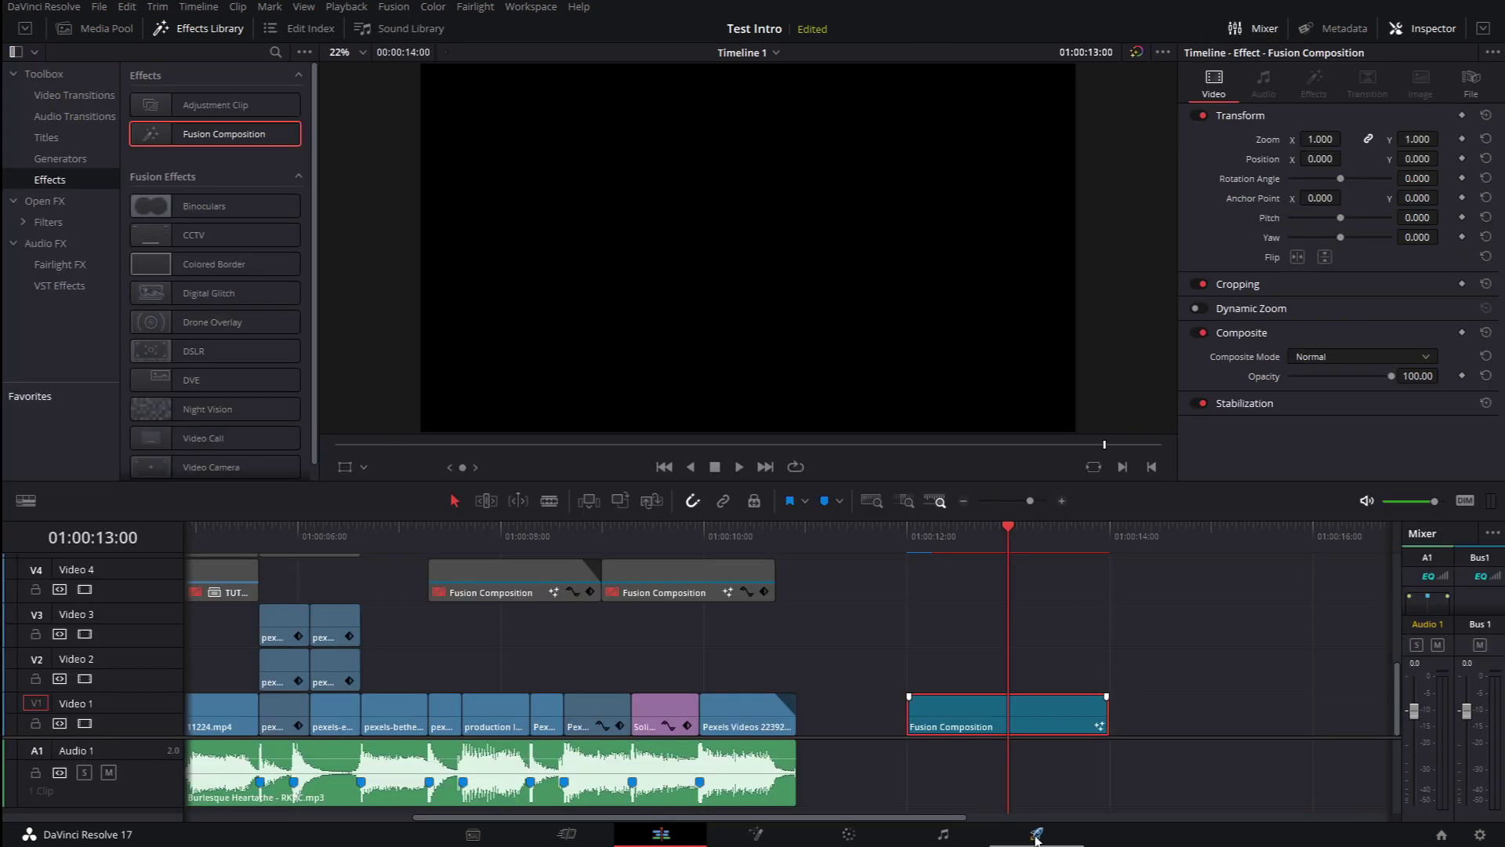
click(1038, 833)
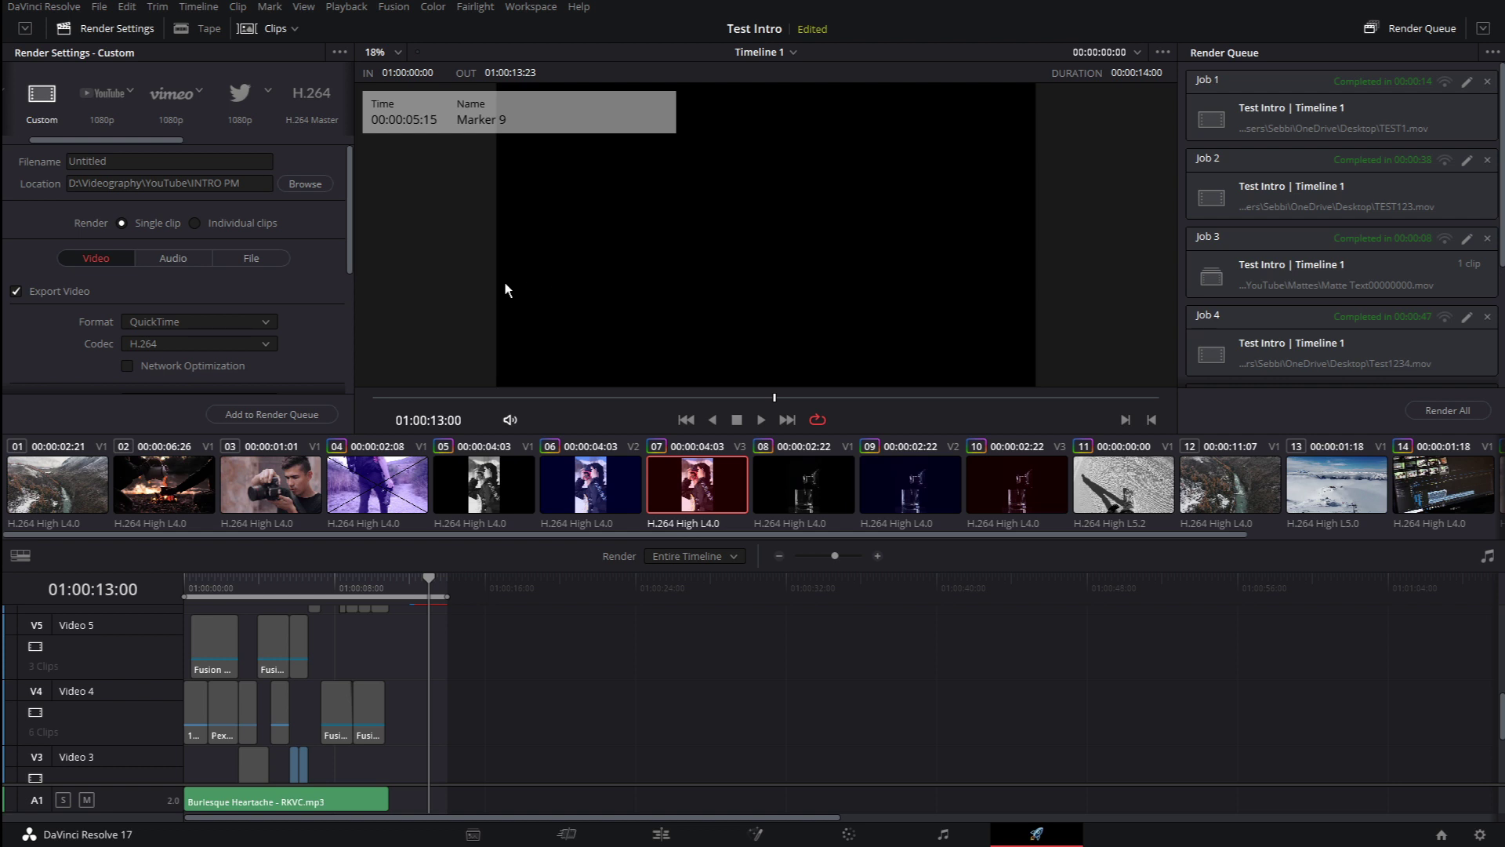
click(195, 225)
scroll(240, 208, down, 3)
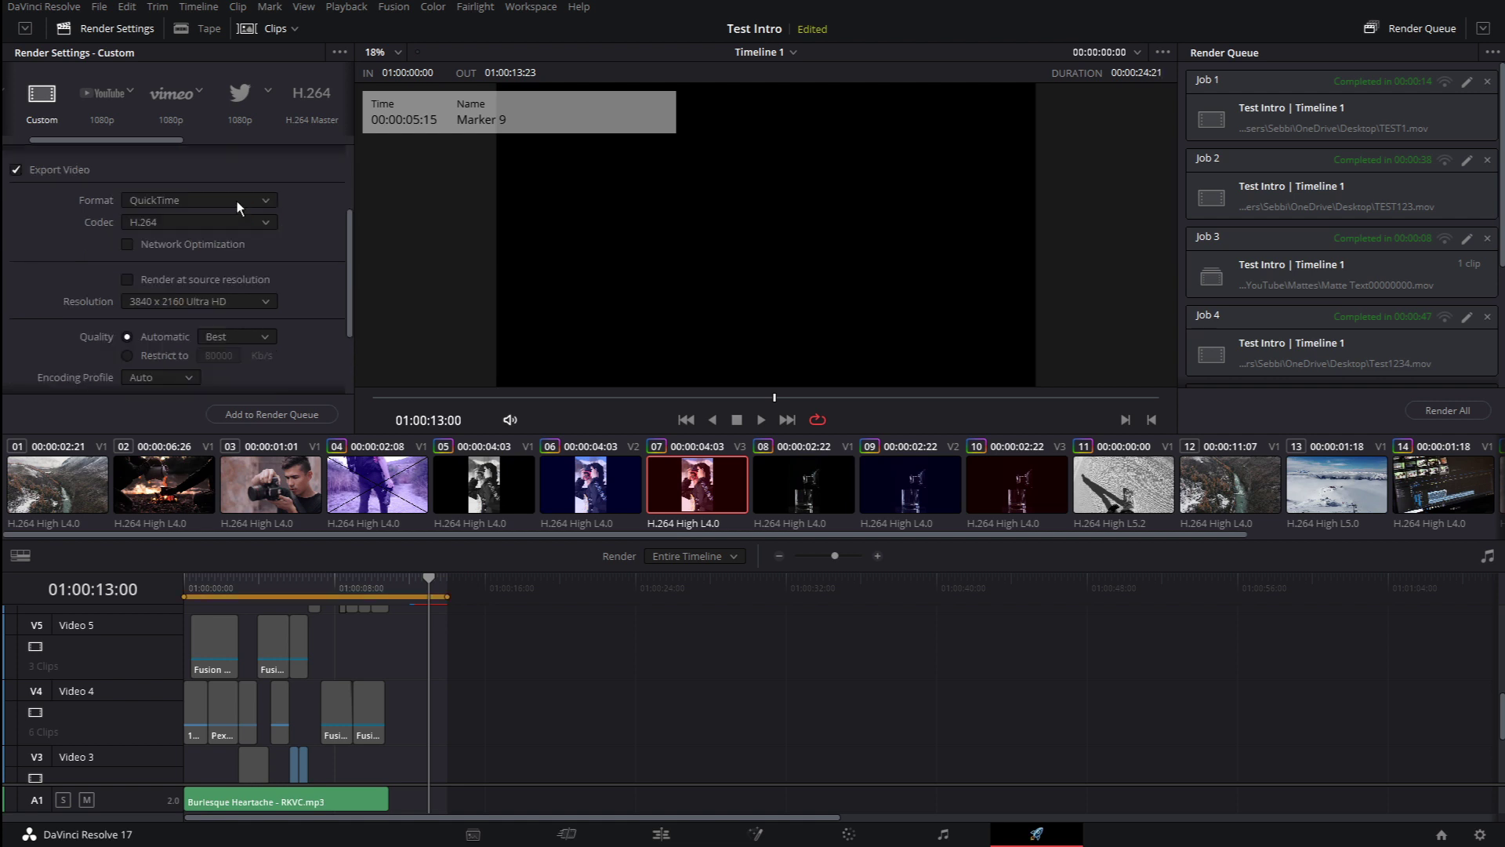
click(201, 226)
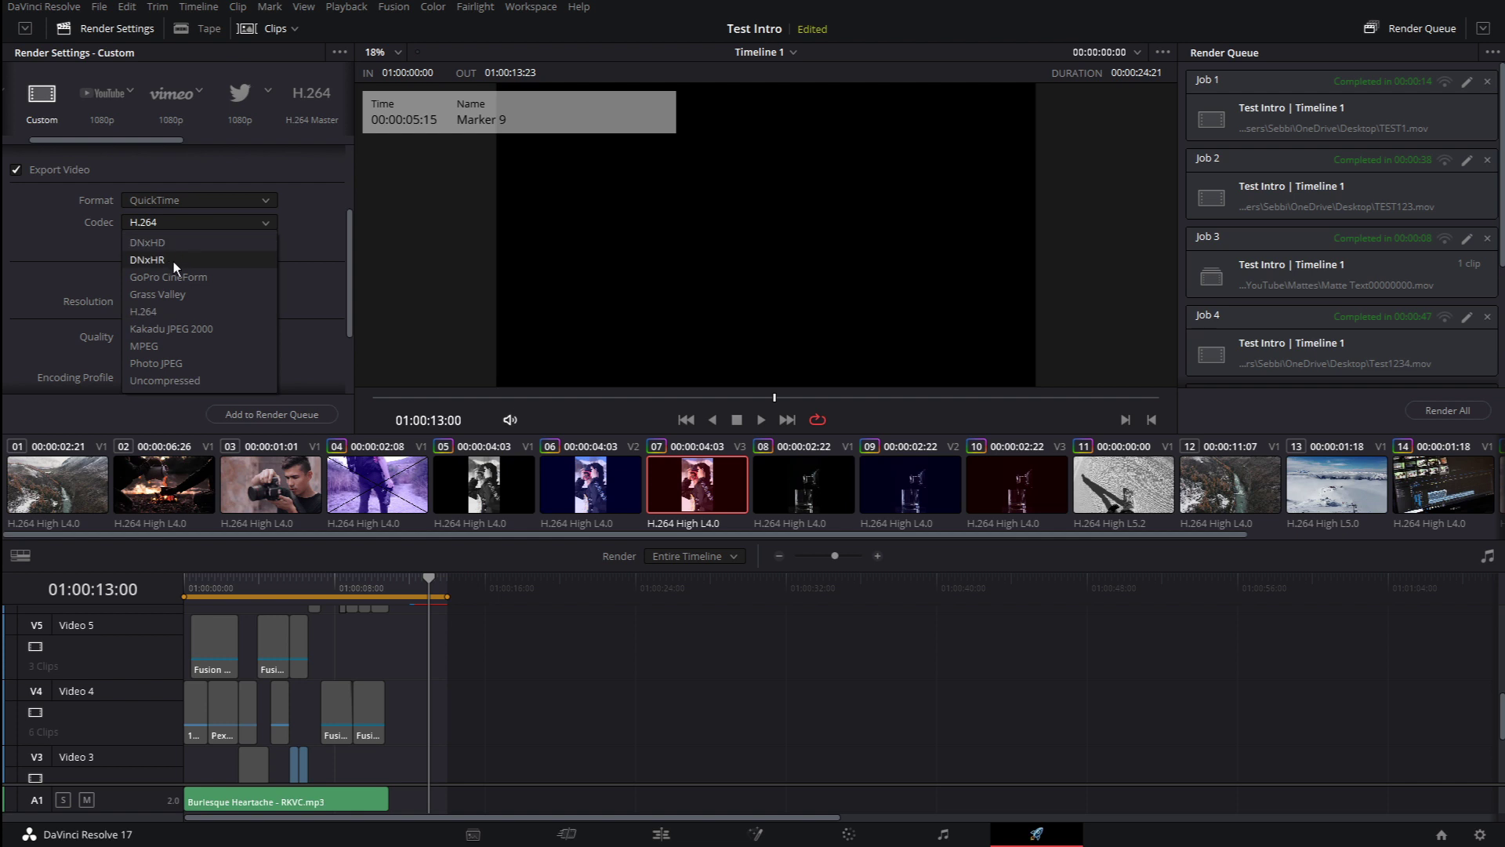
click(171, 261)
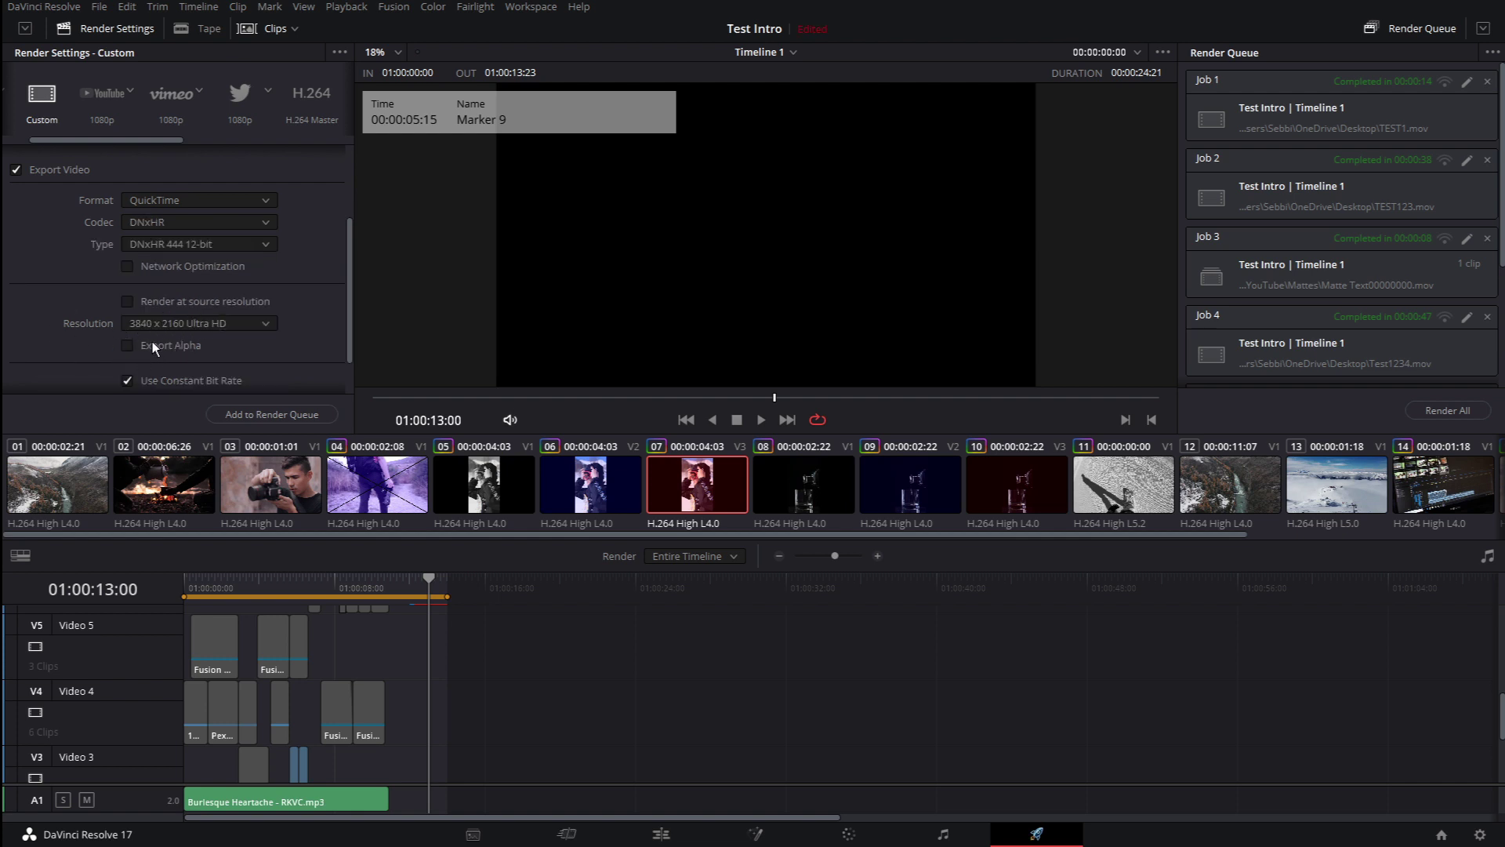
click(128, 346)
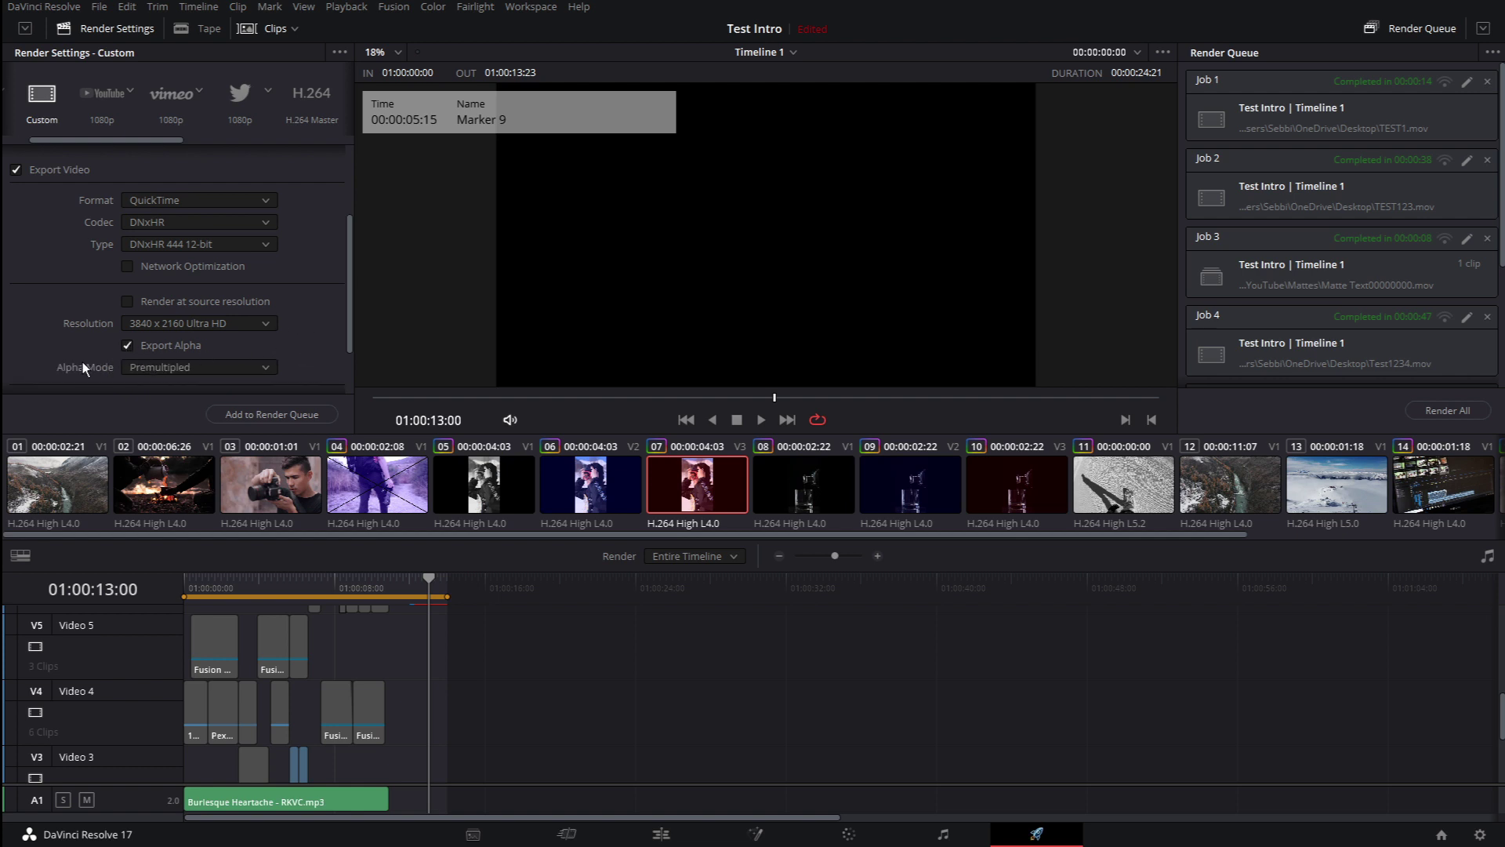
Set the render range starting at 01:00:12:00 and add it to the render queue as Job 7.
click(430, 582)
mouse_move(431, 582)
mouse_down()
mouse_move(478, 579)
mouse_move(185, 580)
mouse_move(337, 580)
mouse_move(322, 580)
mouse_up()
drag(184, 597, 417, 599)
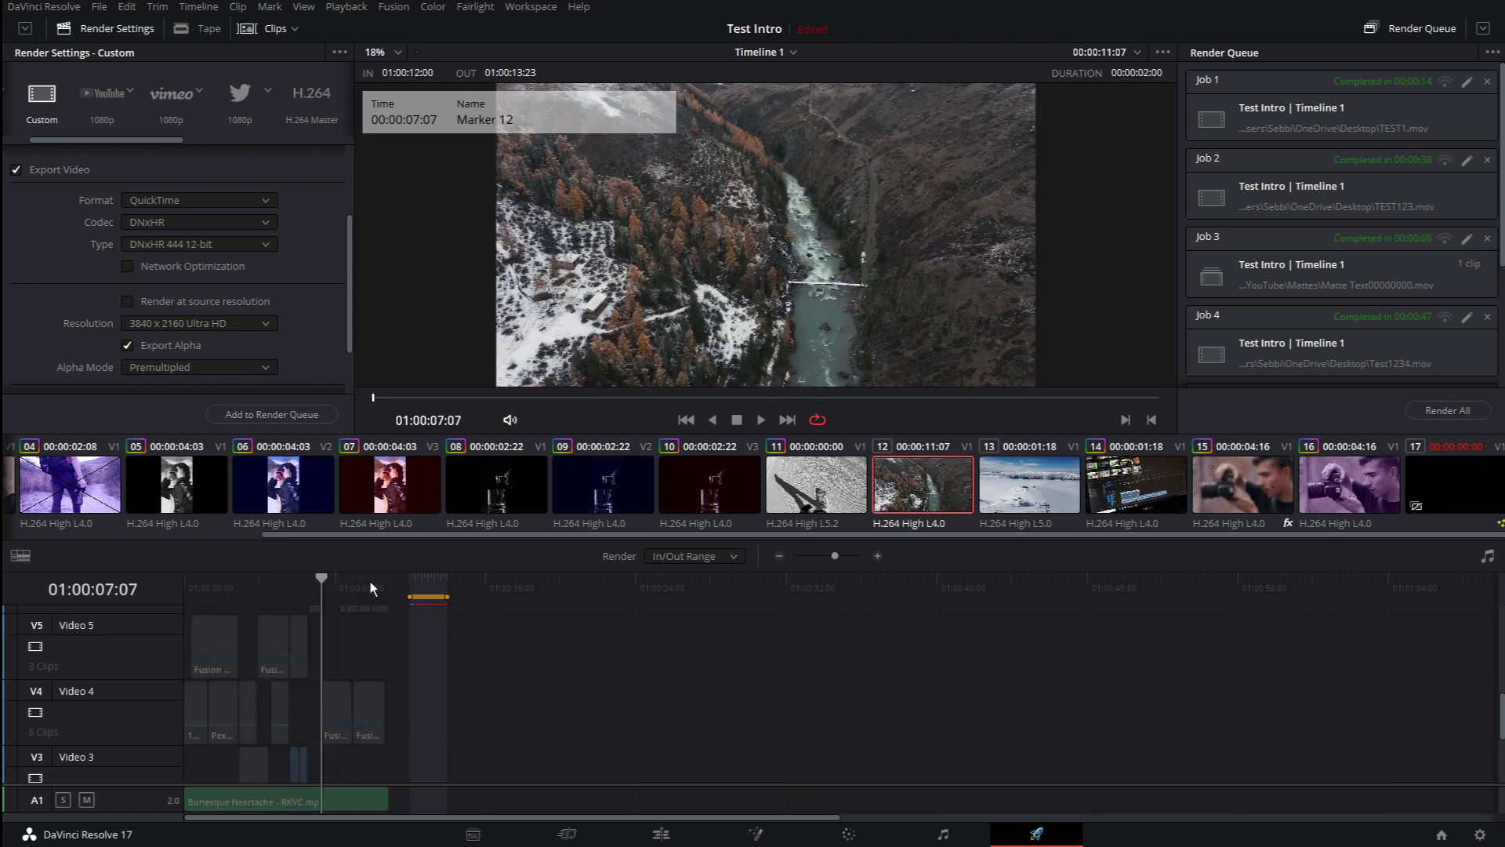
drag(327, 580, 430, 584)
drag(348, 313, 348, 290)
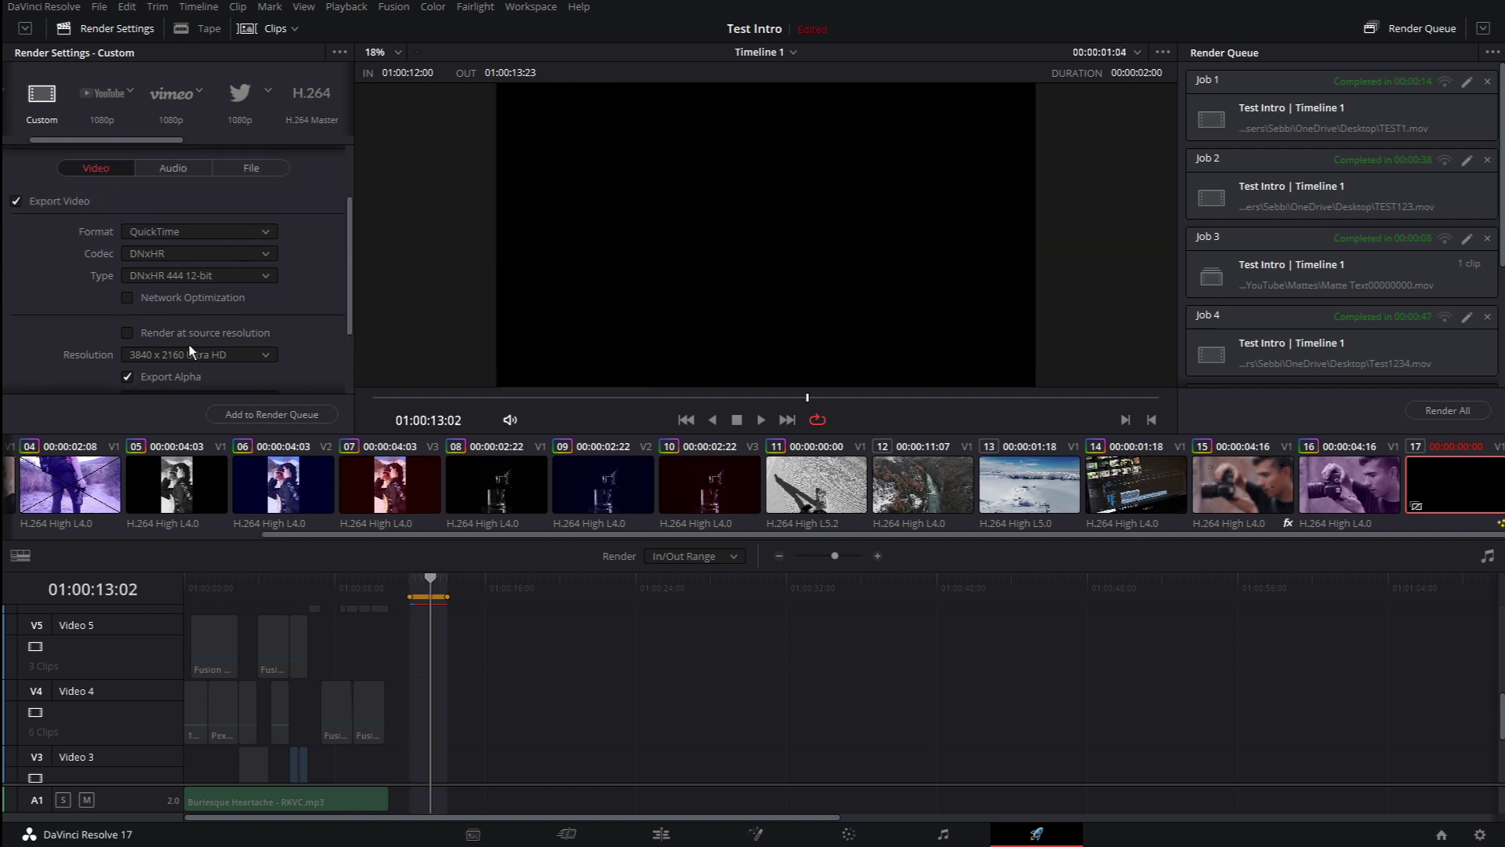
drag(350, 274, 346, 295)
click(285, 419)
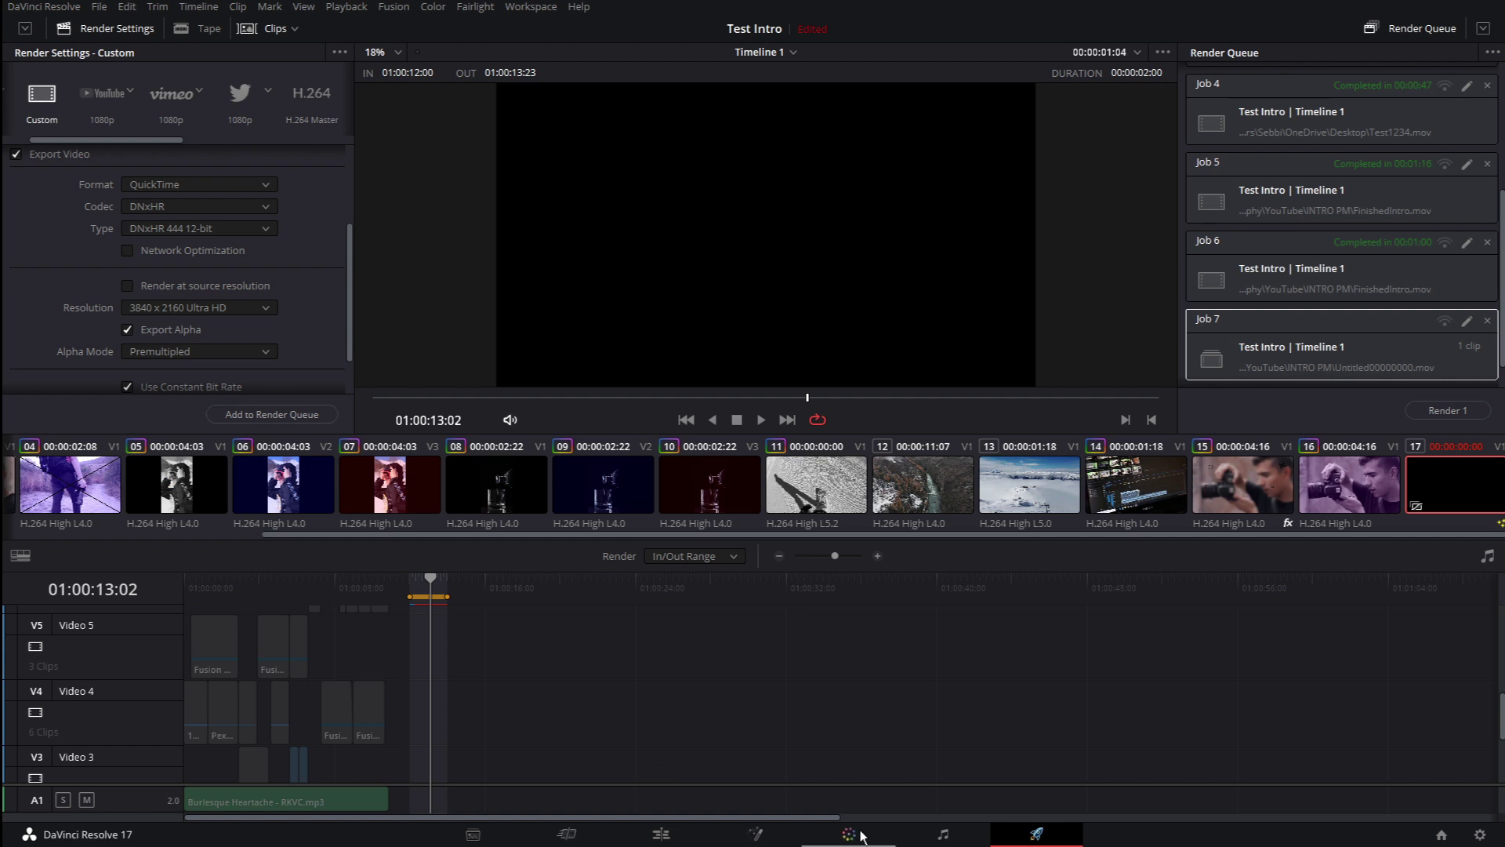
click(473, 836)
Browse to D: Videography > YouTube > ALL INTRO PRESETS > Mattes and add Matte20.mov as a matte.
click(14, 116)
scroll(86, 290, down, 6)
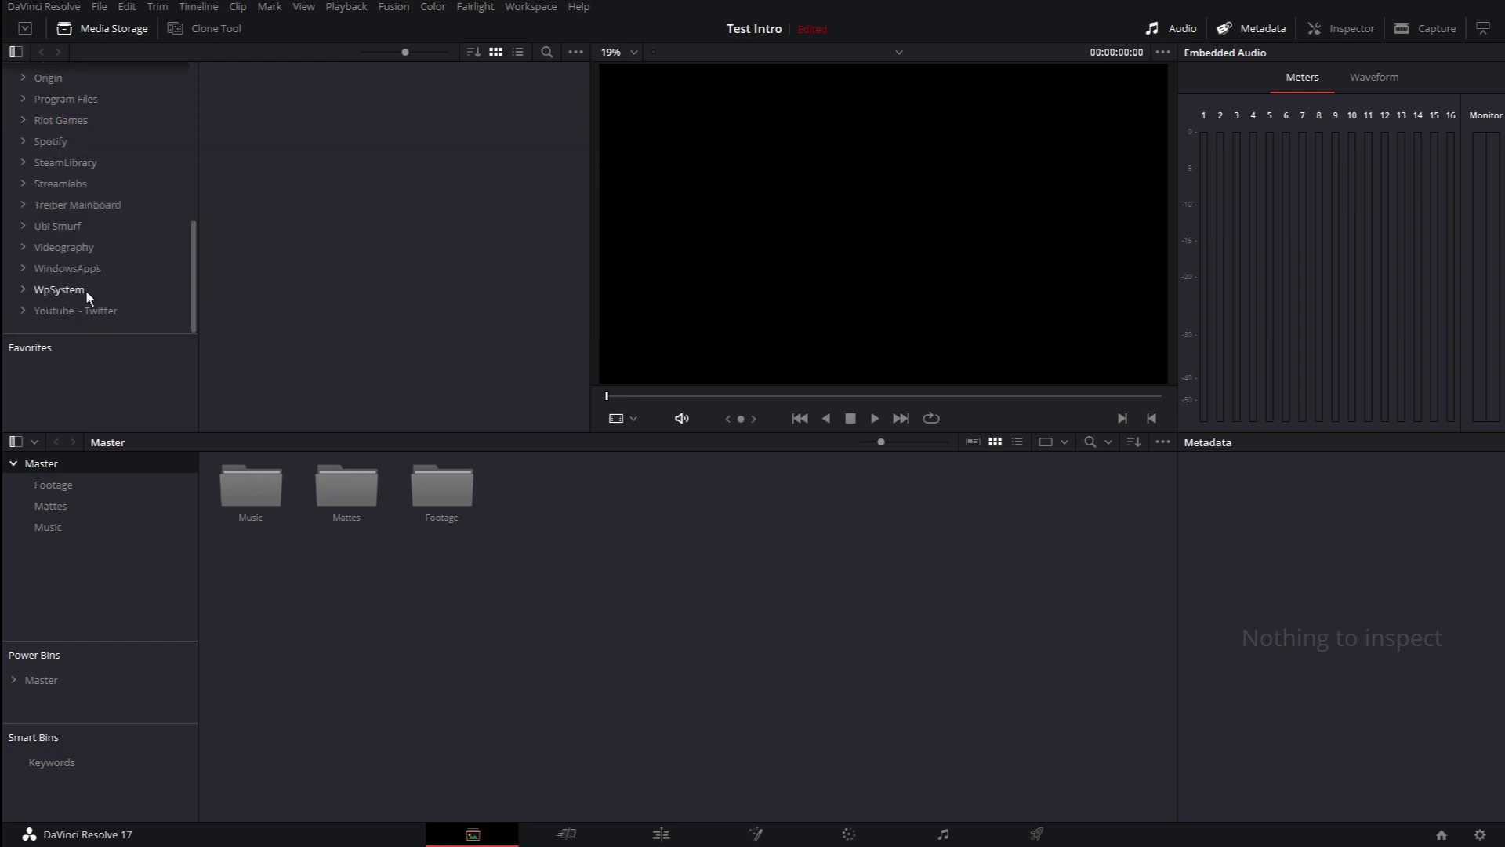
click(69, 247)
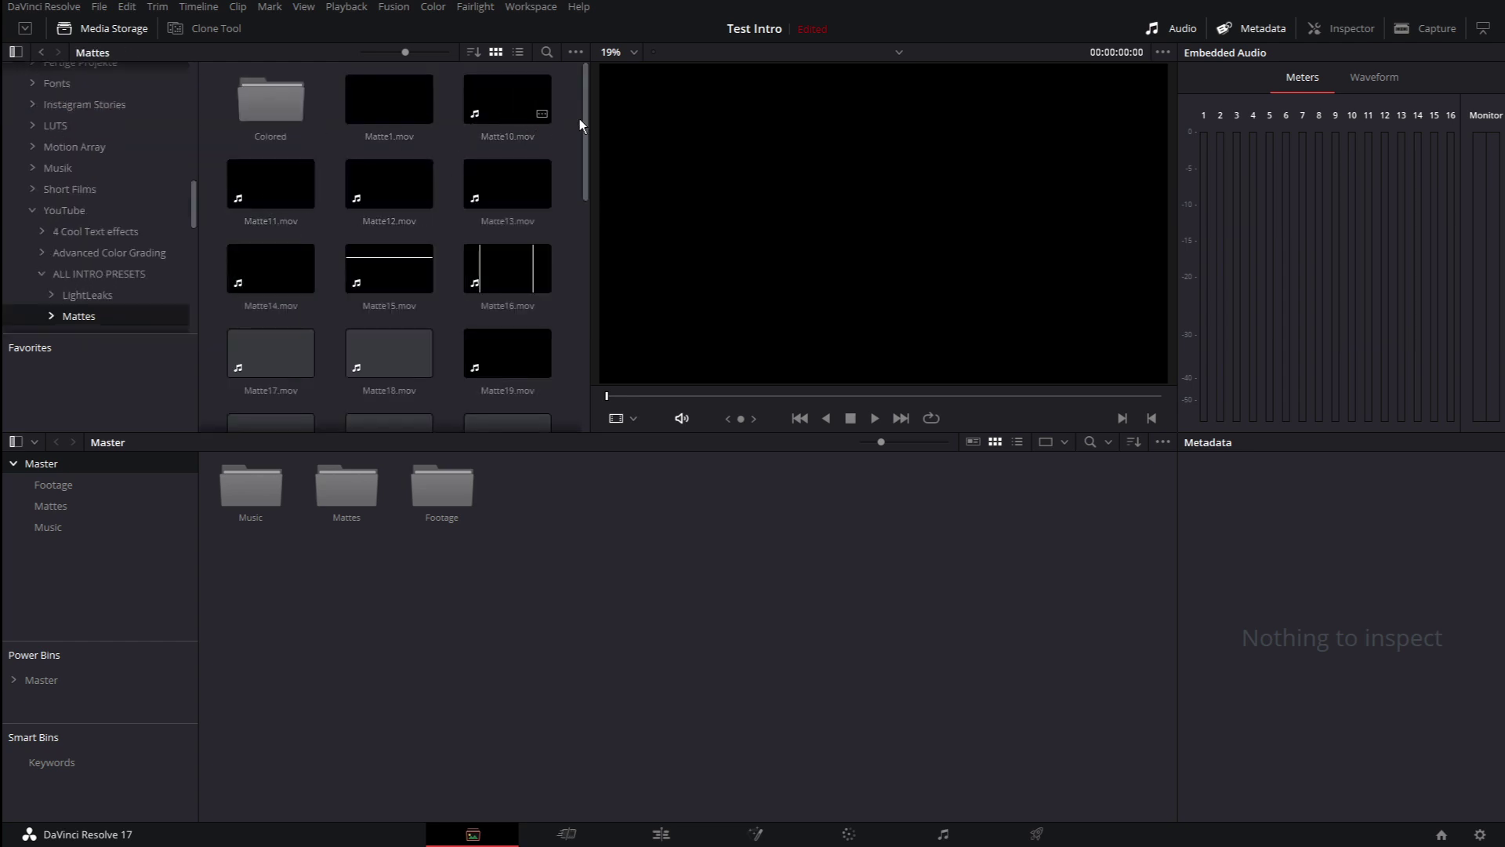
drag(586, 106, 578, 216)
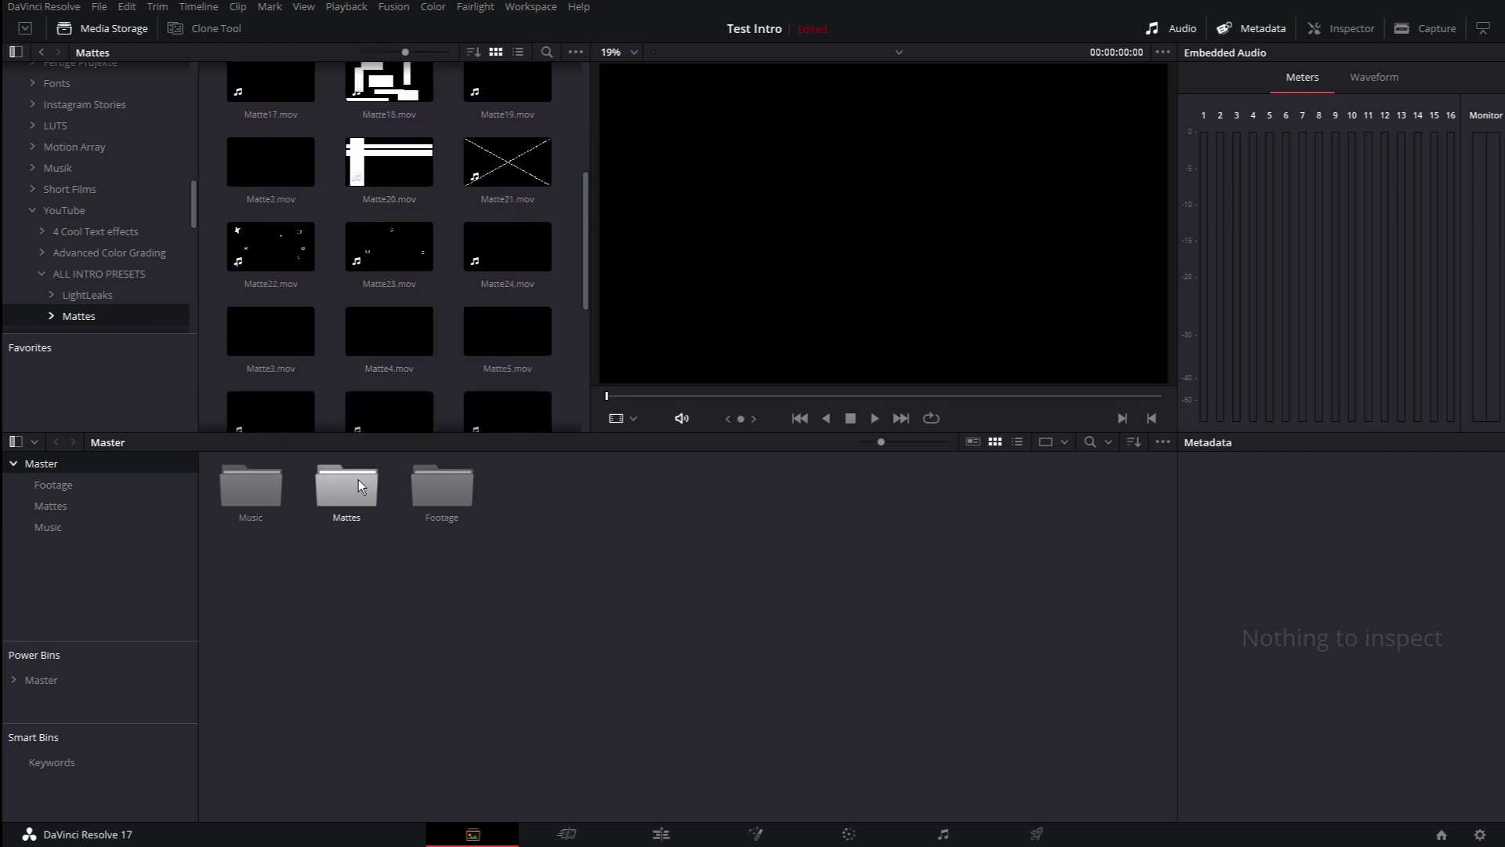
right_click(398, 158)
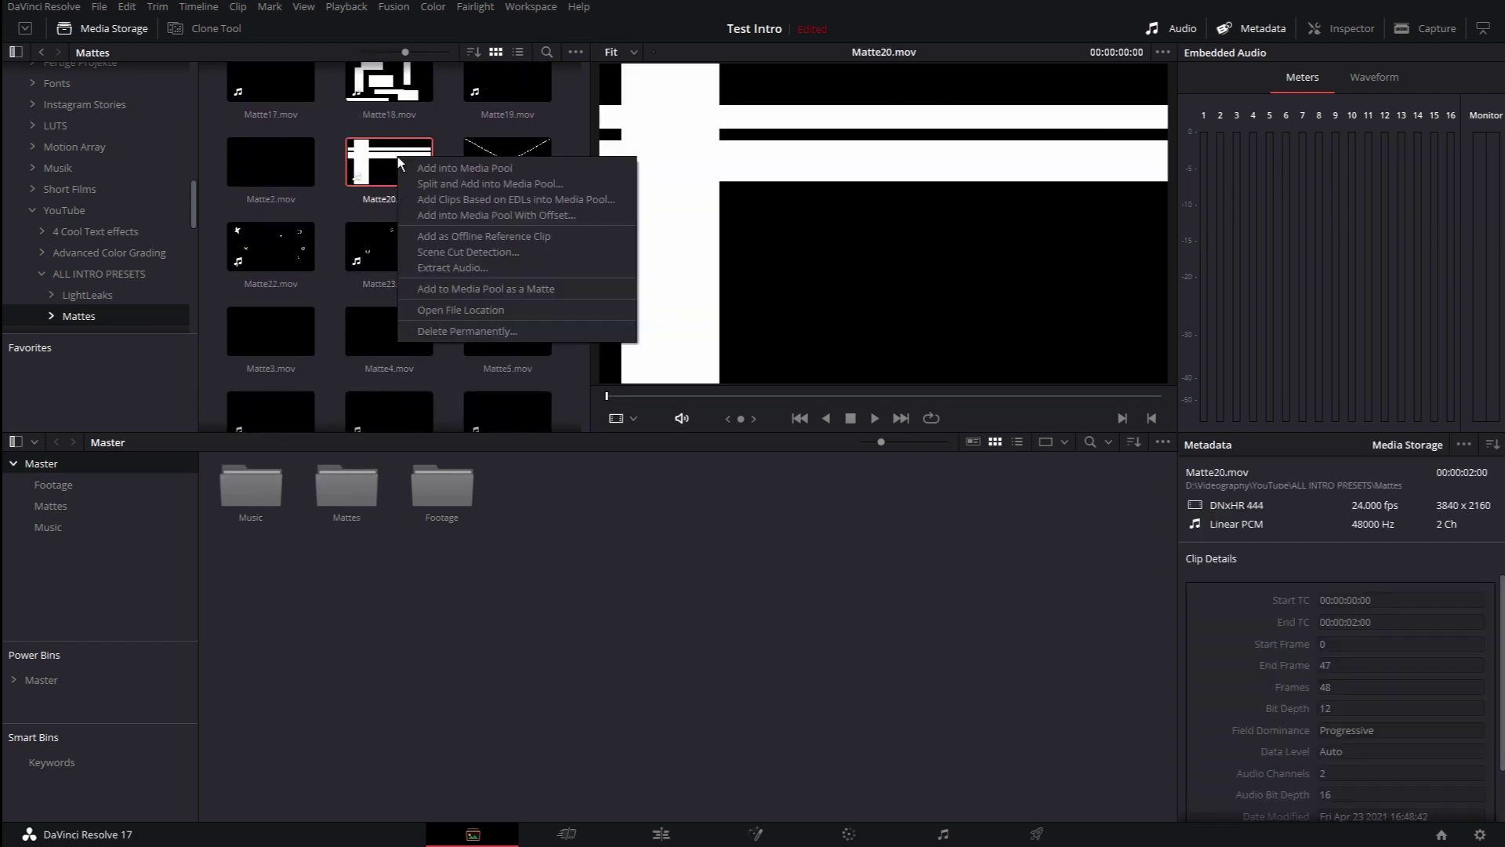
click(472, 290)
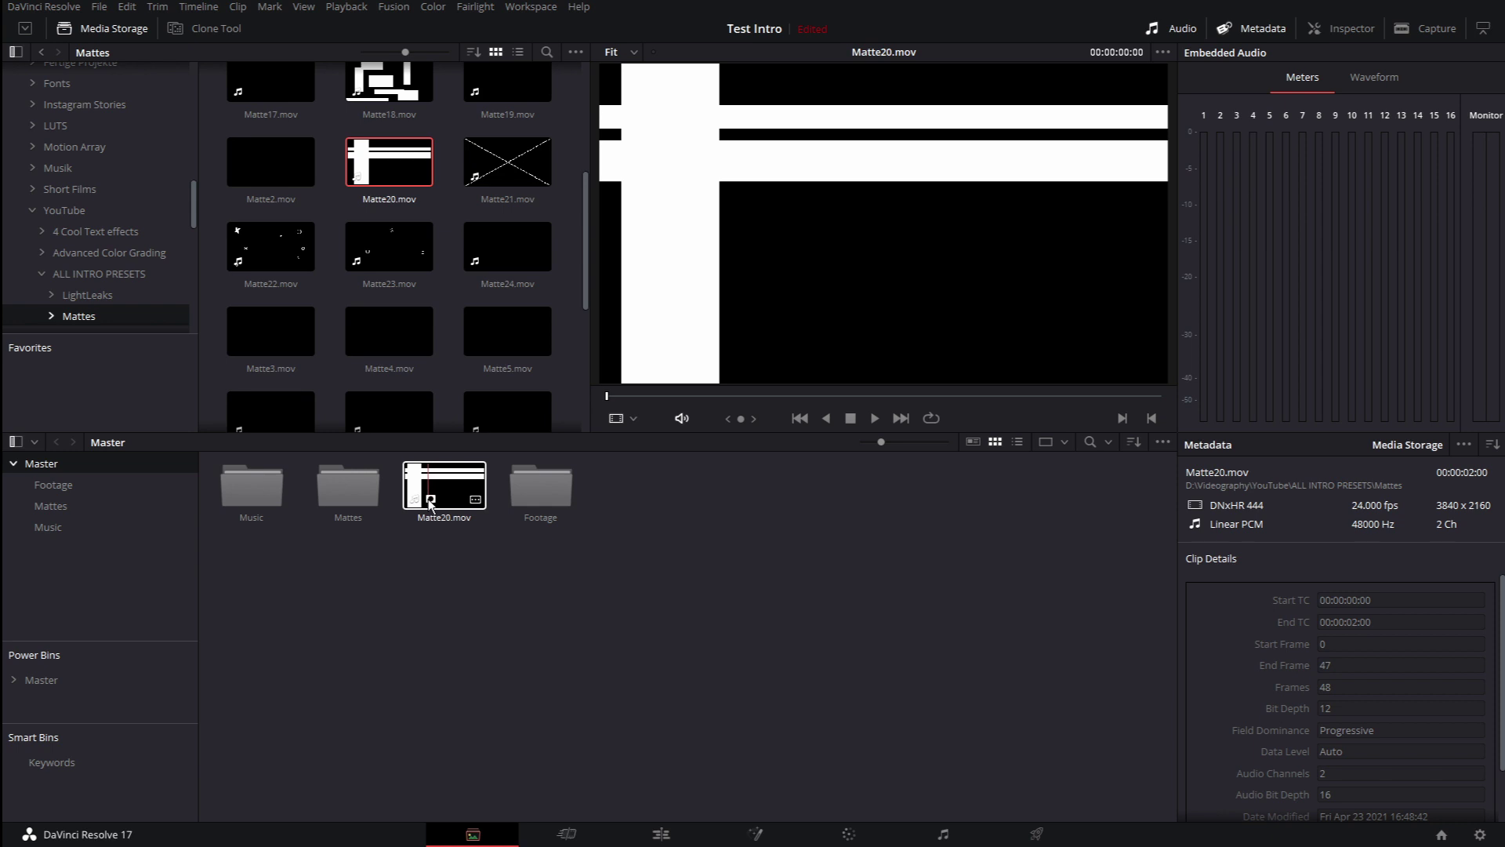
On the Edit page, scrub to the AMAZING title at Marker 1 and check the 12345 clip's grade.
click(661, 834)
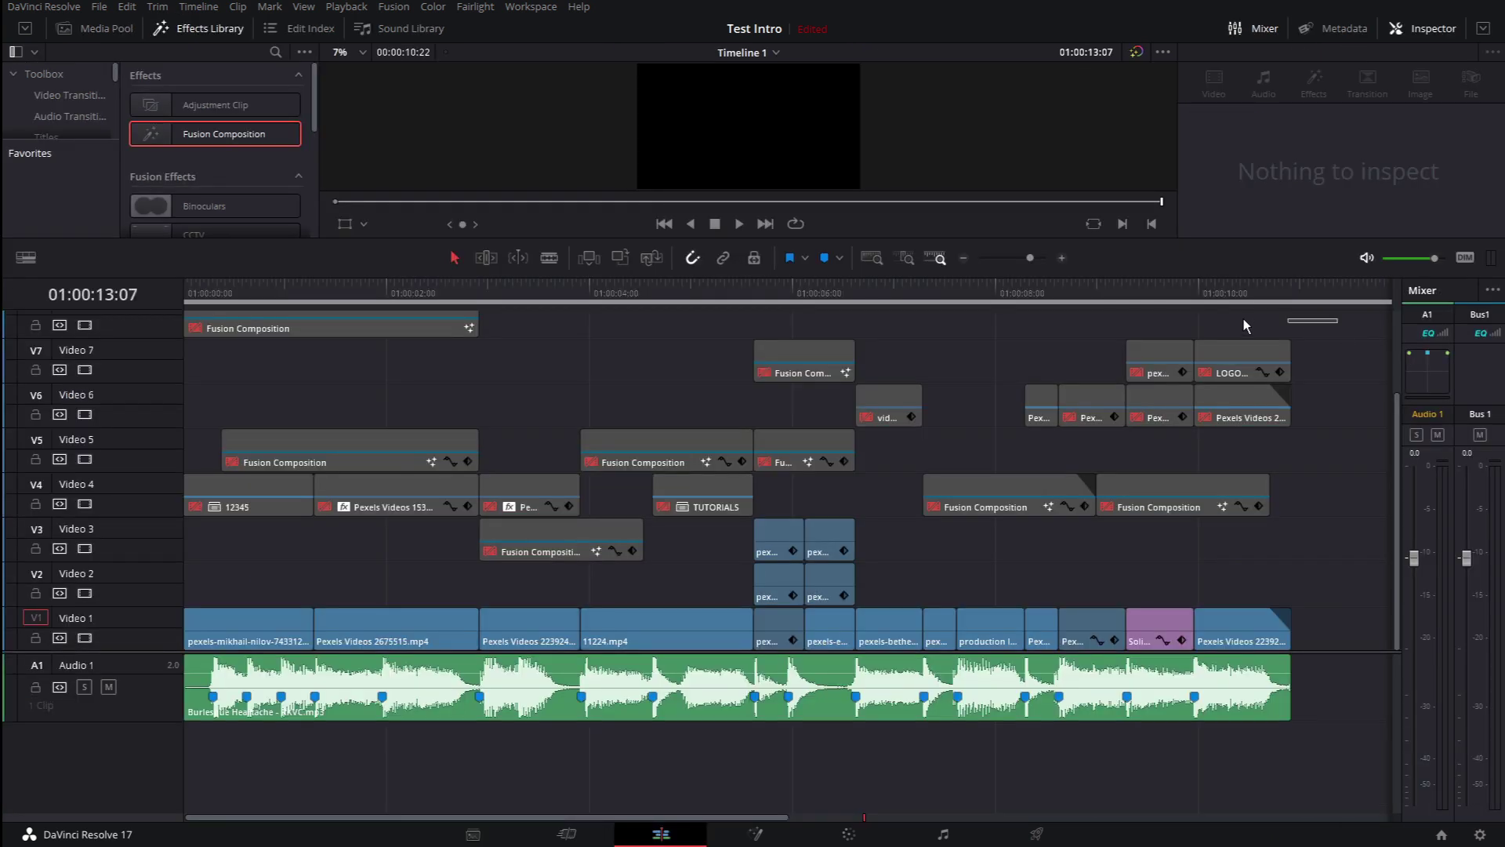
drag(1243, 319, 177, 530)
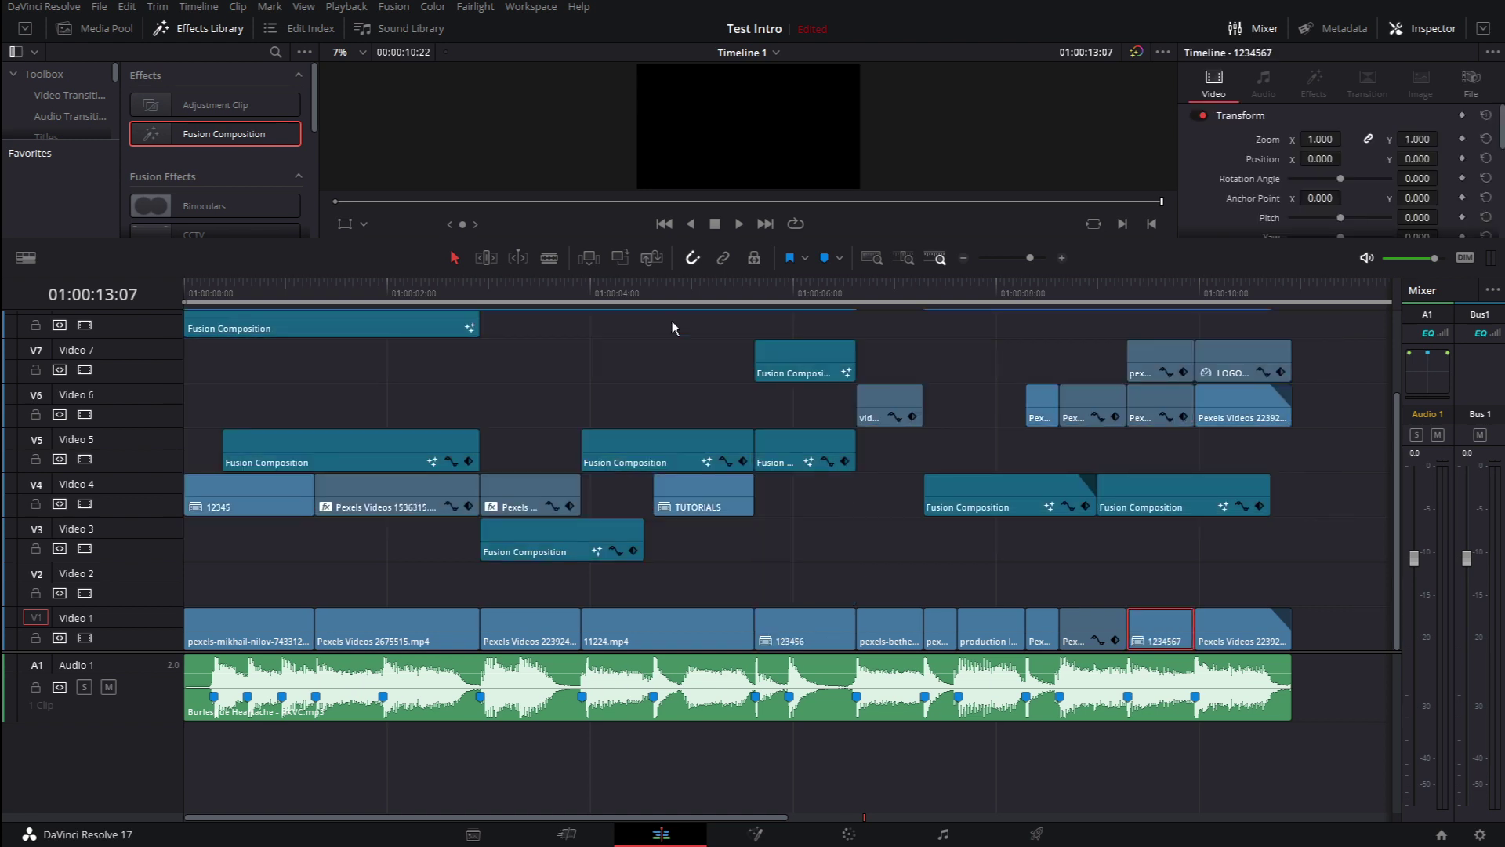
click(196, 290)
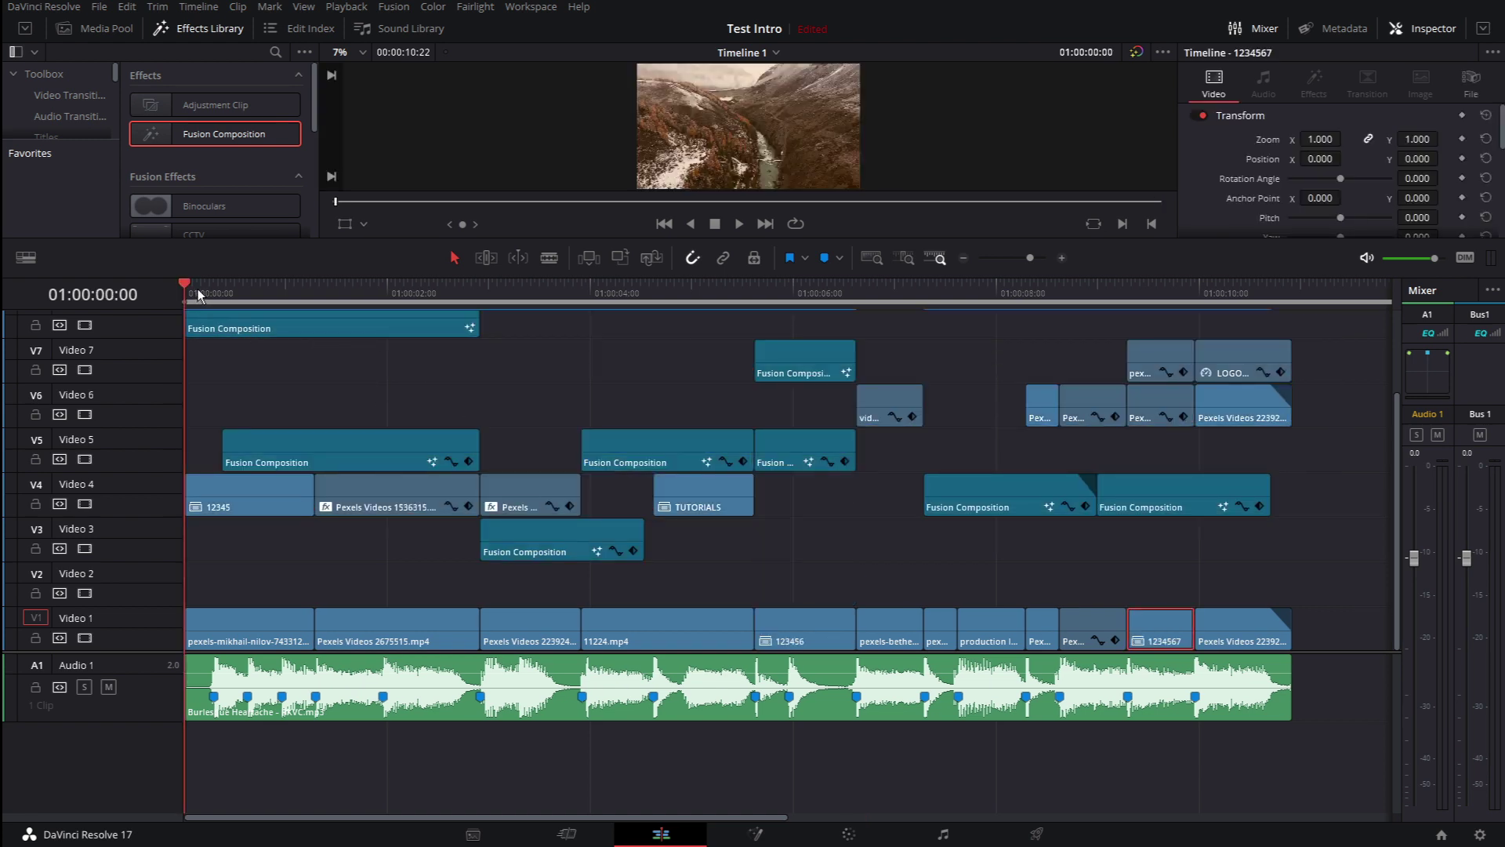
drag(190, 290, 210, 290)
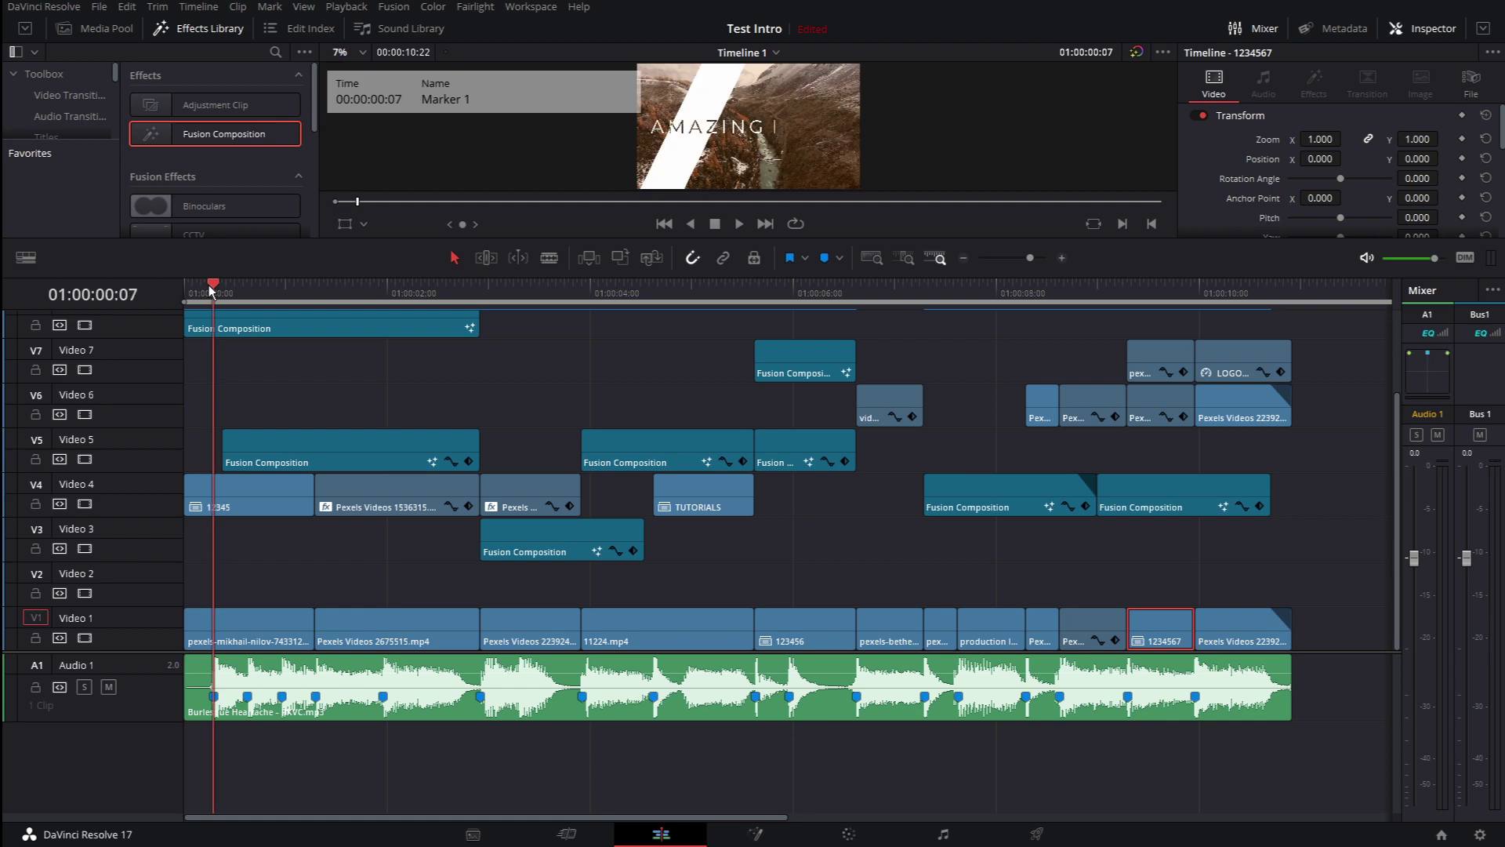
click(252, 623)
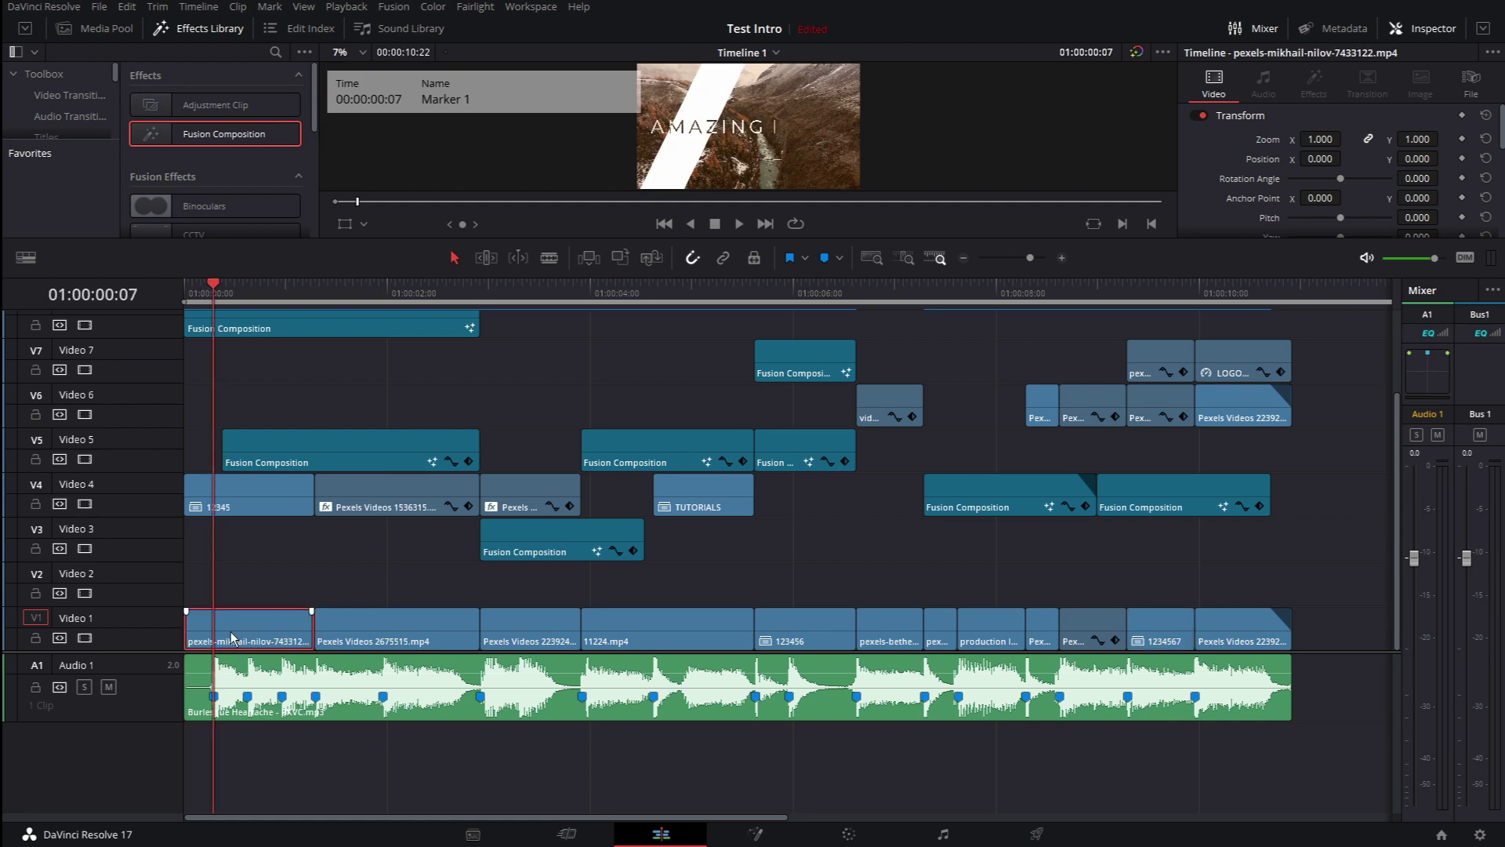
click(248, 506)
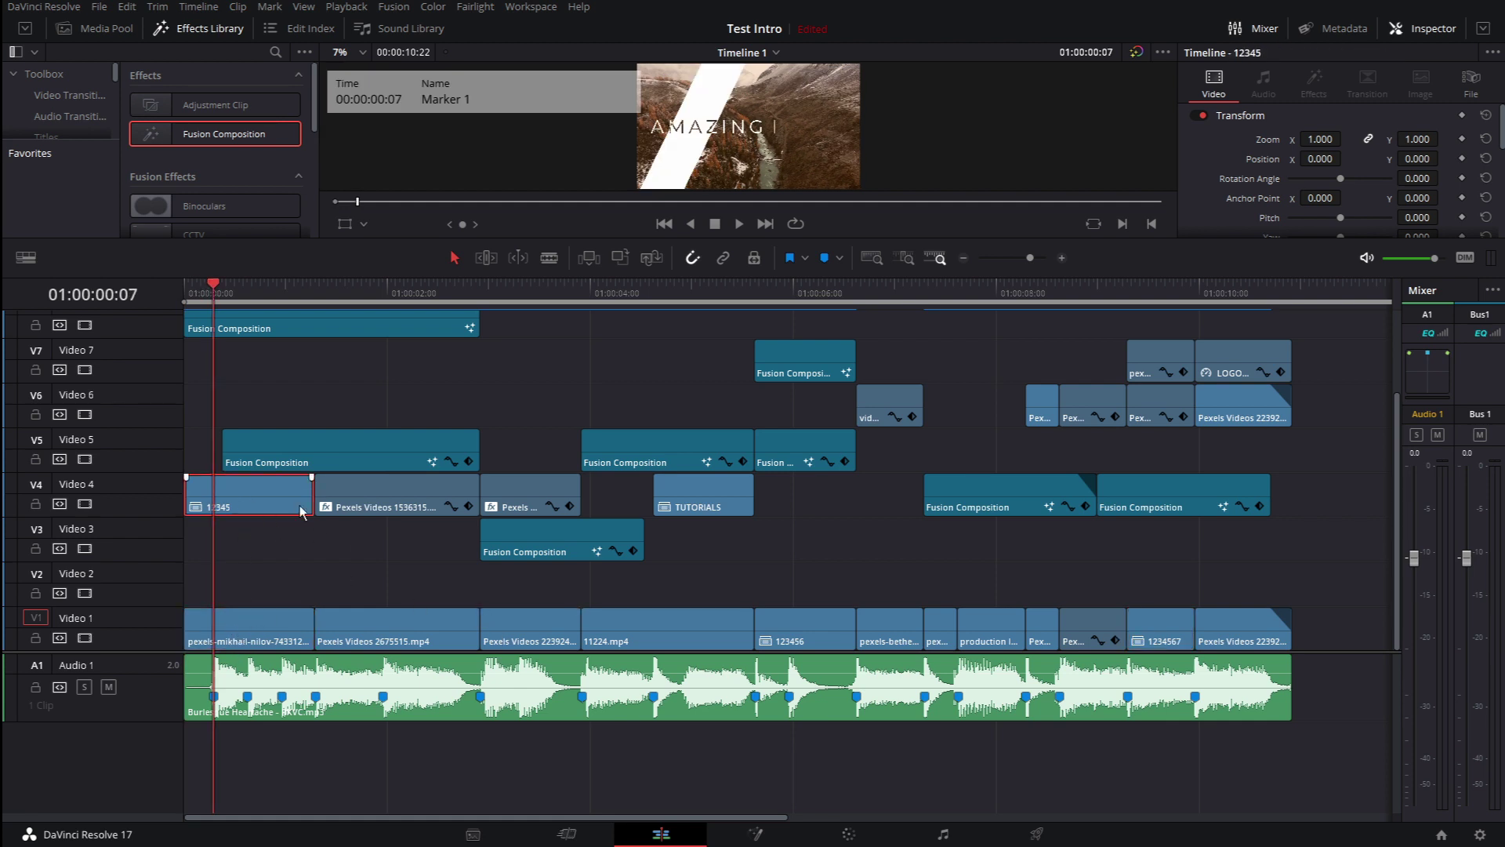
click(849, 834)
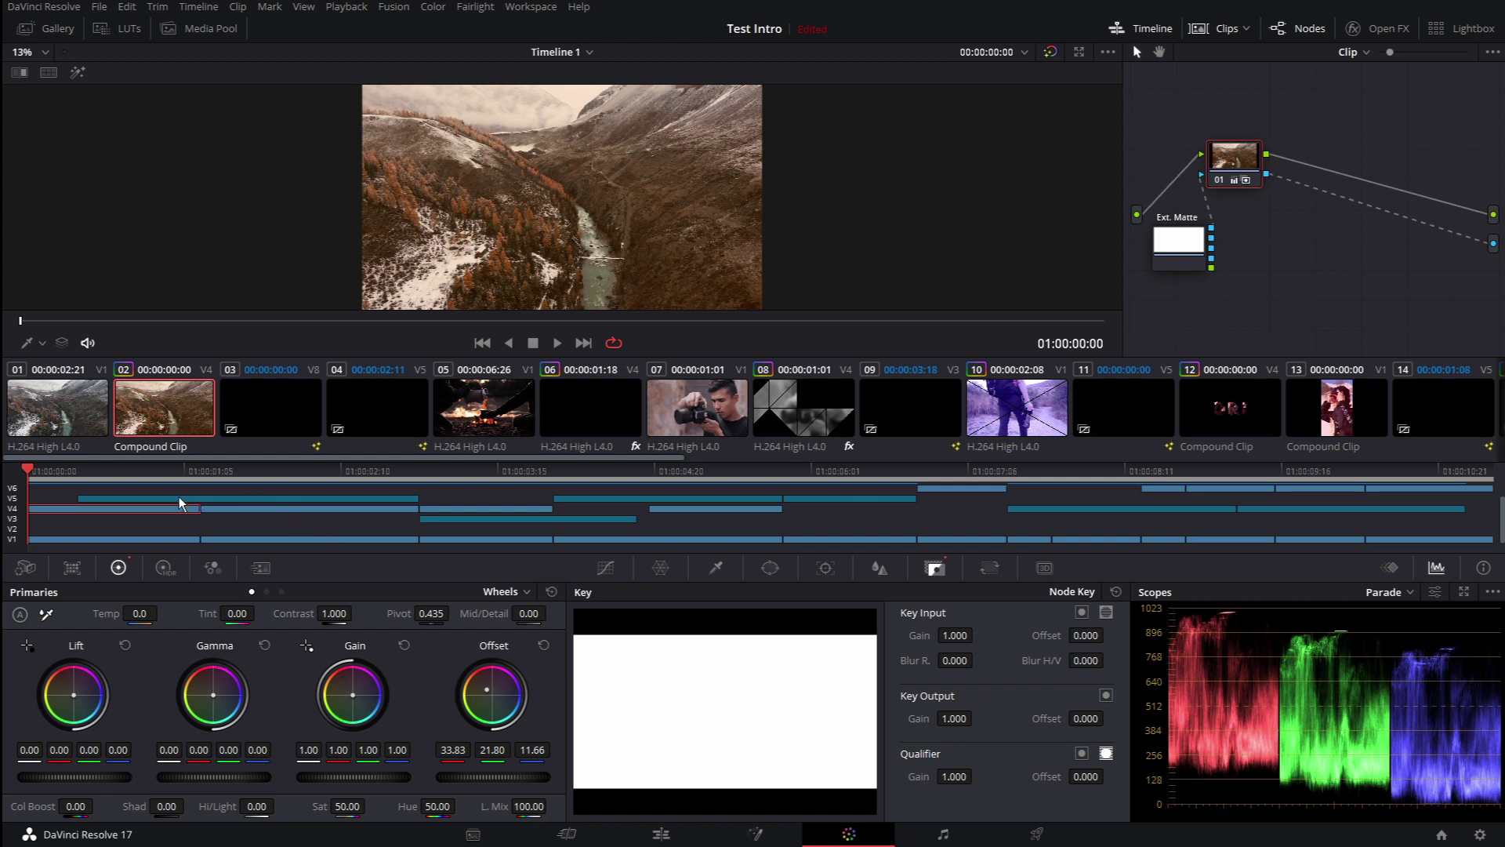
click(661, 833)
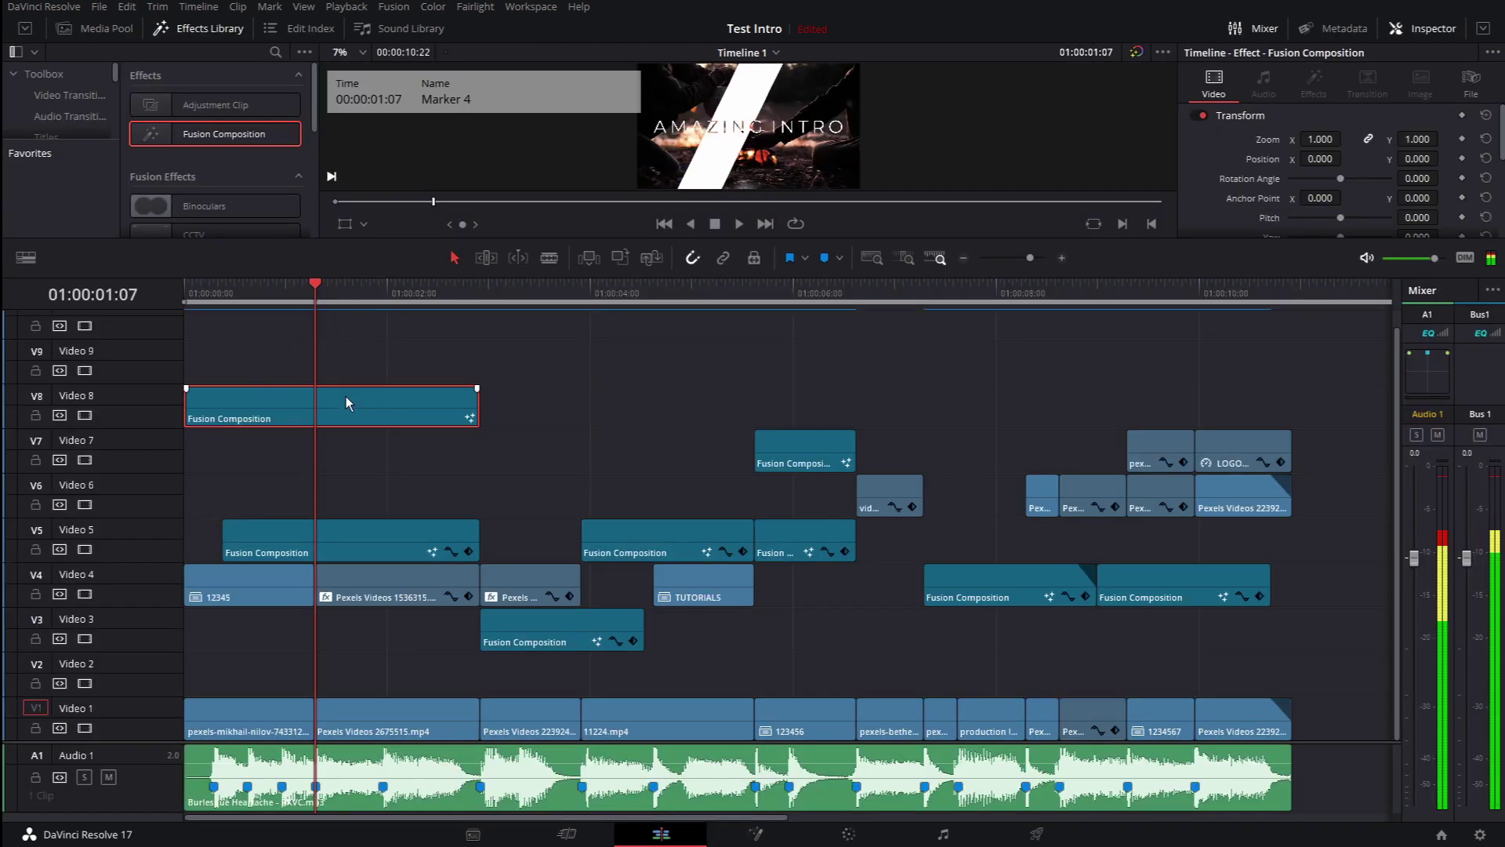
Select the Pexels Videos 1536315 clip on V4 near 01:00:01:14, enlarge the viewer, and reveal its source.
click(364, 546)
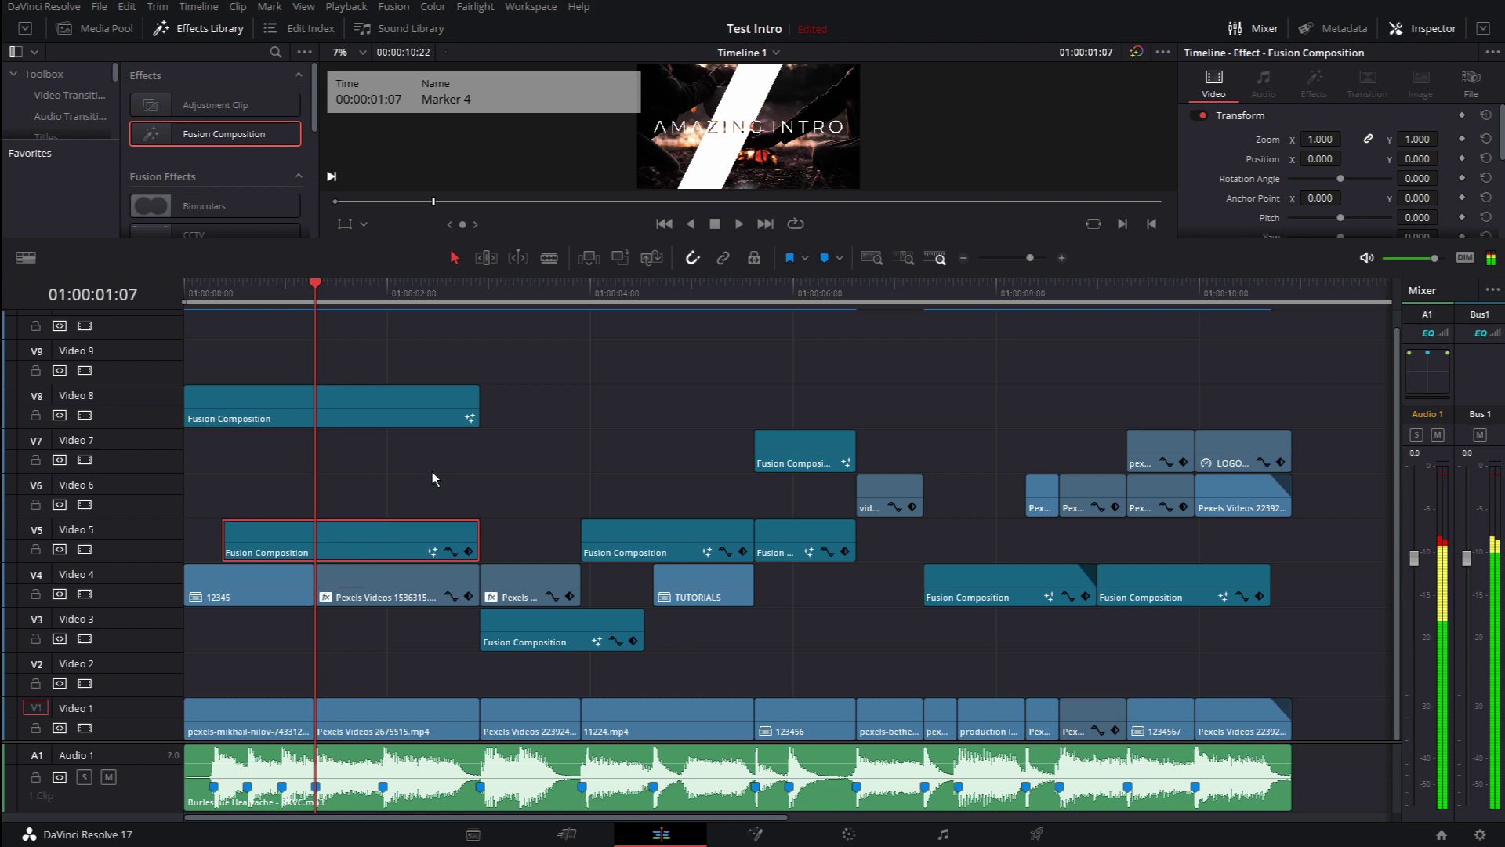
drag(319, 284, 292, 284)
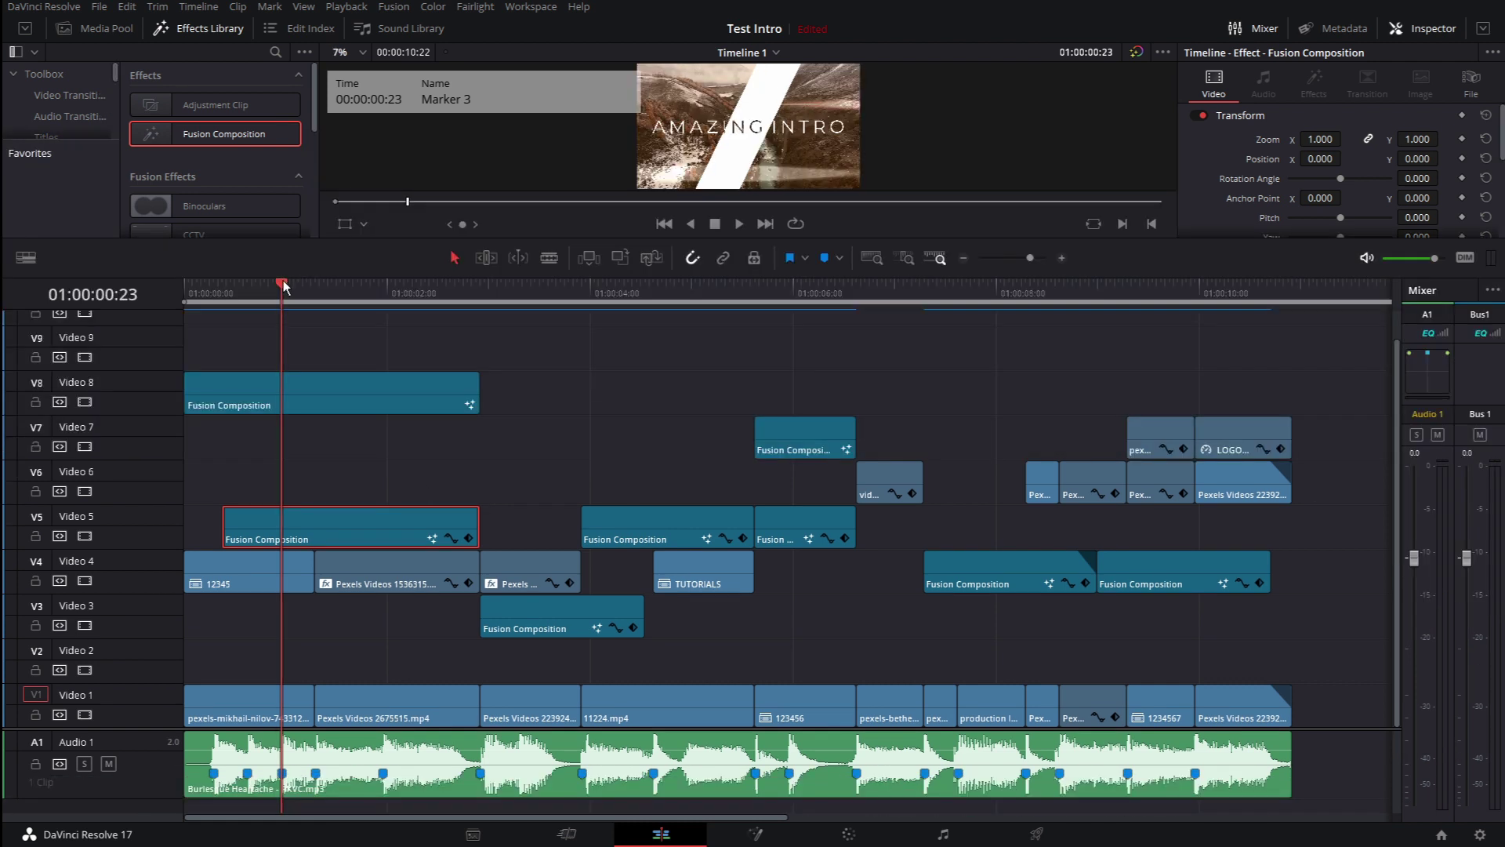
drag(284, 280, 332, 290)
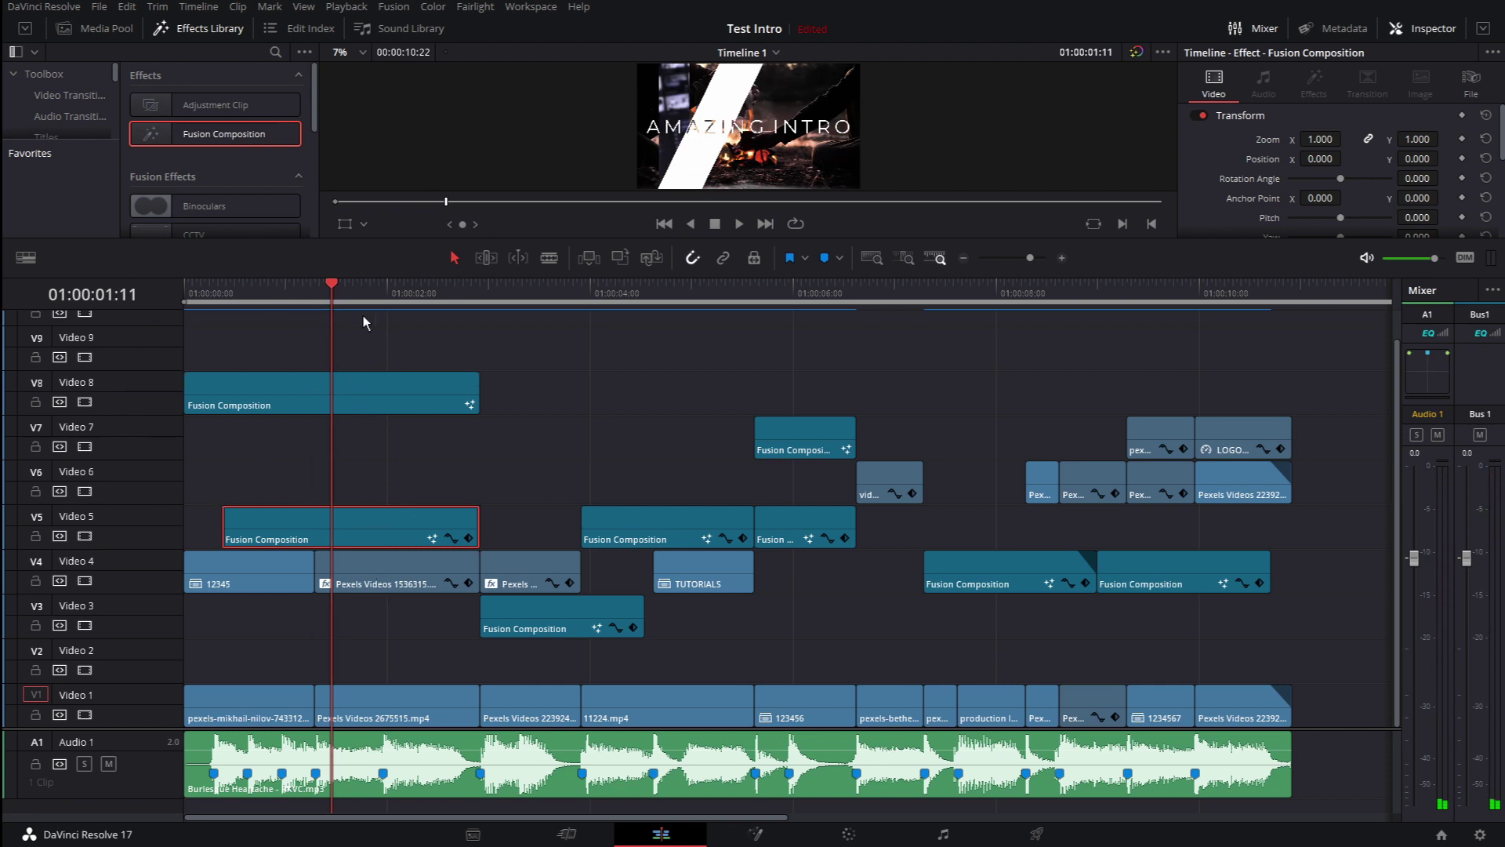
drag(327, 286, 317, 339)
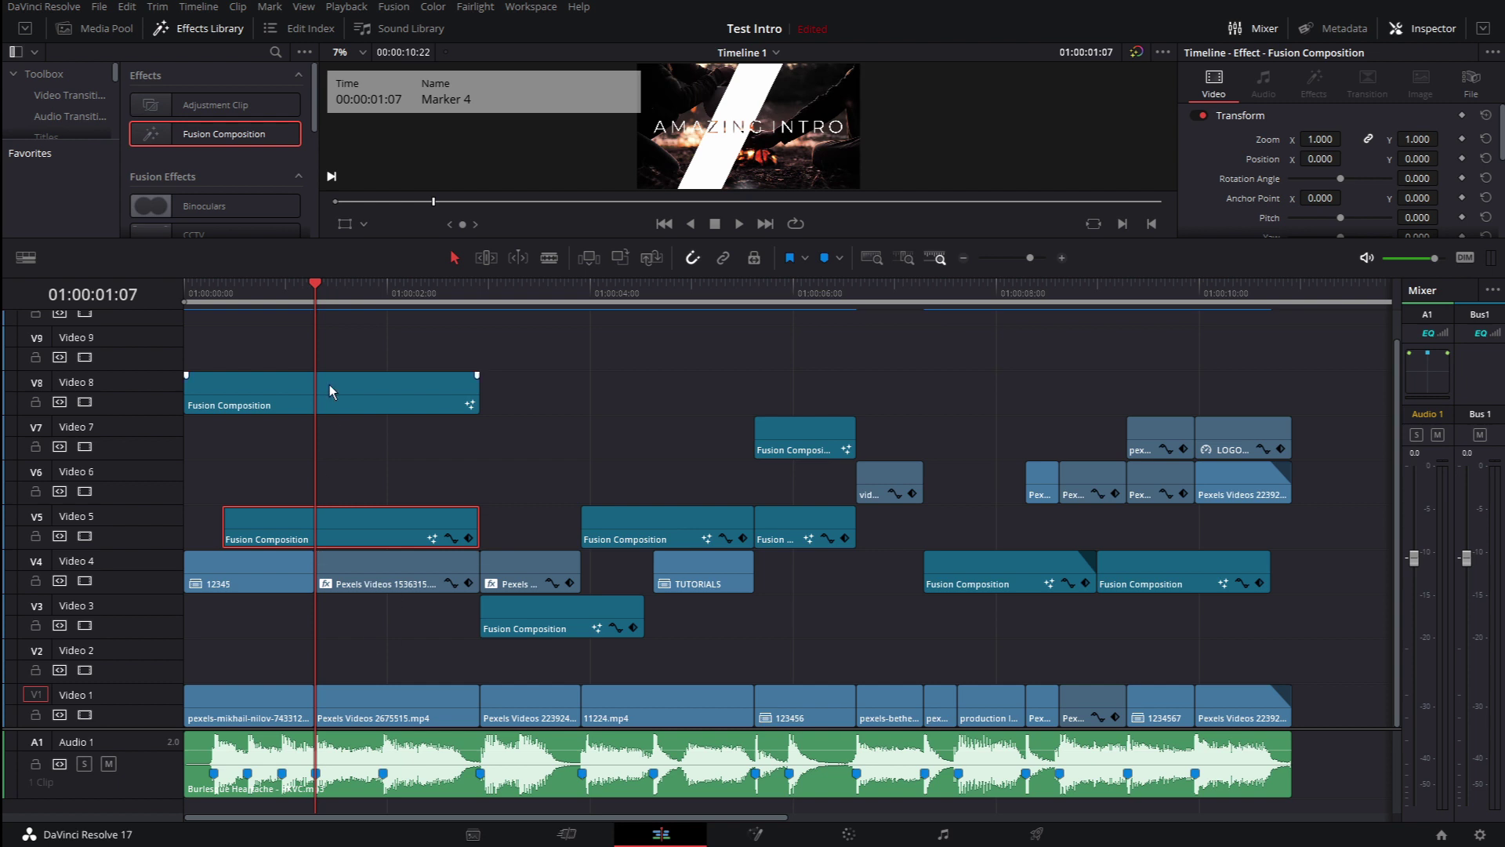
drag(317, 284, 346, 289)
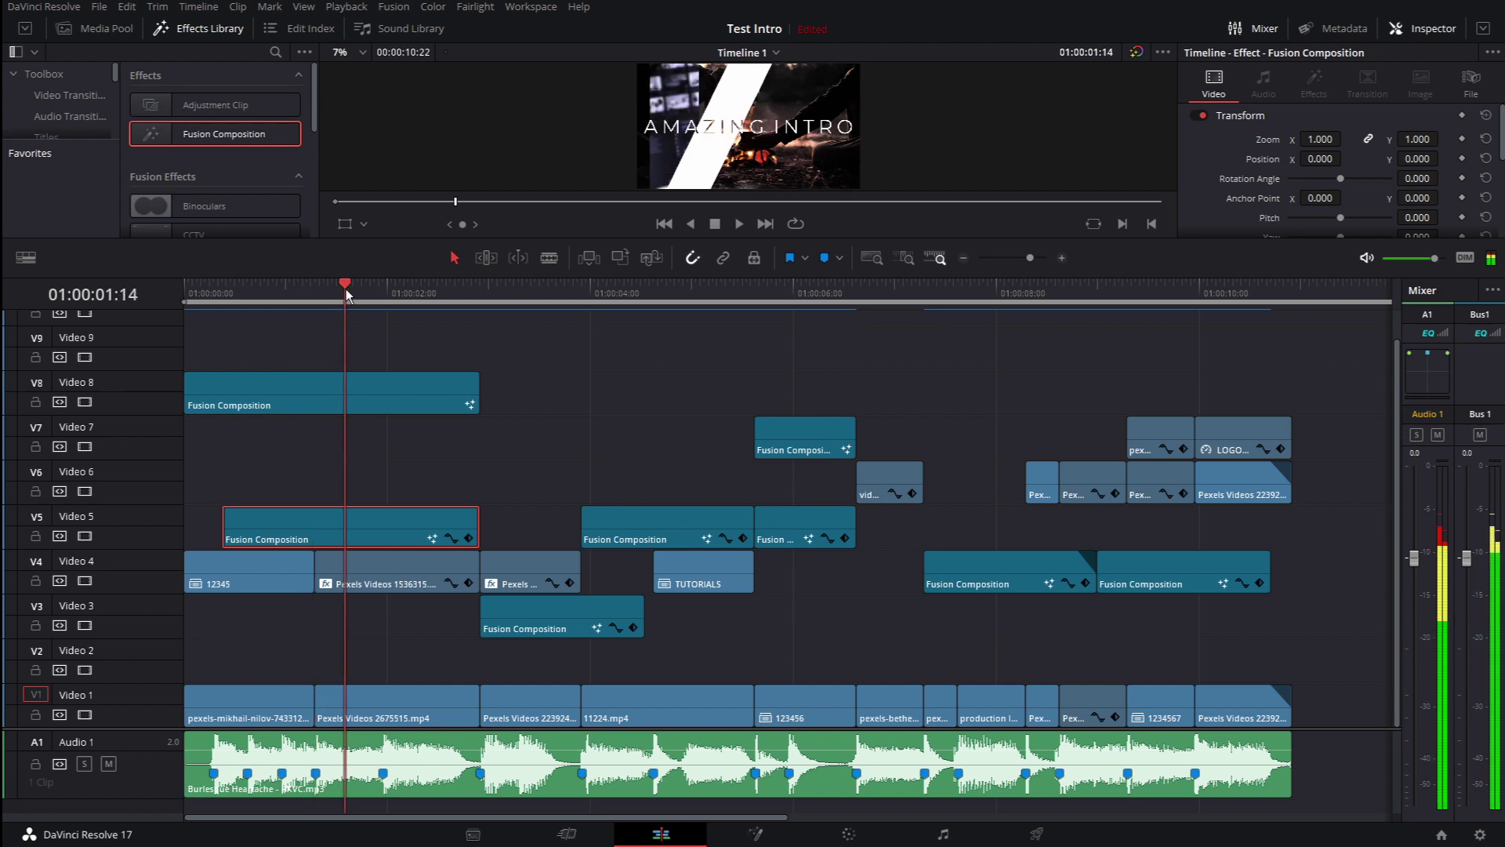
click(386, 584)
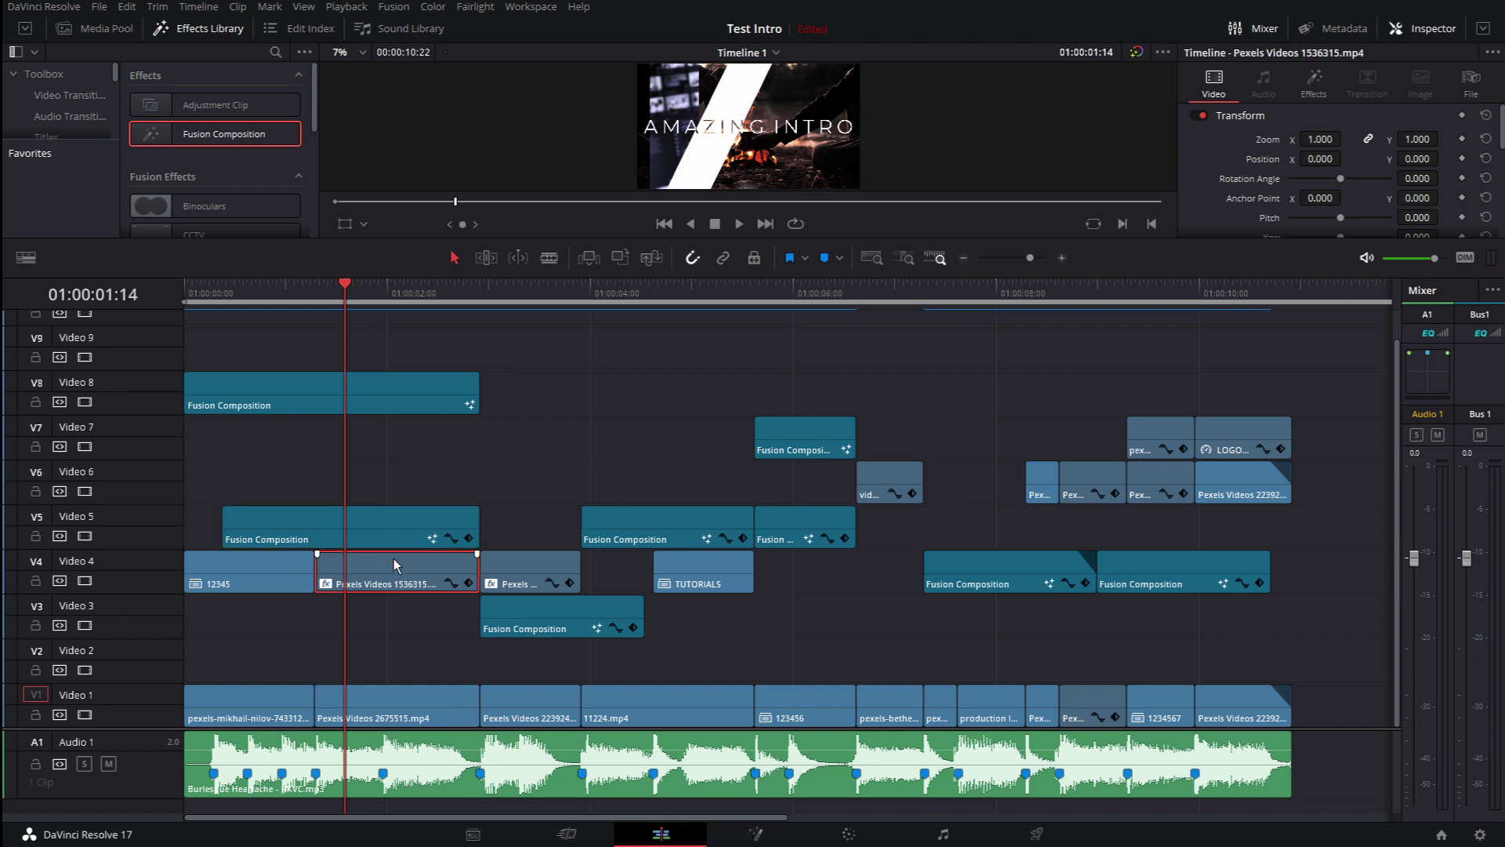
drag(653, 239, 617, 439)
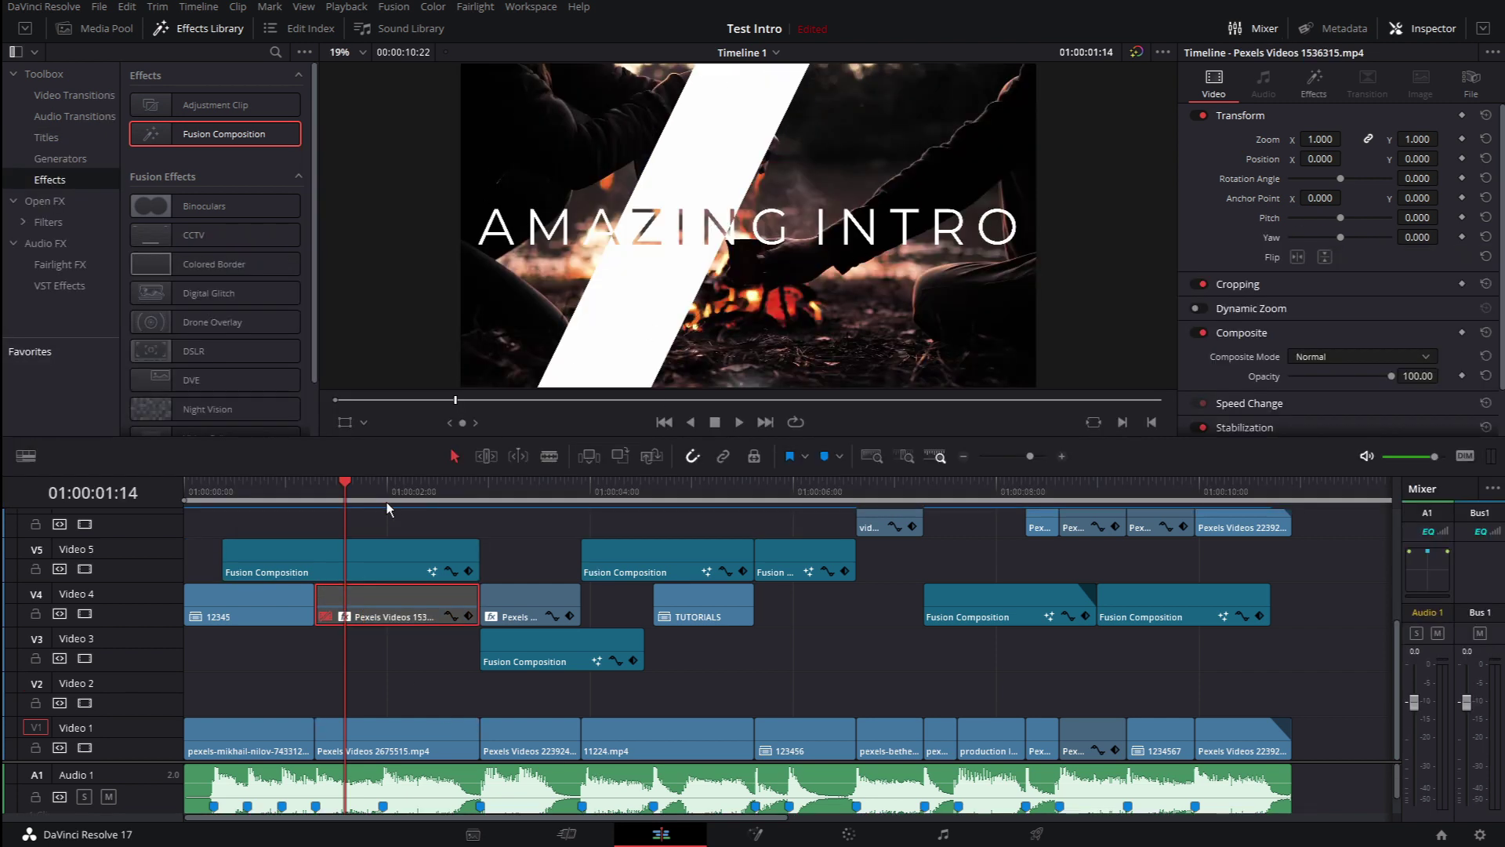
key(f)
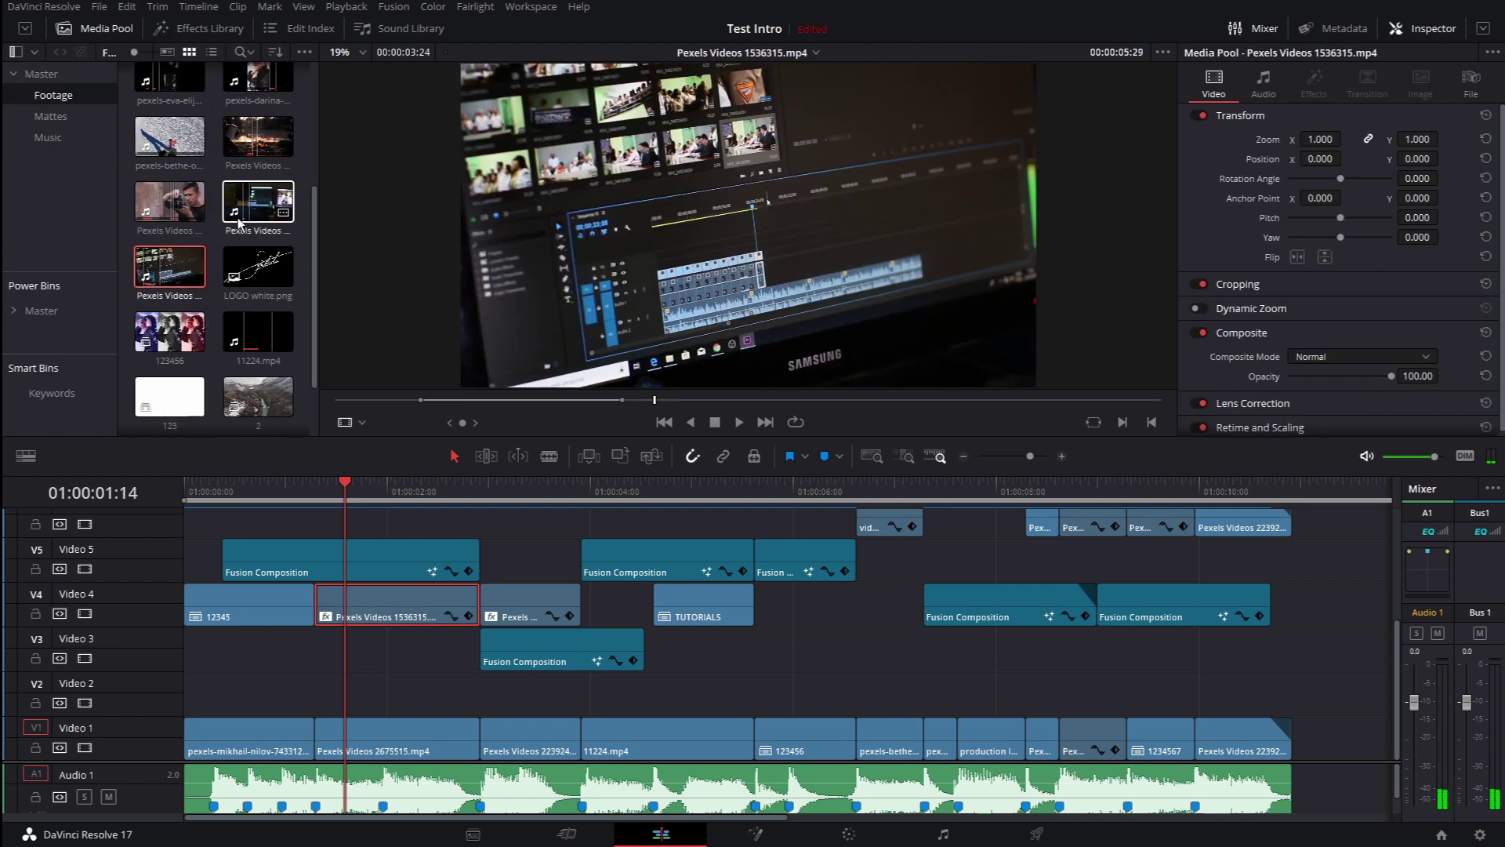
Return the viewer to the timeline, park at 01:00:02:04 on AMAZING INTRO, and enter the Color page.
key(shift+Down)
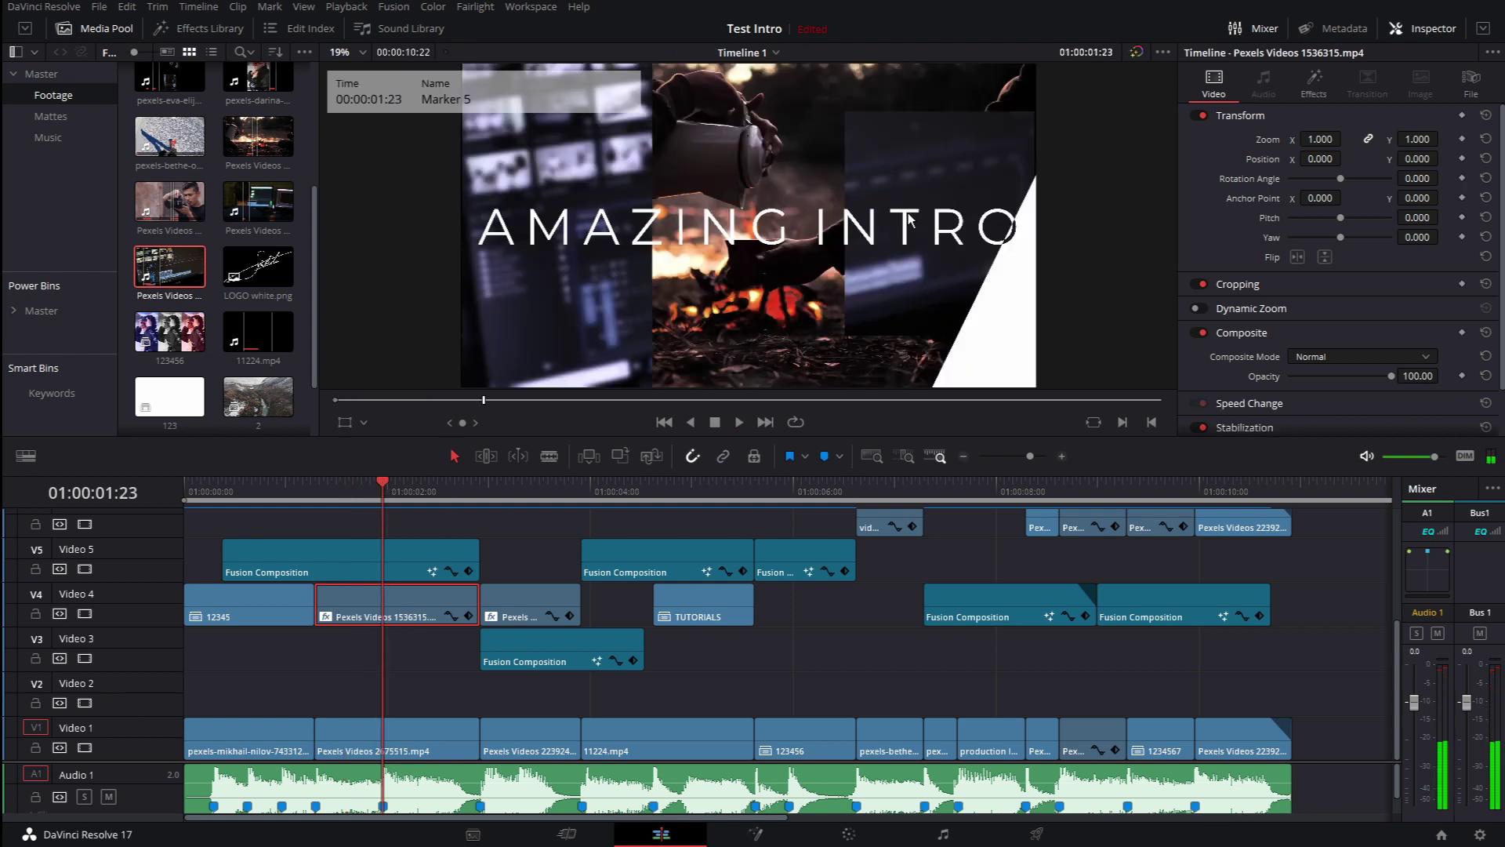
mouse_move(396, 490)
mouse_down()
mouse_move(364, 486)
mouse_move(382, 487)
mouse_up()
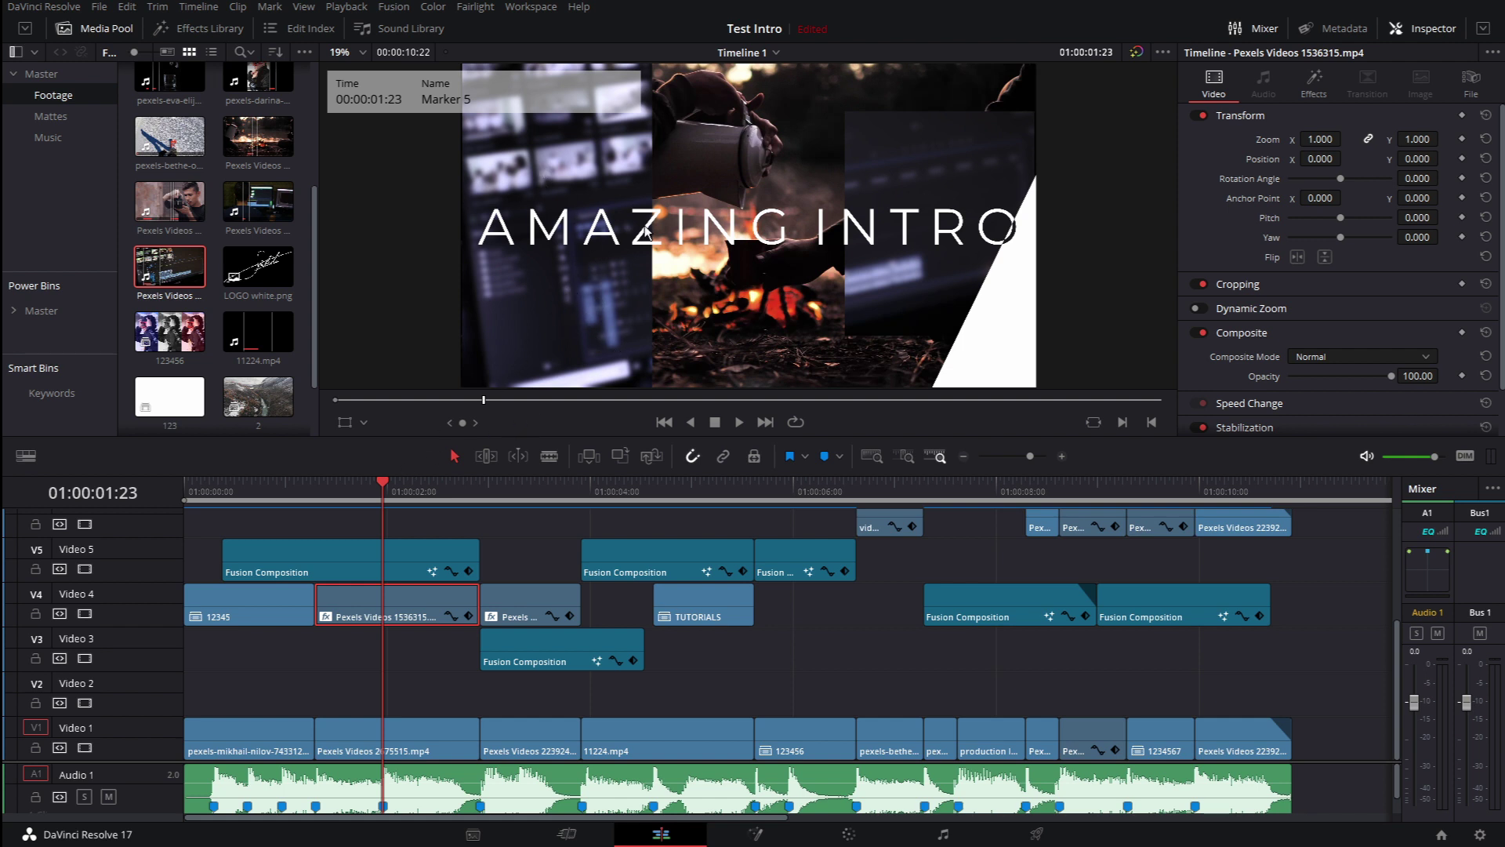
click(404, 485)
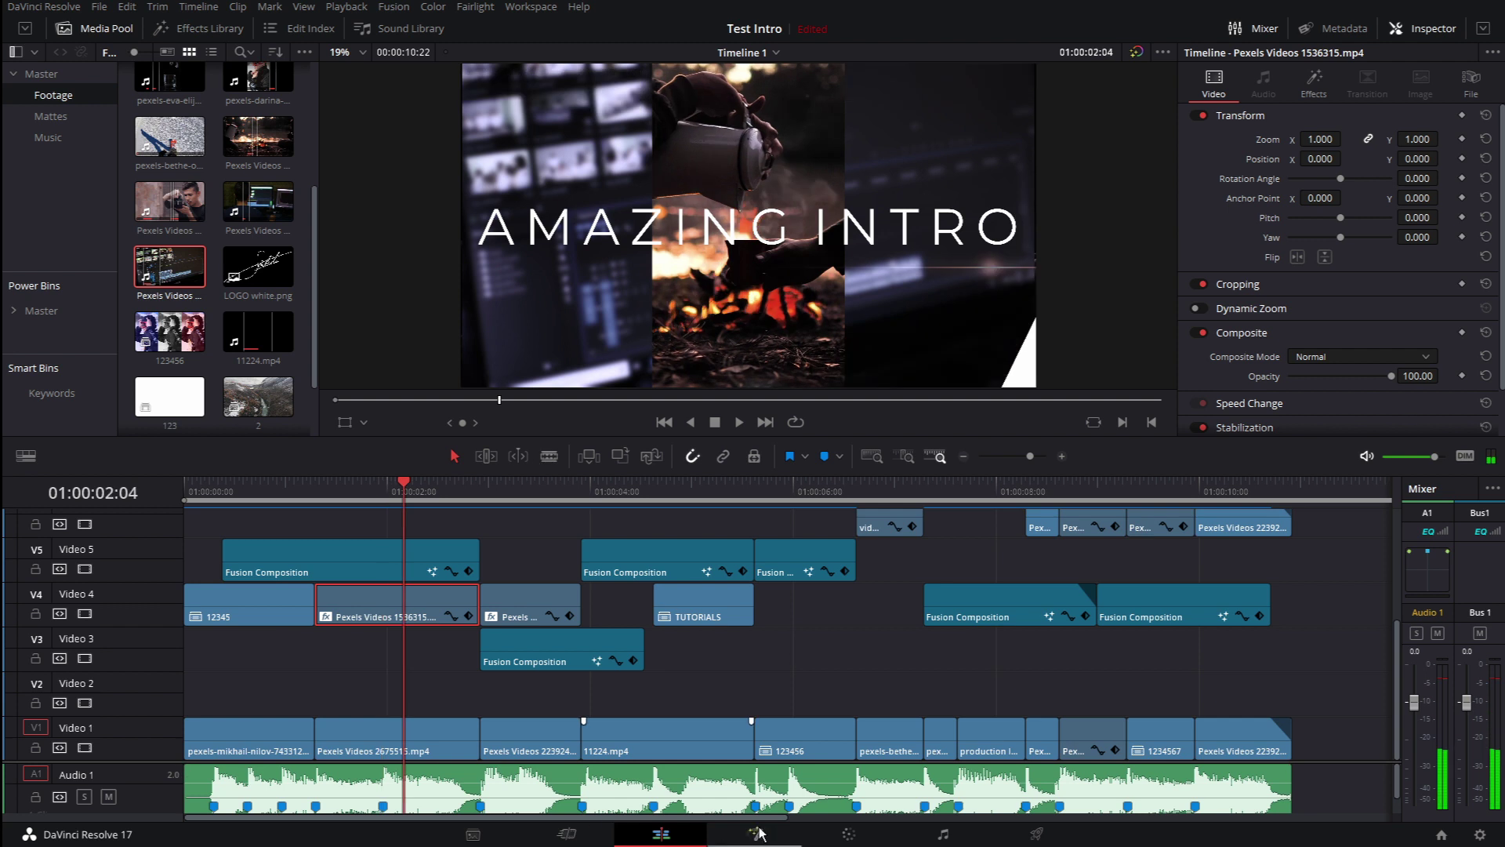
mouse_move(416, 613)
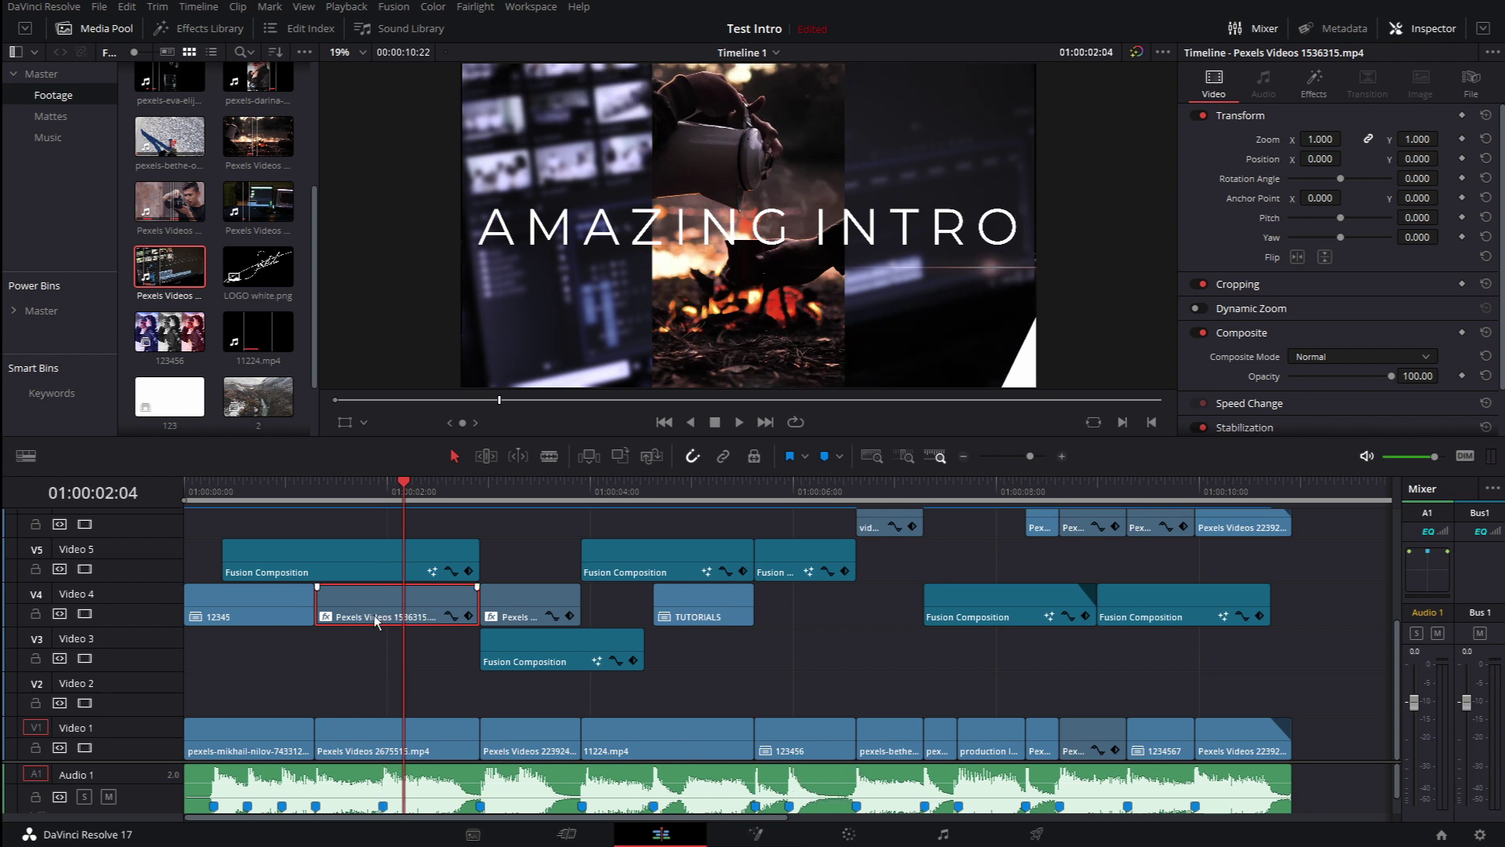
click(850, 834)
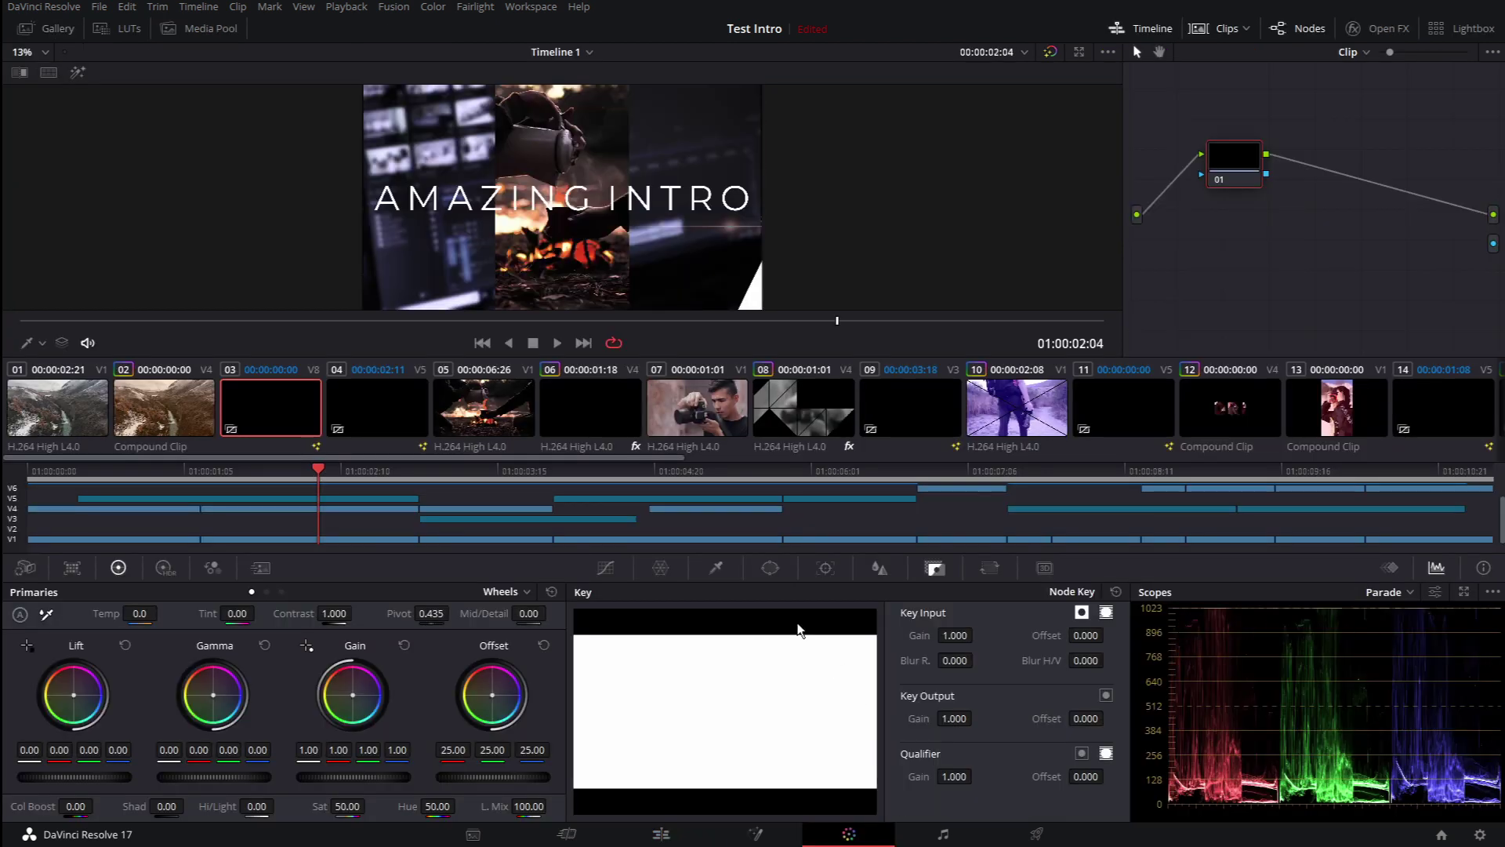
Select clip 06 on V4 and add an alpha output to its node graph.
click(363, 509)
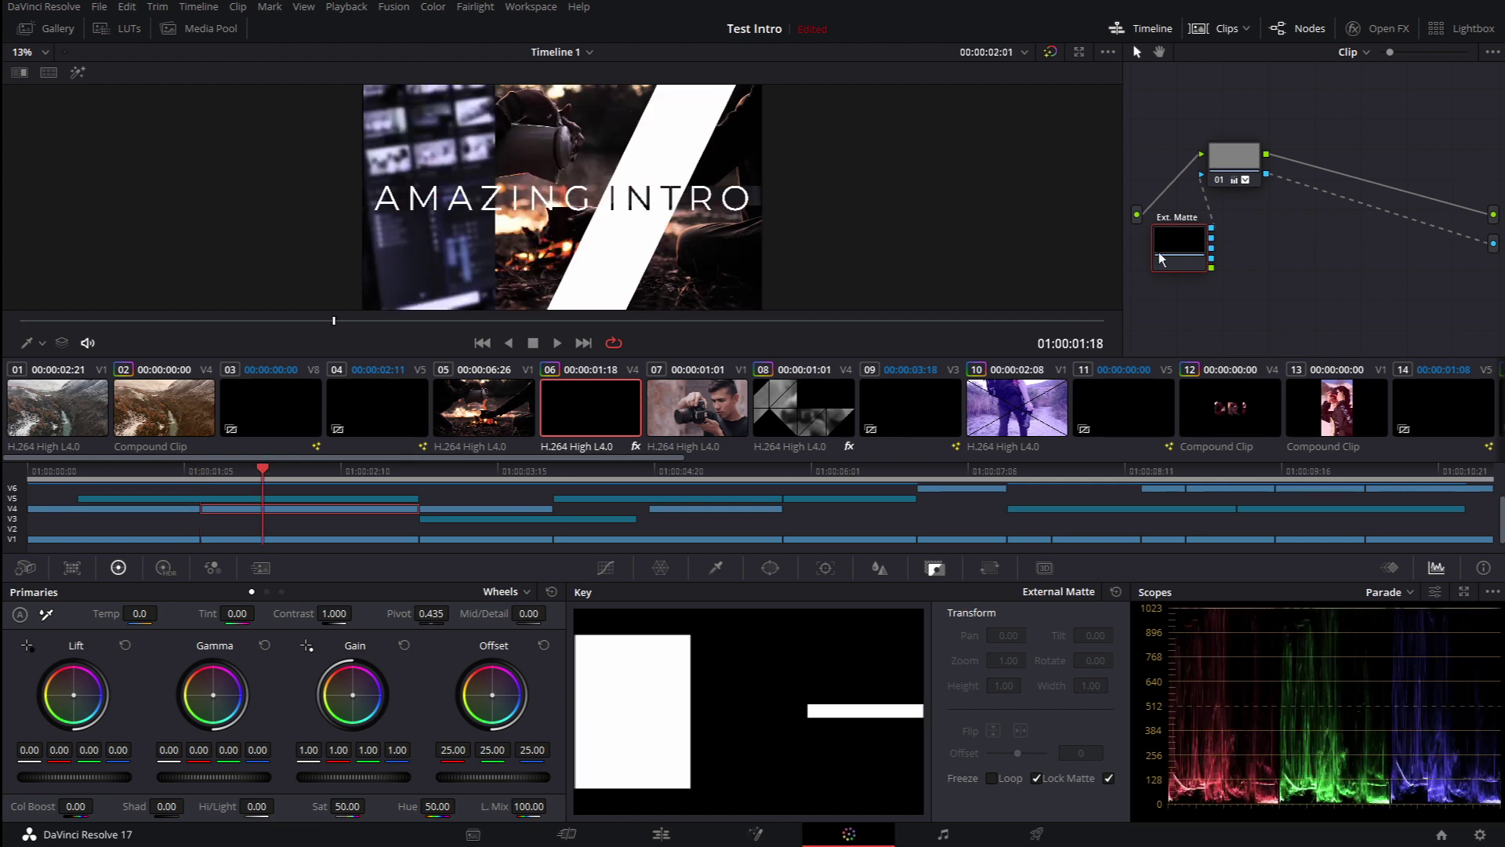
right_click(1449, 273)
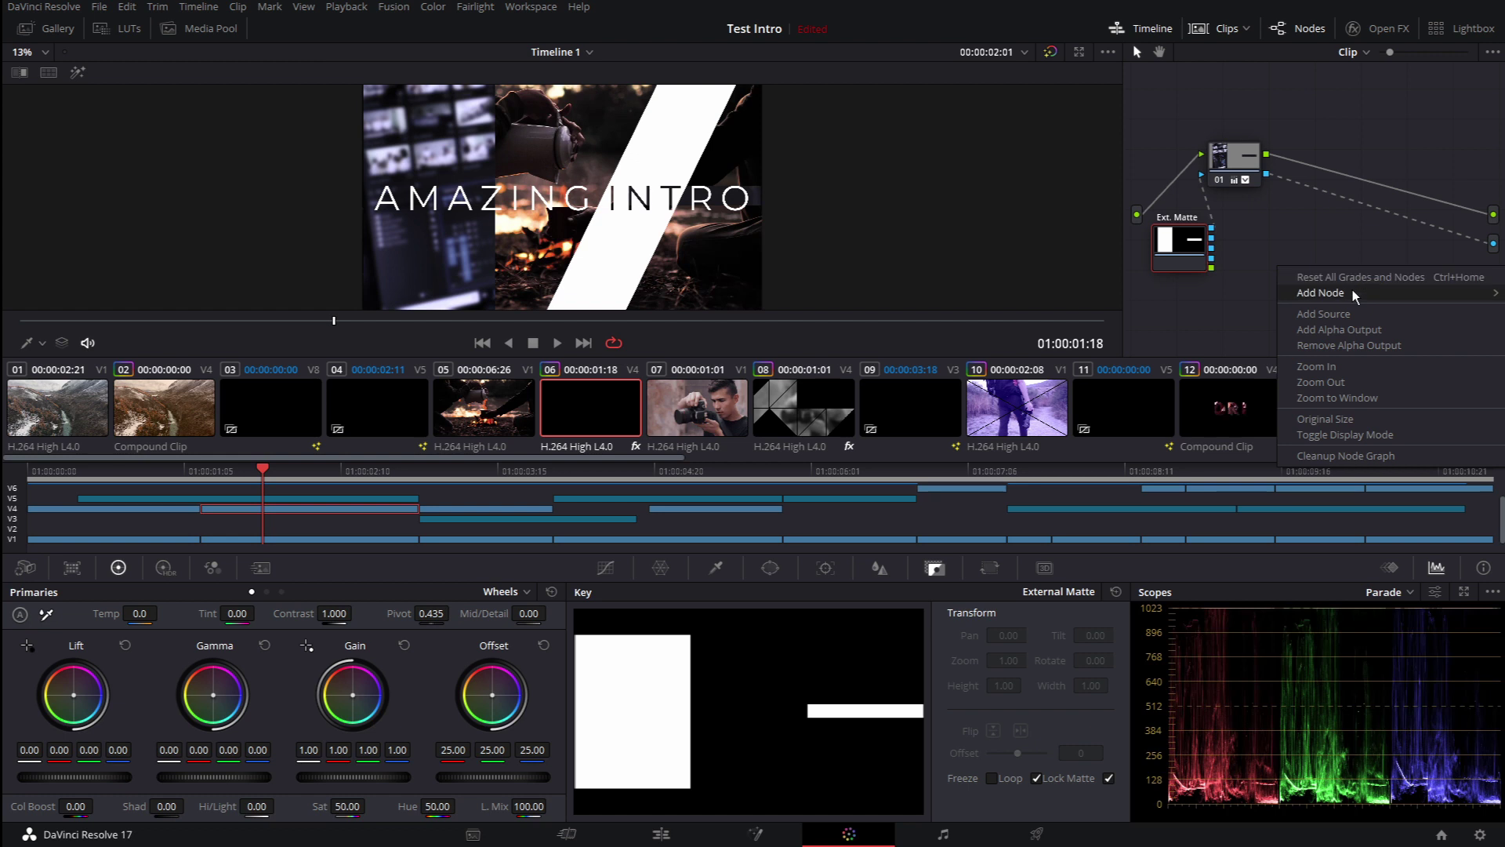
click(1361, 332)
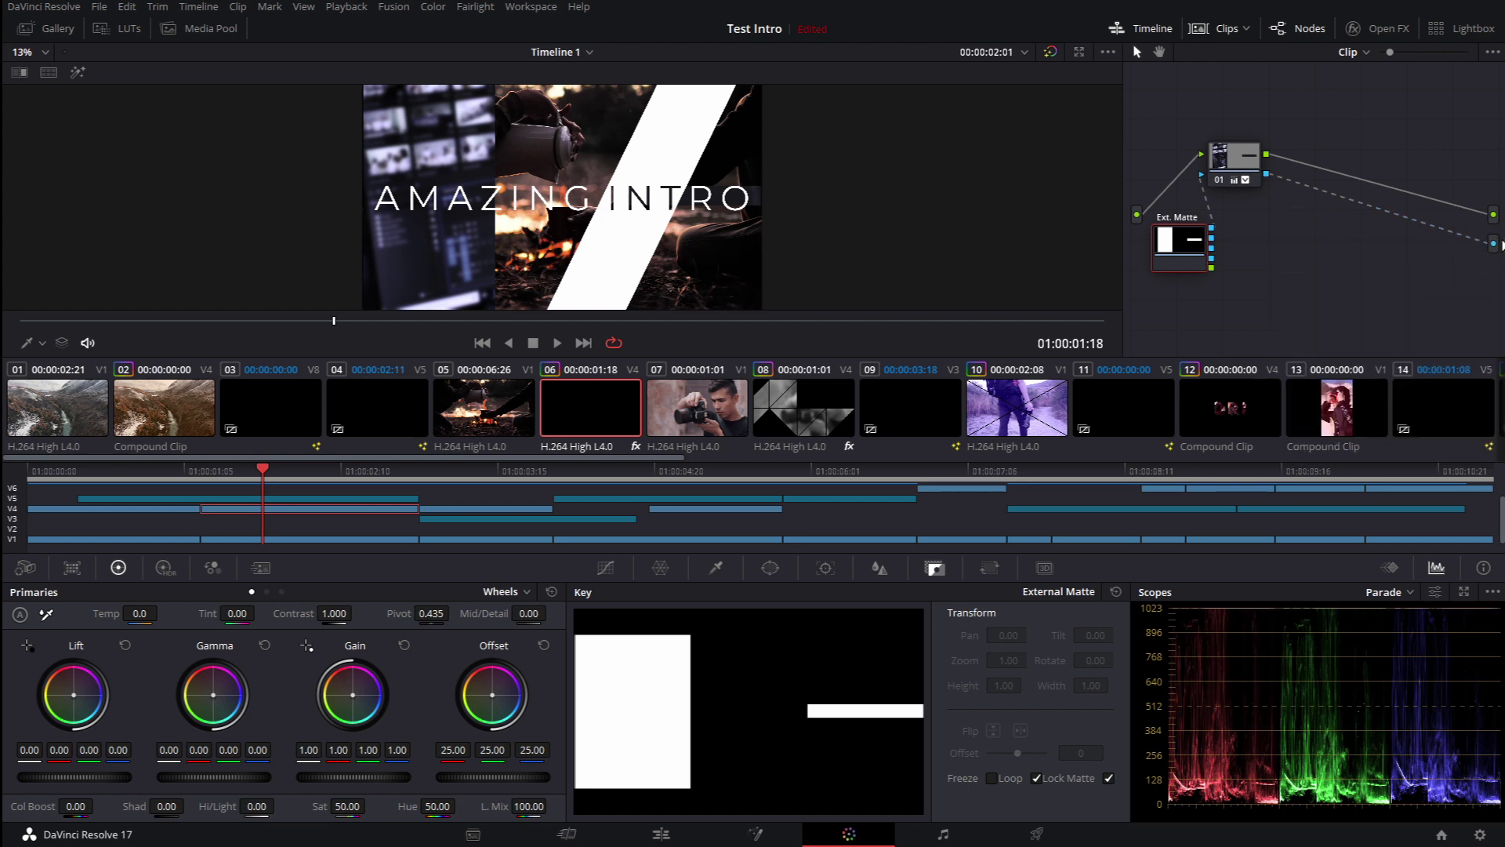
Key node 01 with the Matte23.mov timeline matte, toggling its key inversion on and back off.
click(1234, 171)
right_click(1236, 174)
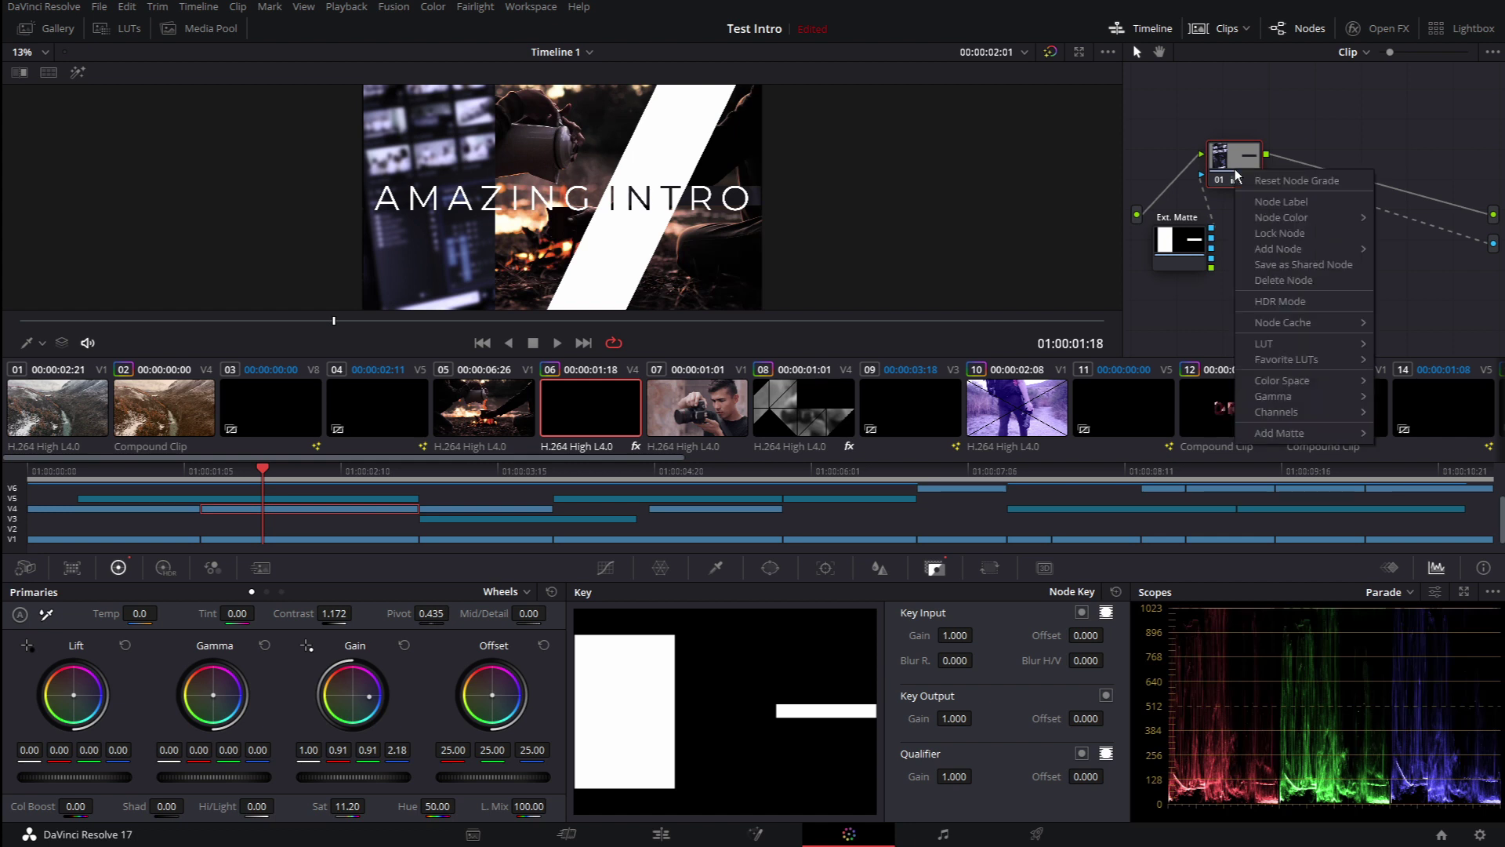
mouse_move(1307, 432)
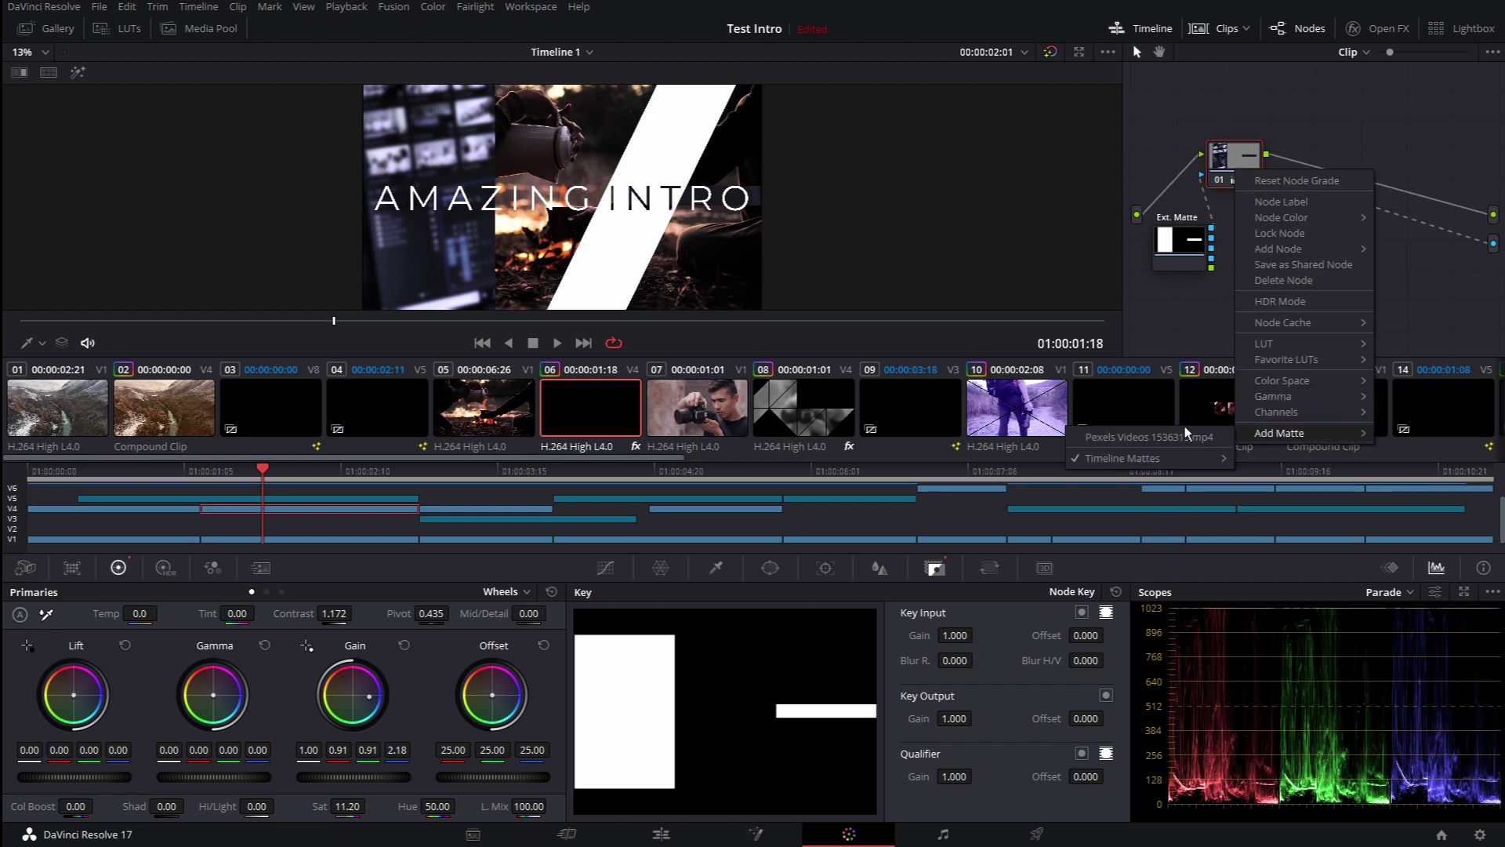
mouse_move(1153, 459)
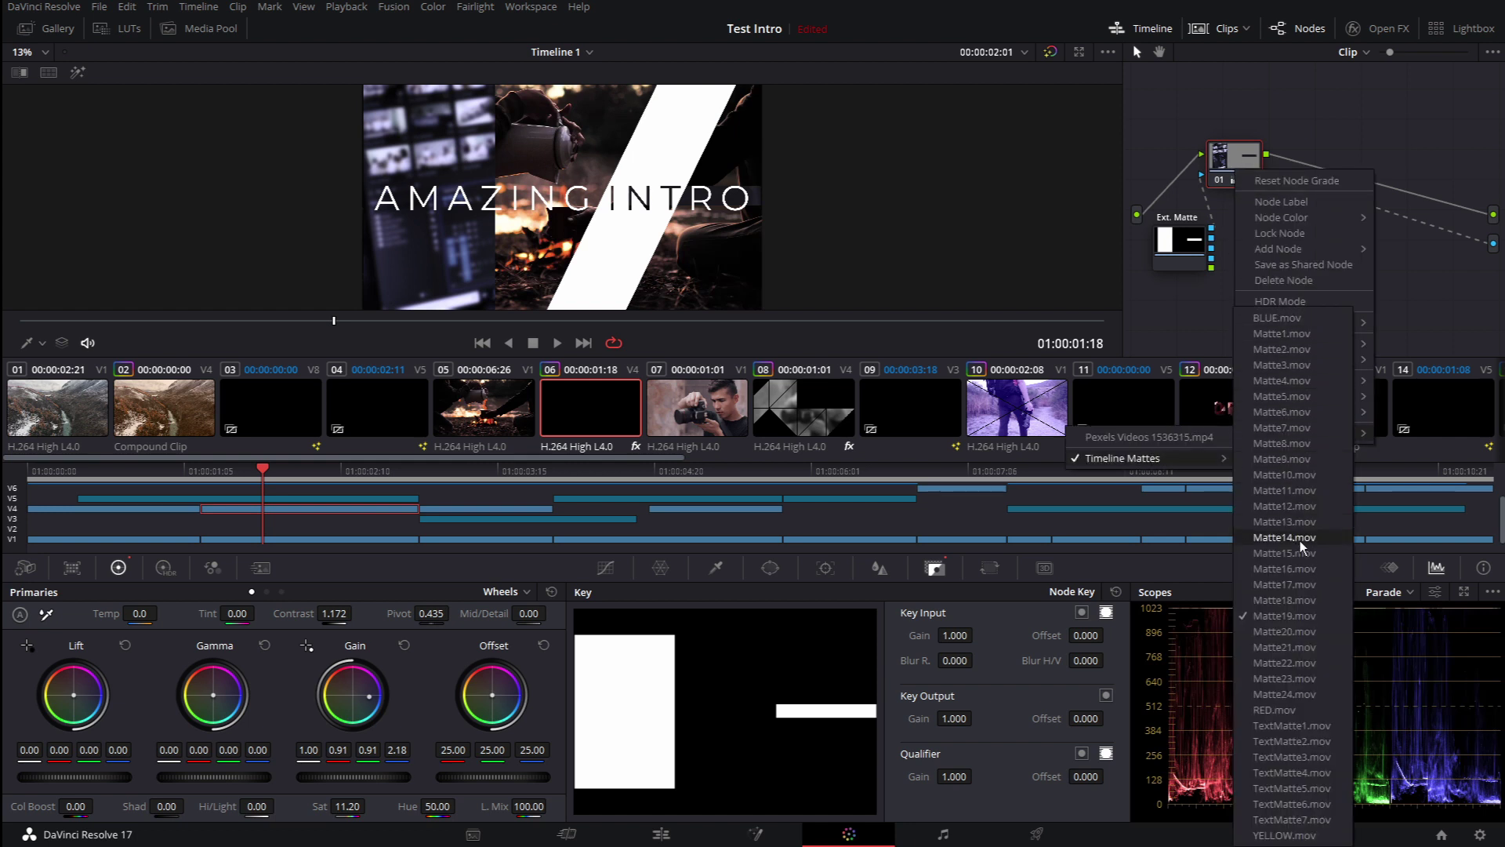
click(1290, 679)
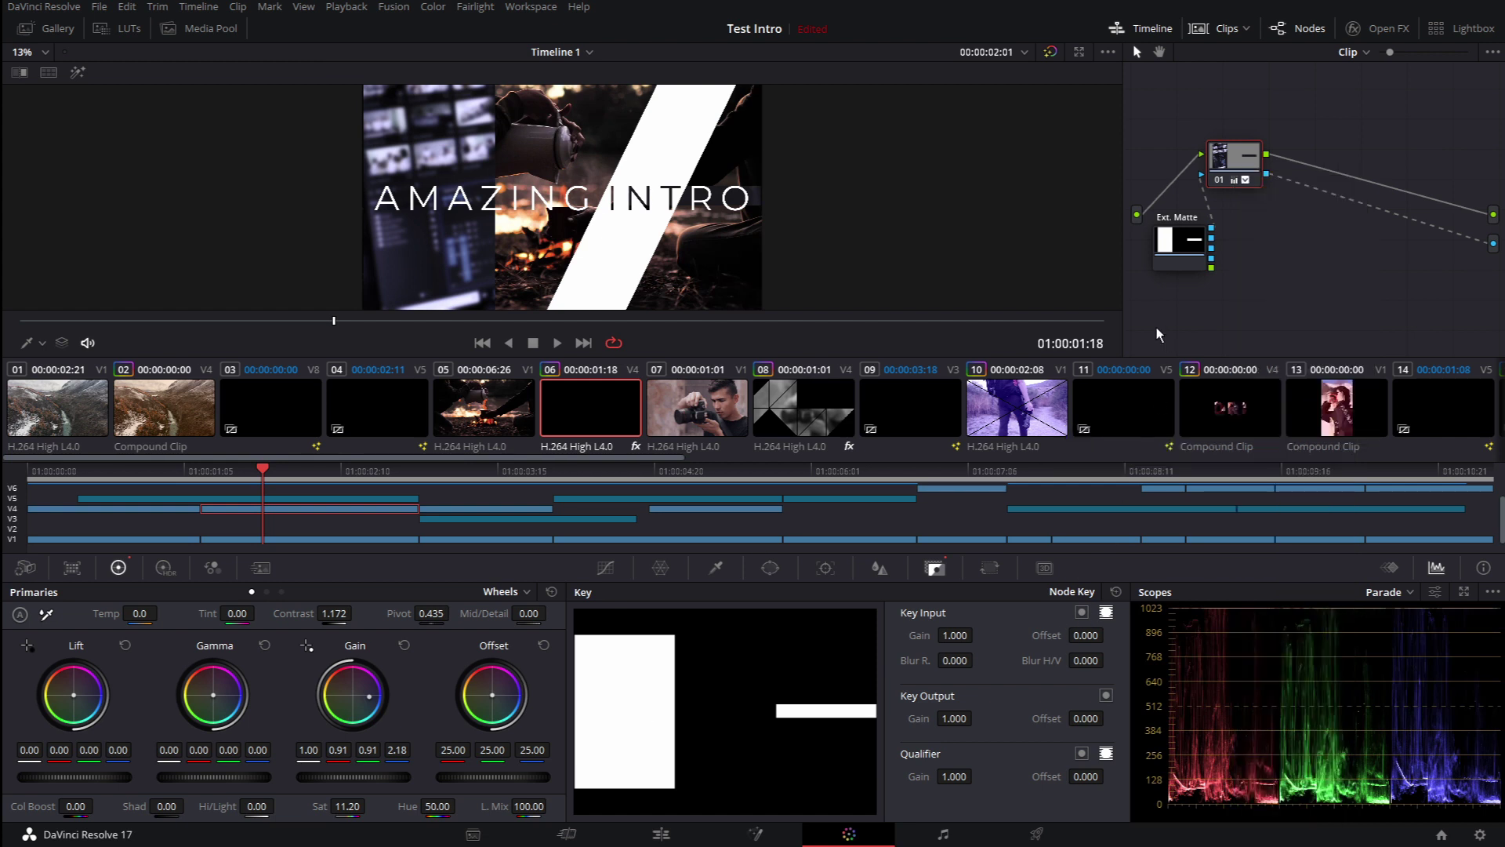
click(1082, 613)
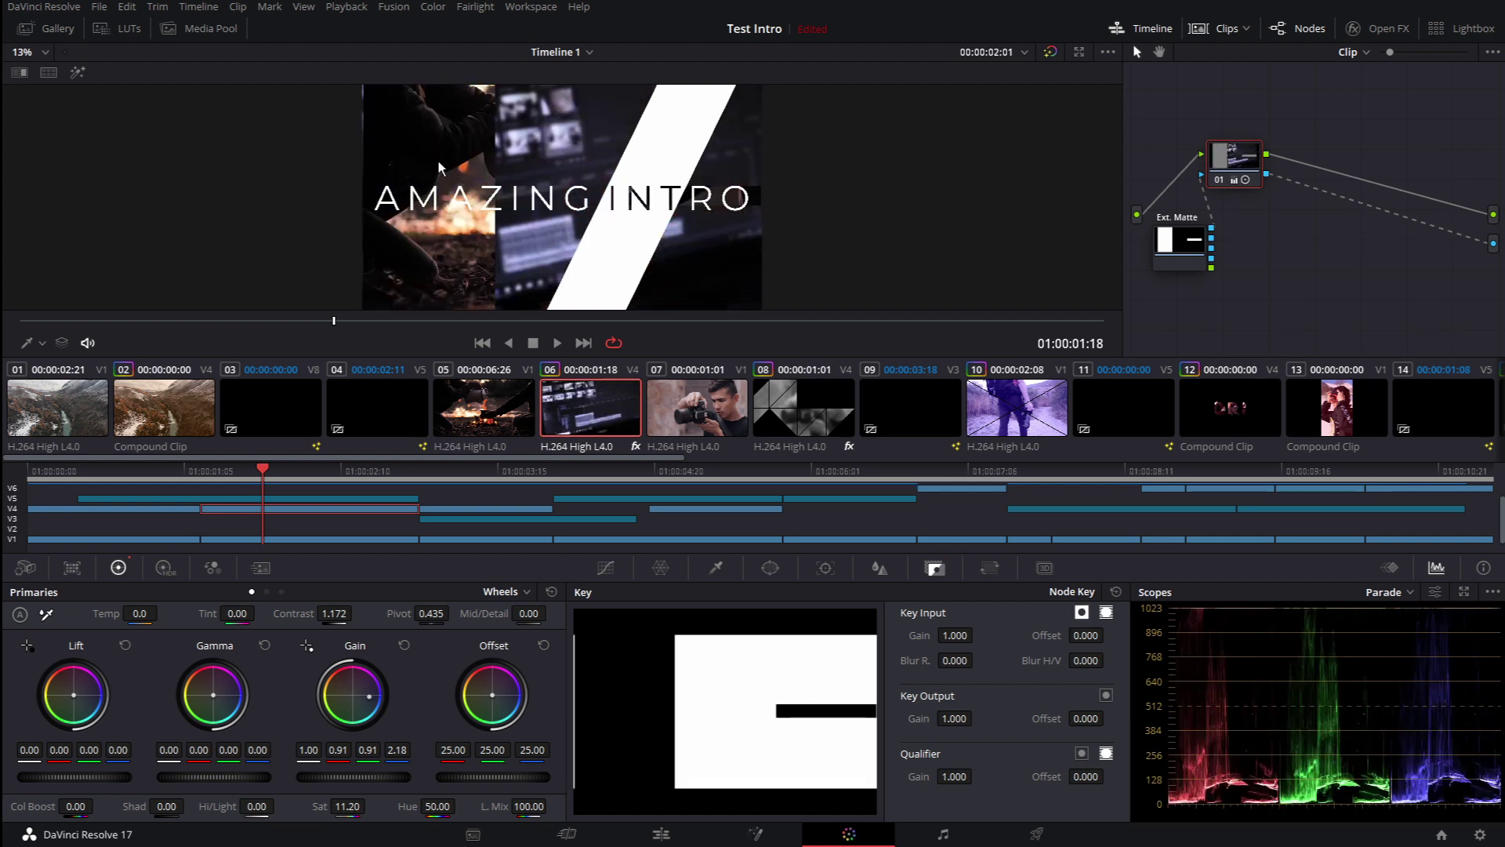
click(1082, 613)
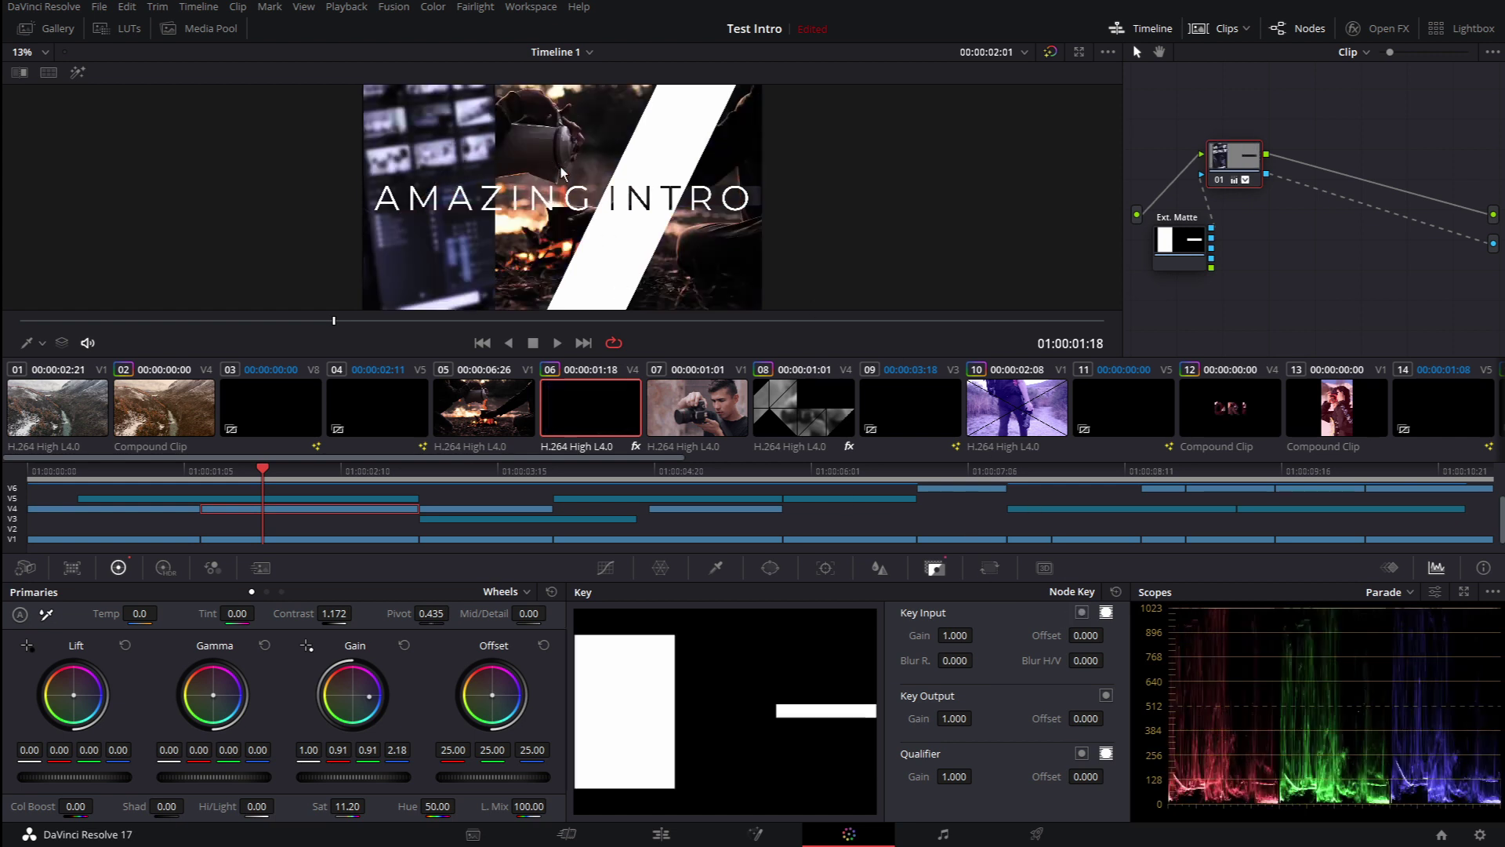
On the Edit page at 01:00:03:03, raise the V3 Fusion Composition's composite opacity to 100.
key(shift+4)
key(Down)
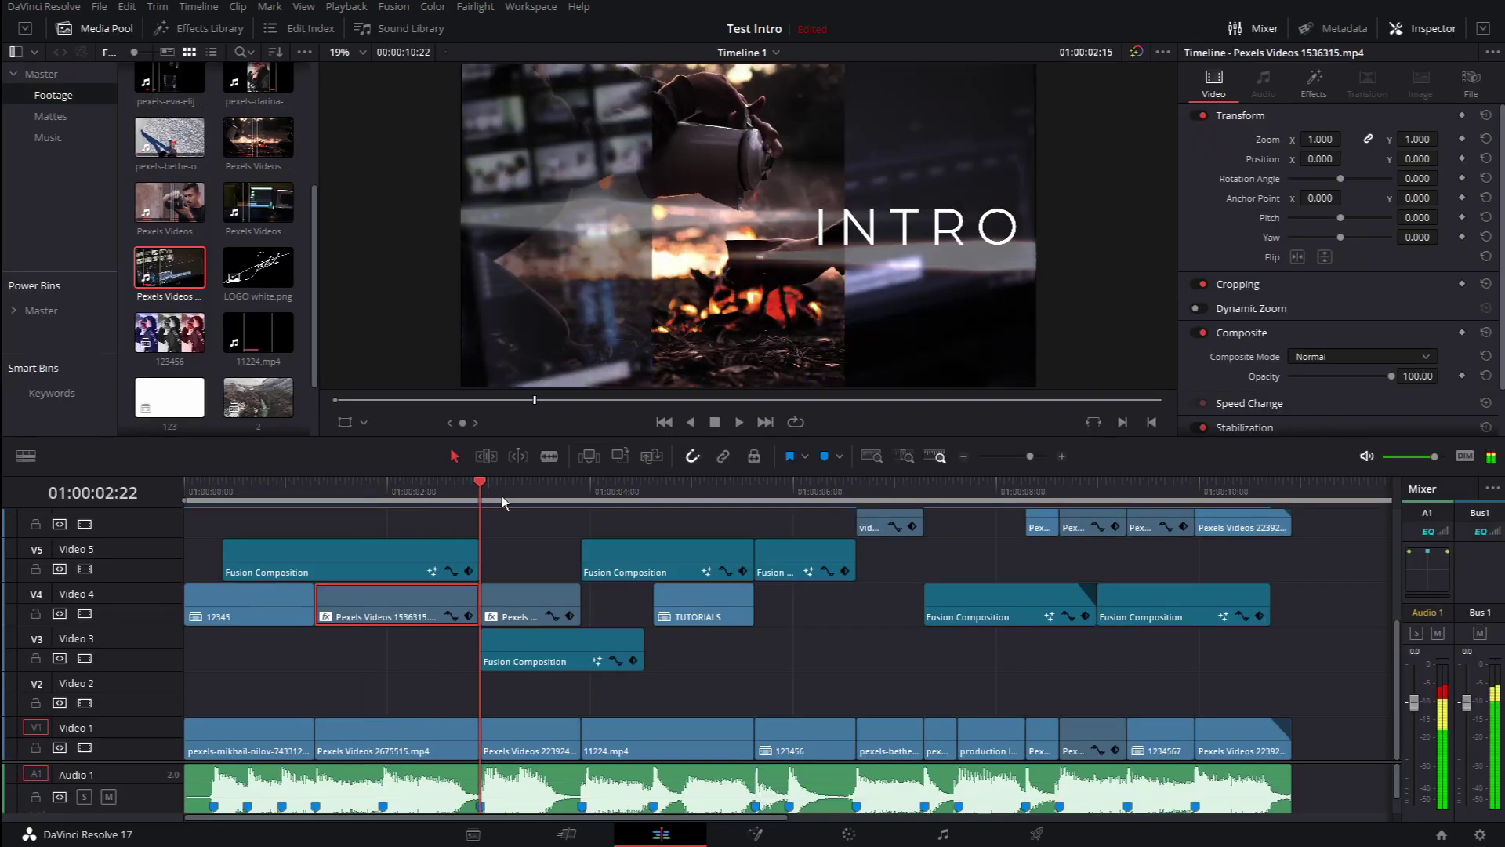
drag(642, 363, 642, 317)
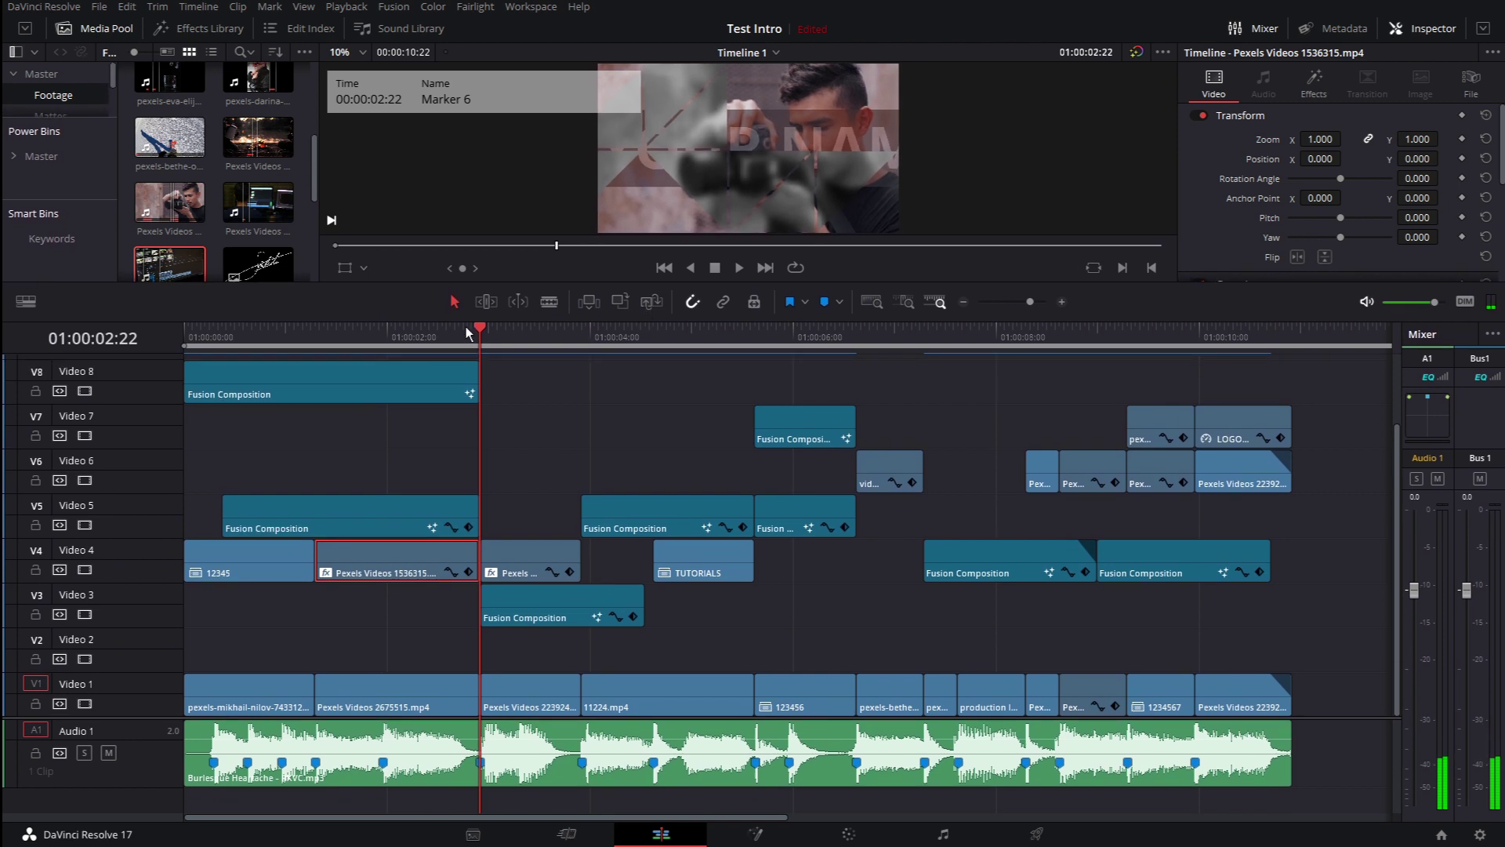
click(501, 330)
click(569, 614)
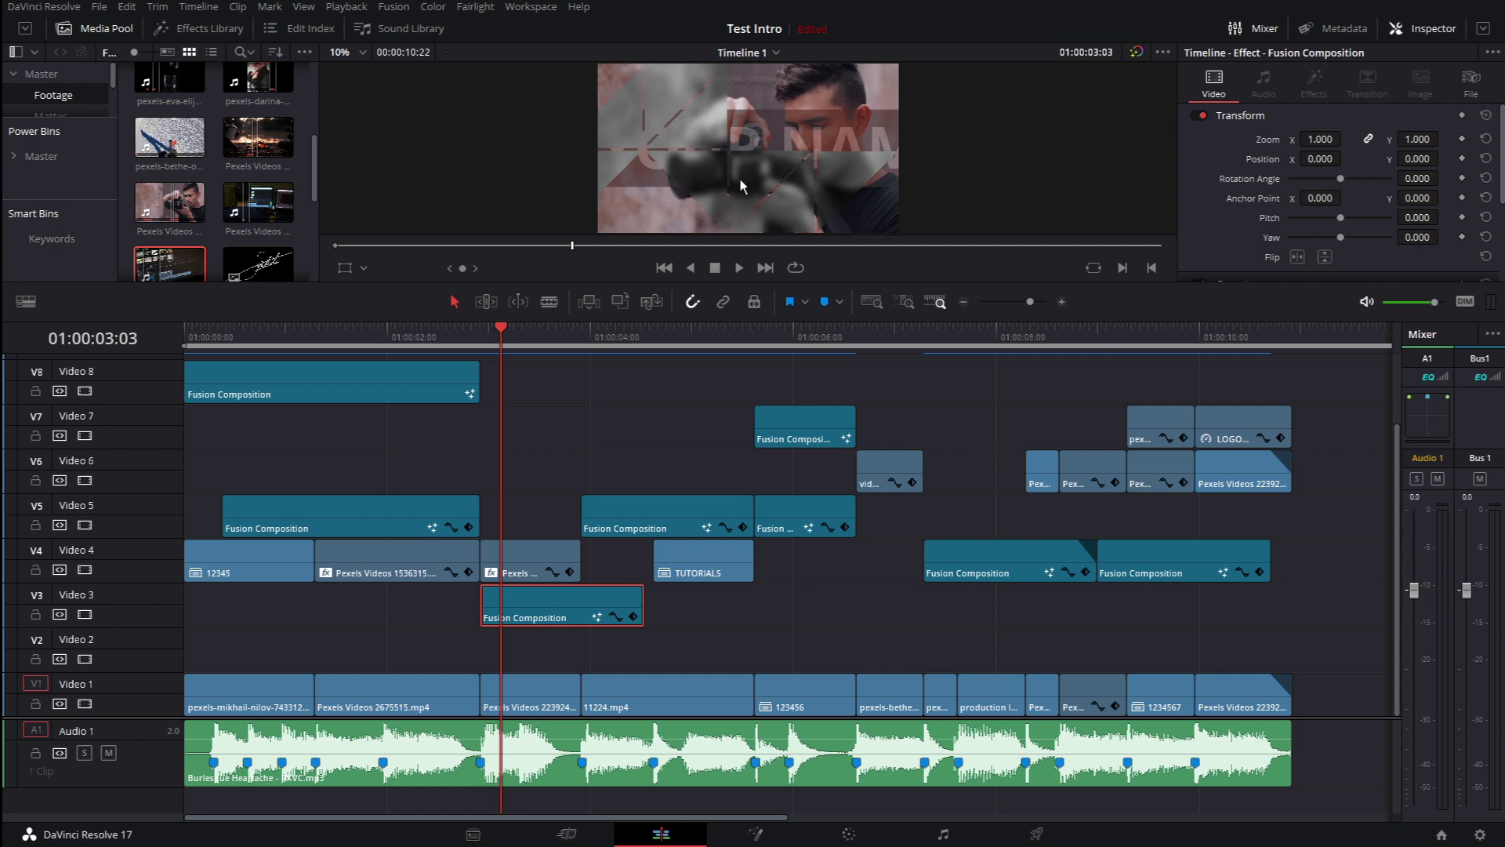
click(1482, 28)
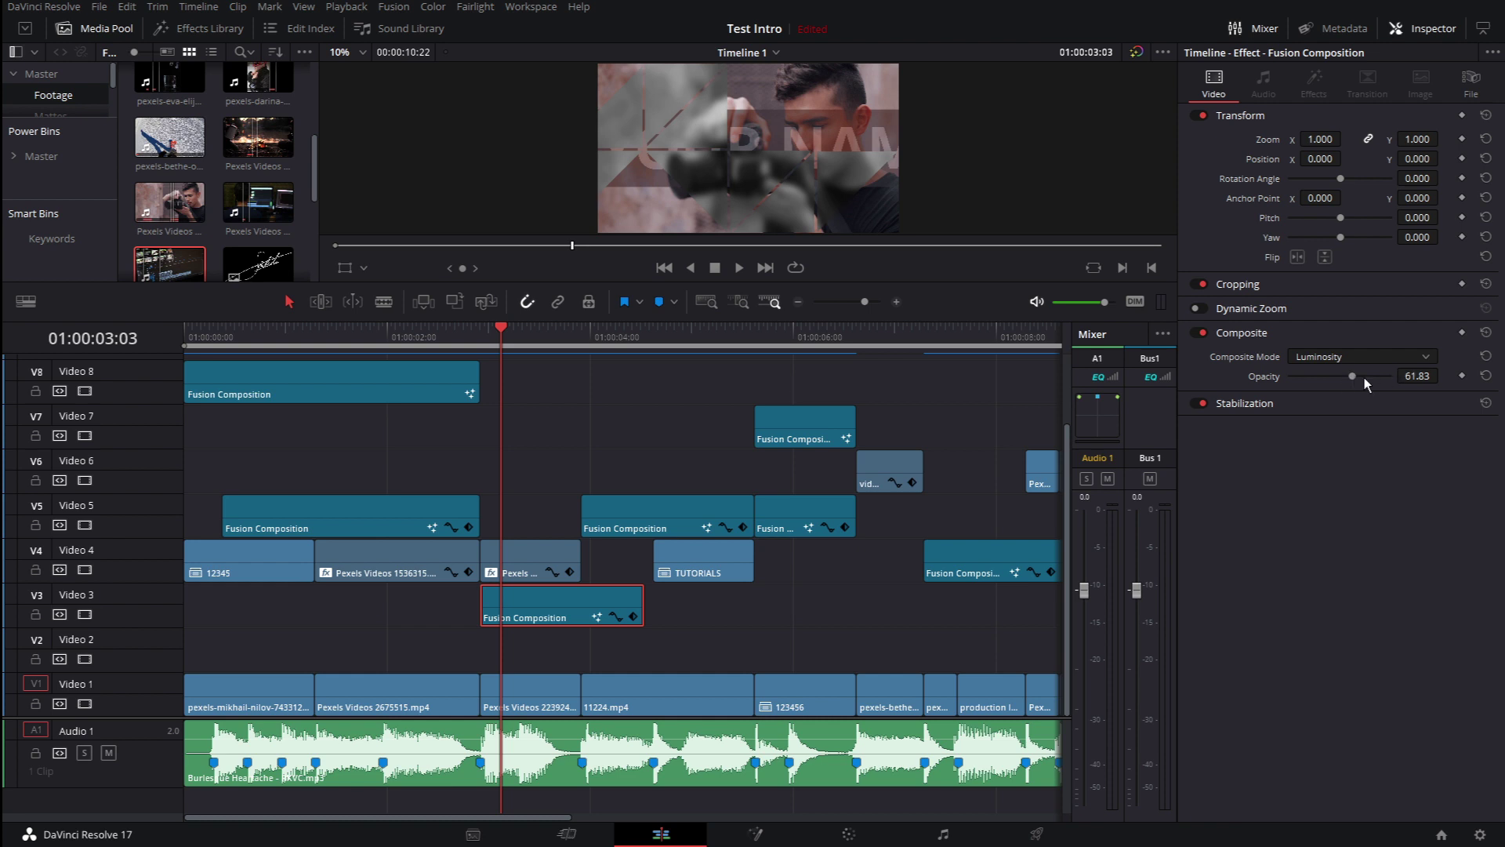
drag(1350, 374, 1437, 379)
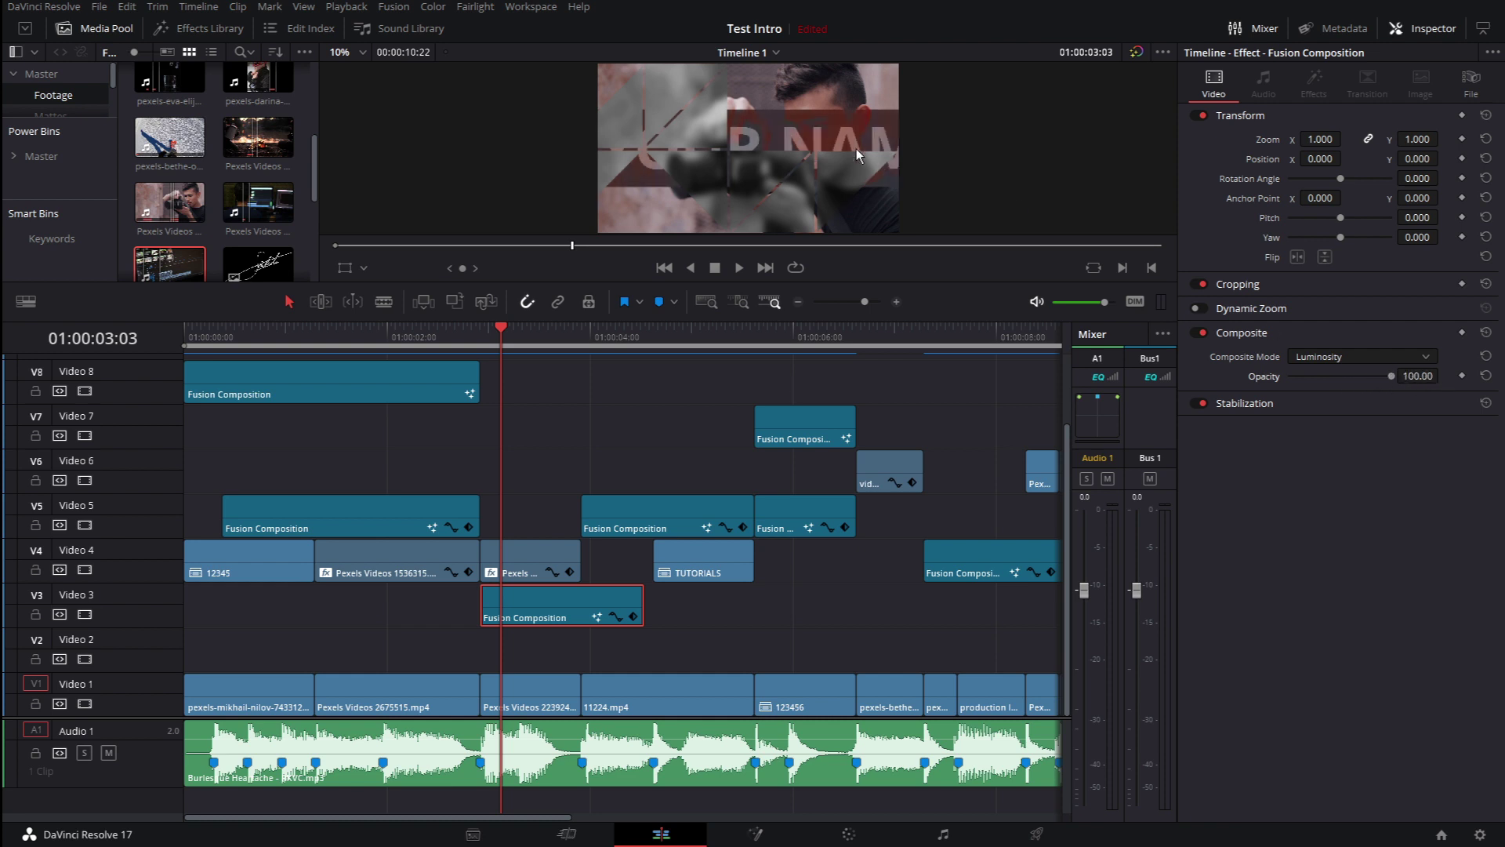
Select the Pexels clip on V4 and take it to the Color page.
click(542, 695)
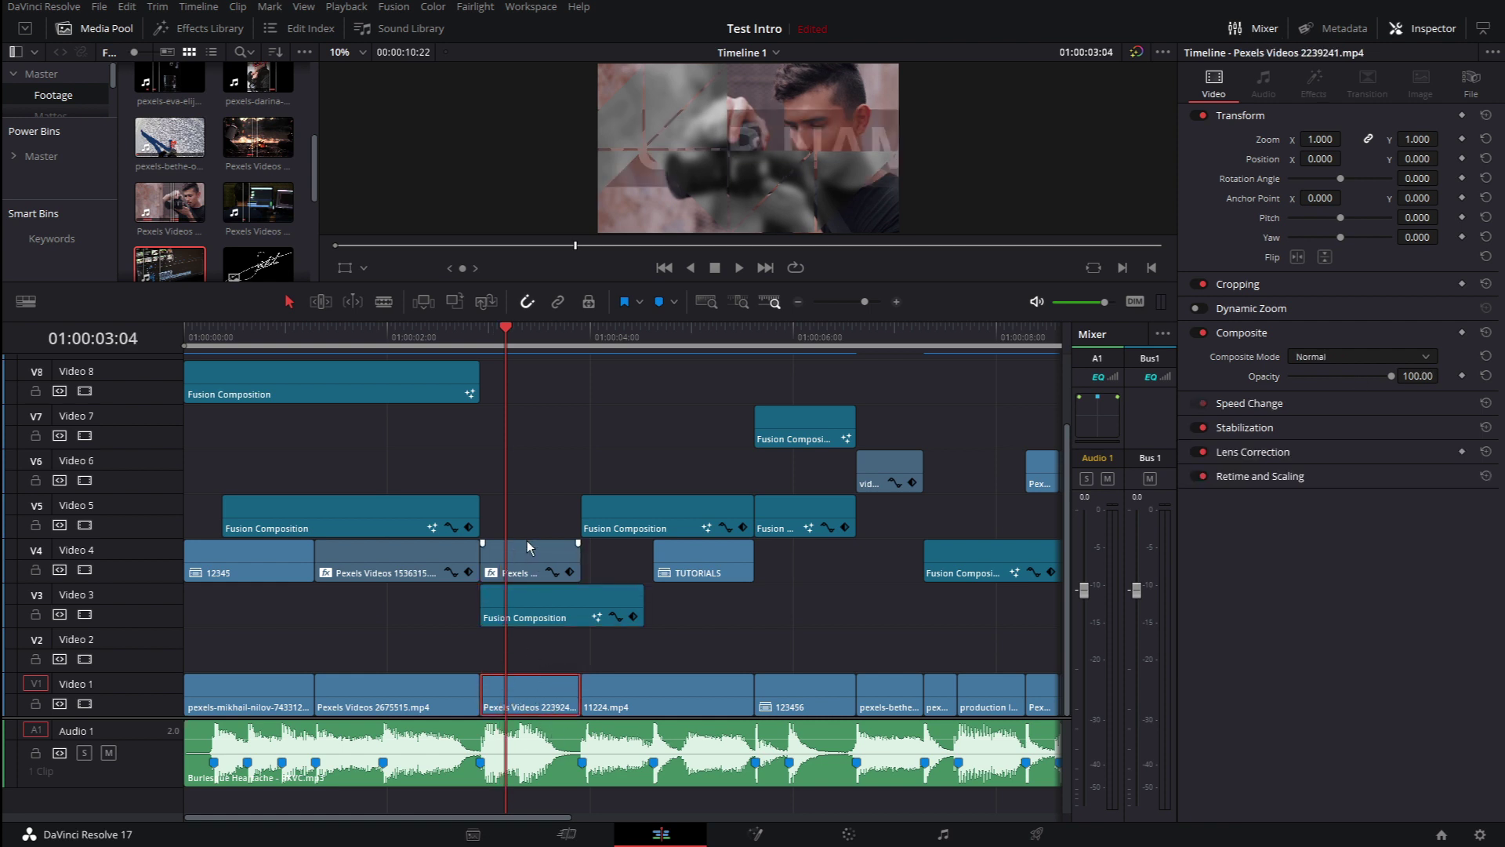
click(534, 574)
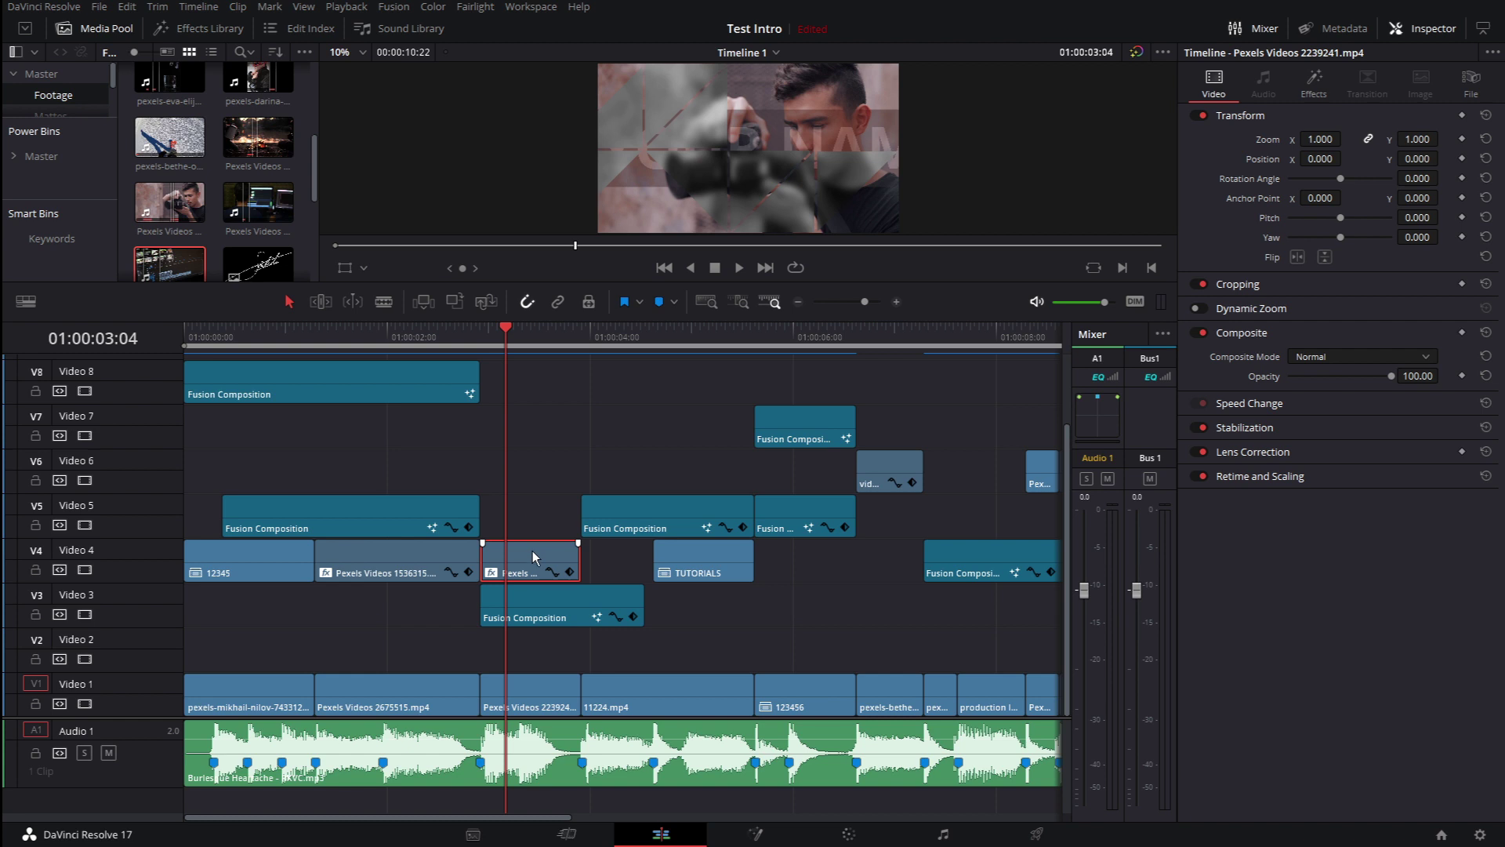
click(850, 834)
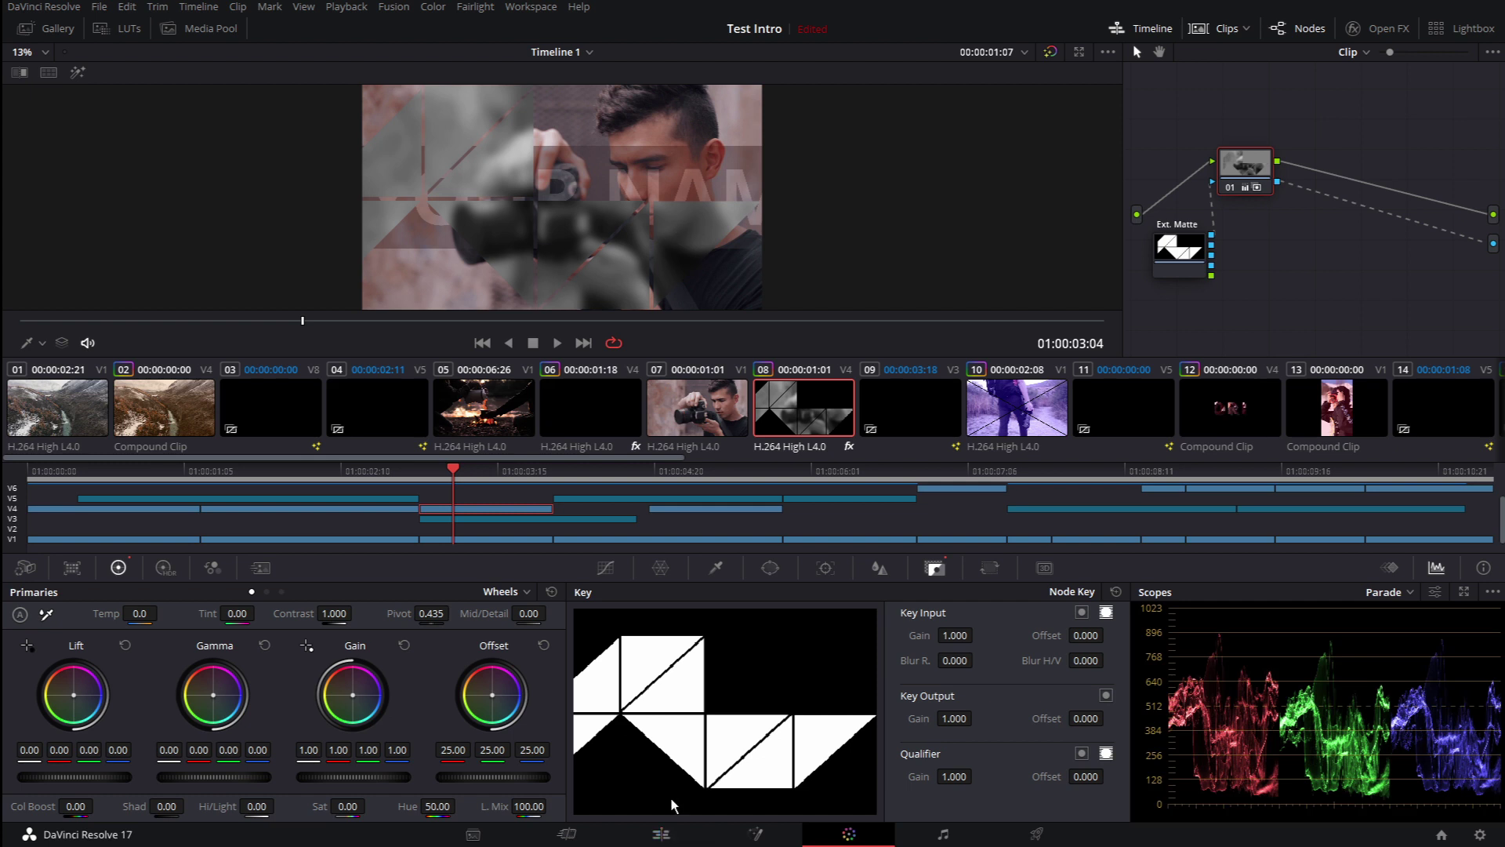
On the Edit page, scrub 01:00:03:15–04:13 and select the V3 and V5 Fusion Composition clips.
click(661, 833)
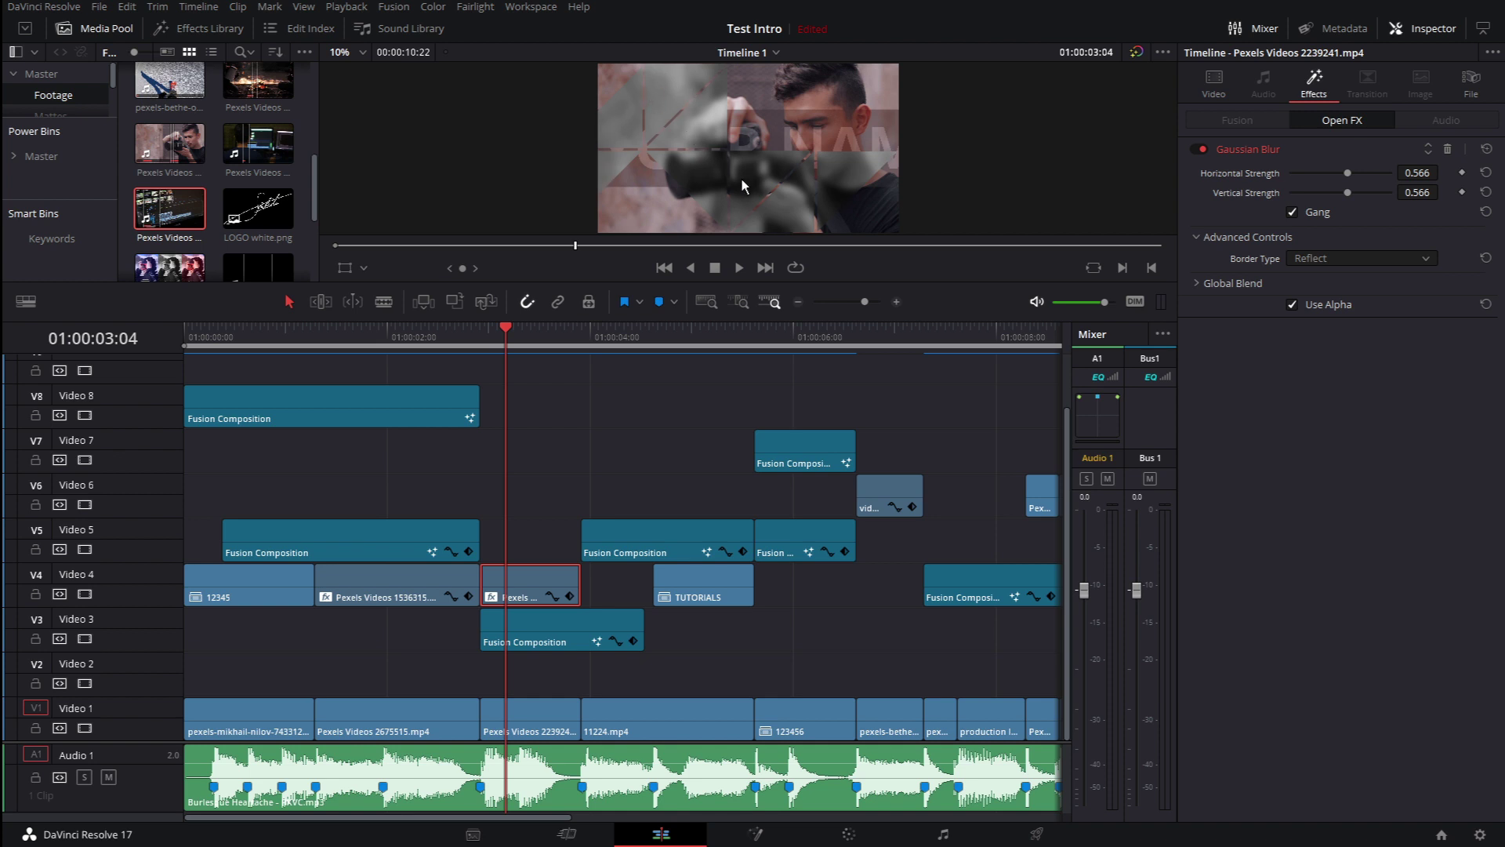
click(587, 329)
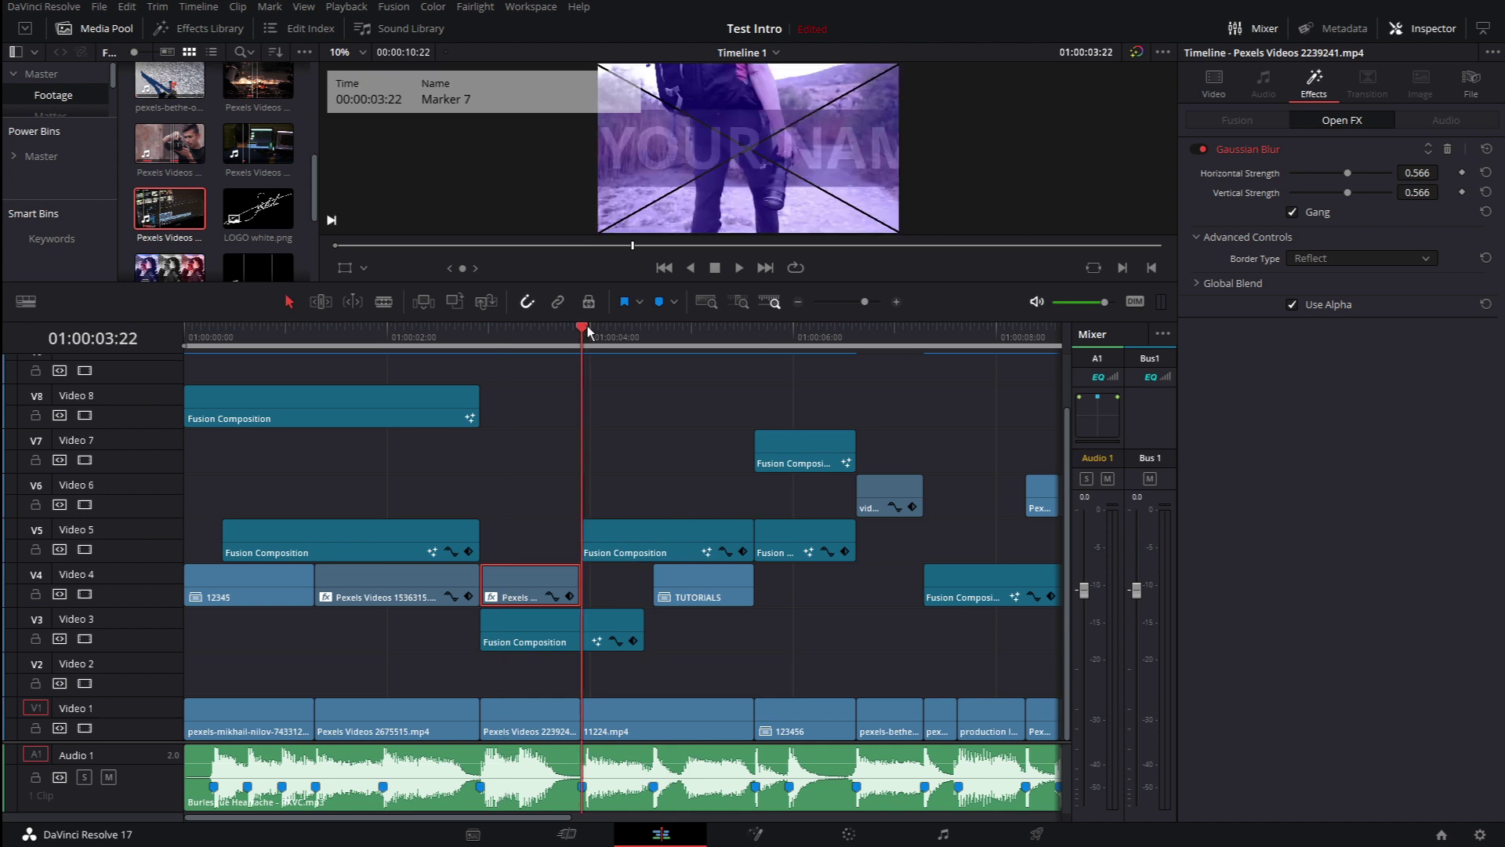
drag(588, 330, 618, 615)
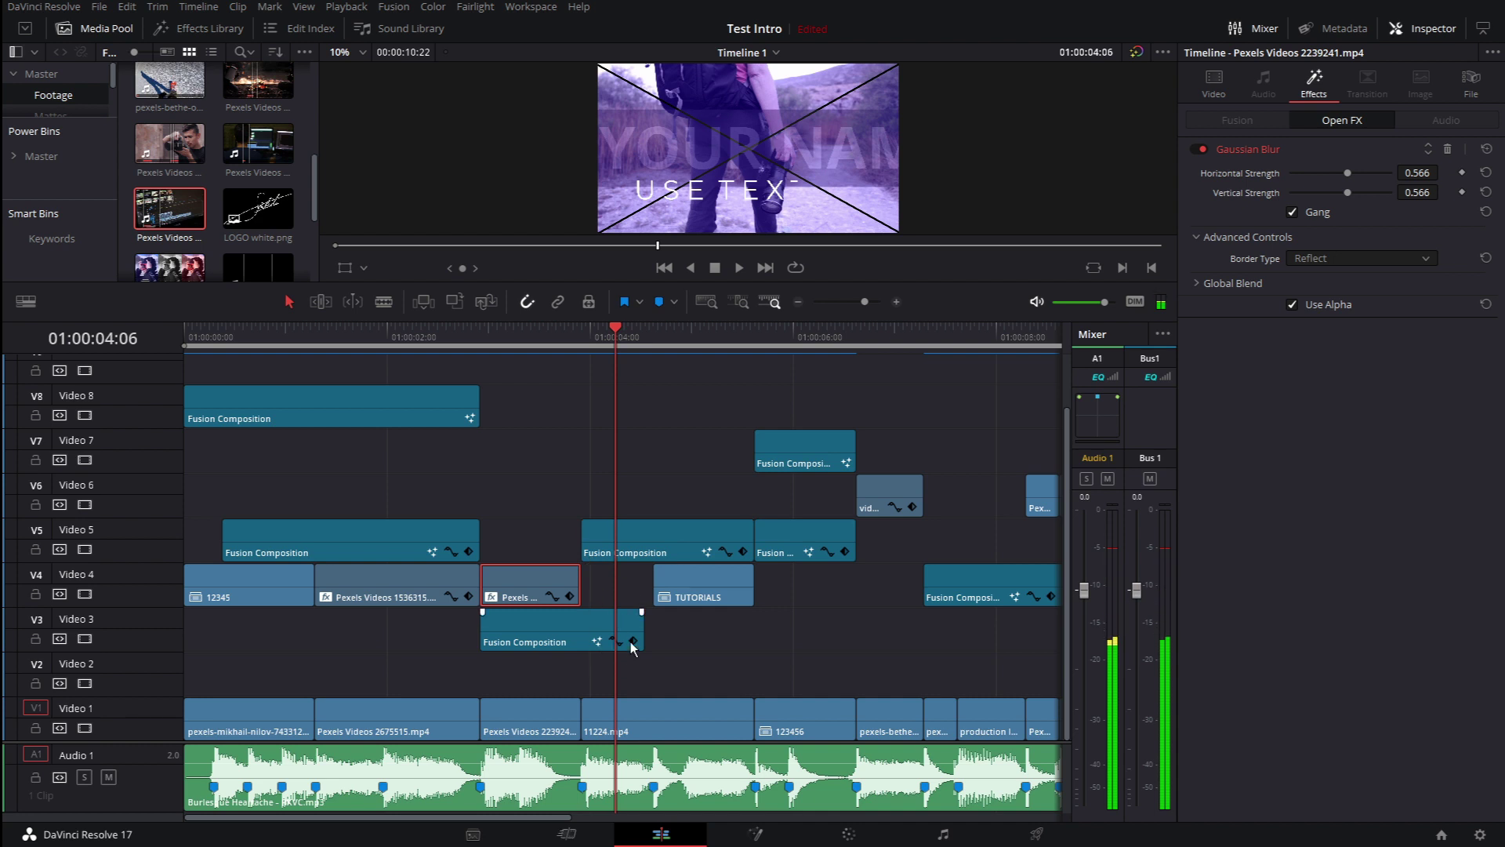
click(603, 637)
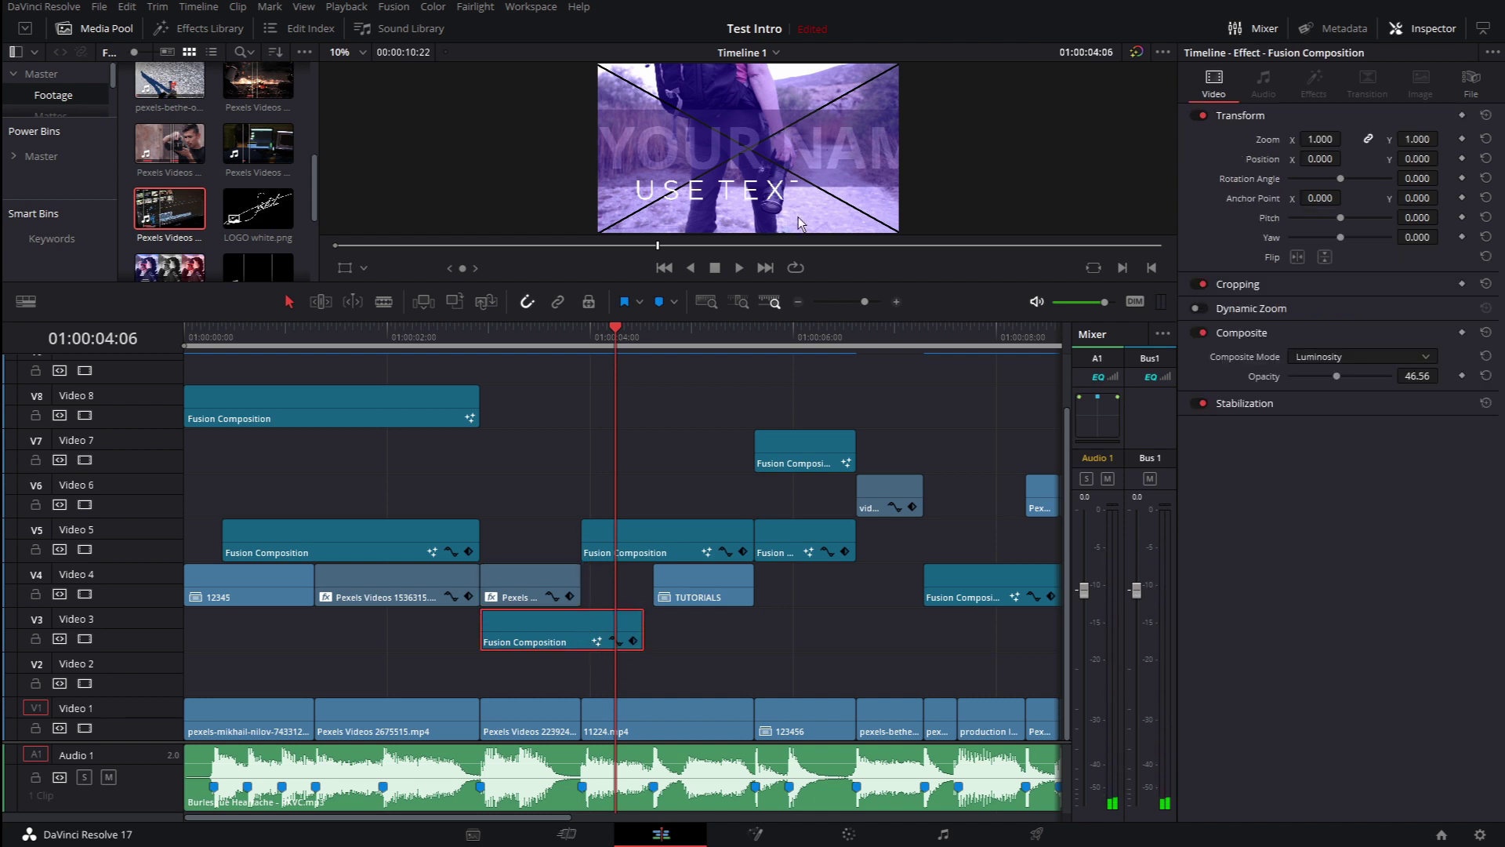
click(552, 328)
click(645, 328)
click(633, 533)
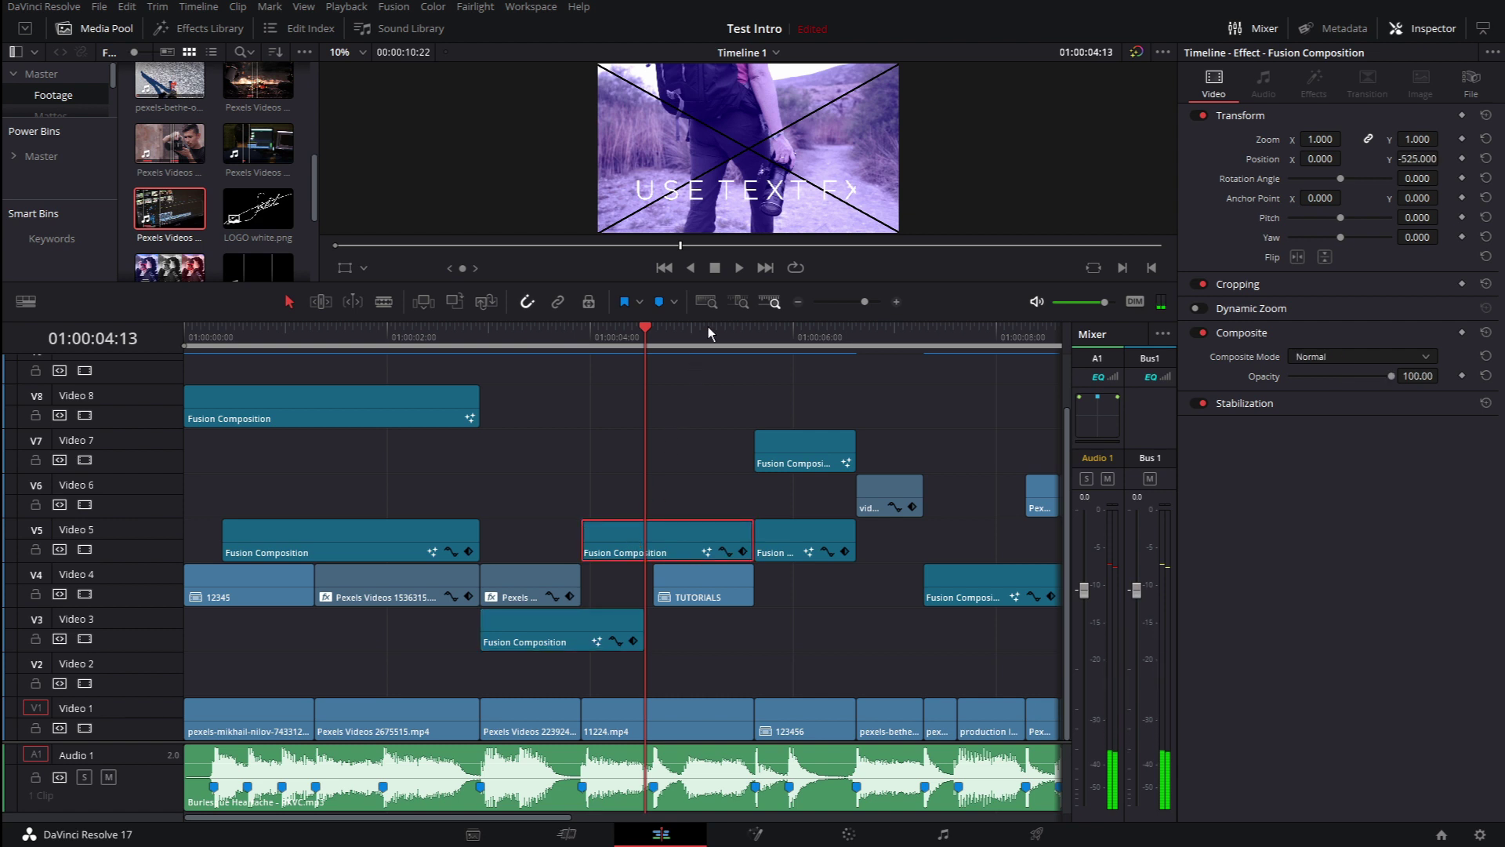
key(d)
key(d)
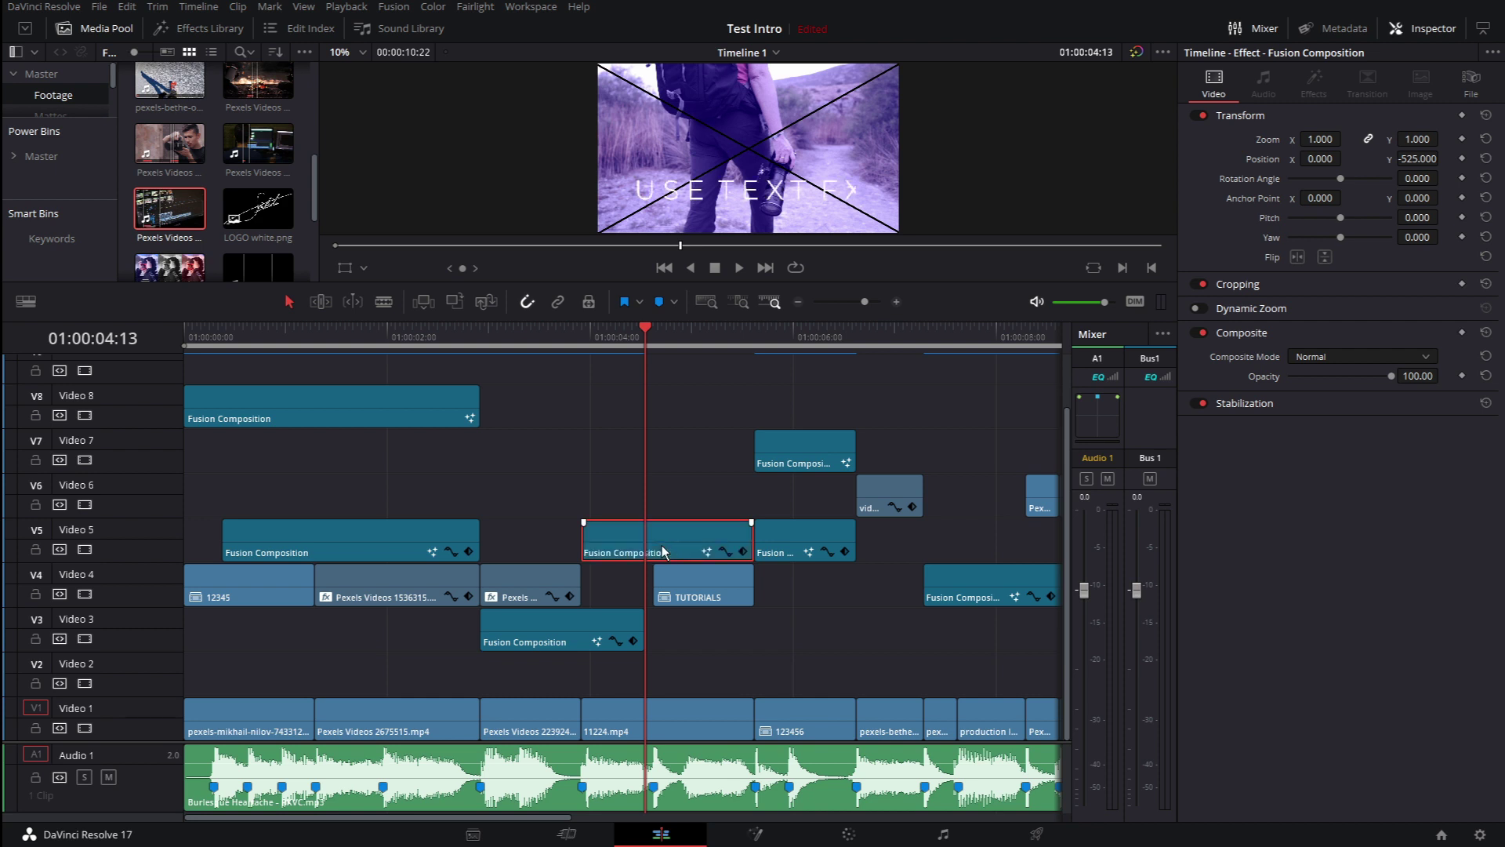
Play from 01:00:03:22 through 05:15, settle on the TUTORIALS title frame, then go to Color.
drag(643, 335, 595, 332)
key(space)
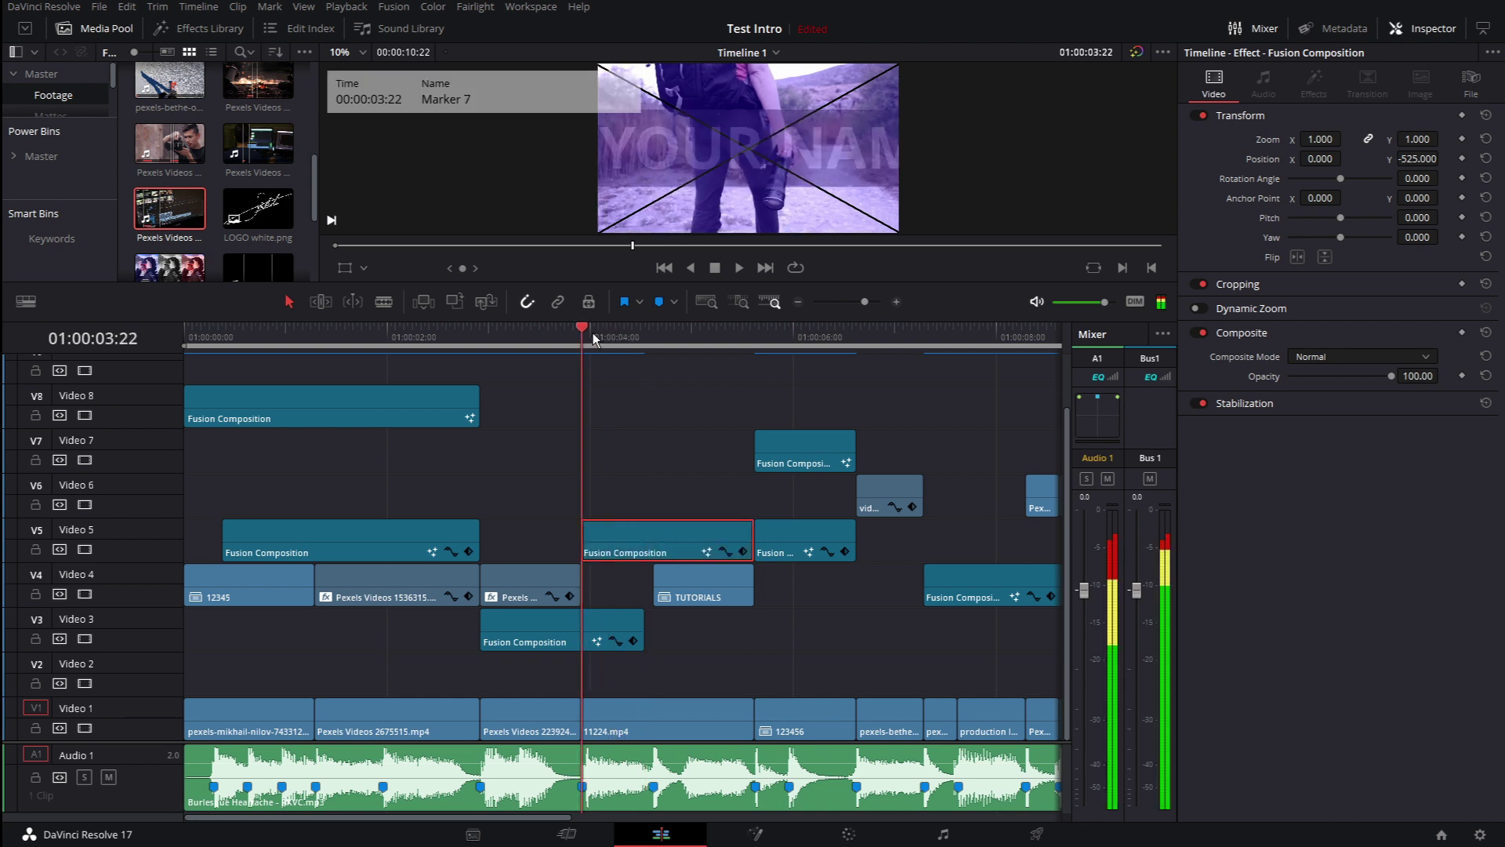
click(674, 333)
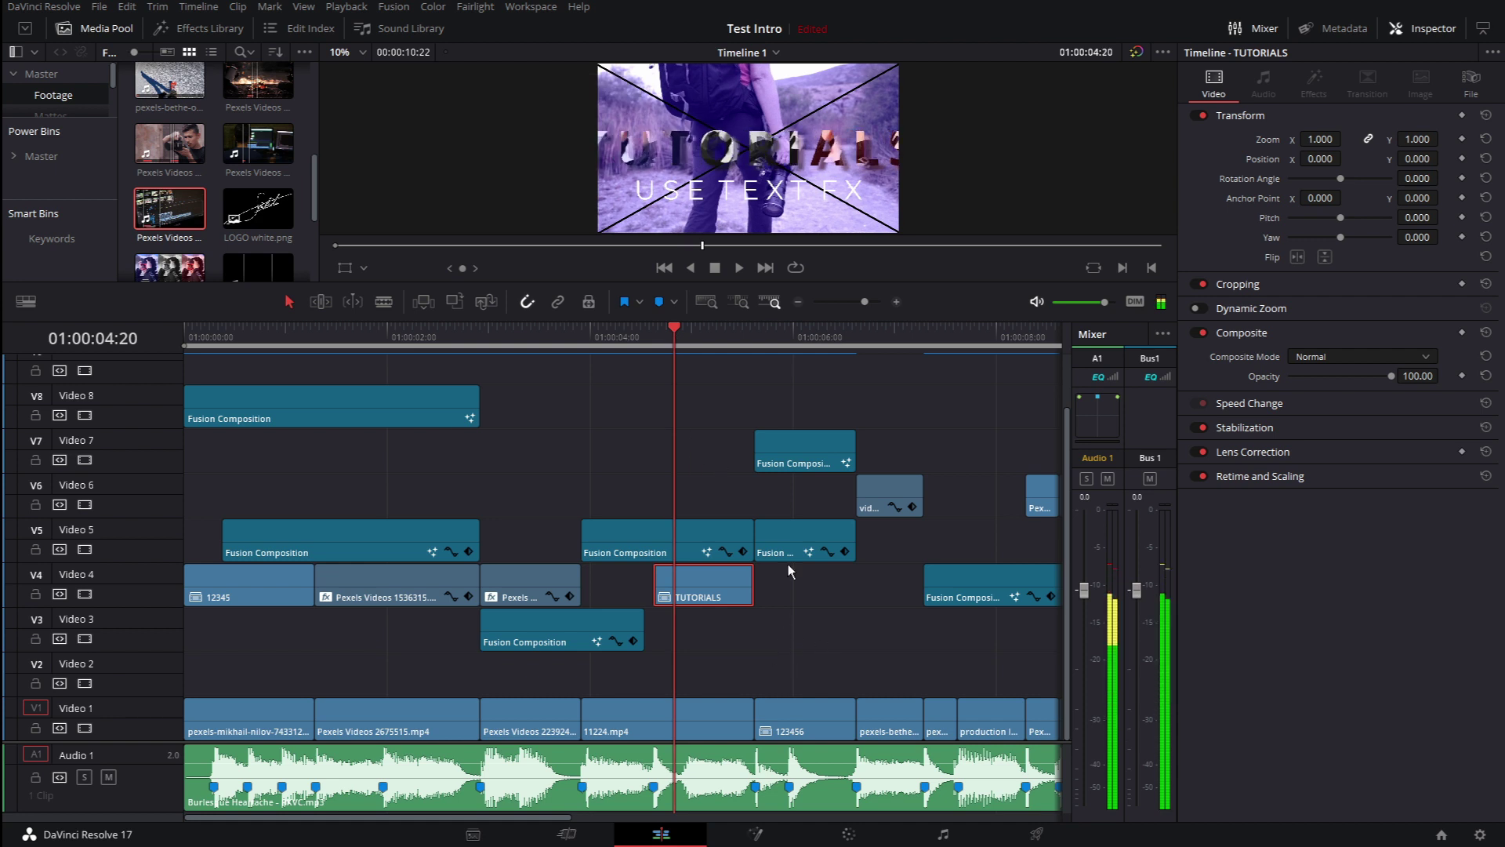
click(759, 335)
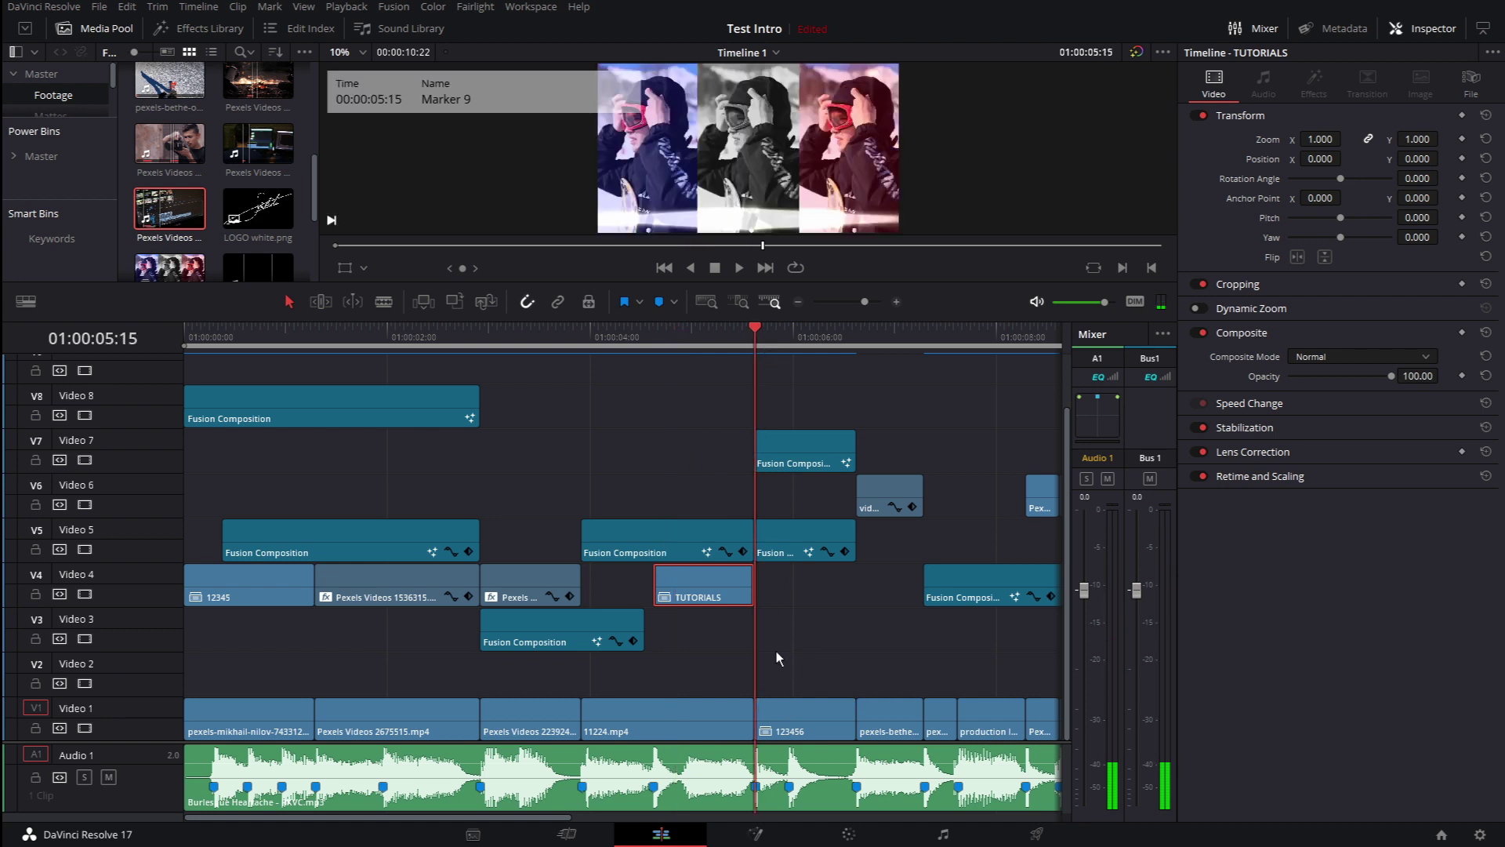
click(731, 332)
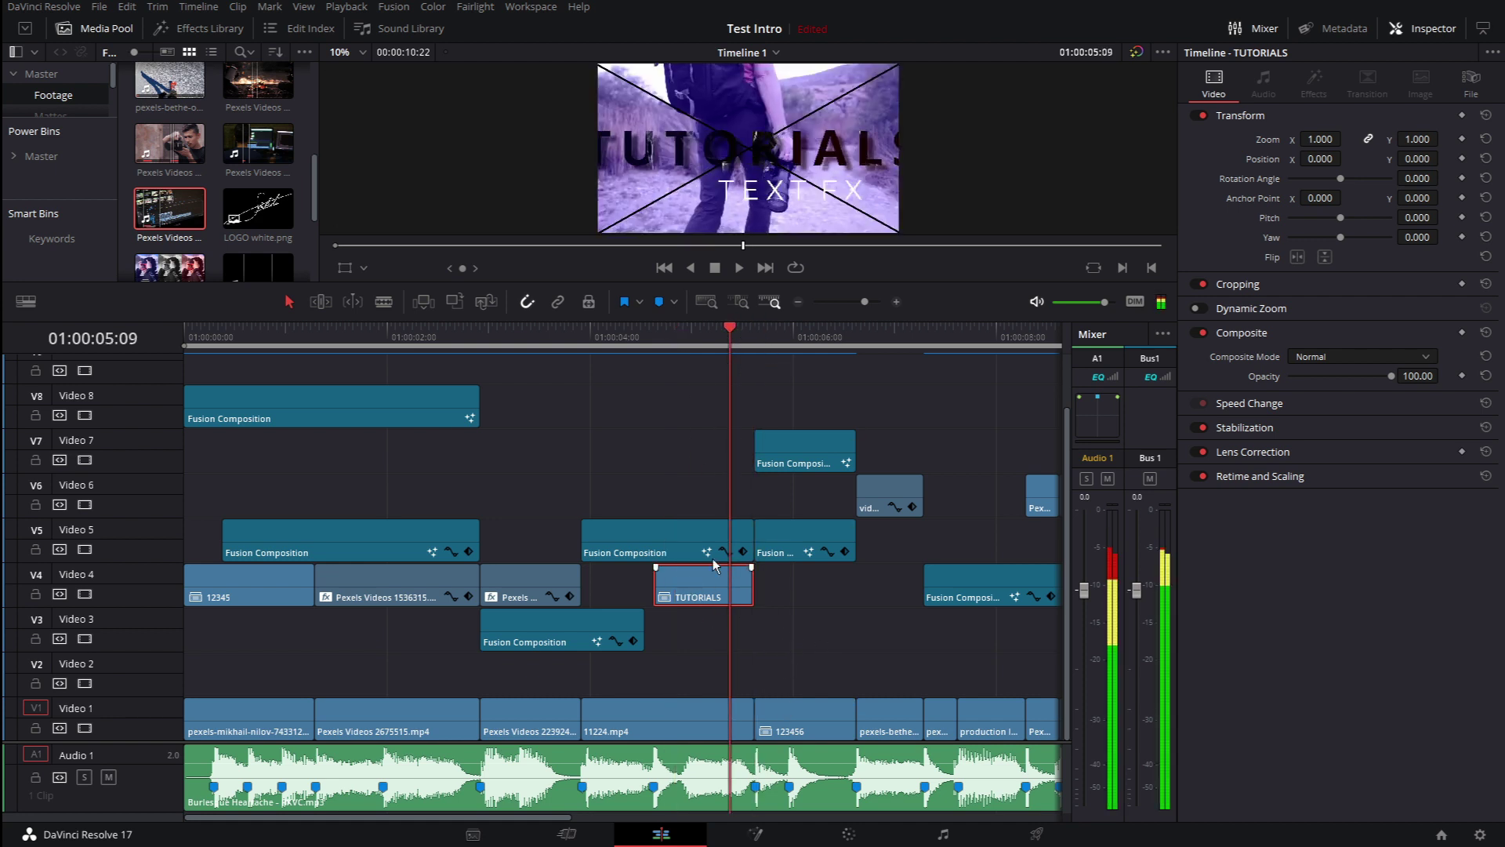
click(848, 834)
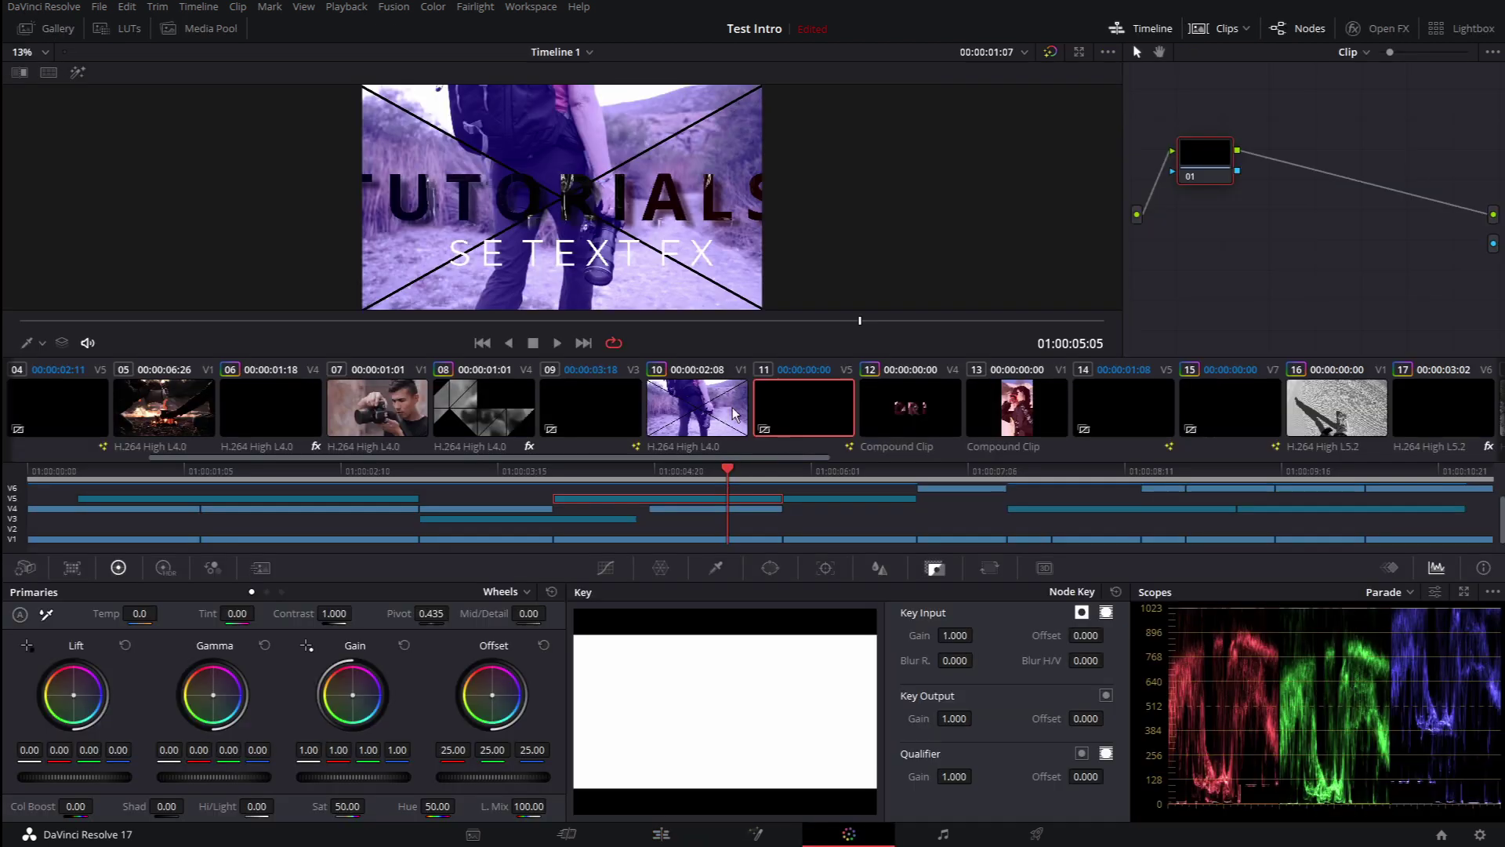
Select the TUTORIALS compound clip, then on the Edit page jump to the next marker and select the V5 and V7 Fusion clips.
click(755, 510)
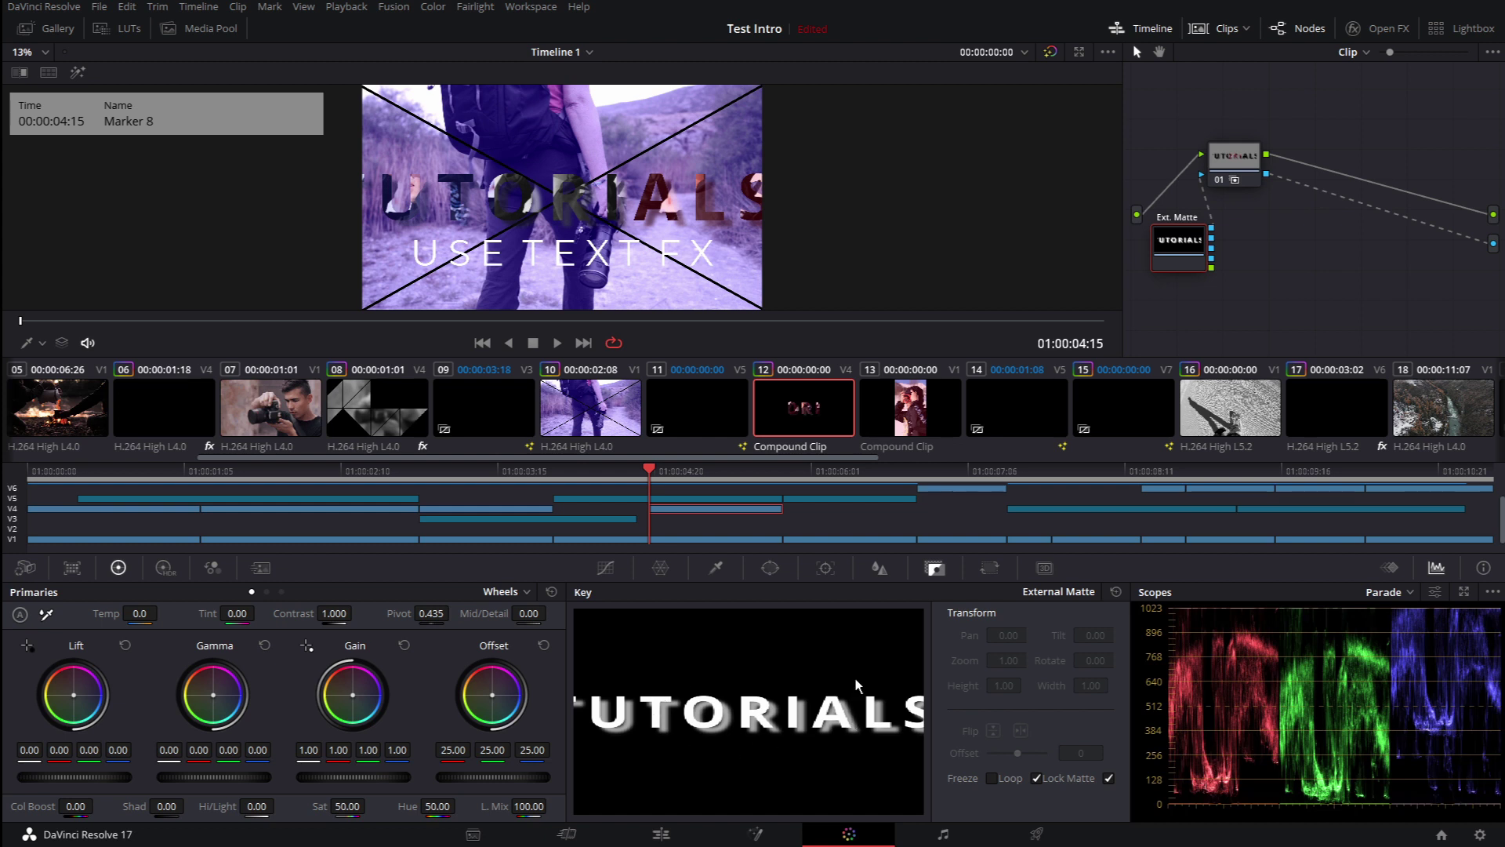
key(shift+4)
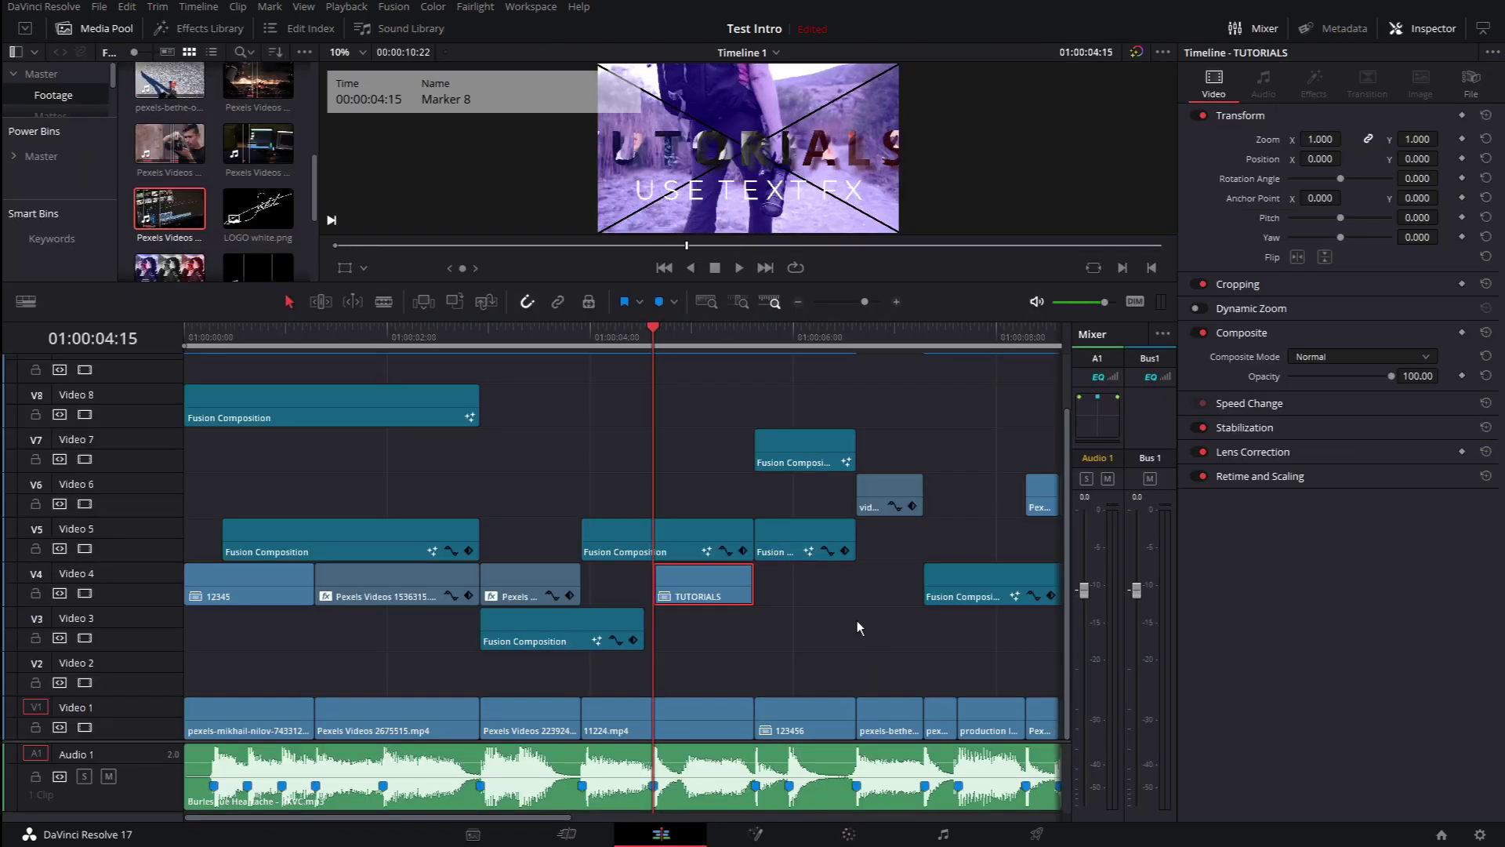
click(765, 333)
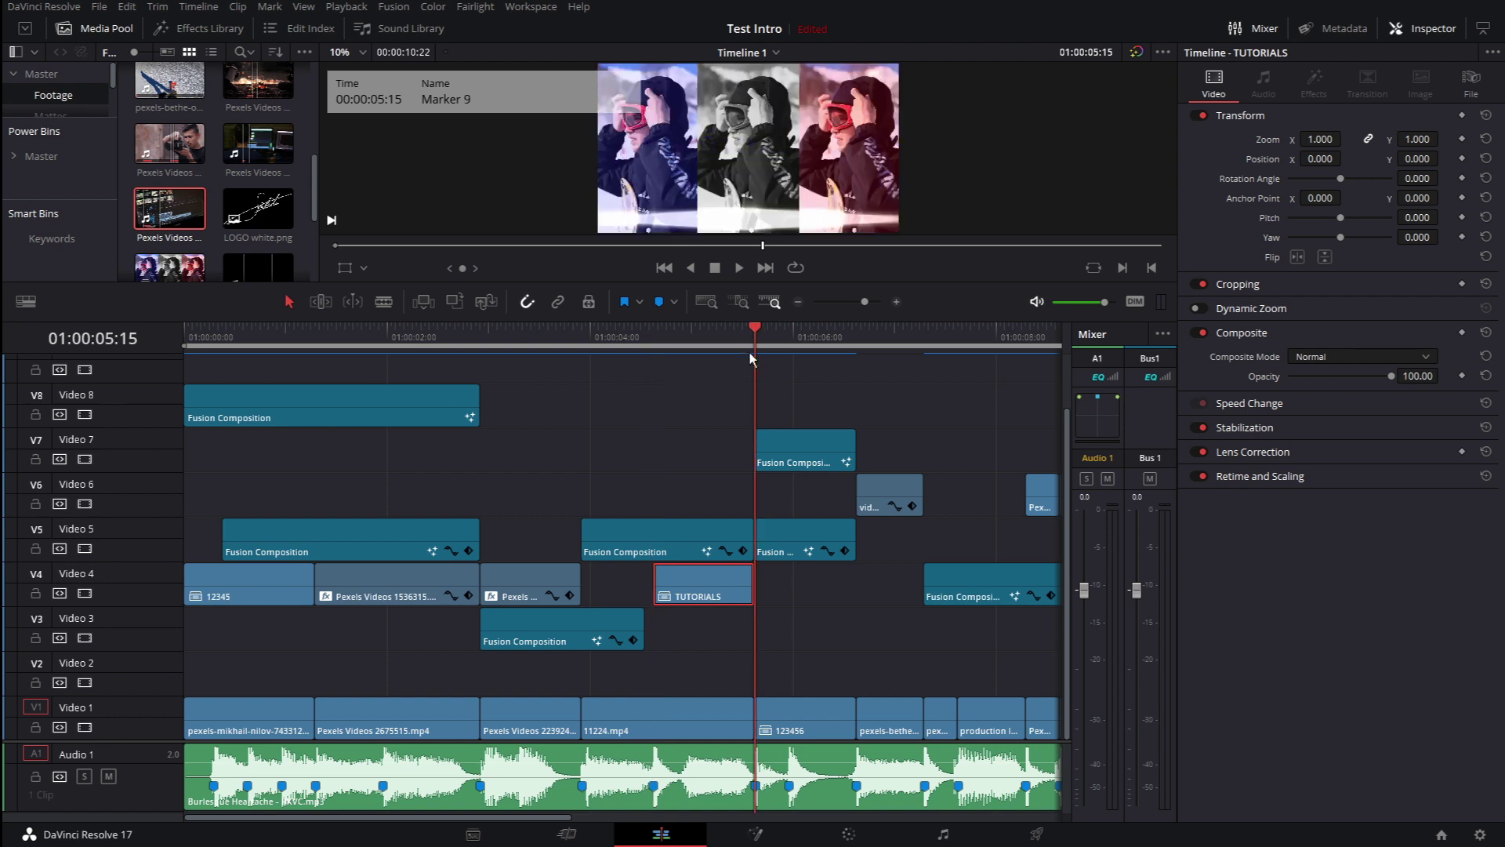
click(704, 334)
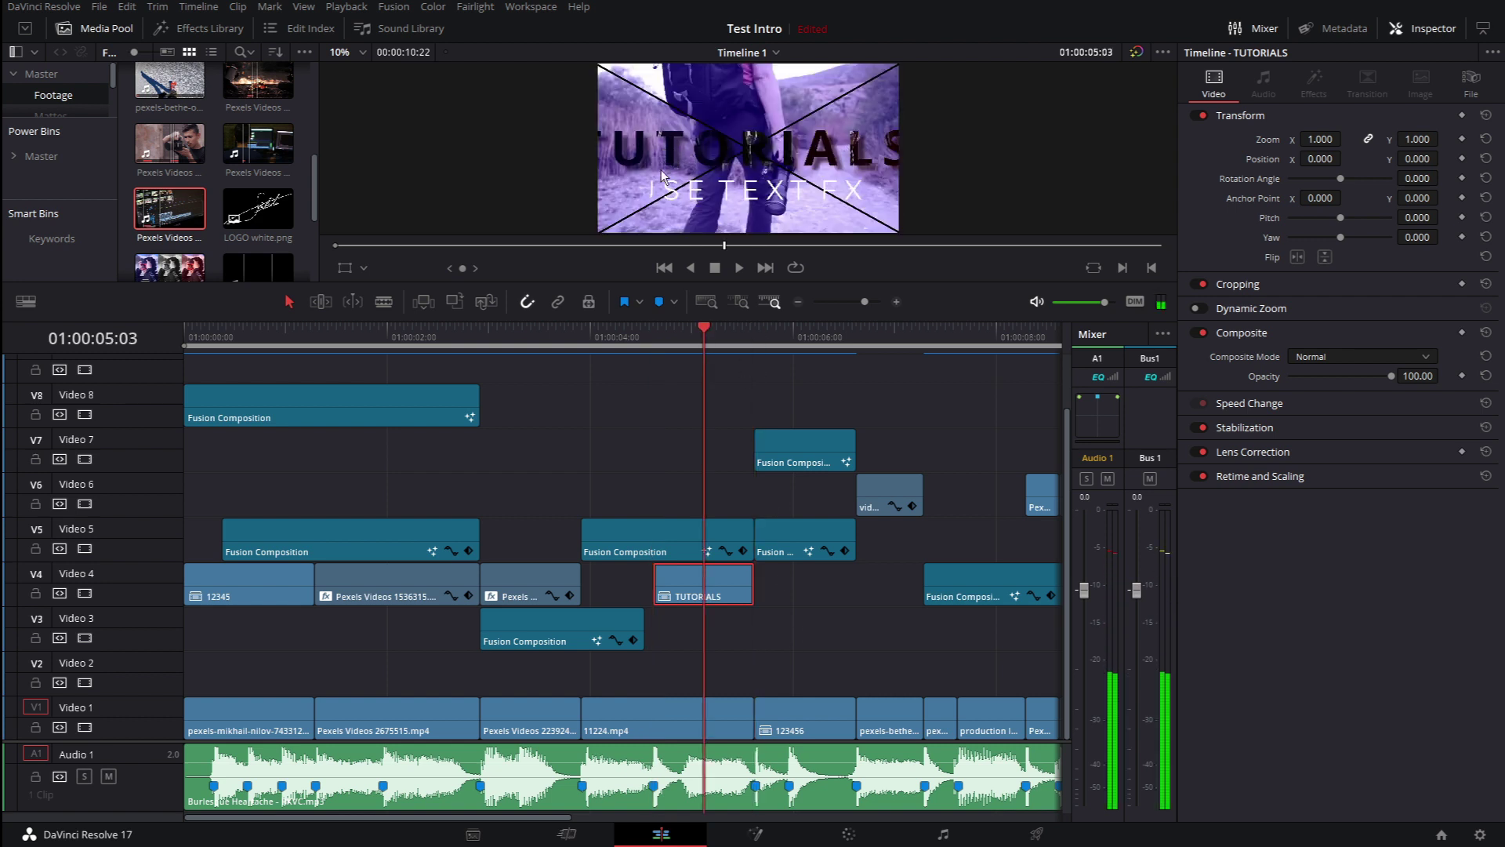
key(shift+Down)
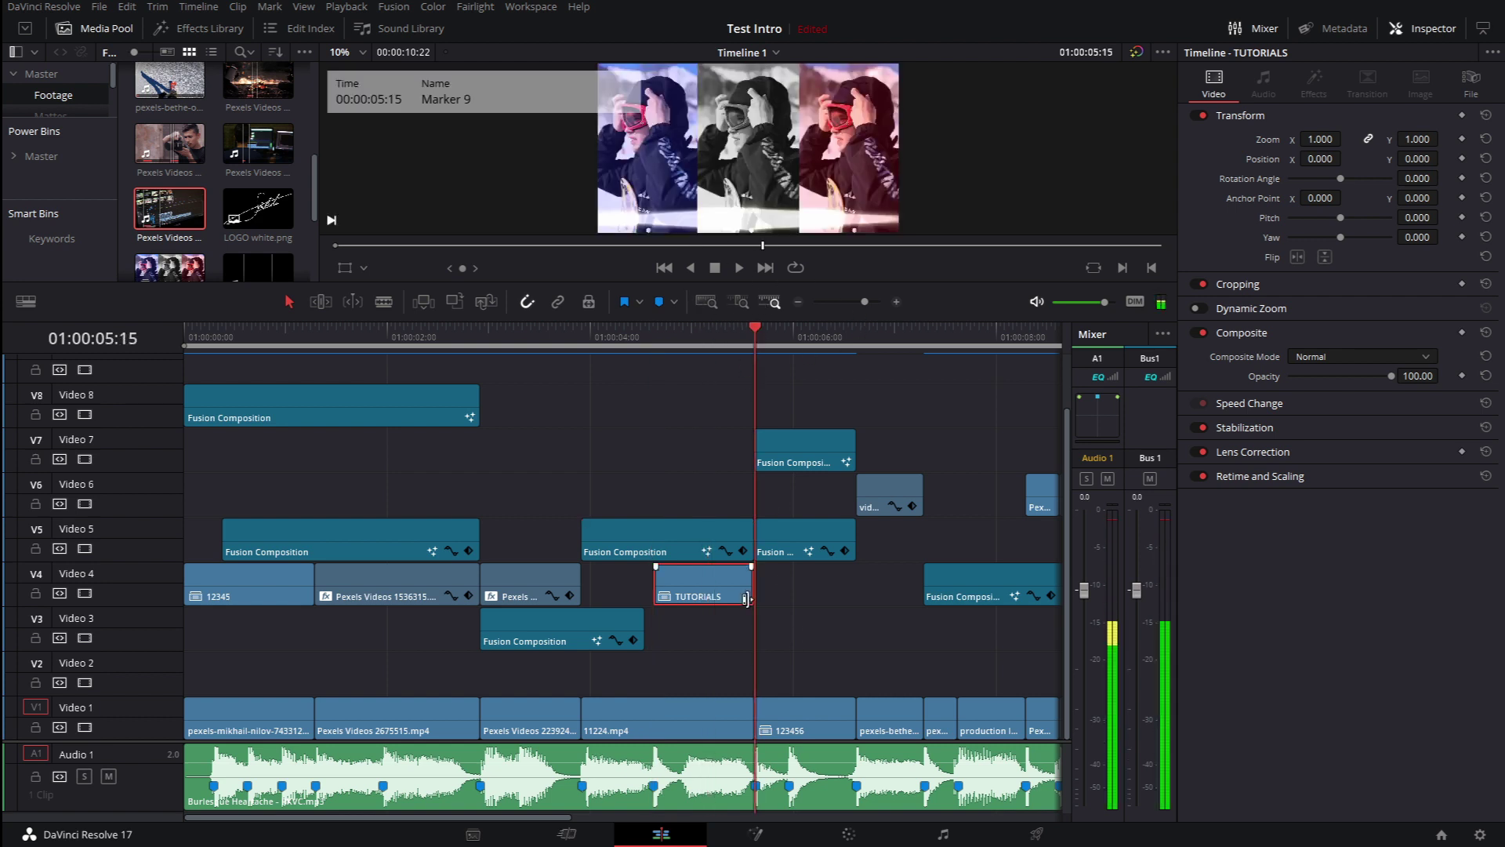
click(778, 538)
click(794, 444)
Move to 01:00:06:03 at the next marker, select the 123456 clip on V1, and switch to Color.
key(shift+Down)
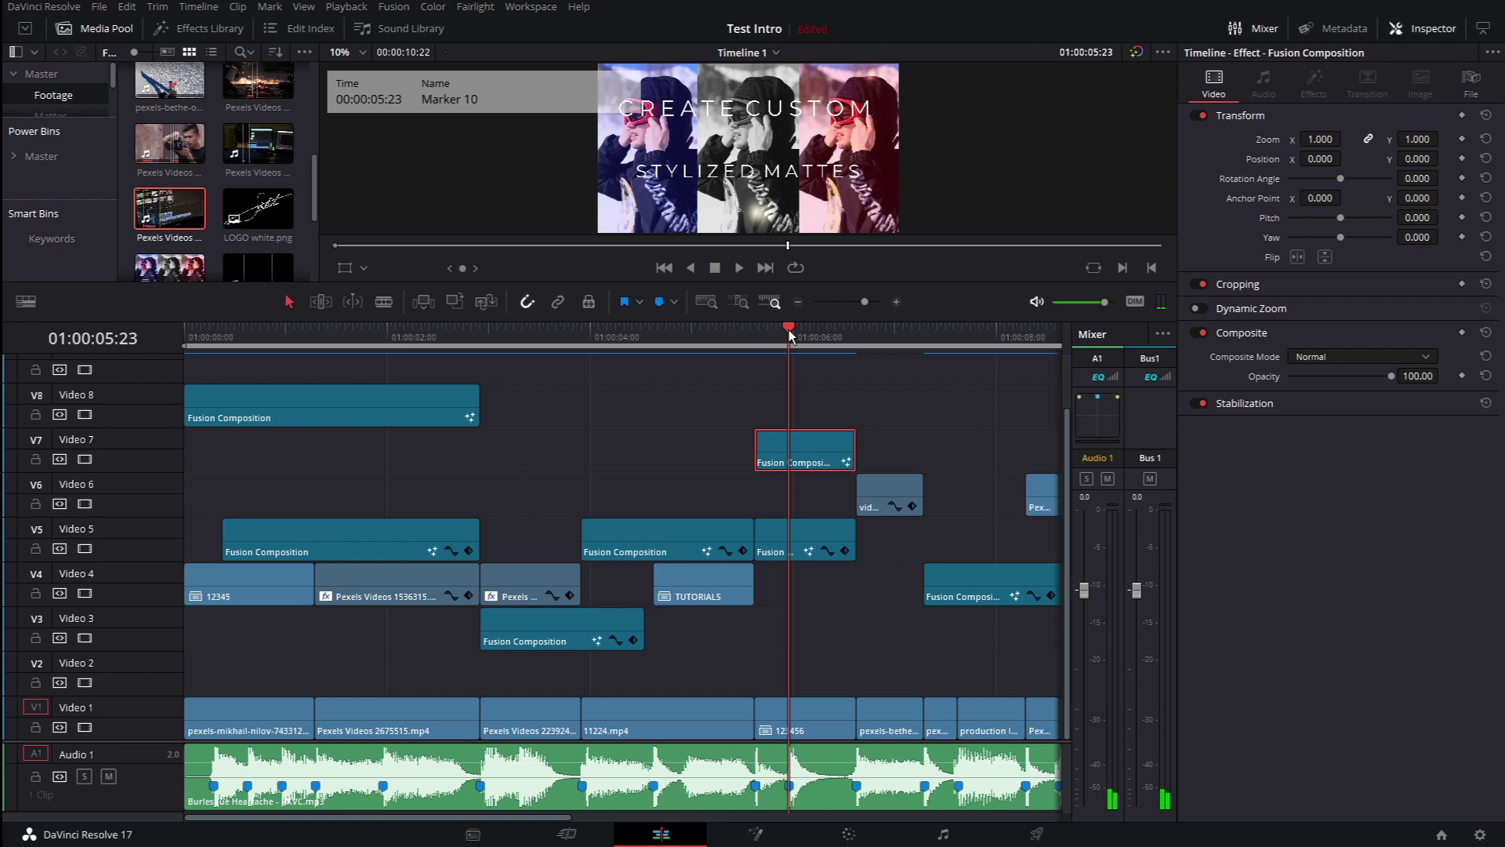
drag(790, 335, 812, 333)
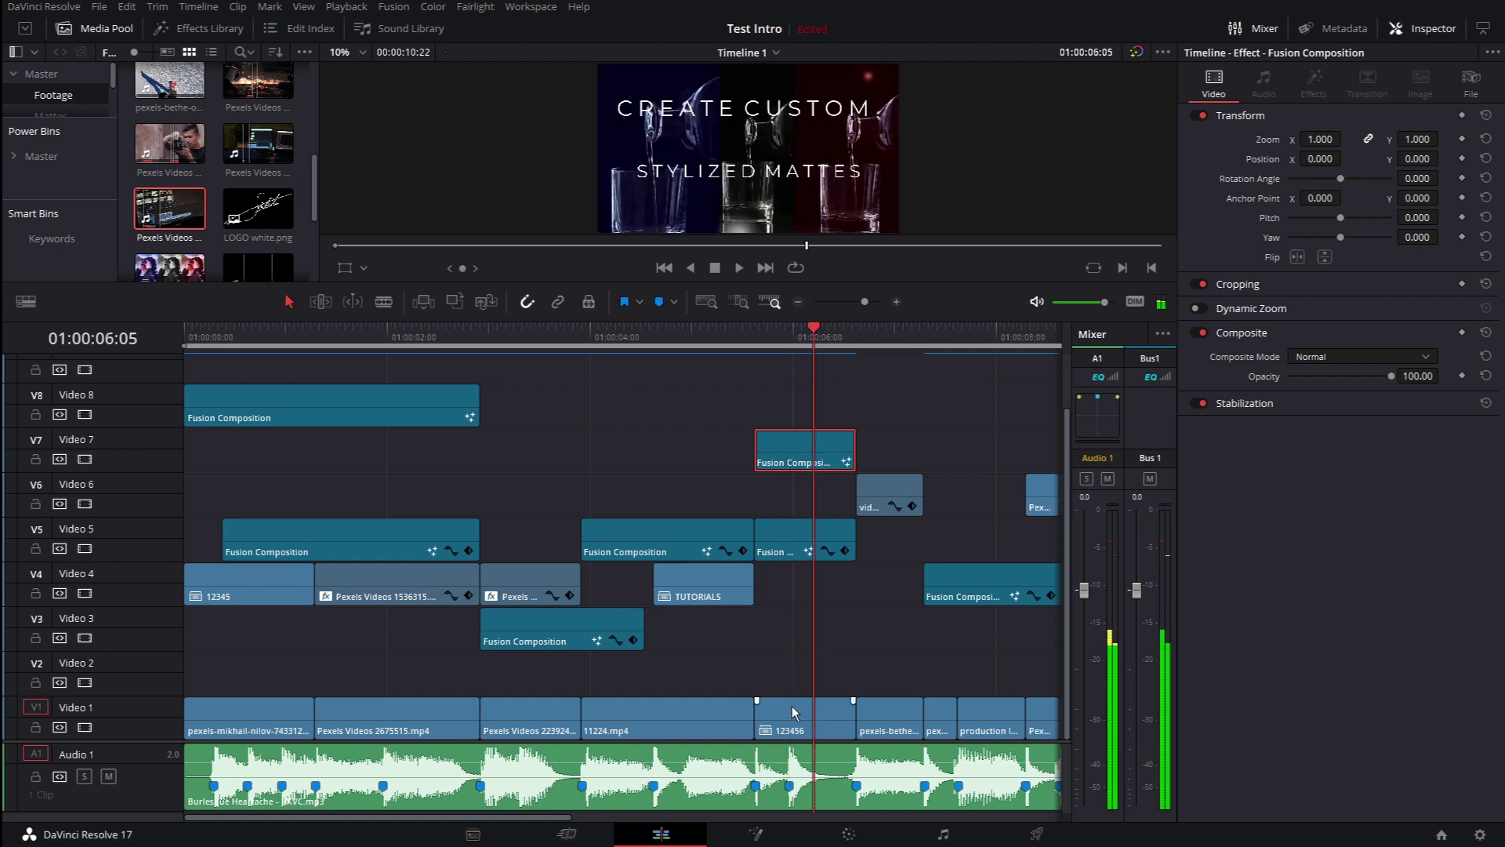
click(808, 331)
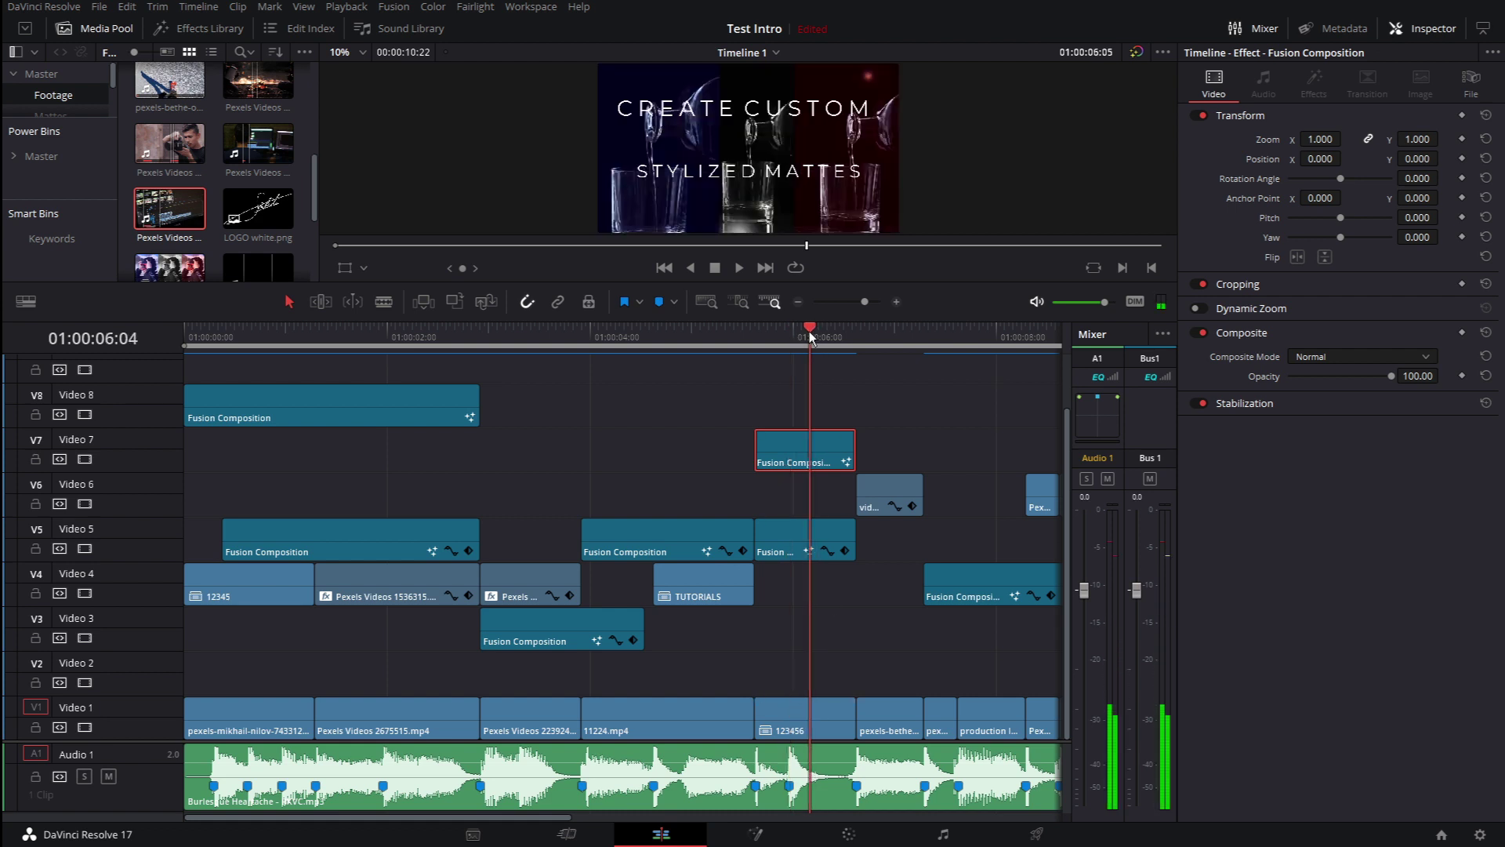
click(814, 702)
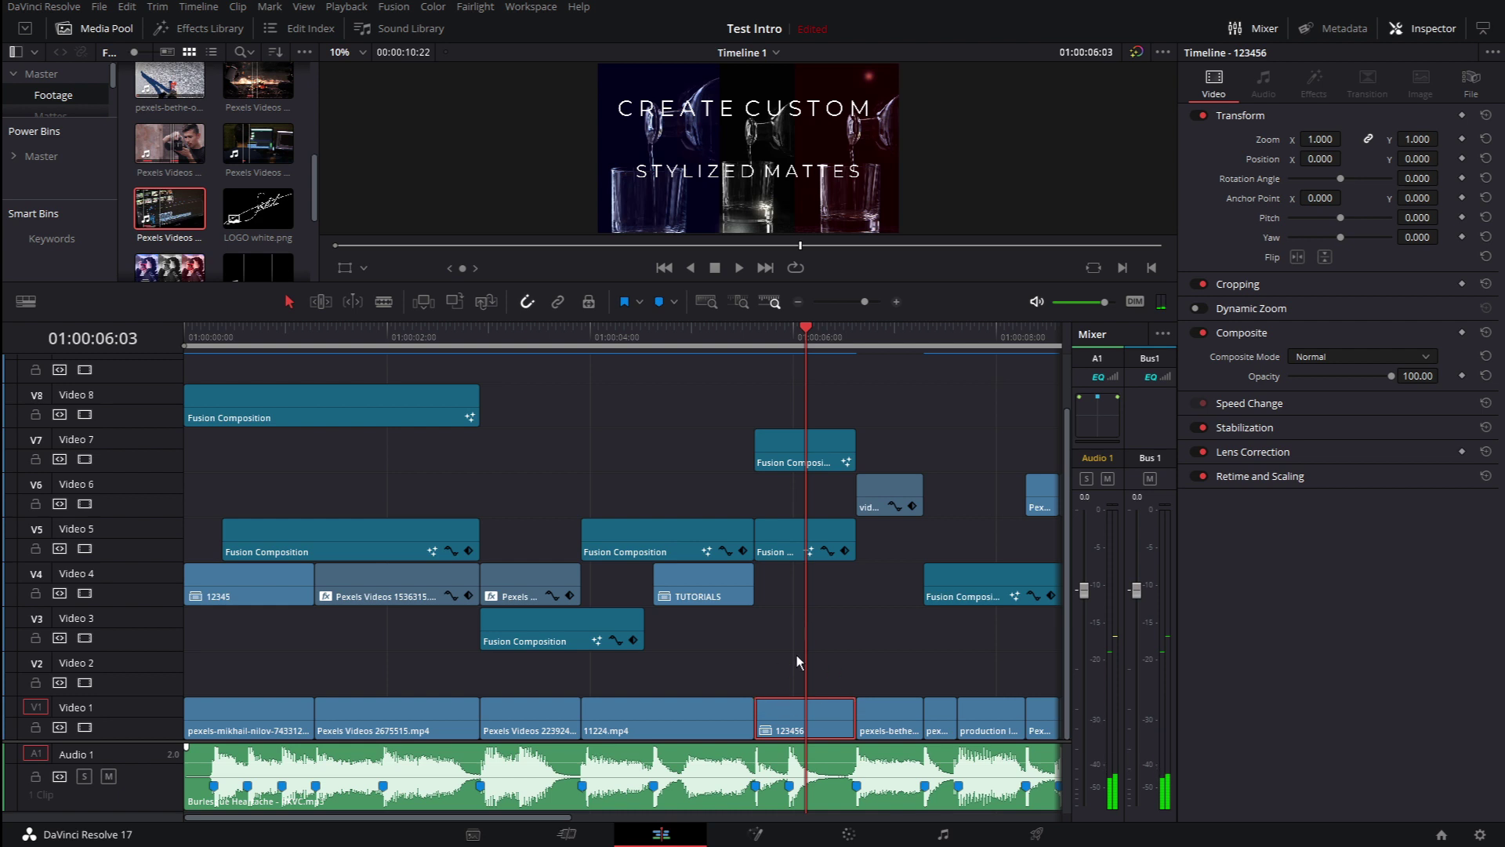
right_click(792, 710)
key(Escape)
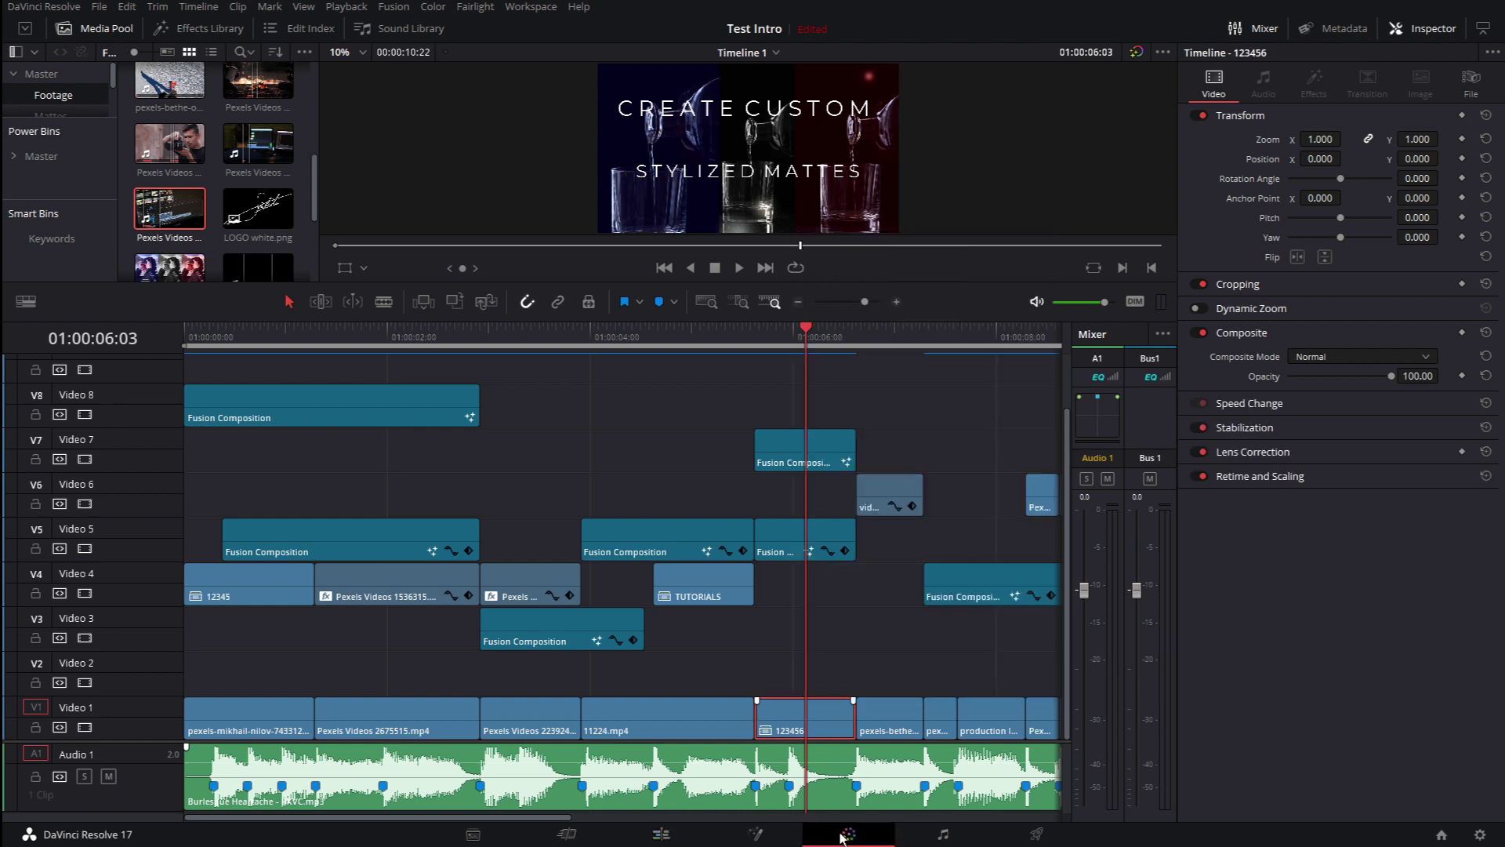
click(846, 835)
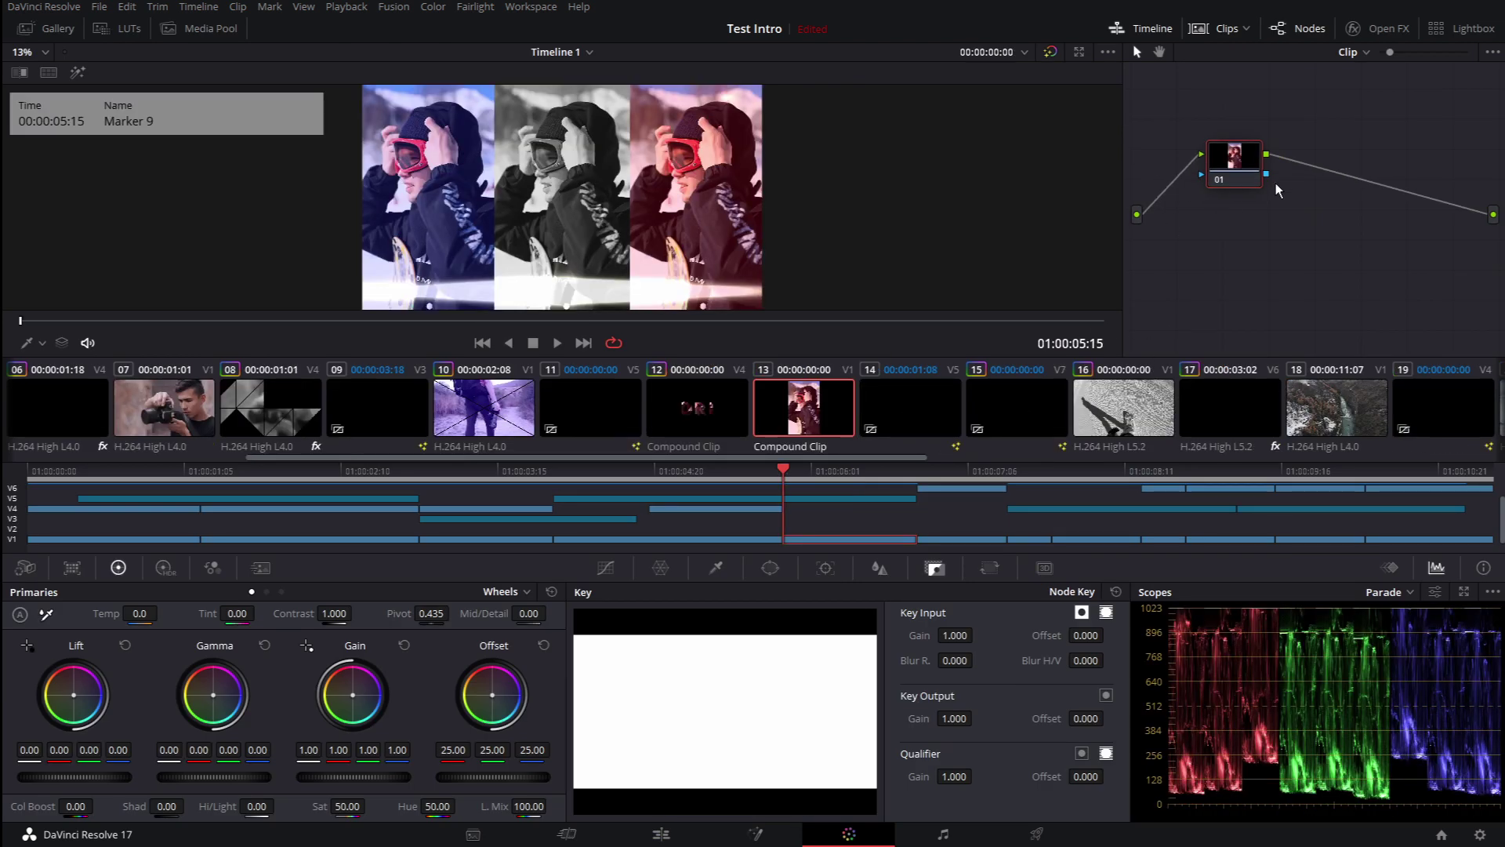
Add an alpha output and key node 01 with the inverted Matte23.mov timeline matte.
drag(1235, 169, 1263, 165)
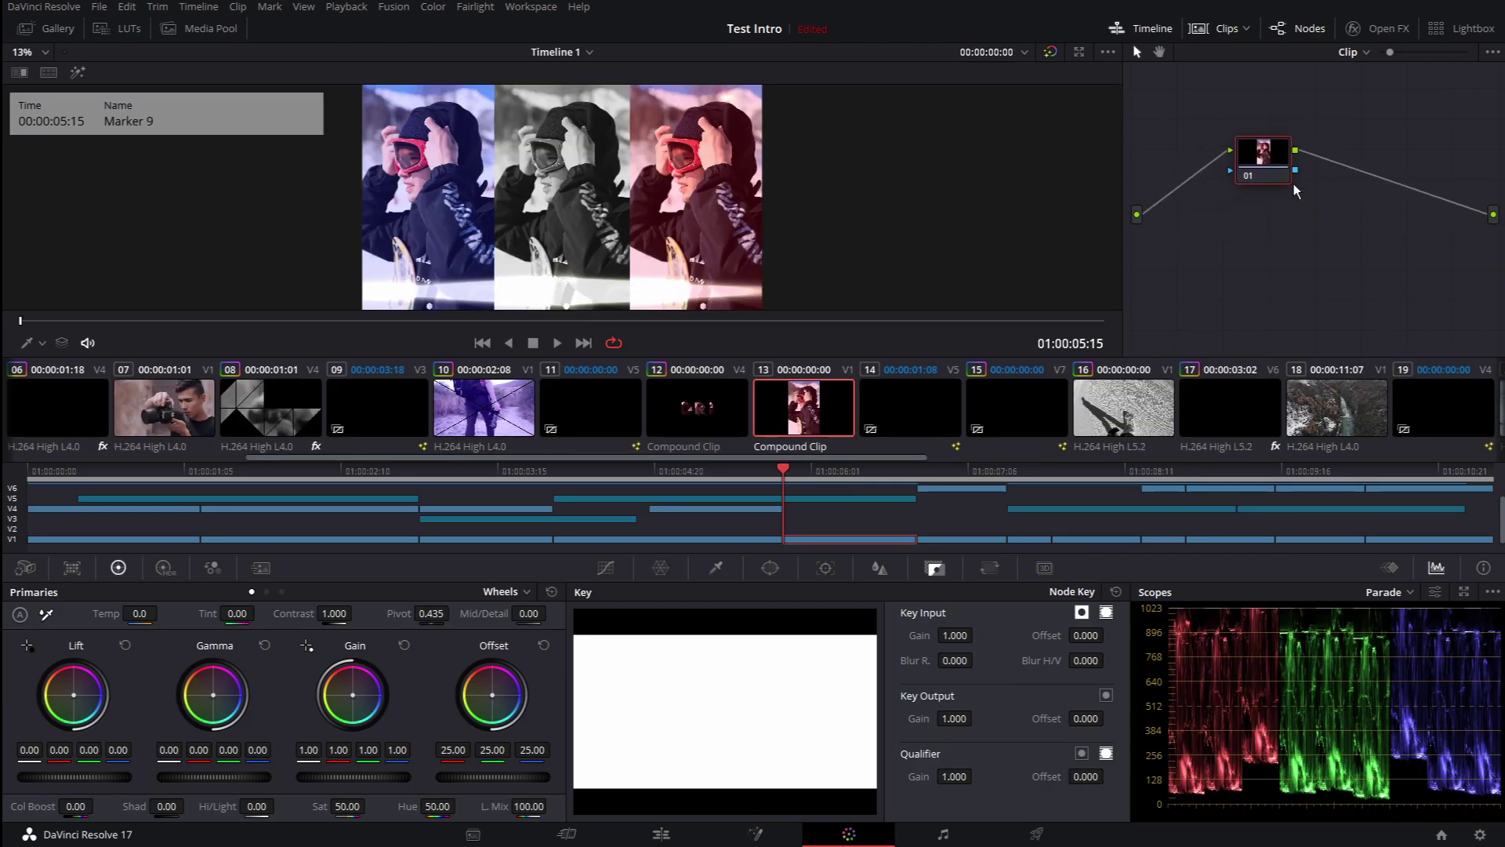
right_click(1454, 244)
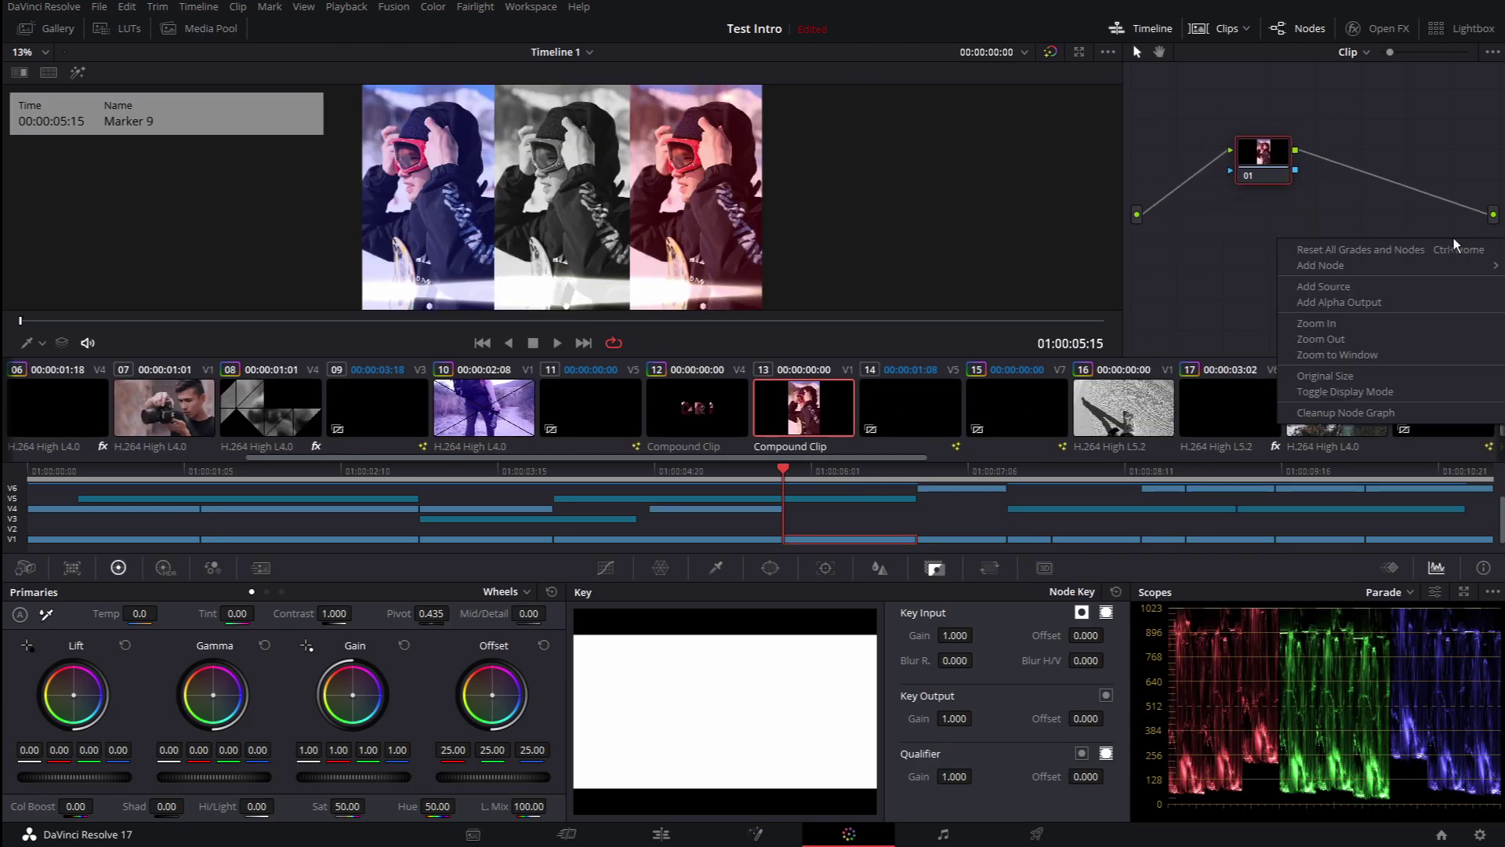
click(1346, 303)
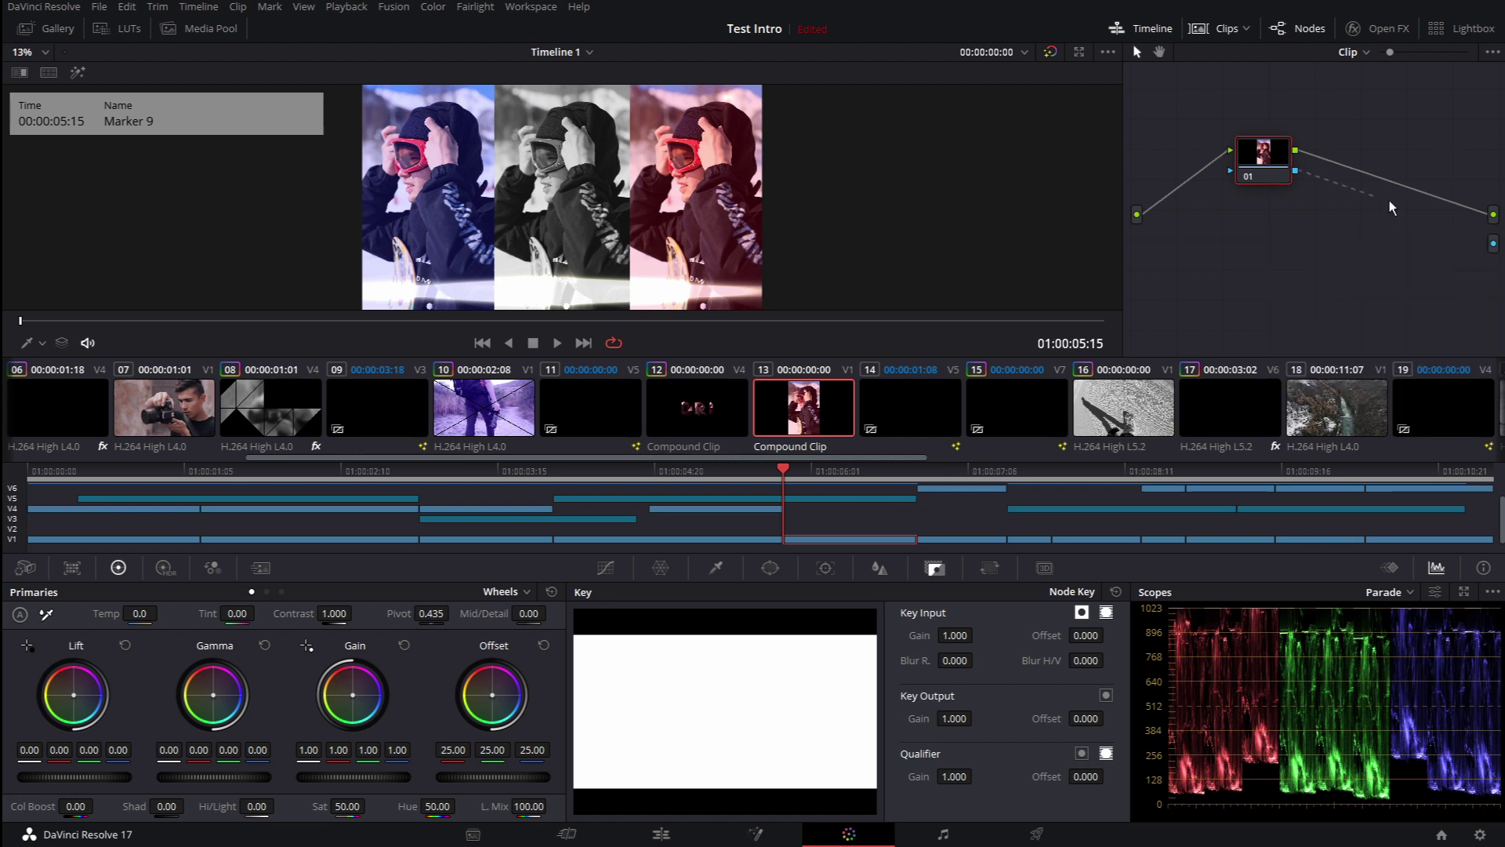
right_click(1278, 166)
mouse_move(1333, 434)
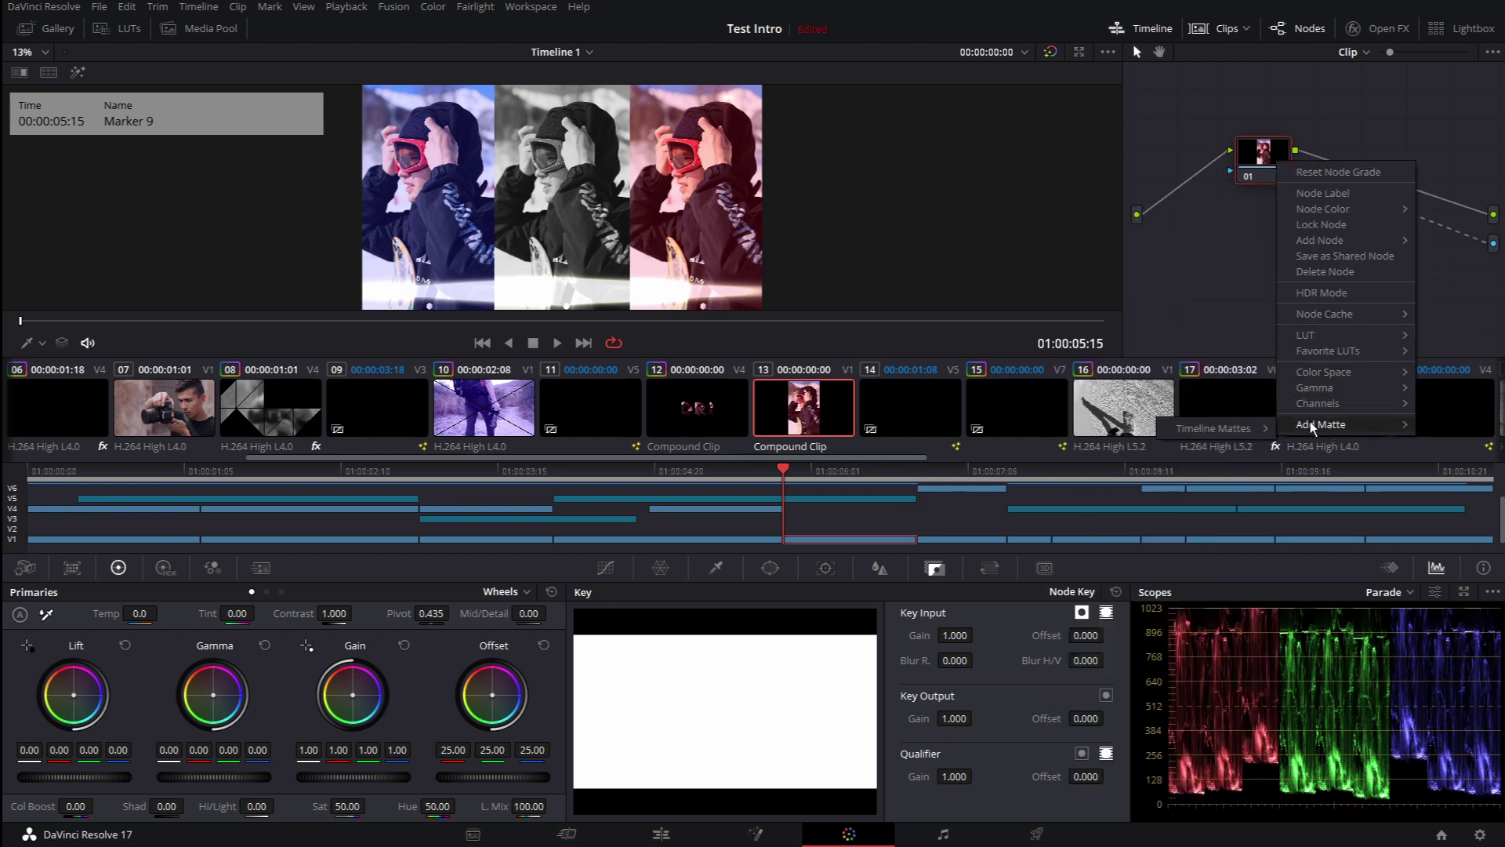
mouse_move(1271, 428)
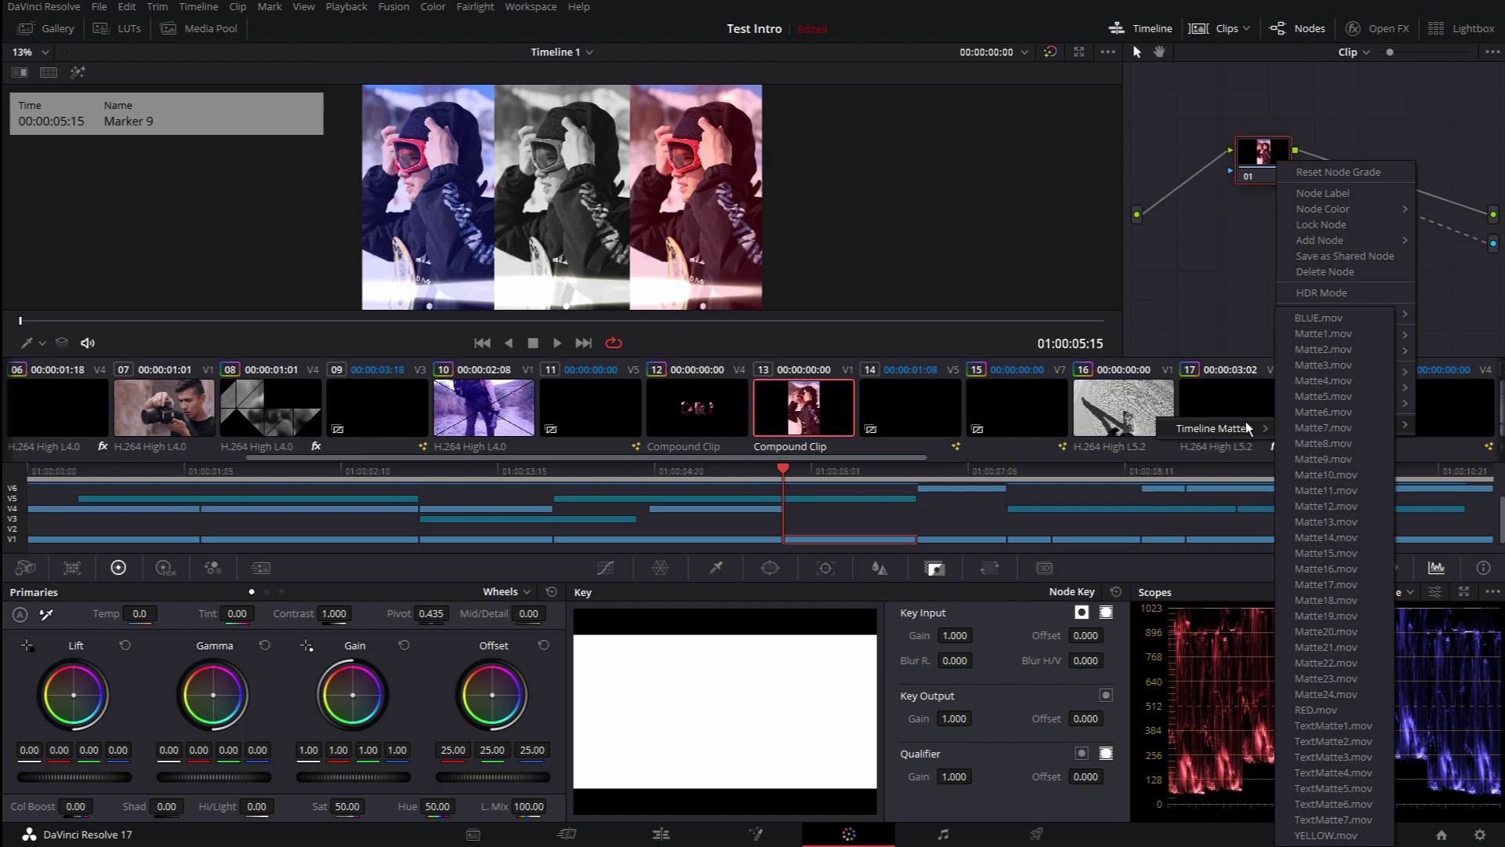
click(1349, 679)
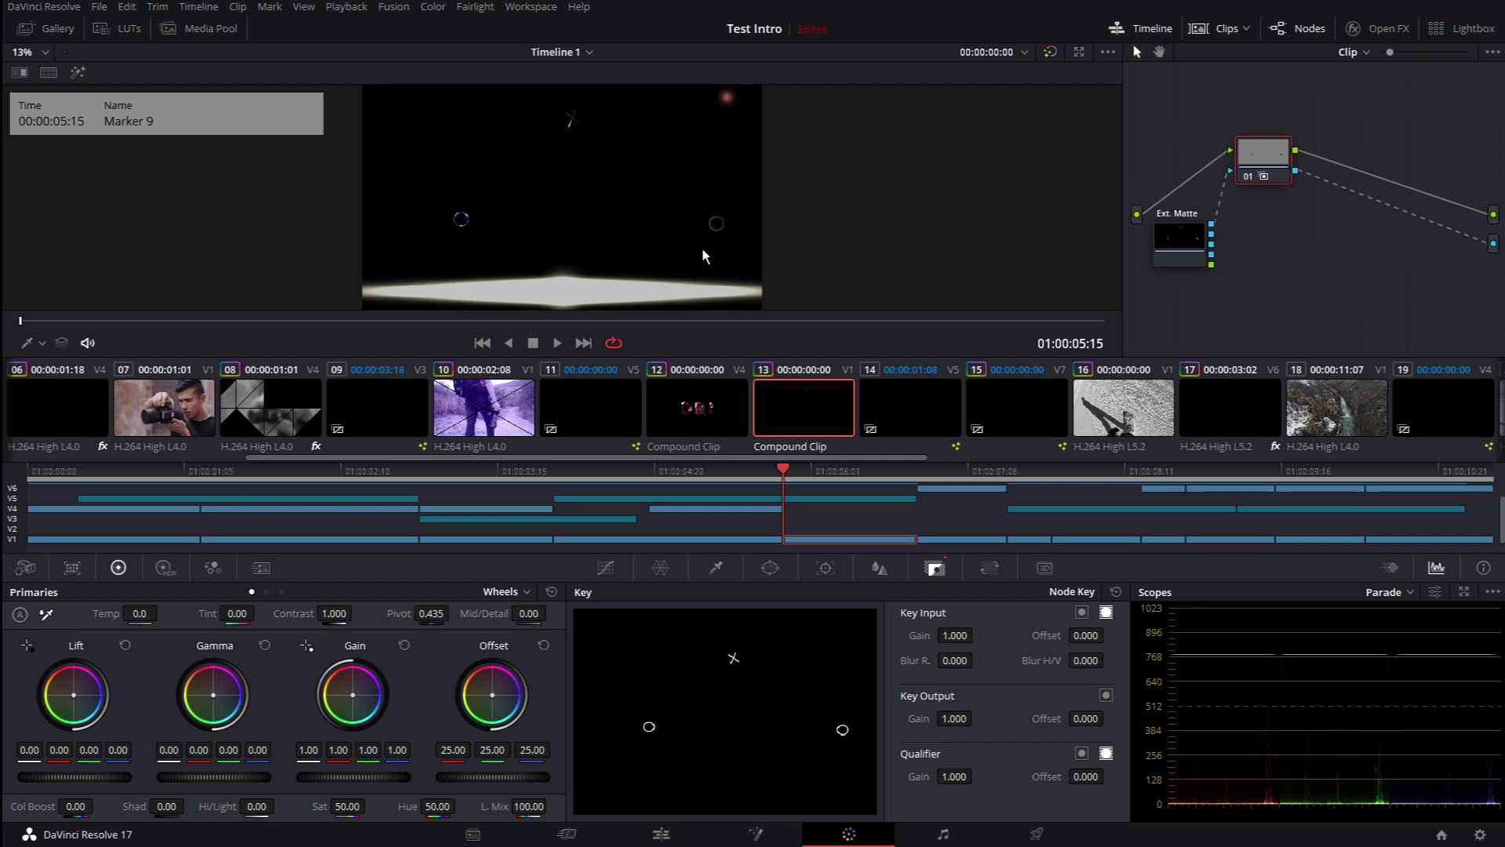
click(1082, 613)
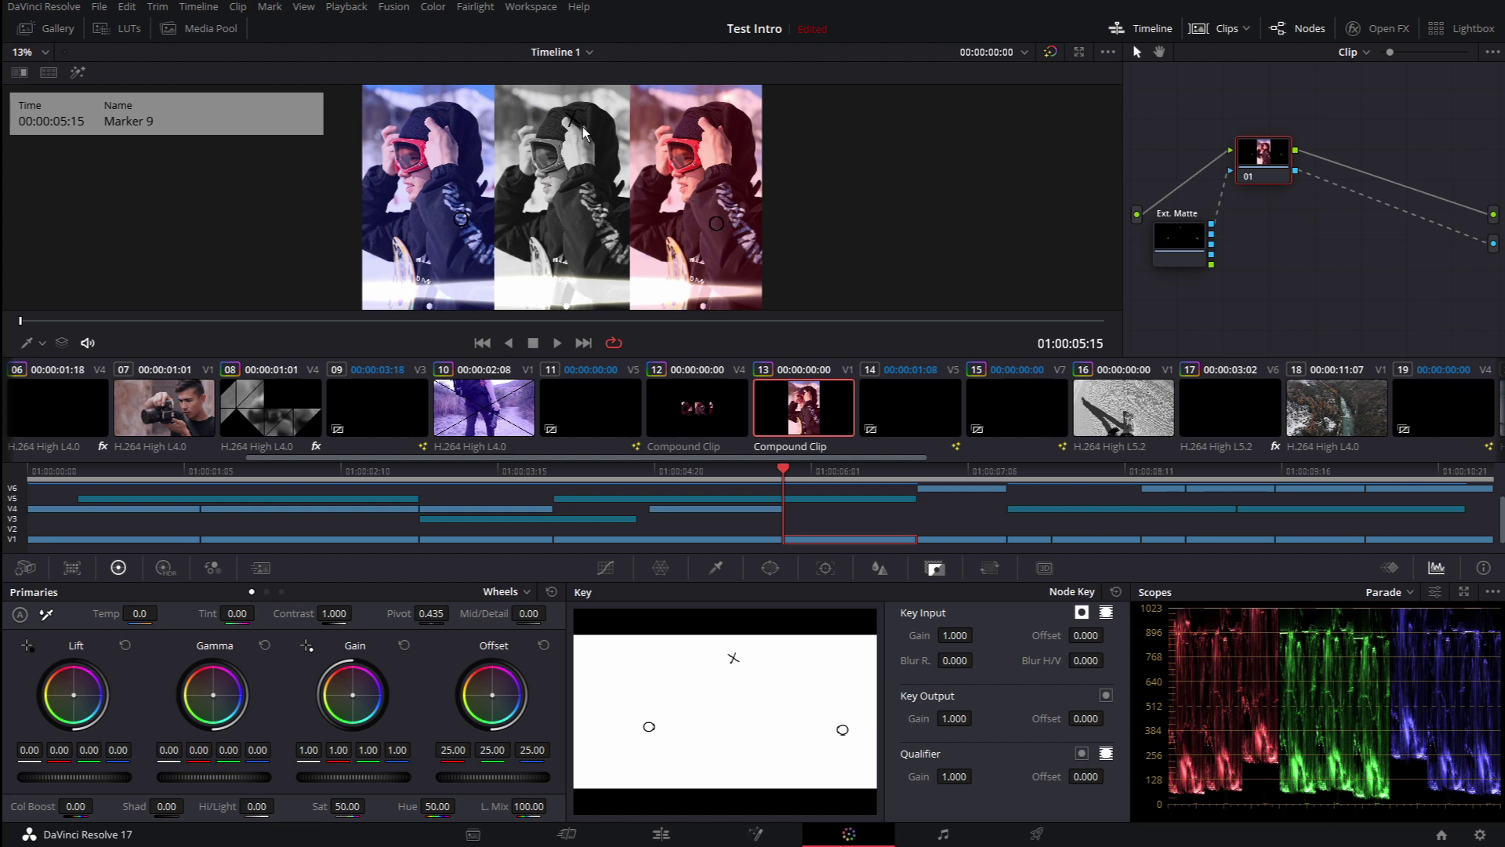
Delete that Ext. Matte node, re-add a timeline matte to node 01, and invert its key.
click(1176, 251)
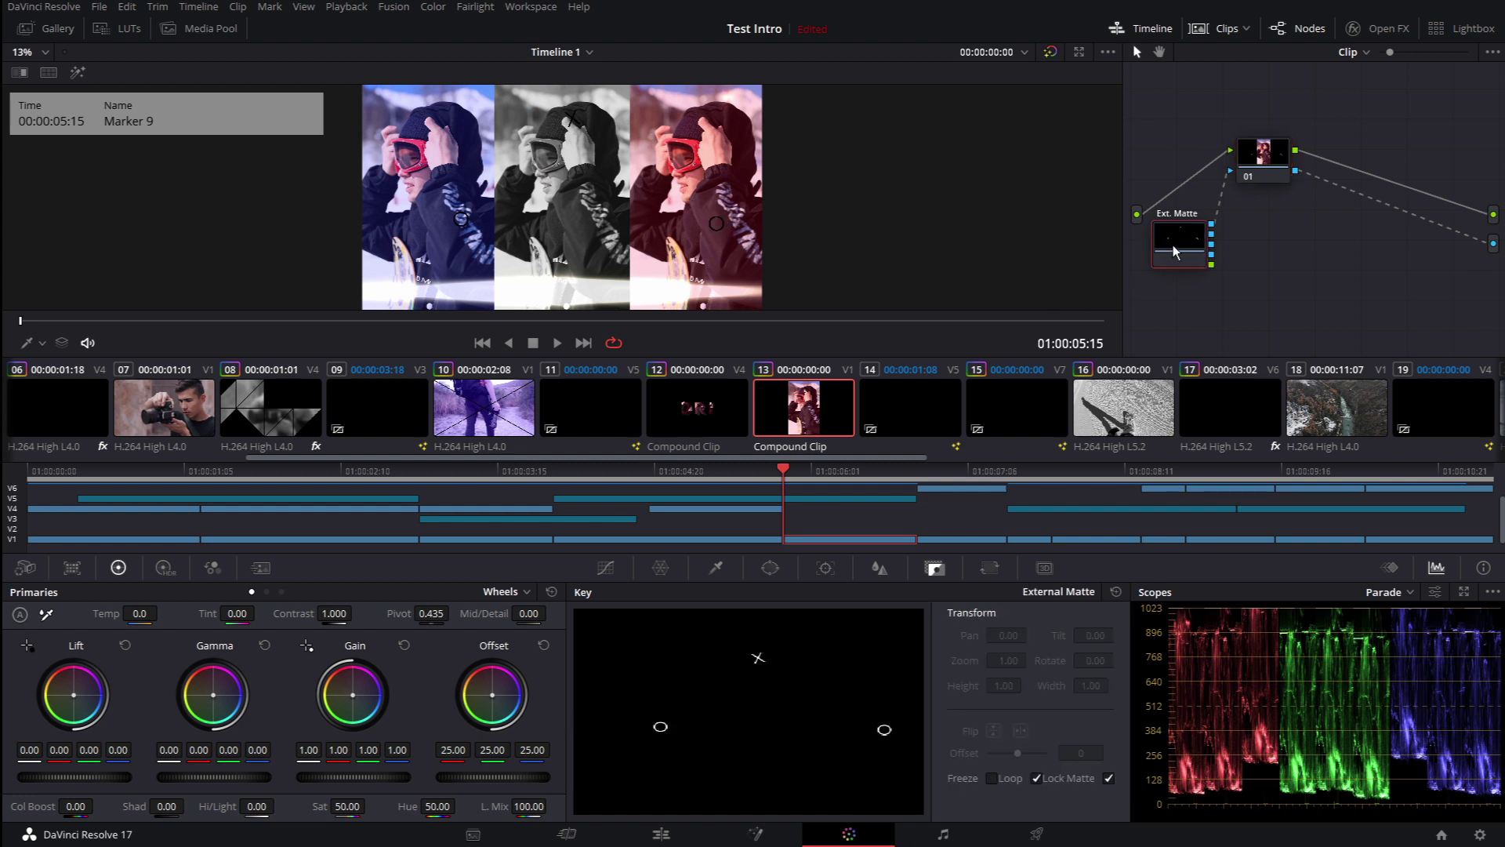
key(Delete)
right_click(1255, 161)
mouse_move(1332, 350)
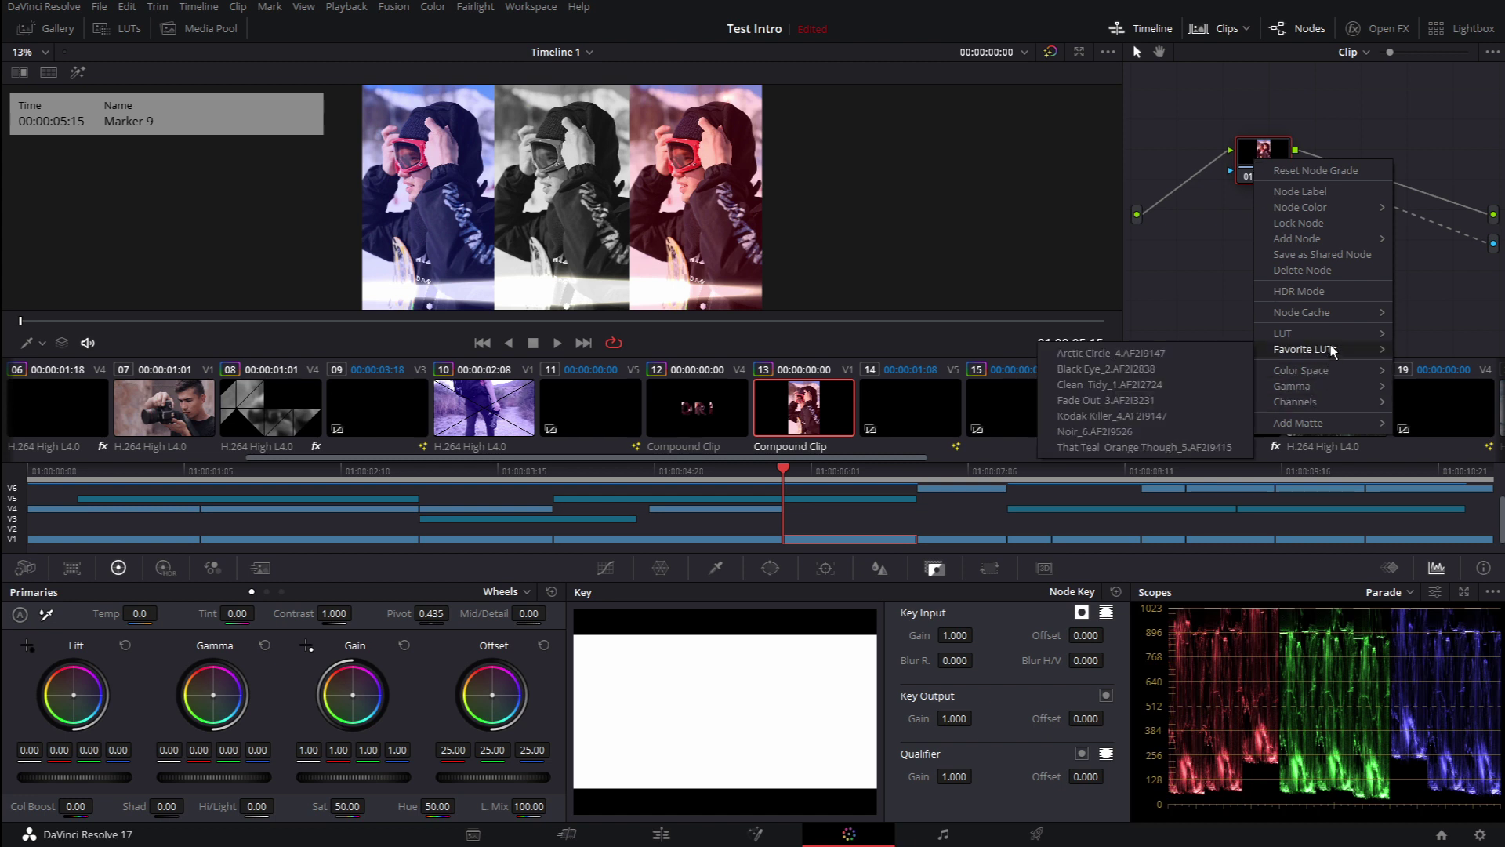
mouse_move(1305, 424)
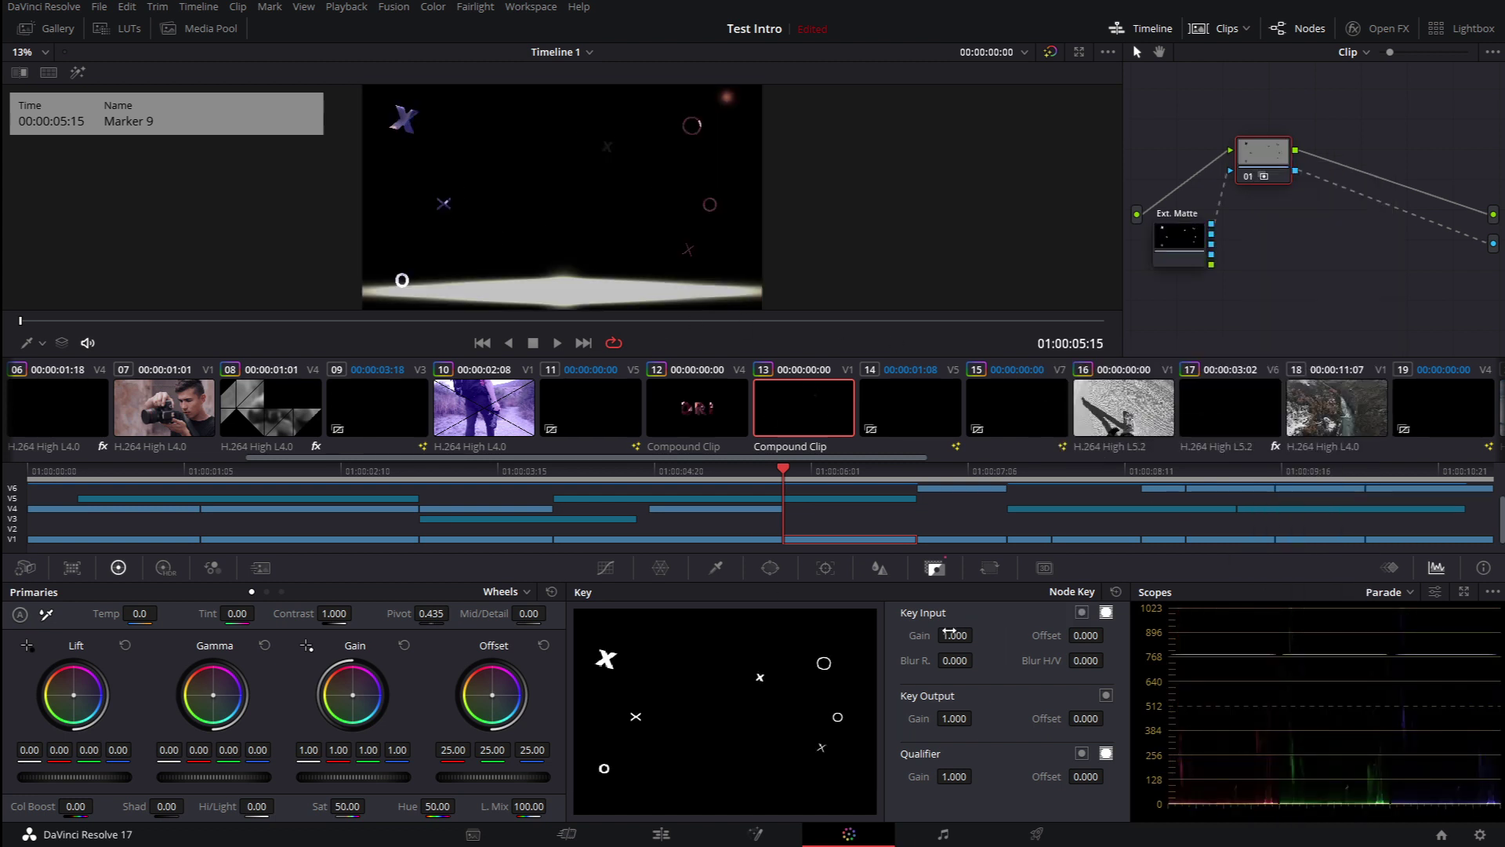
click(1082, 612)
click(789, 471)
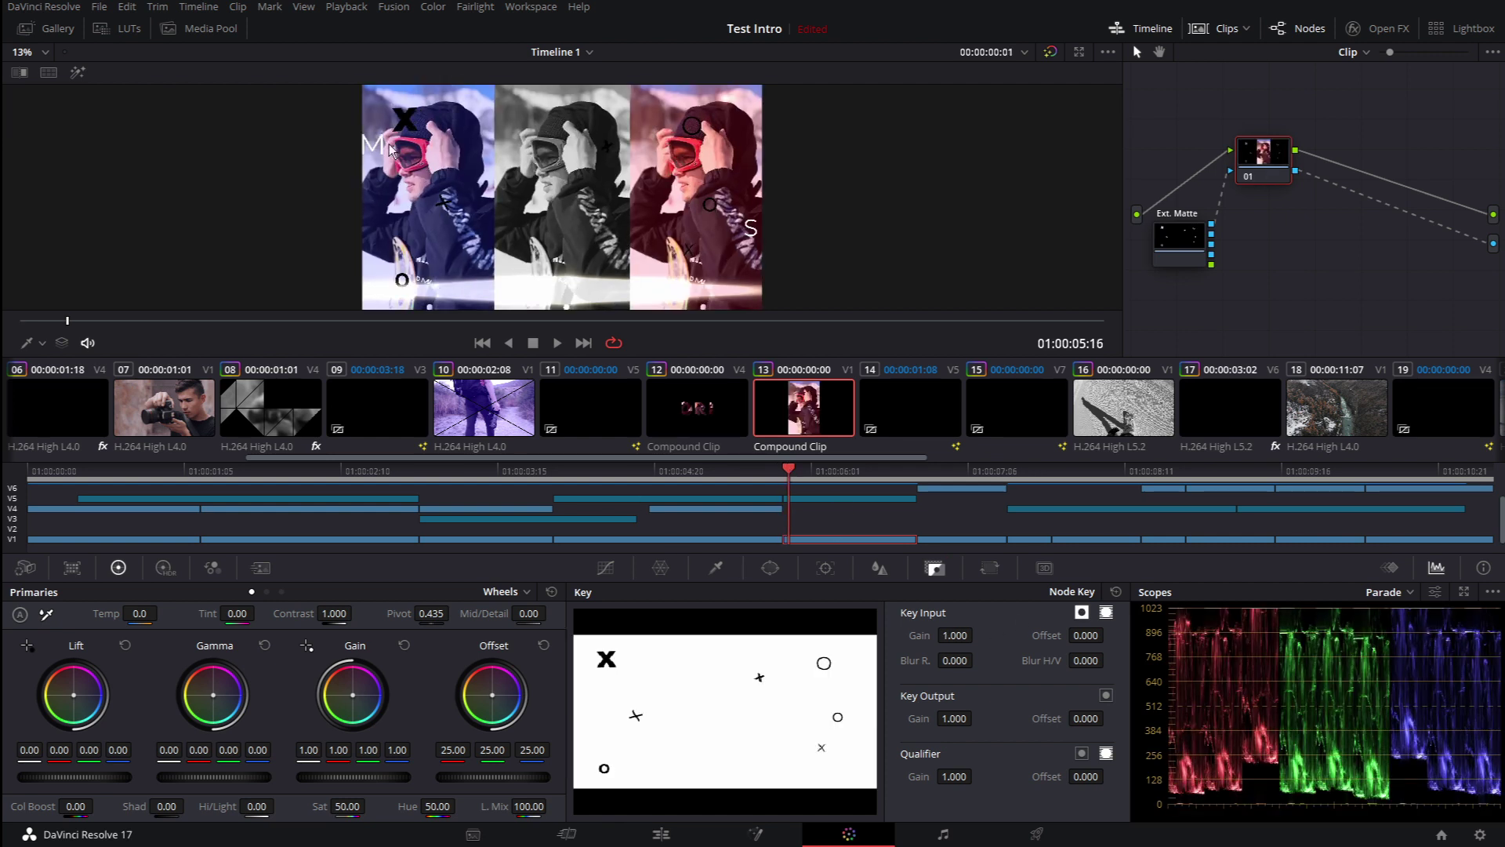
drag(788, 477, 792, 478)
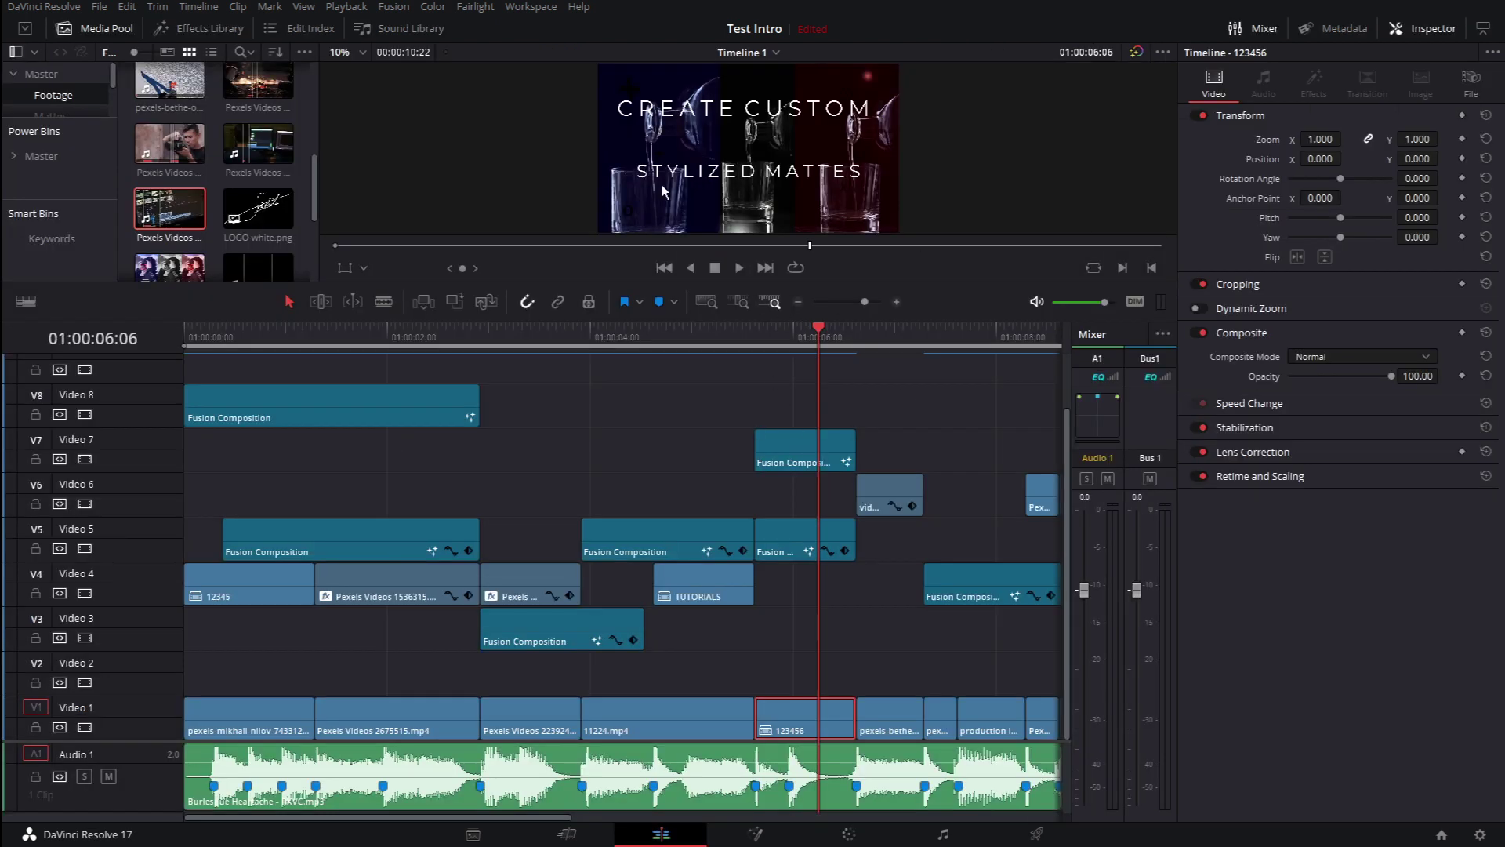
At Marker 11, temporarily disable the pexels-bethe-observer-6818701.mp4 clip on V1 to reveal the layers above.
drag(817, 324, 856, 327)
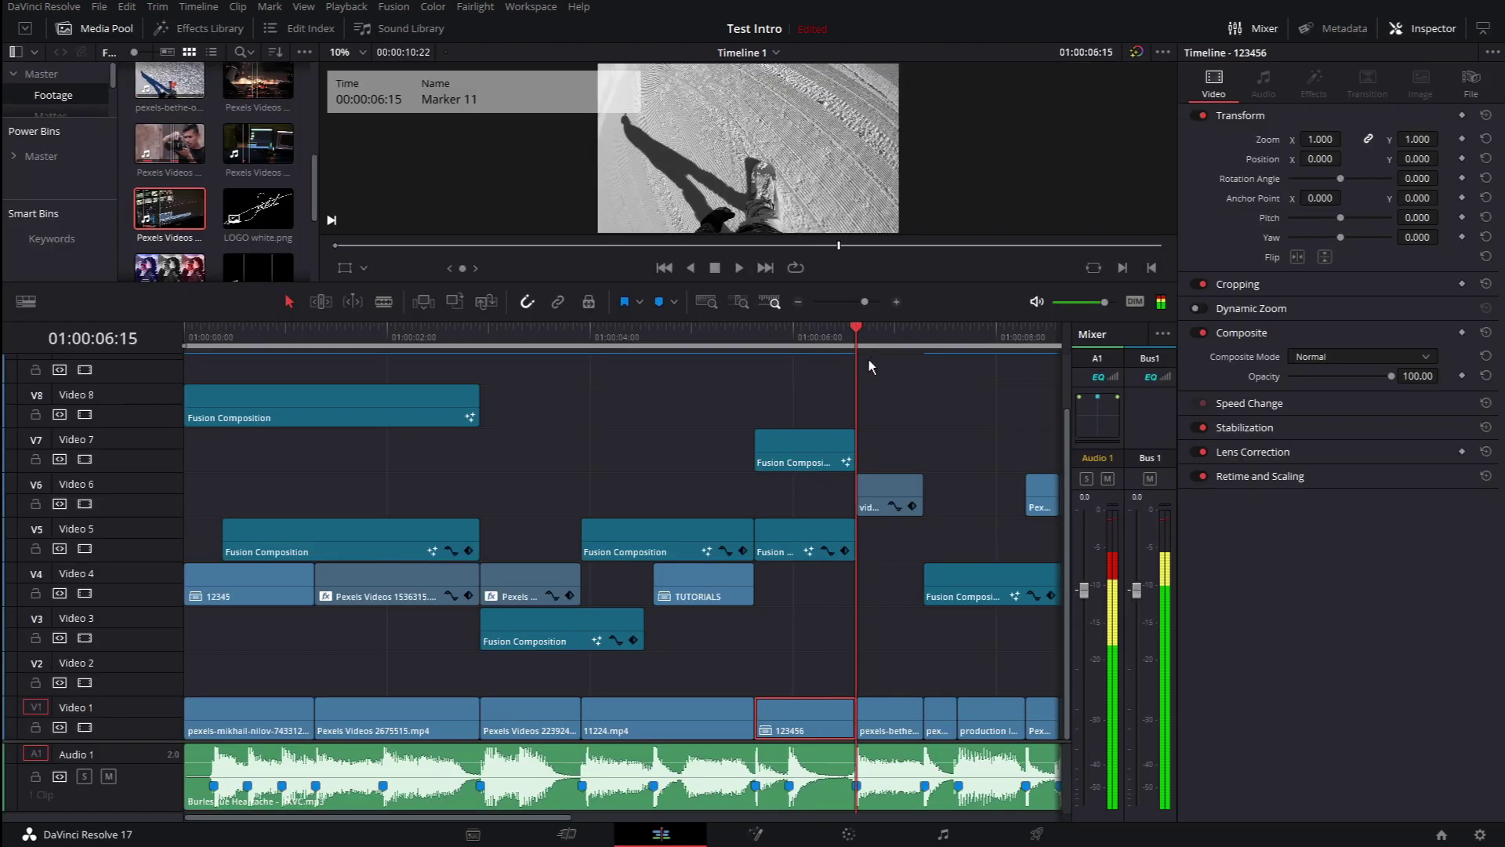
click(896, 714)
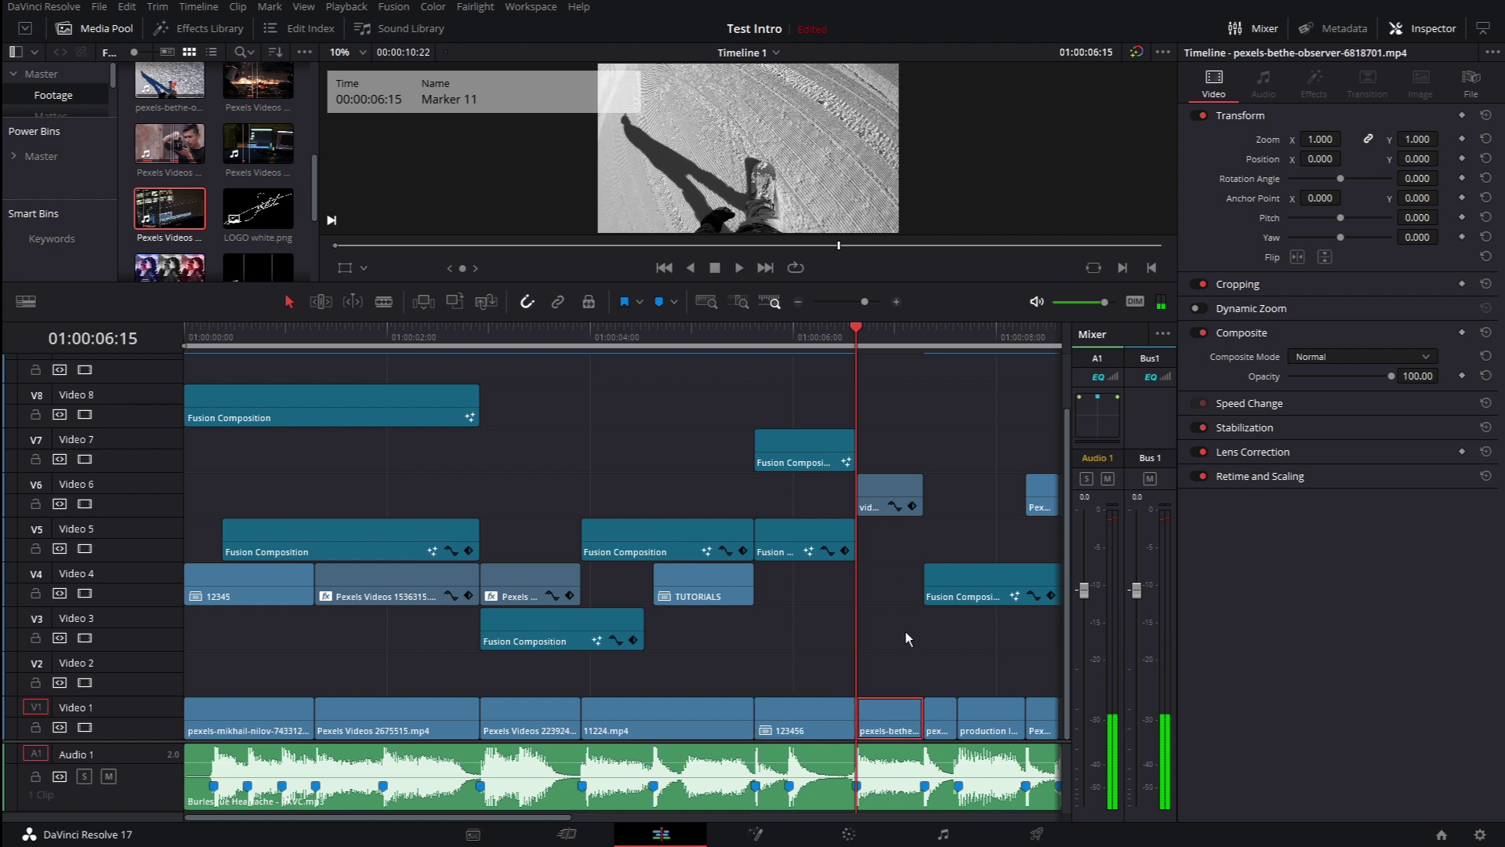
key(d)
key(d)
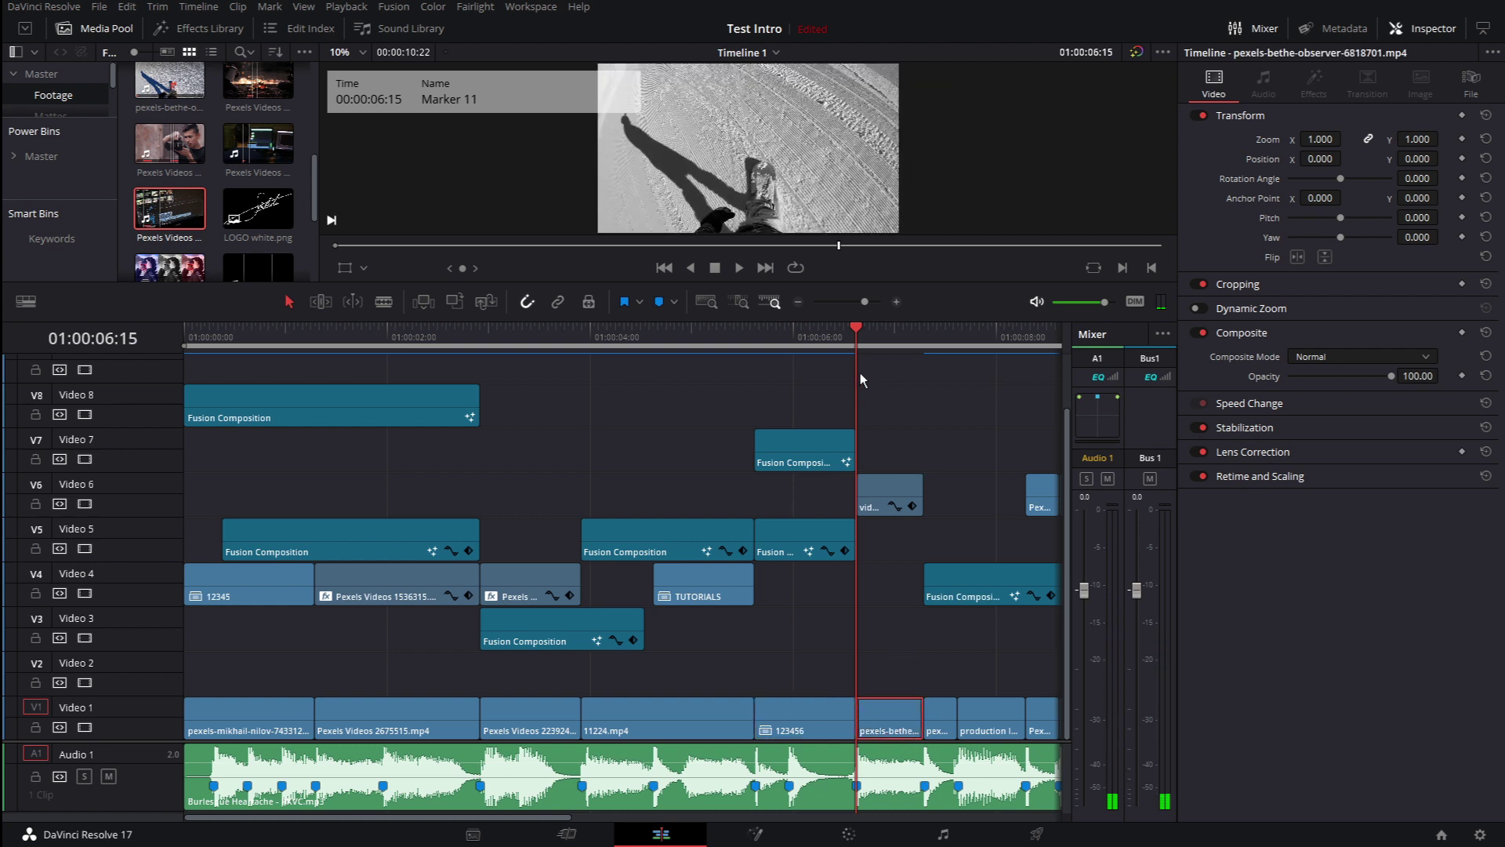
click(878, 333)
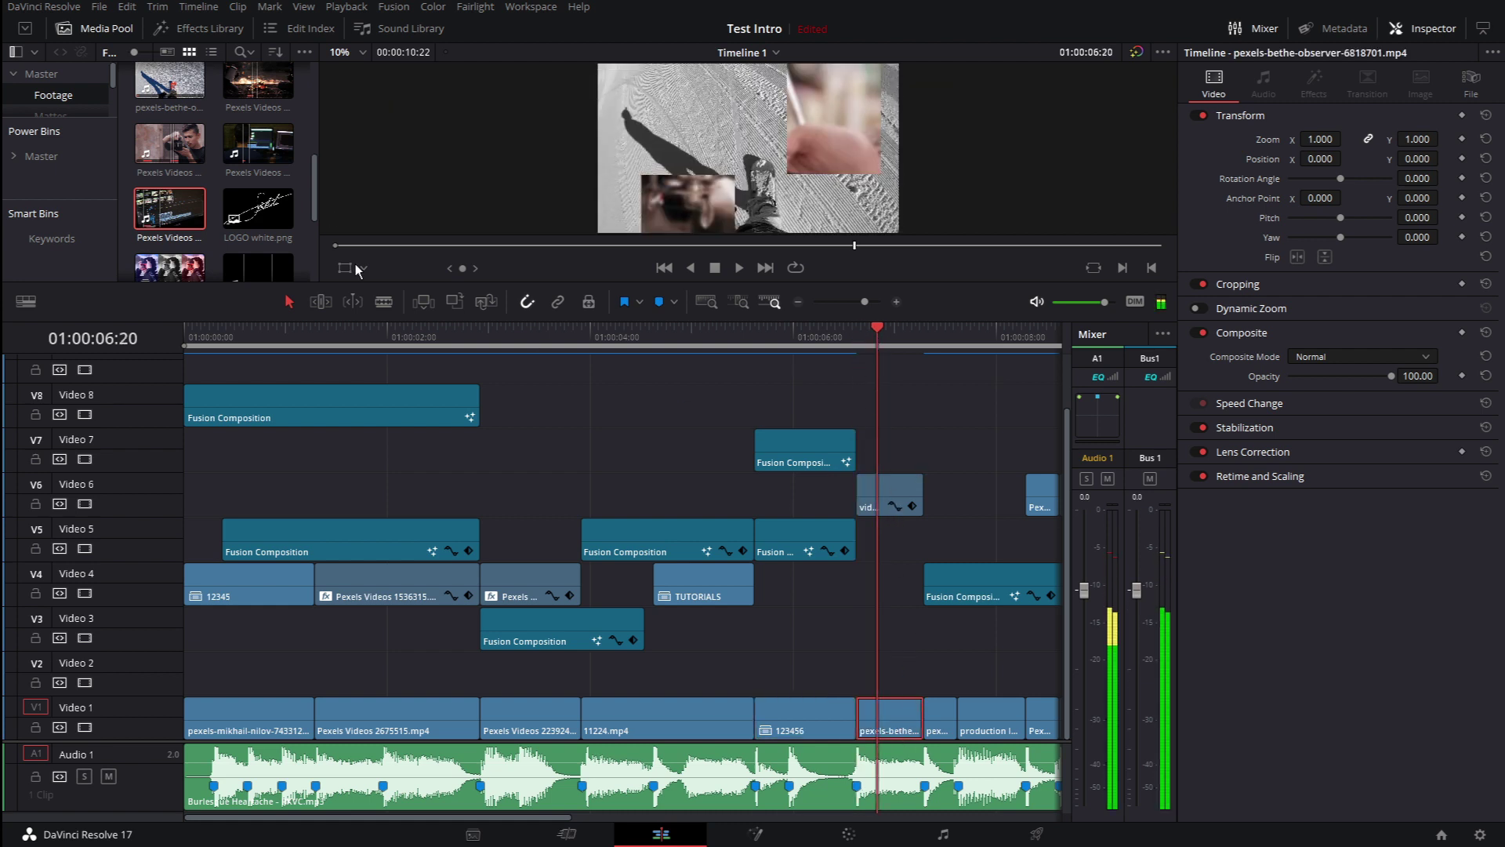
Preview video (1).mp4 from the media pool, then select it on Video 6 and show its Gaussian Blur settings.
drag(312, 169, 312, 86)
click(177, 116)
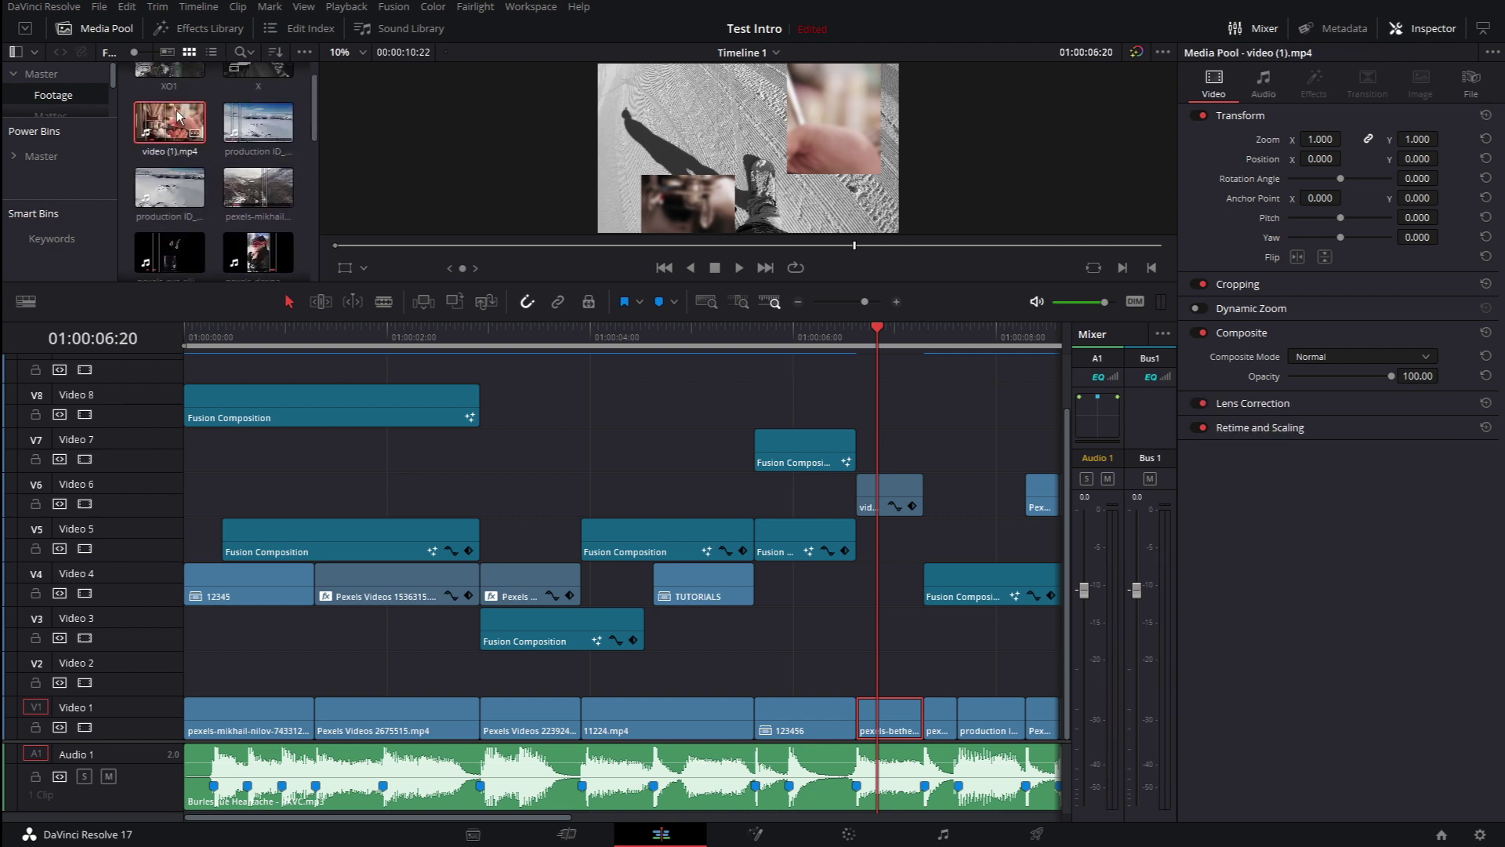
double_click(185, 117)
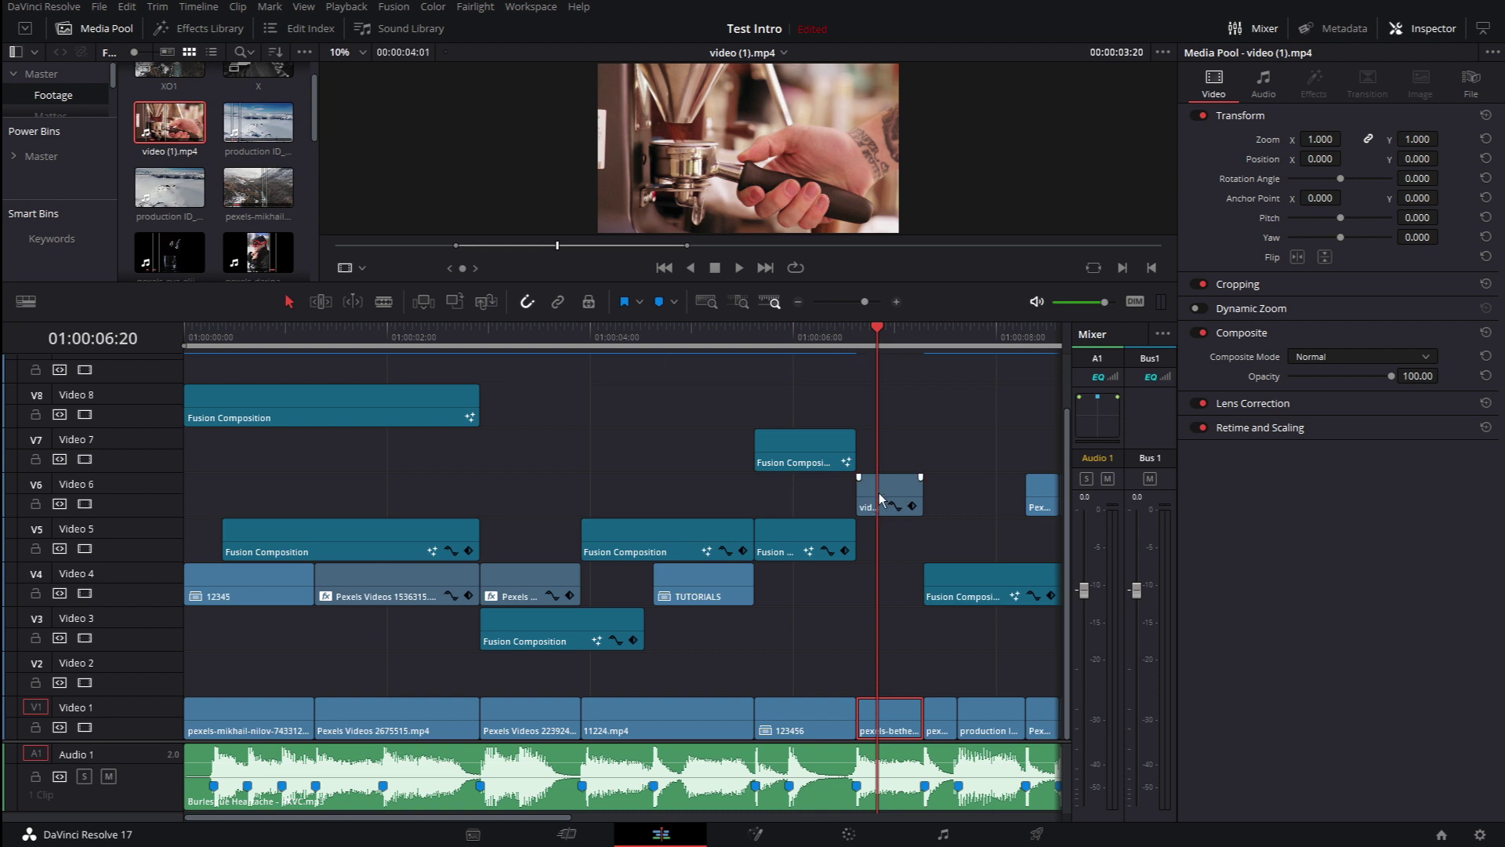
click(881, 340)
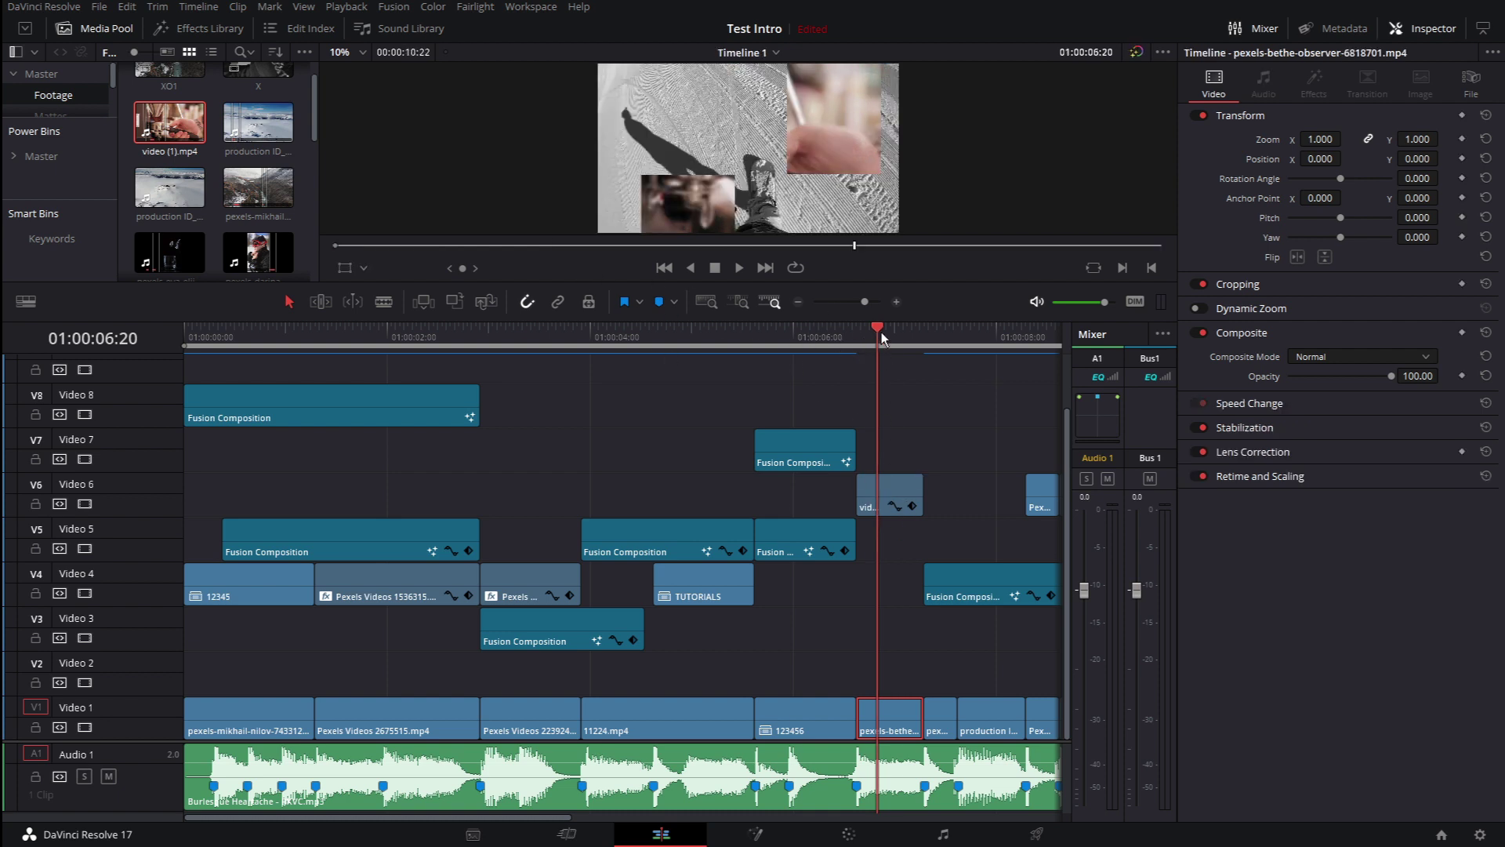
click(887, 499)
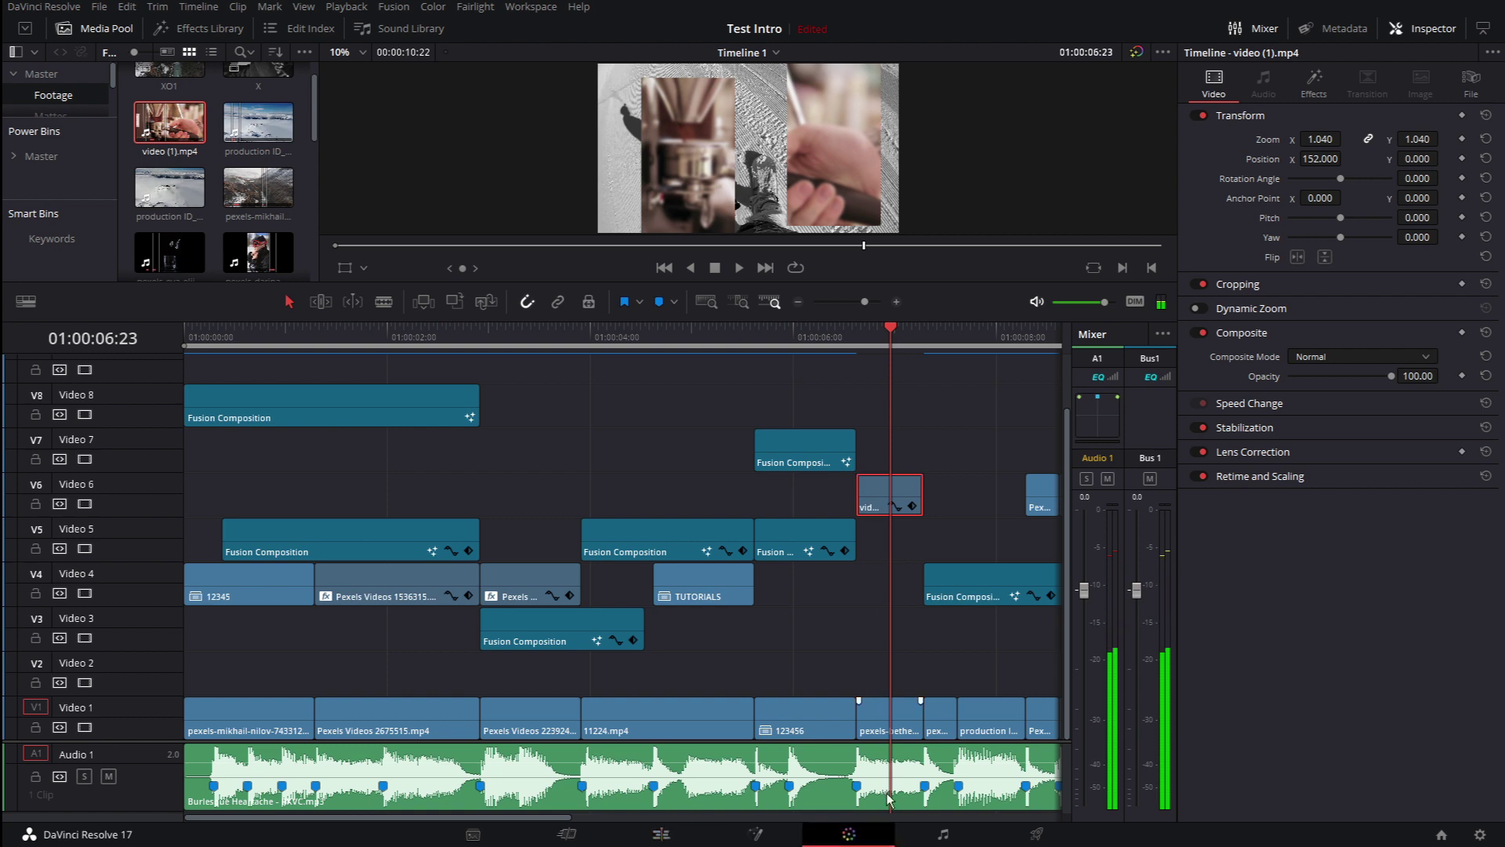
click(661, 833)
click(1314, 82)
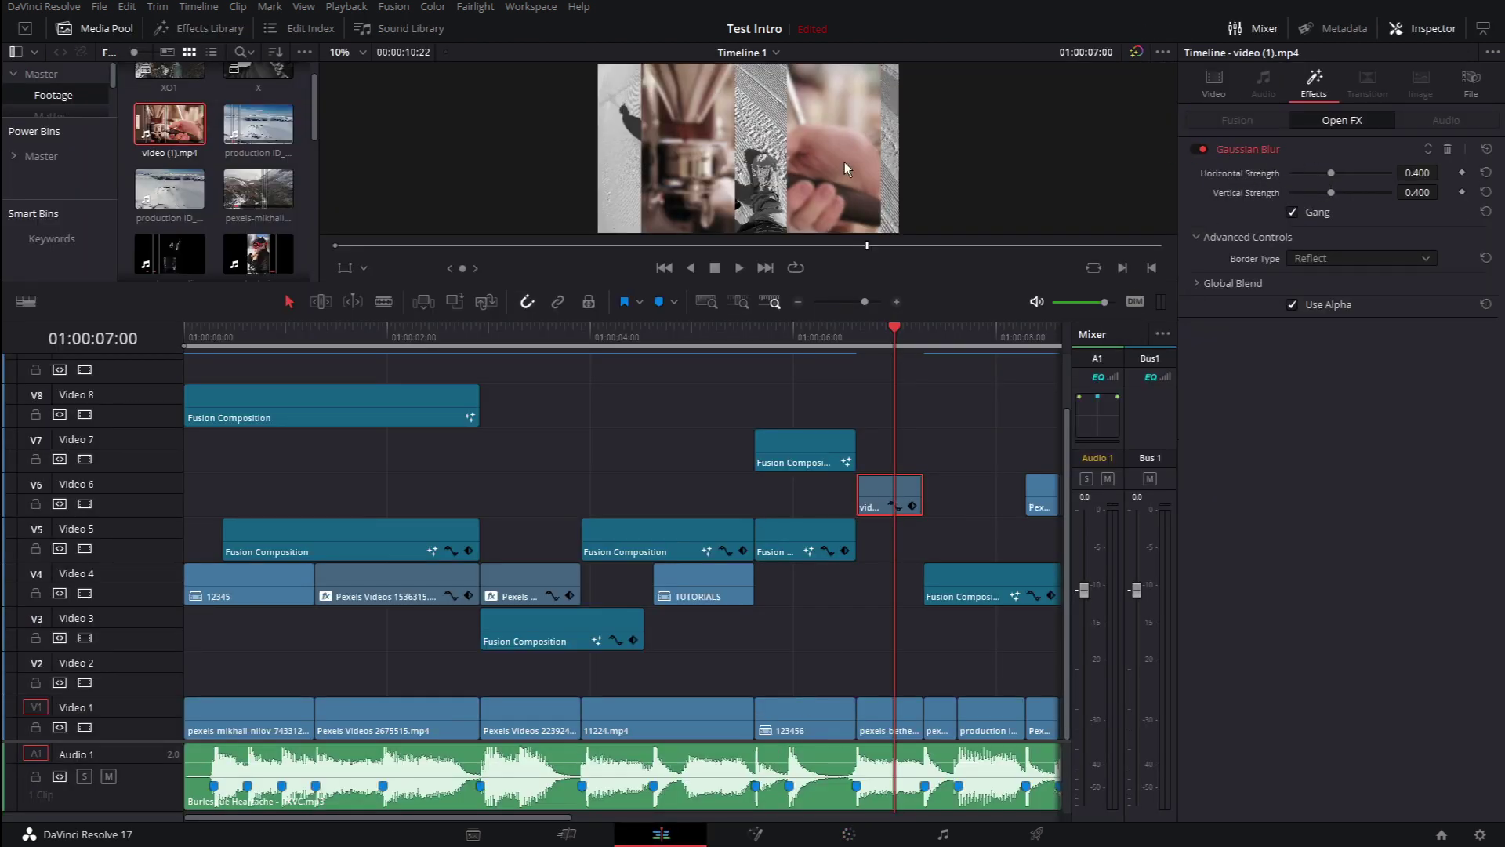
Scrub past Markers 12 and 13 and inspect the Video 4 Fusion Composition's Add mode at 23.66 opacity.
scroll(914, 397, right, 5)
drag(711, 330, 735, 331)
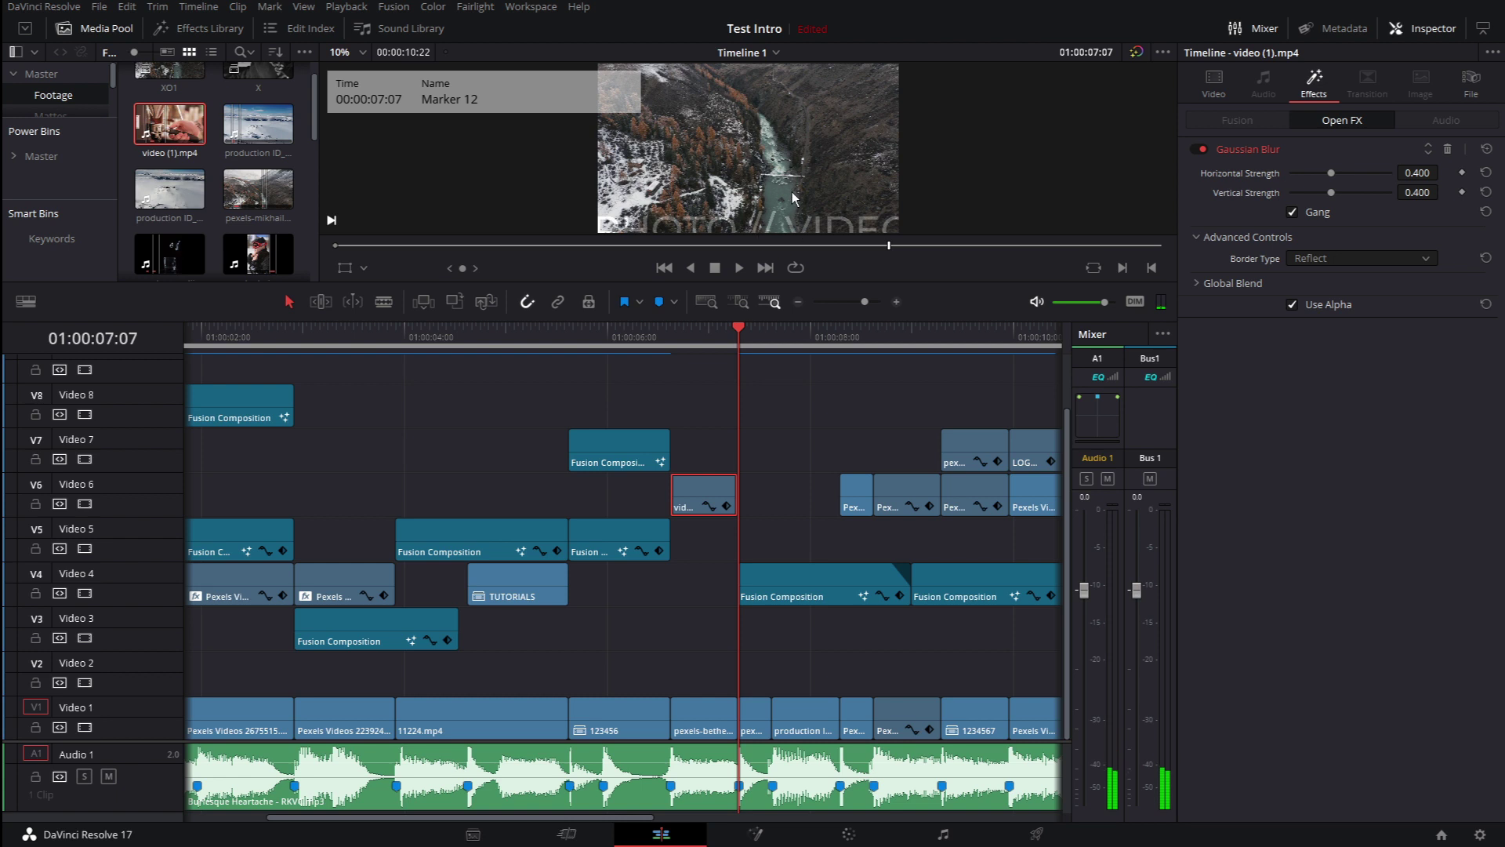
drag(740, 331, 763, 329)
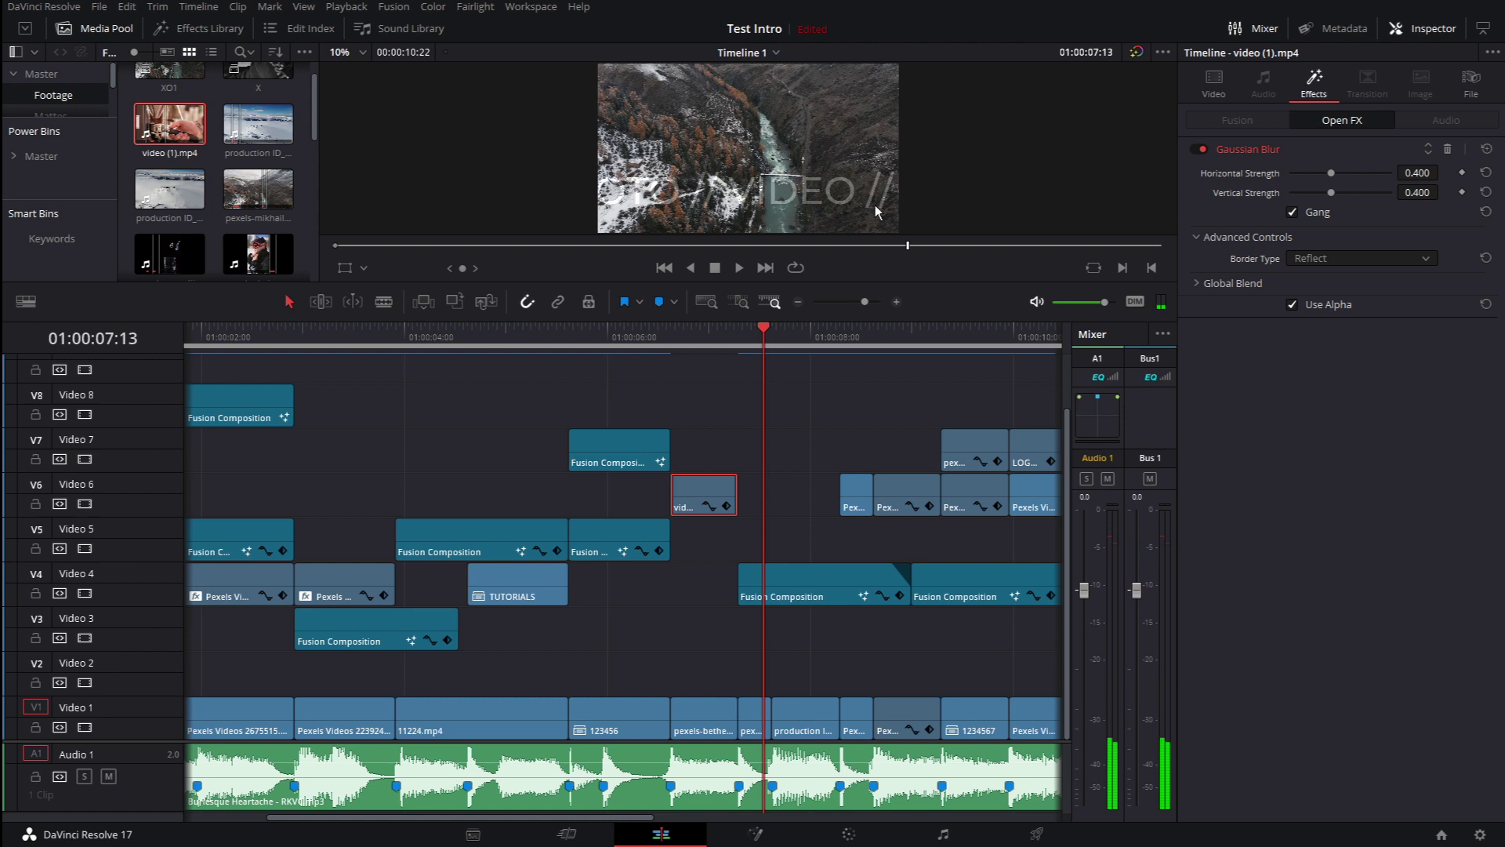
click(824, 584)
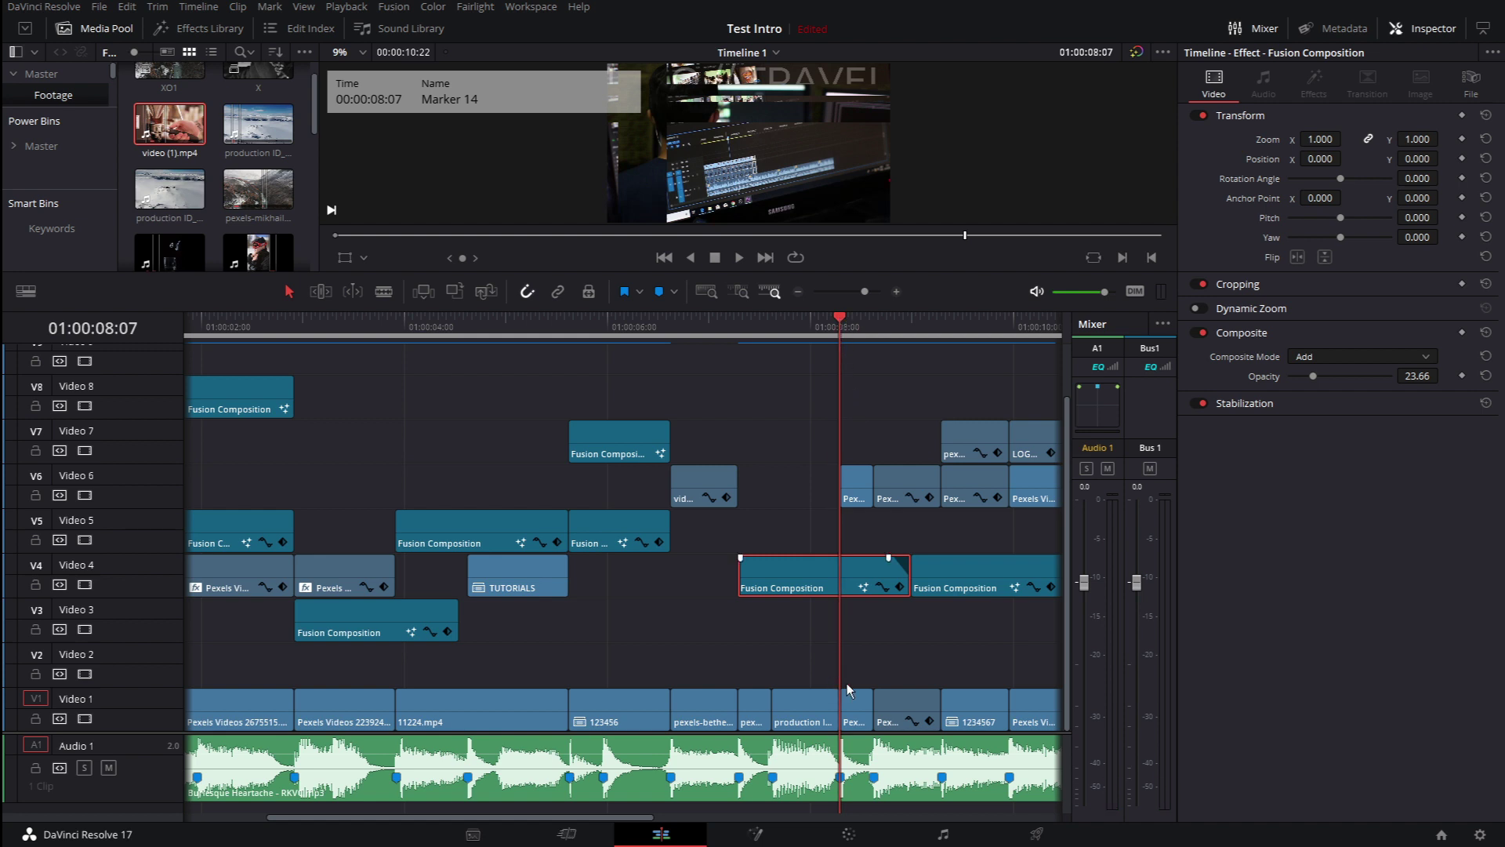
Select the Pexels Videos 1536322.mp4 clip on Video 6 and open it on the Color page.
click(853, 702)
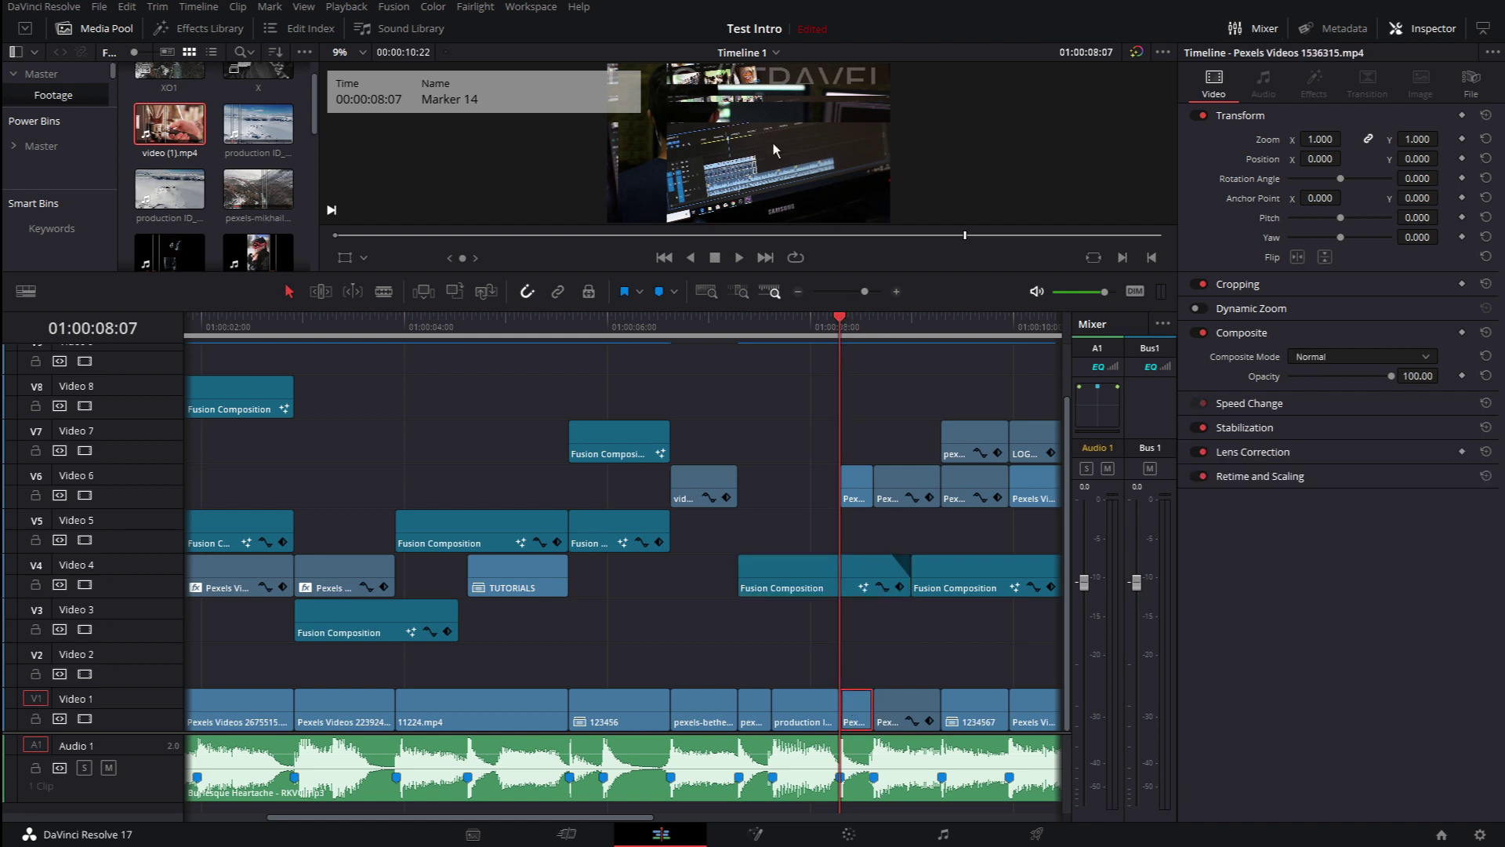
click(858, 486)
key(shift+6)
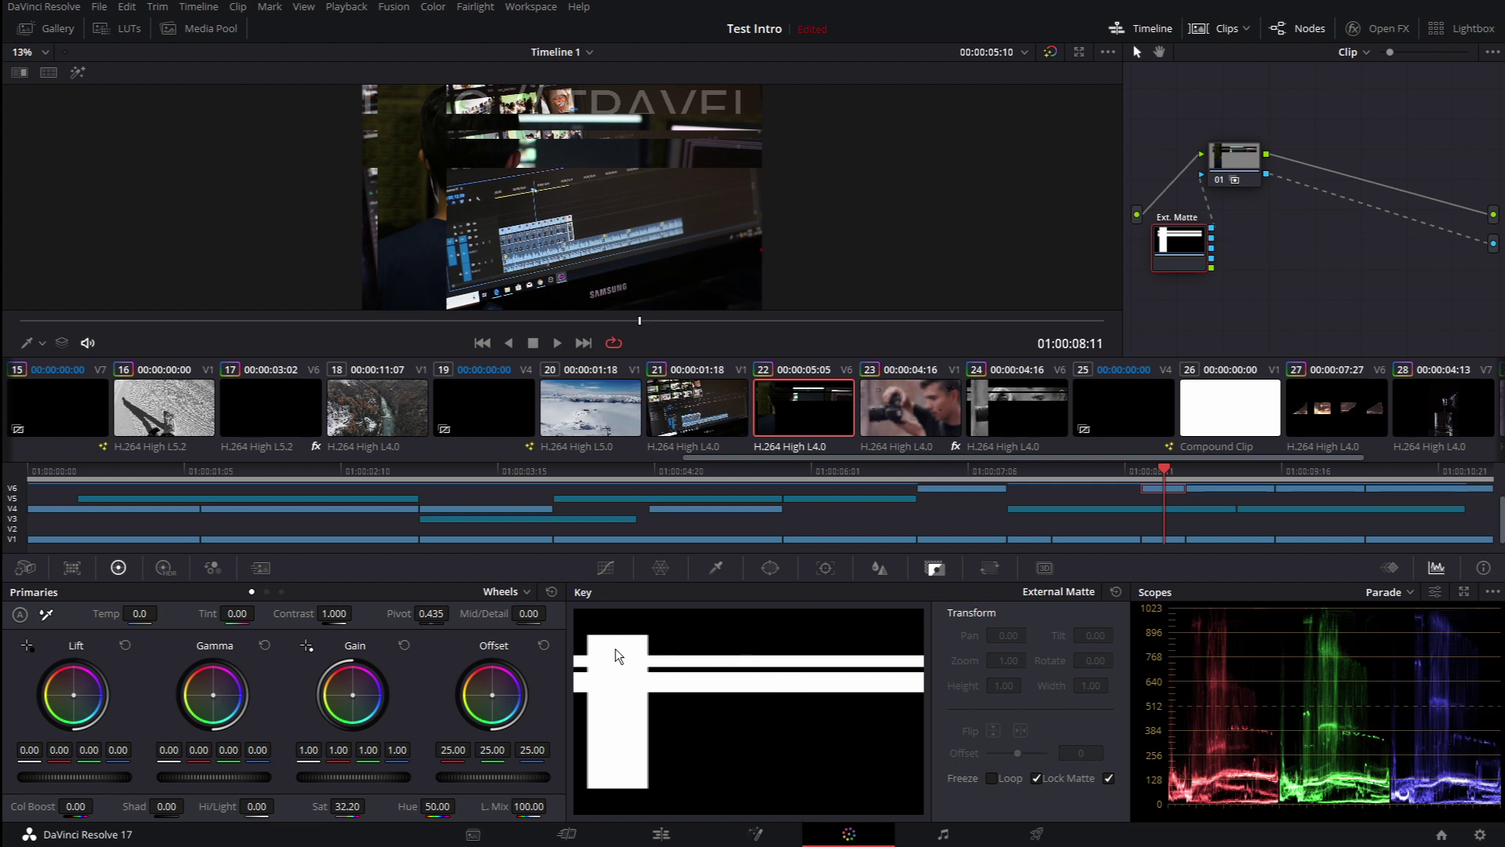
Return to the Edit page with the playhead at Marker 15, 01:00:08:15.
key(shift+4)
click(872, 316)
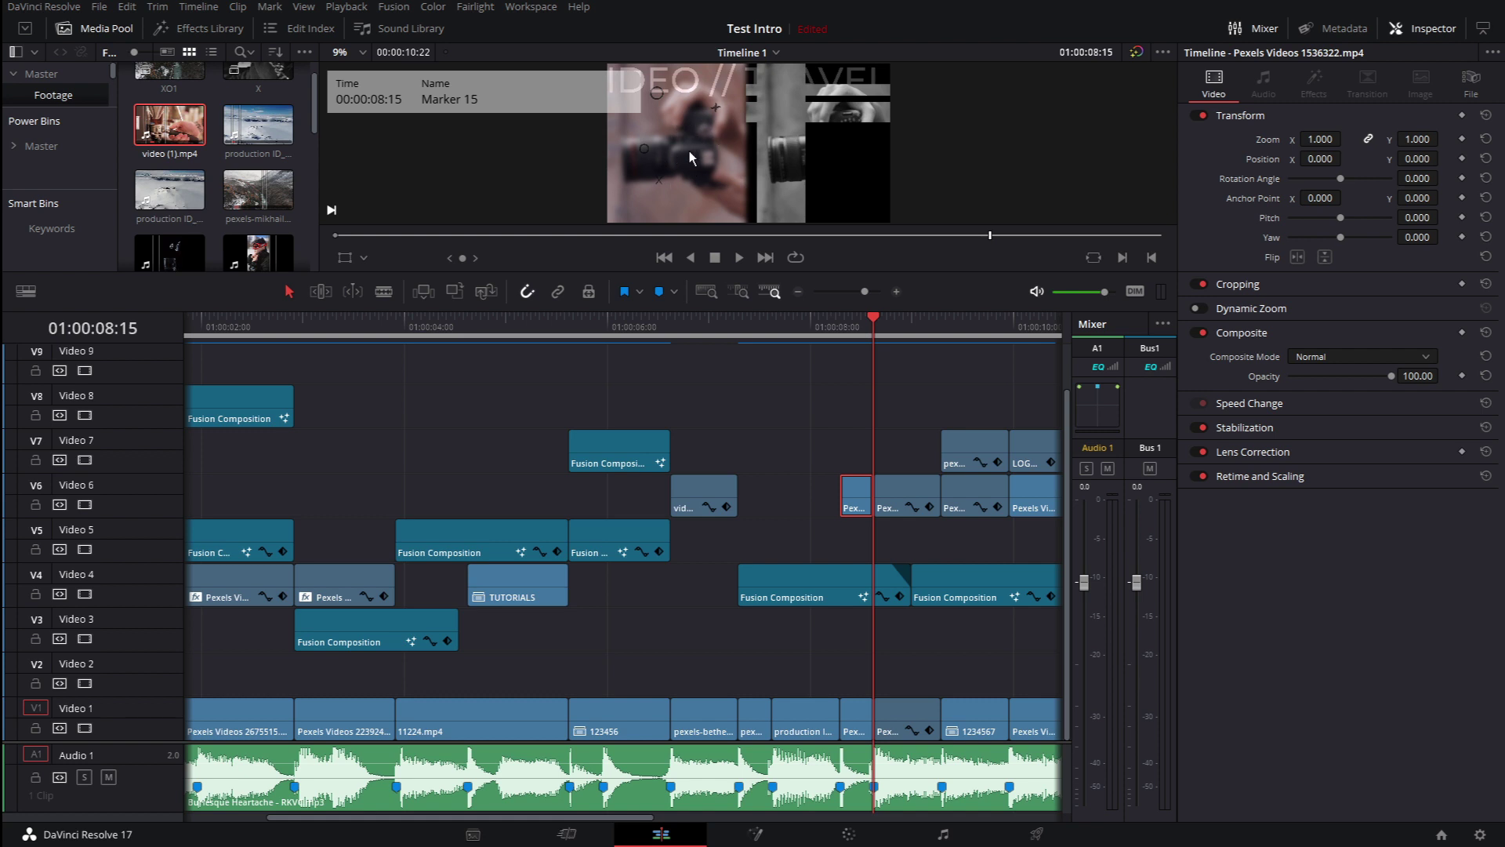
Check the Video 1 clip's cropping settings and scrub forward to 01:00:08:20.
key(shift+v)
click(1255, 287)
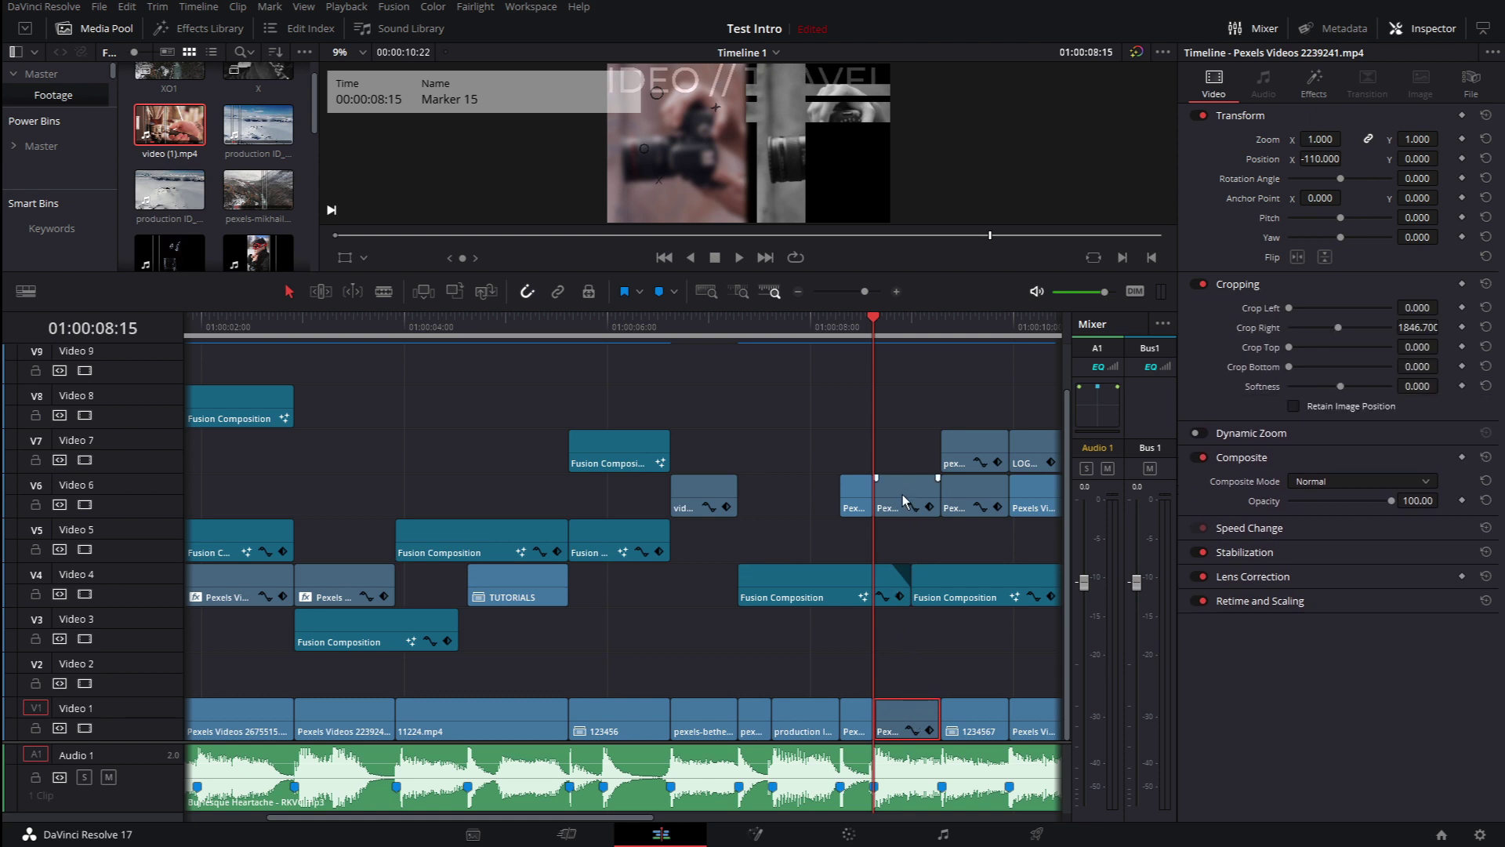
drag(875, 321, 895, 322)
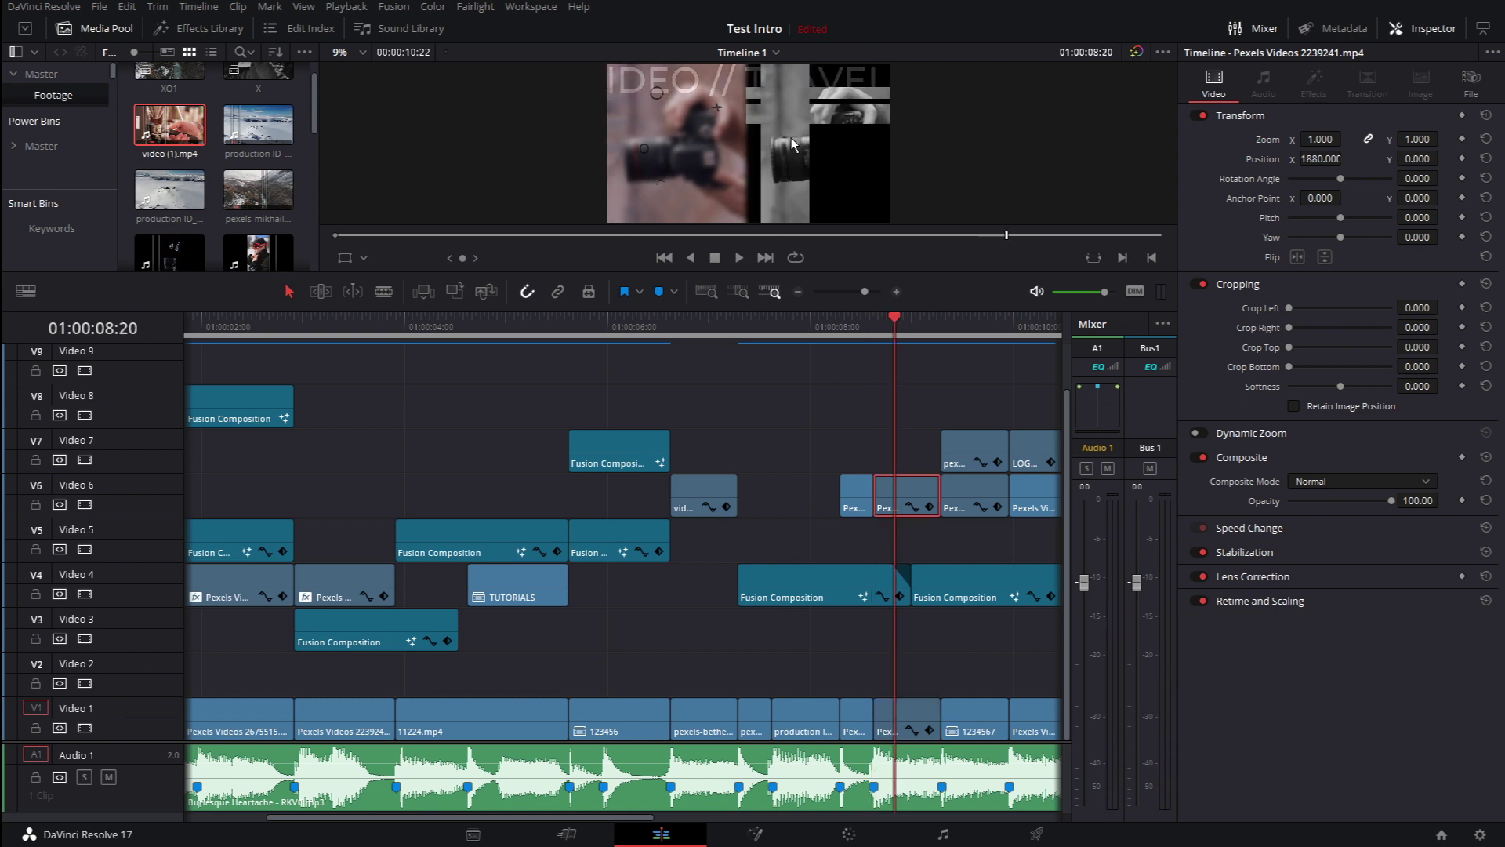
Play from Marker 14 and review the Gaussian Blur on Pexels Videos 2239241.mp4.
key(shift+Up)
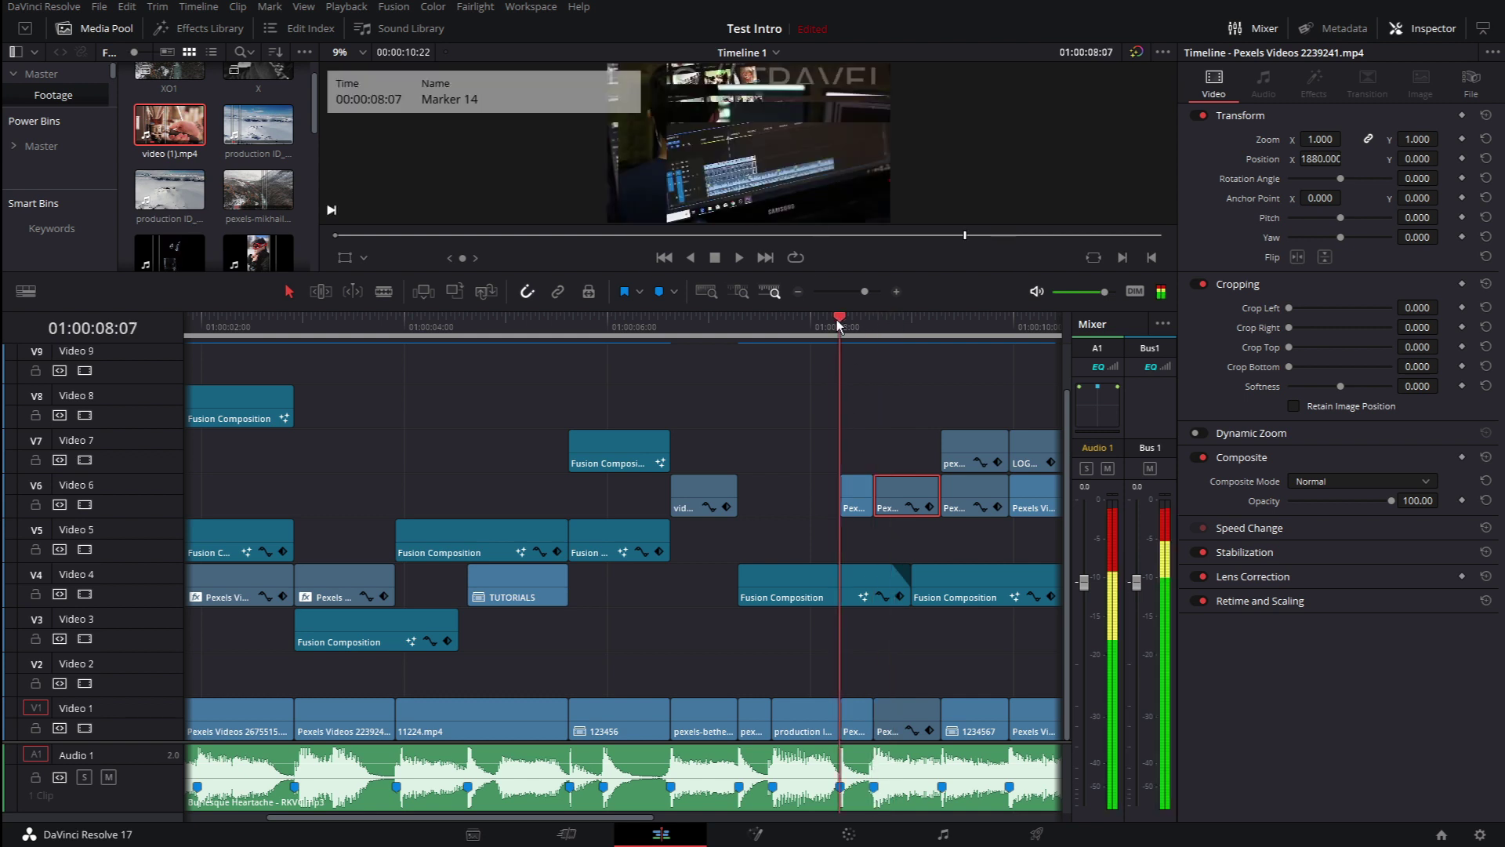
key(space)
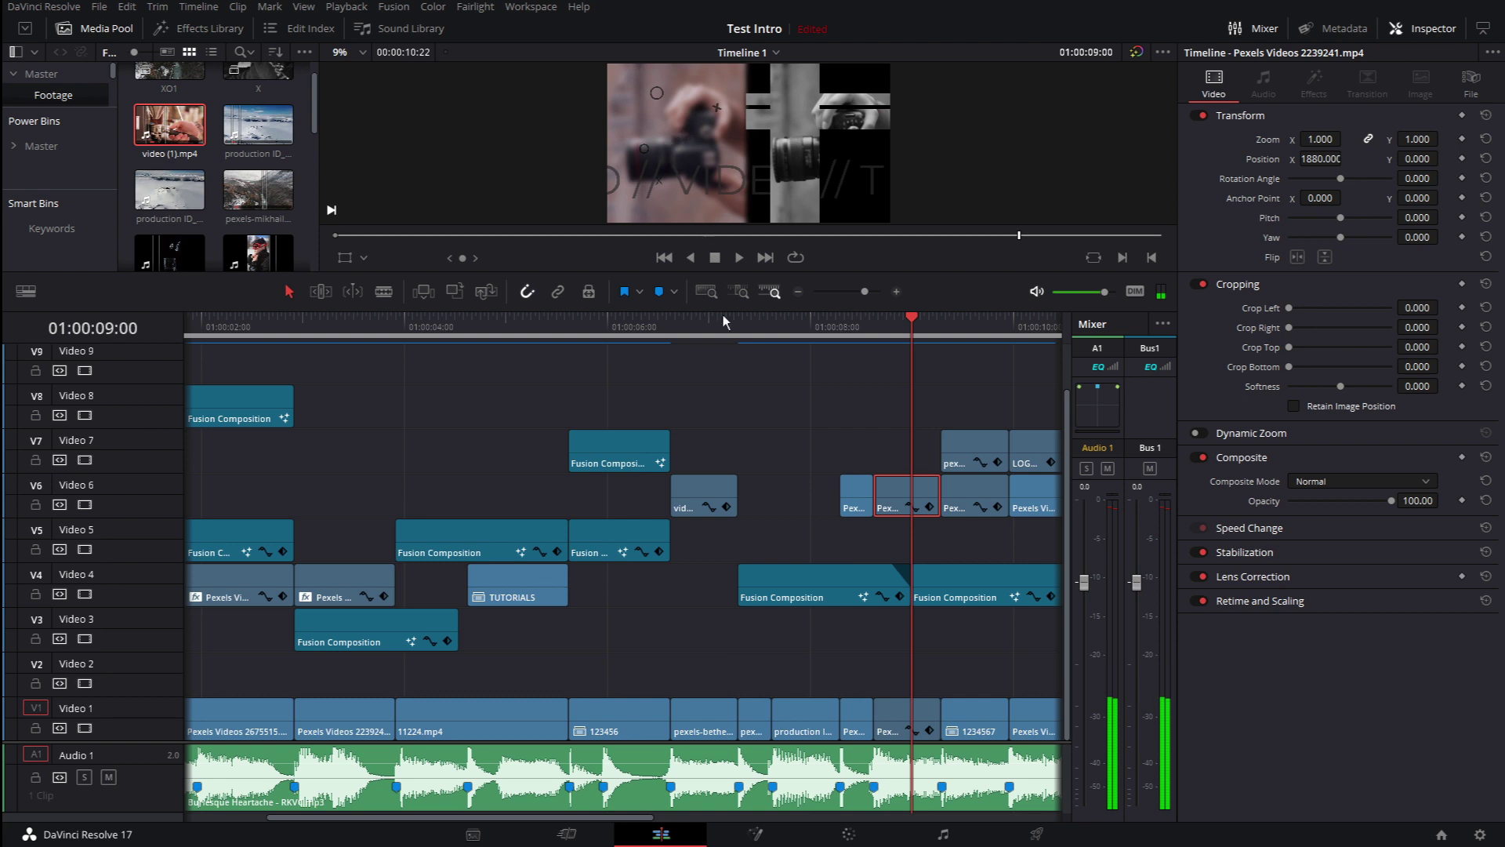
click(907, 715)
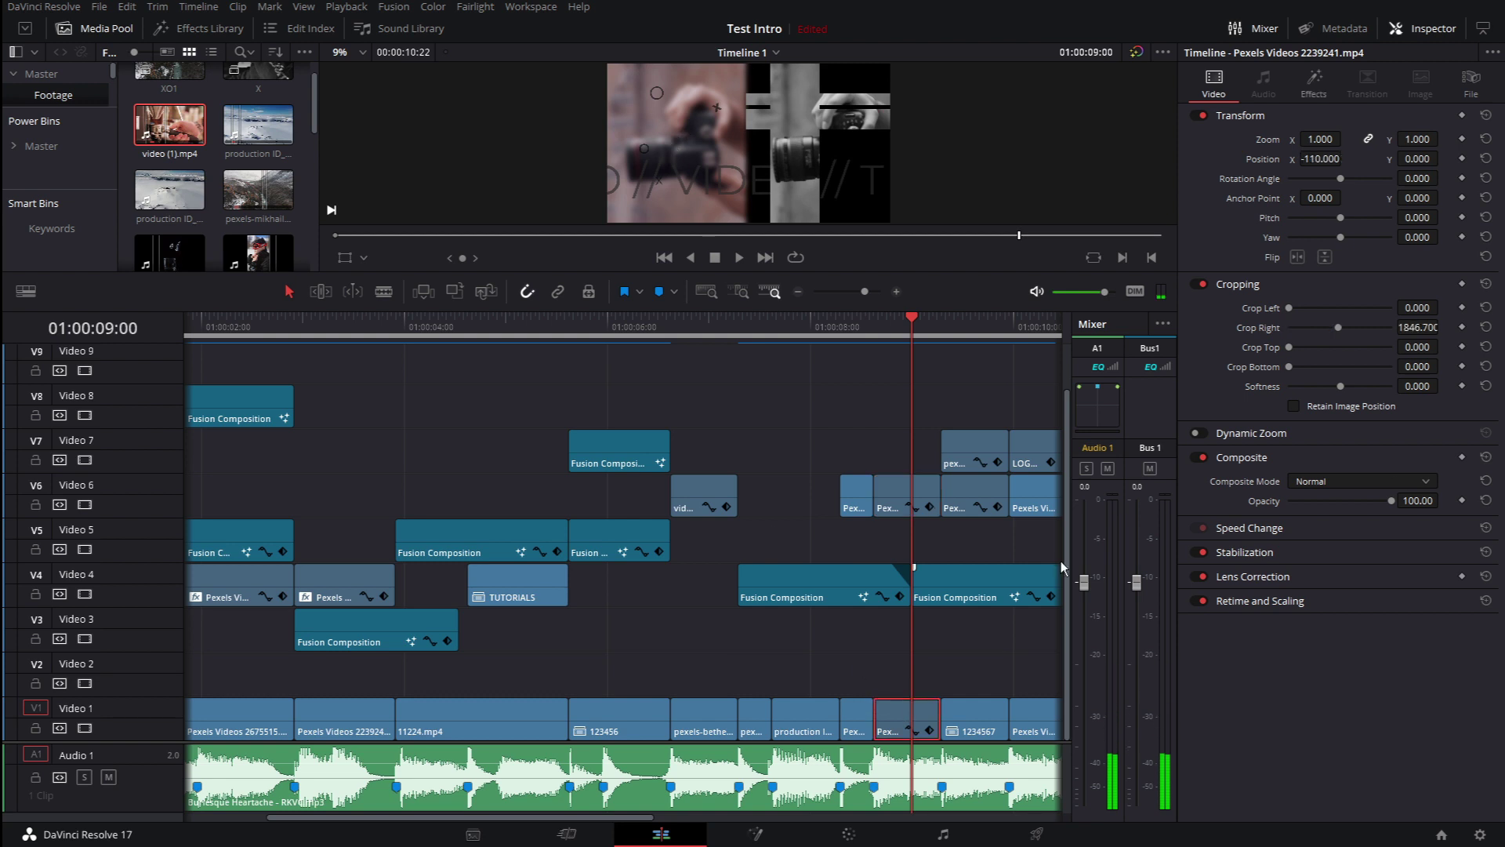
click(1314, 83)
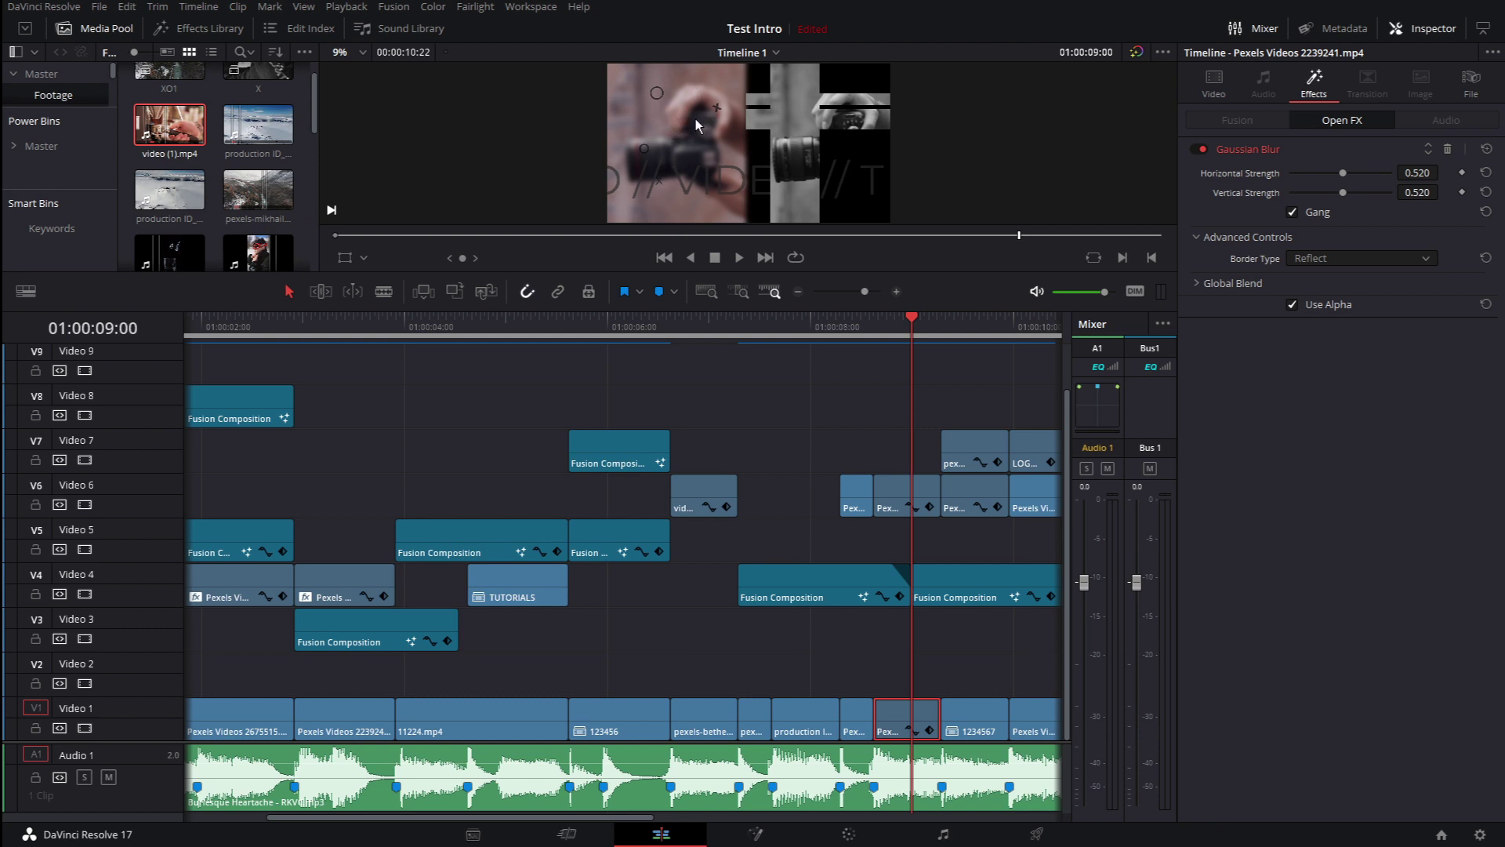
Select the 1234567 clip at 01:00:09:12 and bring it into the Color page.
drag(912, 318, 963, 318)
click(976, 725)
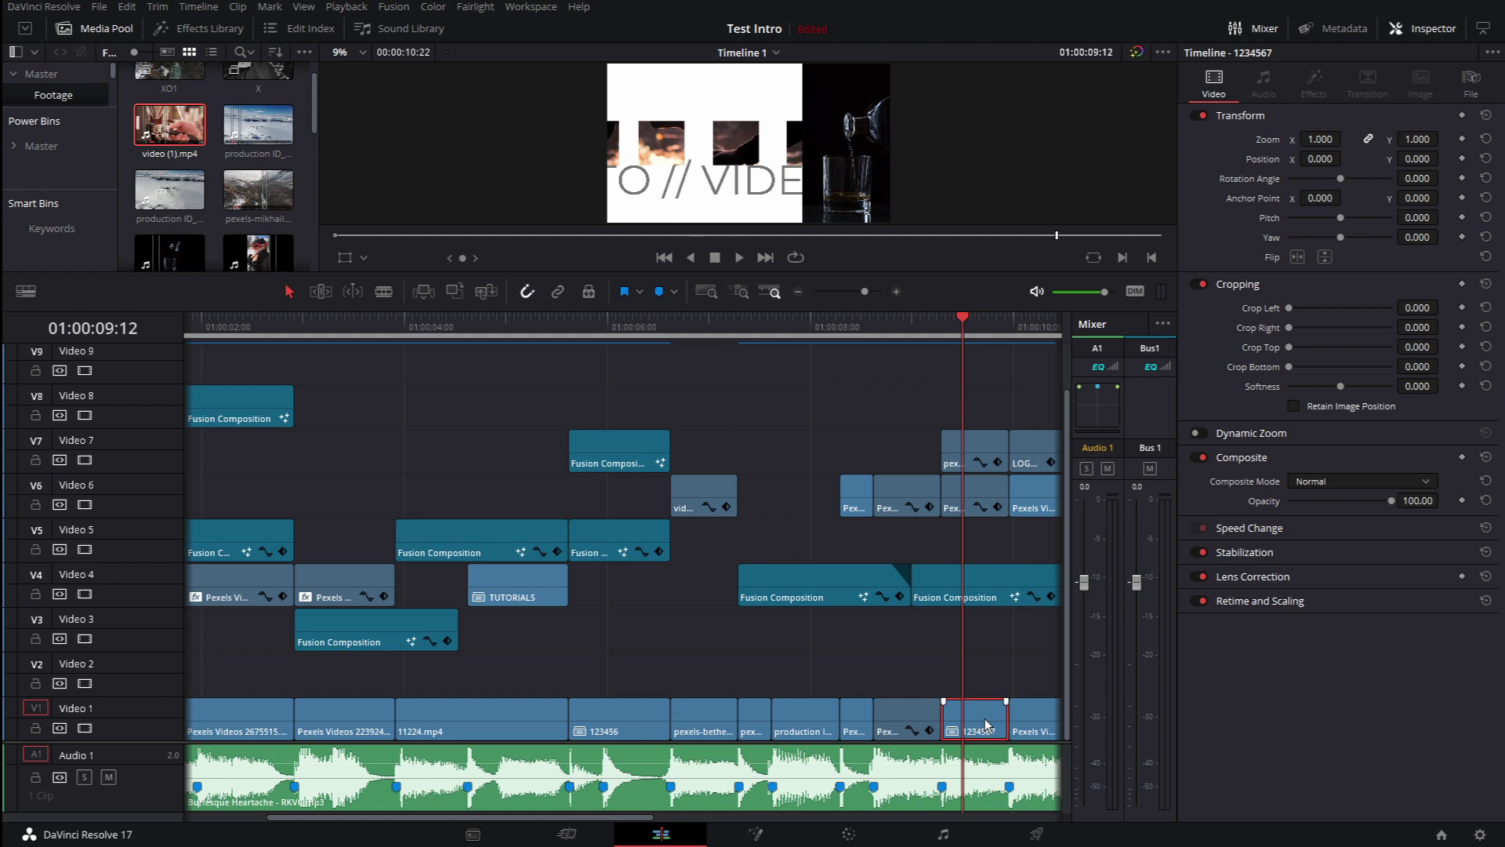
click(849, 835)
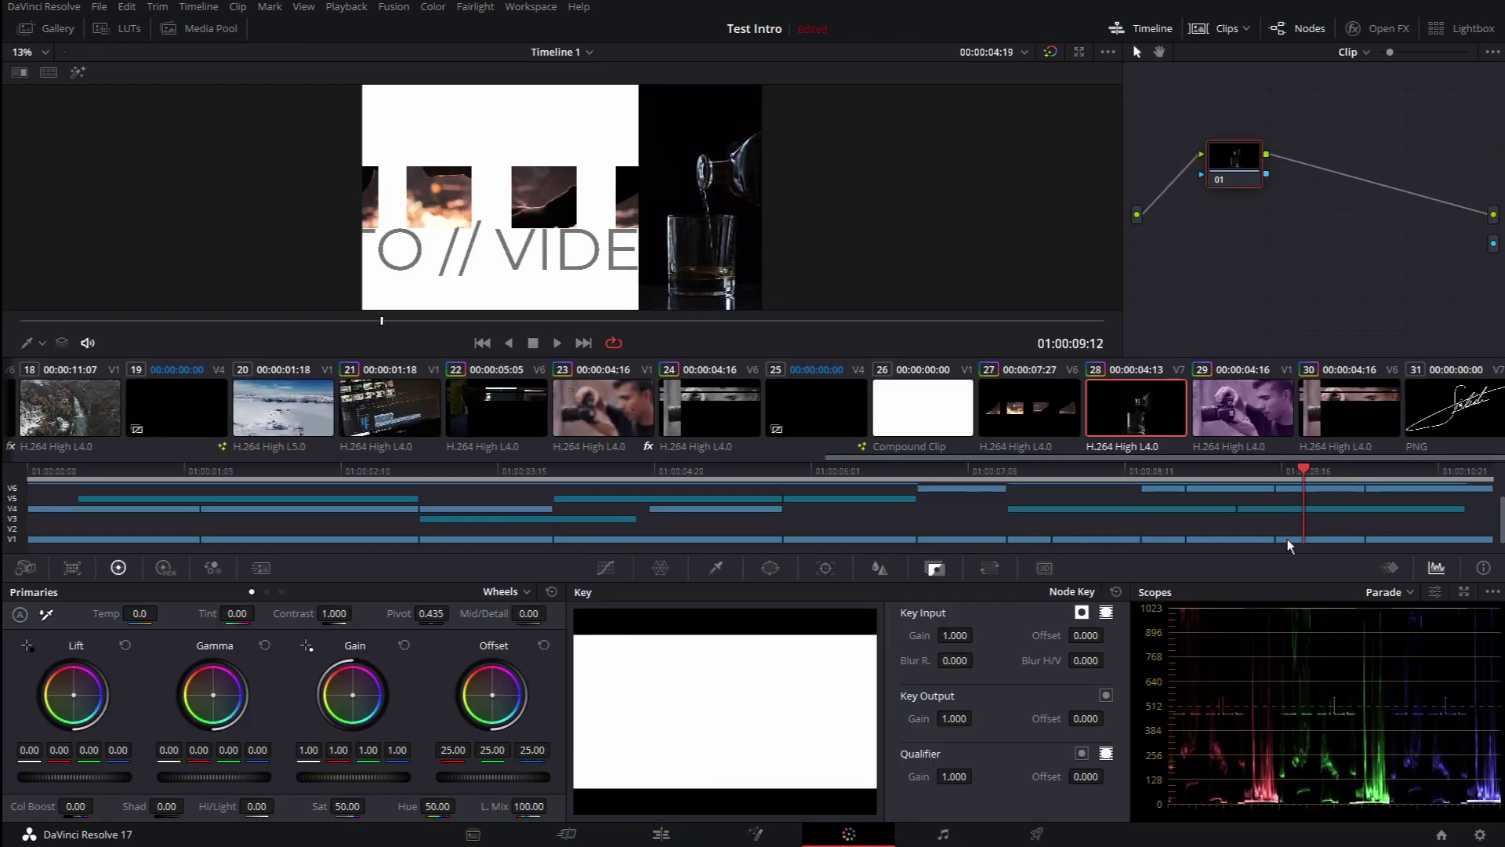
Give the white compound clip's node 01 the X-and-O timeline matte as an external matte.
click(1288, 540)
drag(1268, 181, 1492, 243)
right_click(1225, 180)
mouse_move(1280, 444)
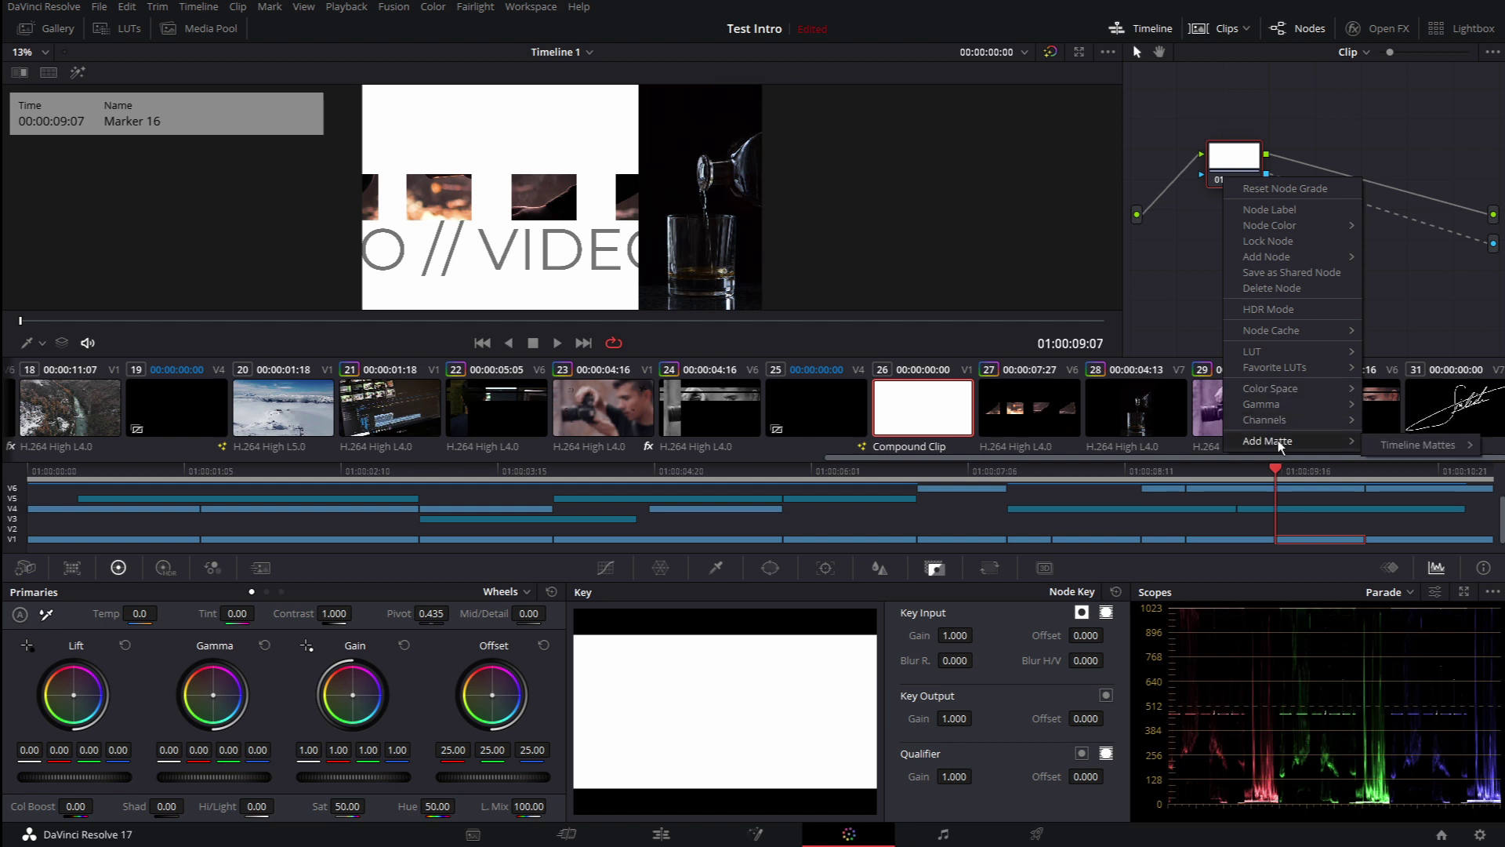
mouse_move(1418, 444)
click(1304, 683)
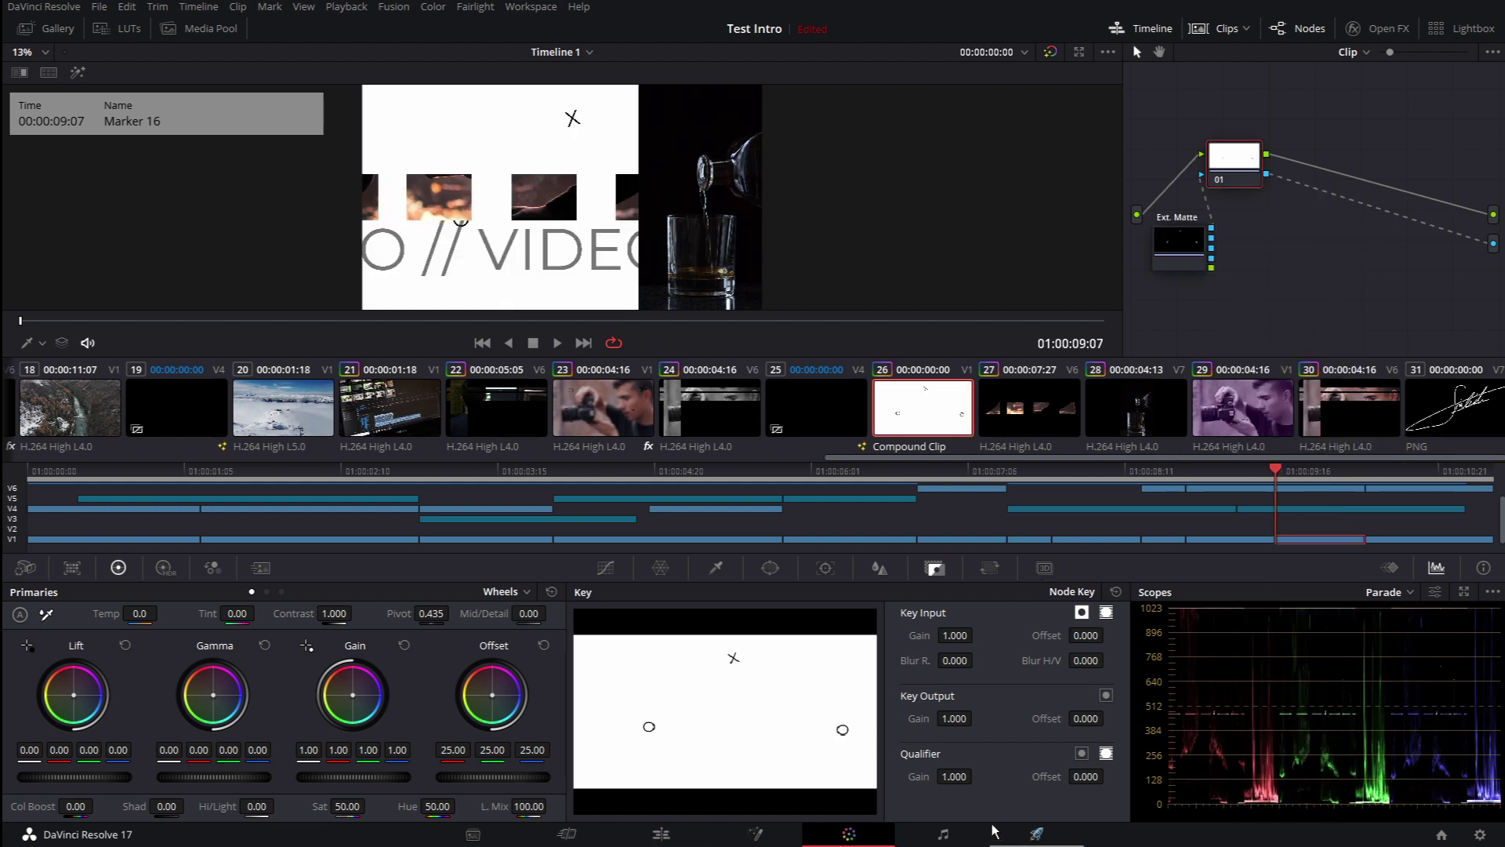
click(679, 835)
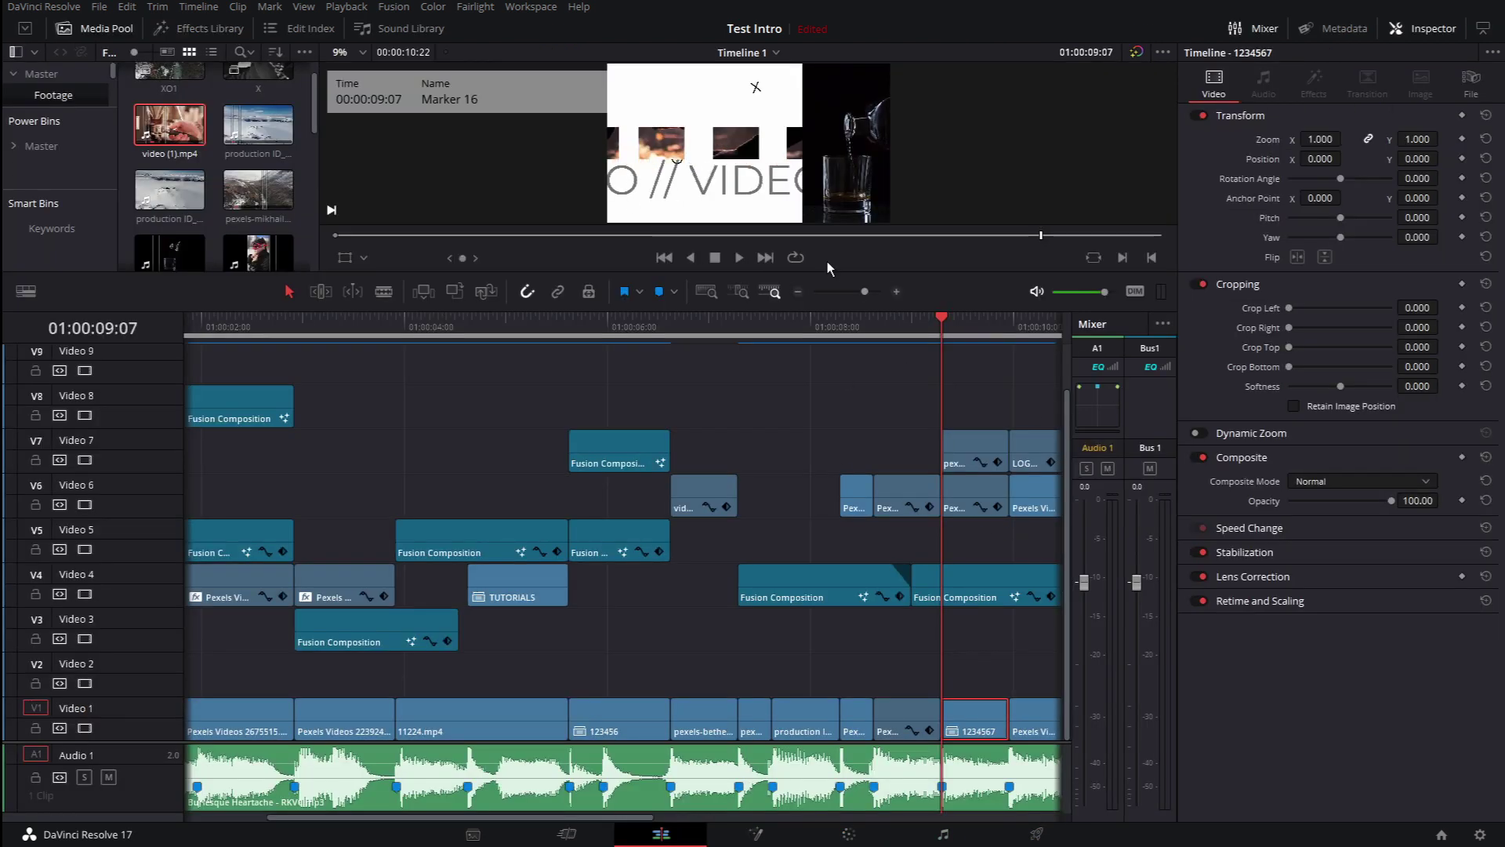
Inspect the Fusion Composition, 1234567, Pexels 2675515 and eva-elijas 7255224 clips on V4, V1, V6, V7.
click(953, 580)
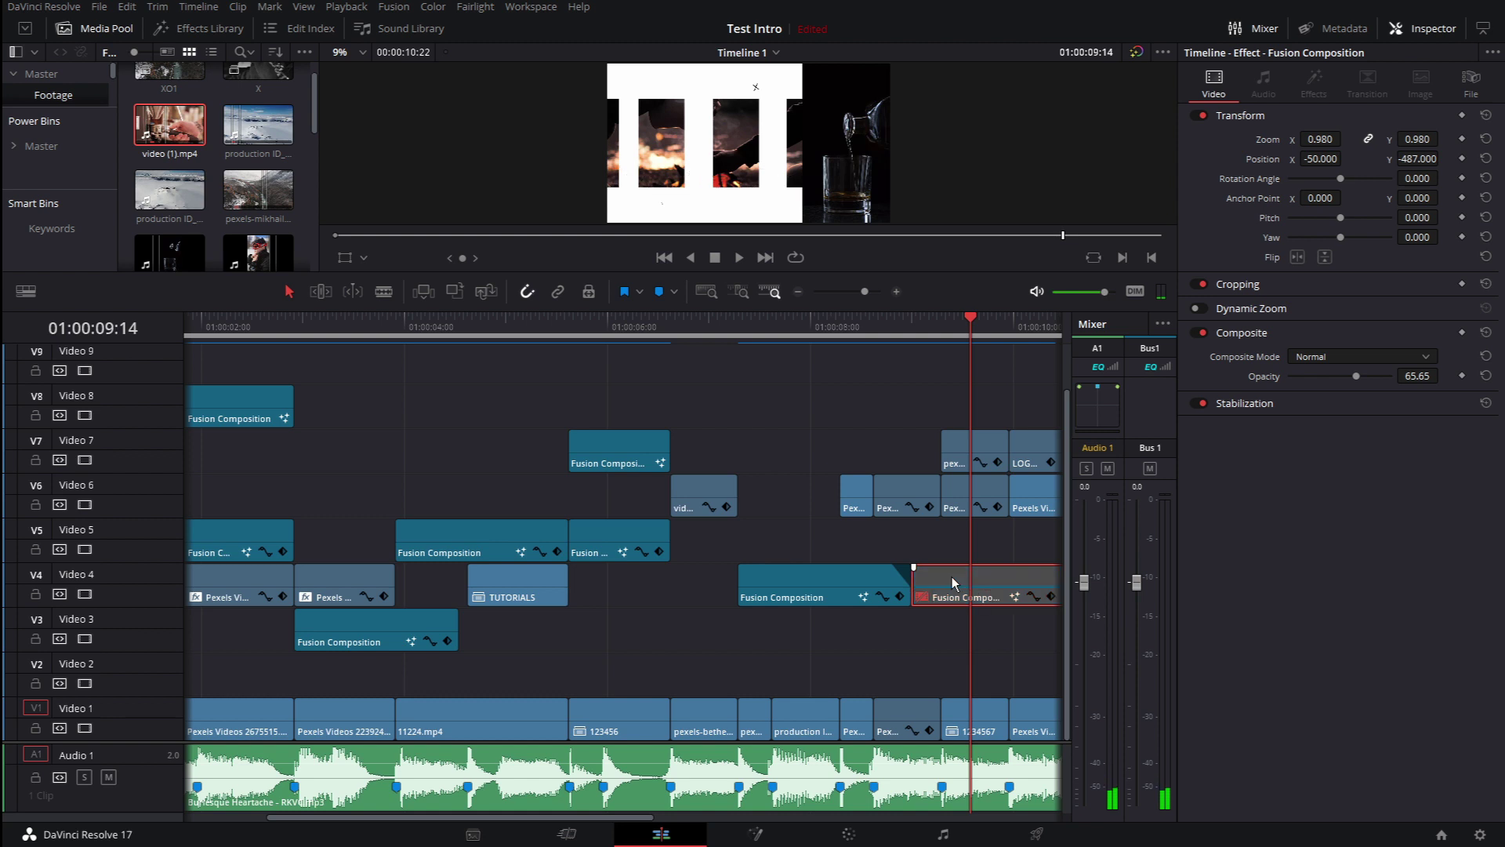
click(1009, 553)
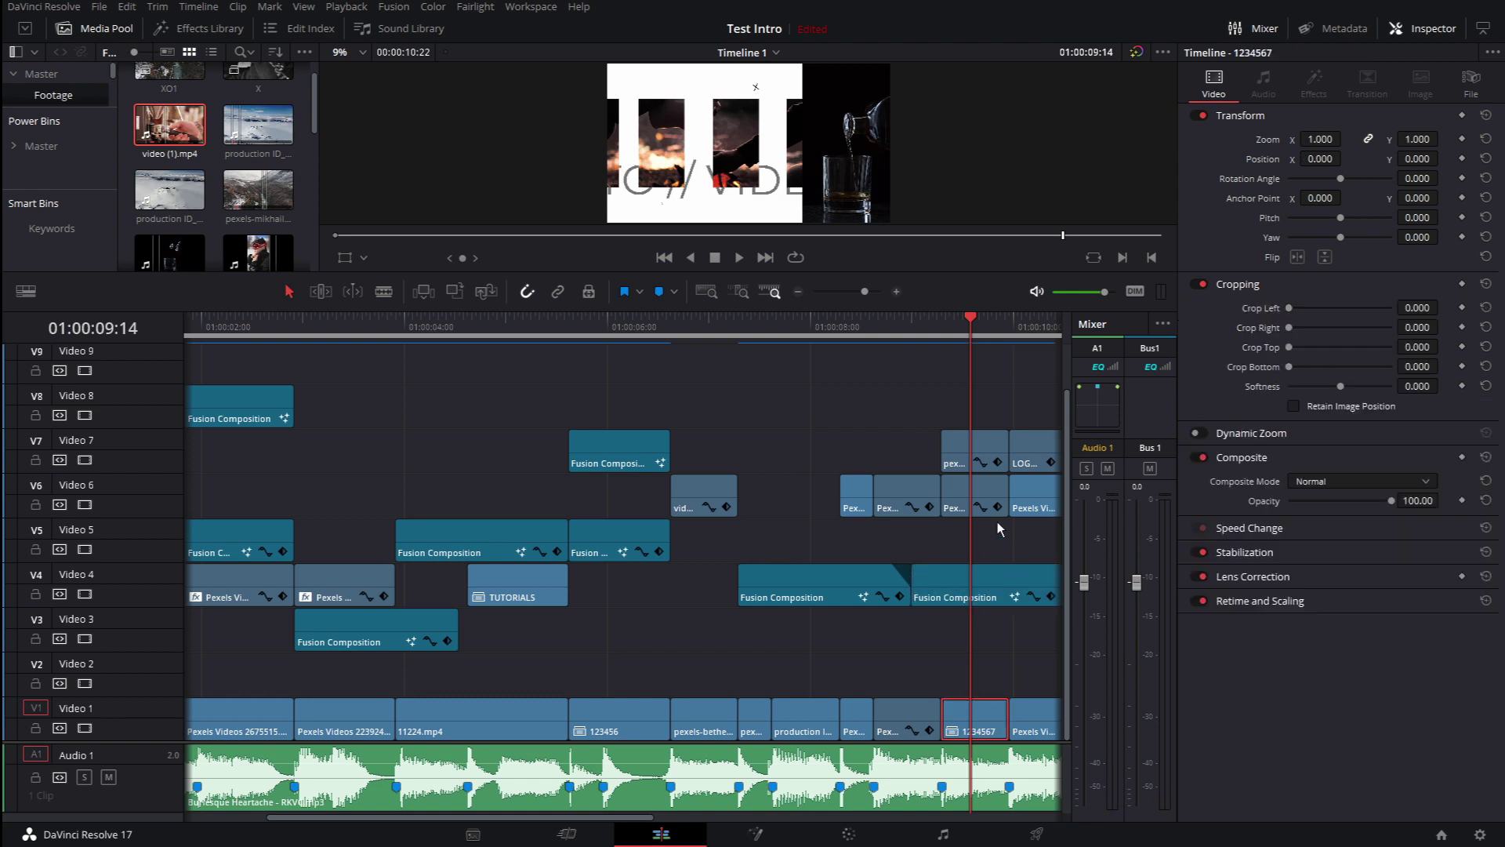
click(963, 496)
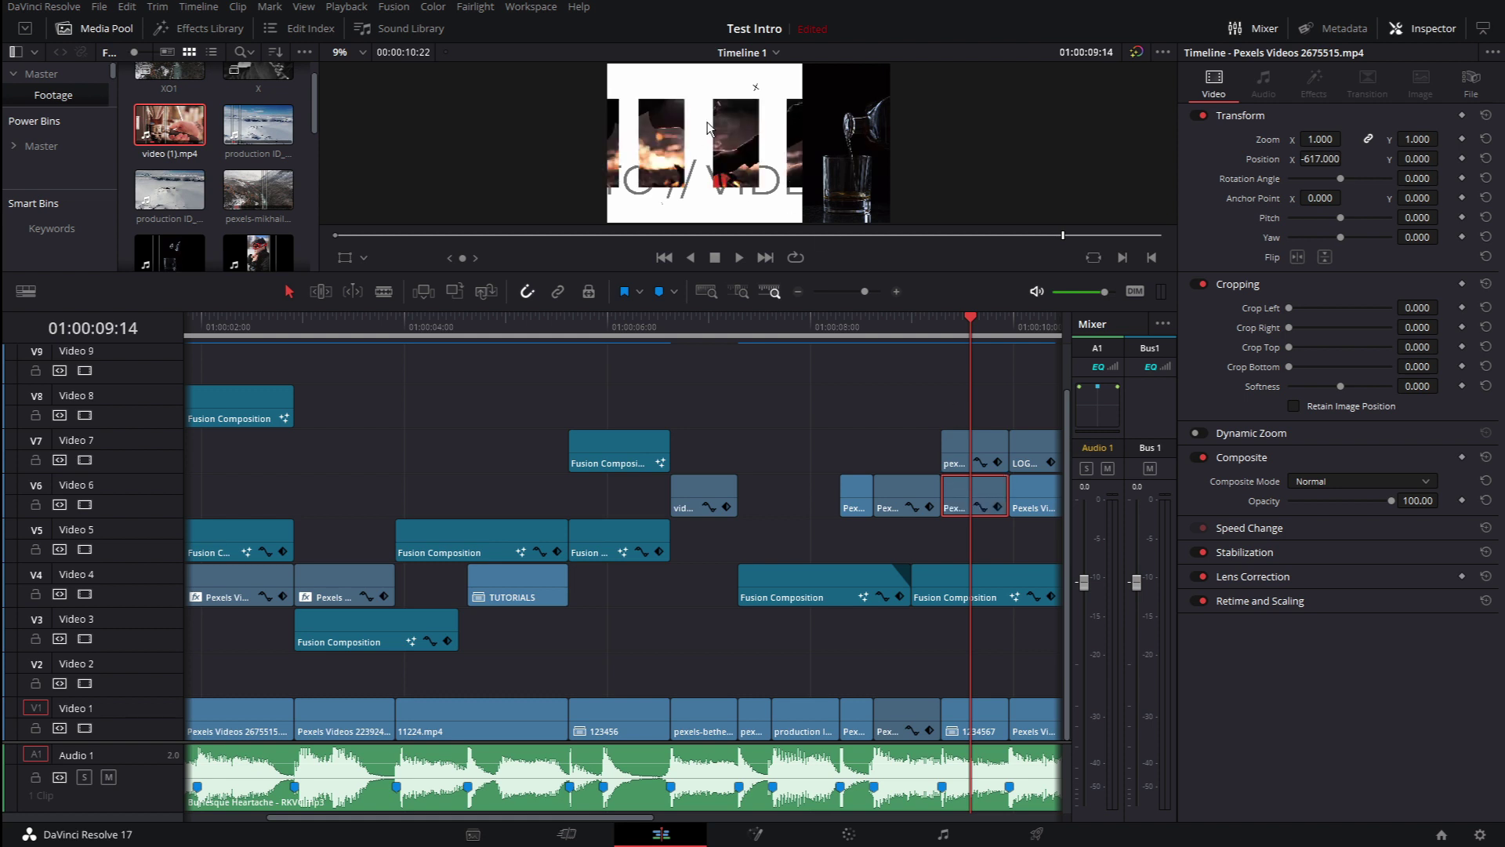
click(973, 451)
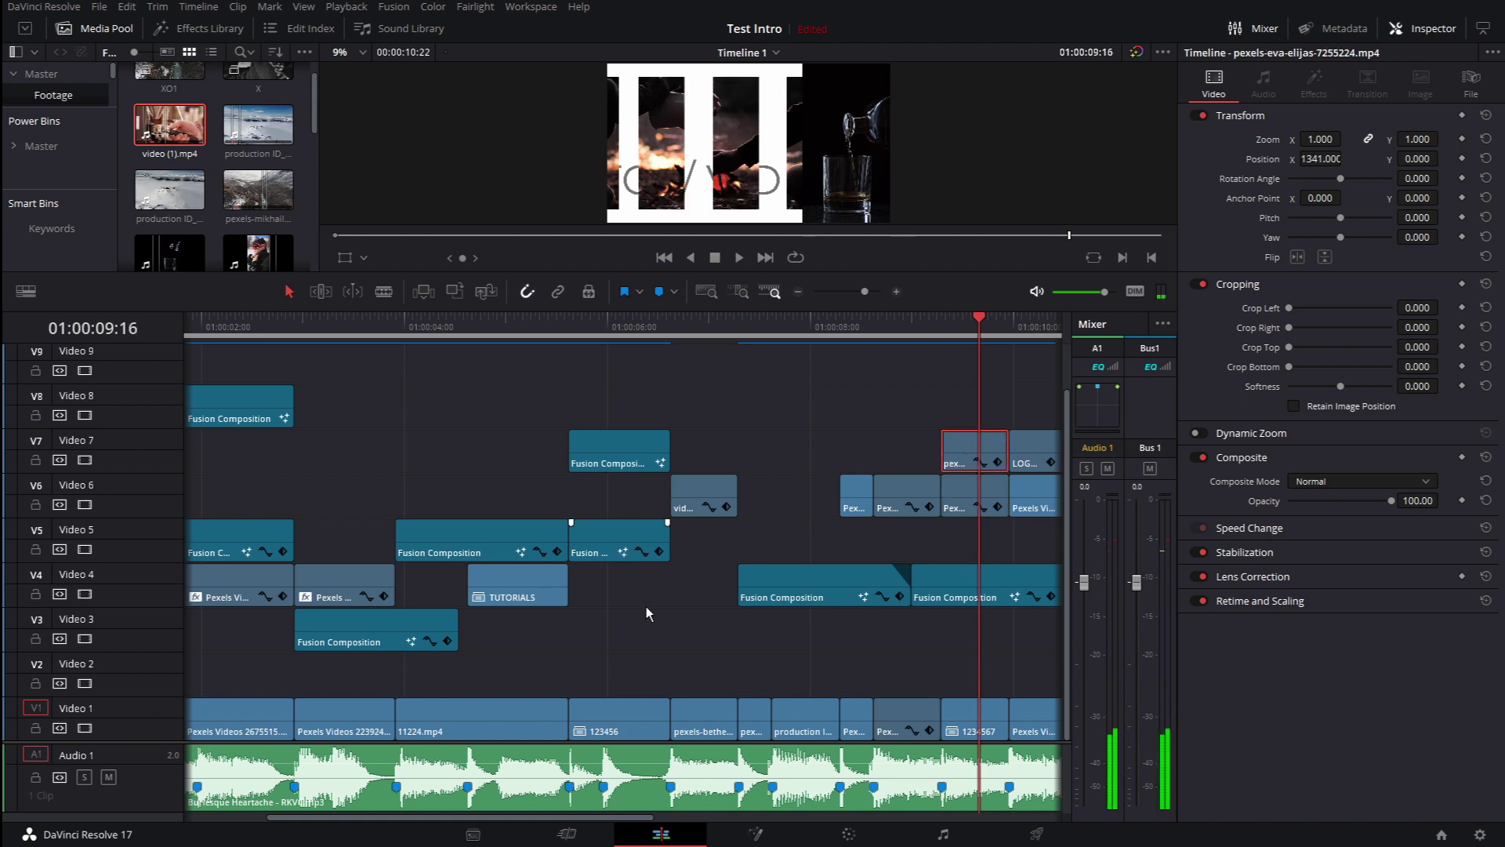
Select the last Pexels clip on Video 1 at 01:00:10:04 and open its grade.
click(646, 327)
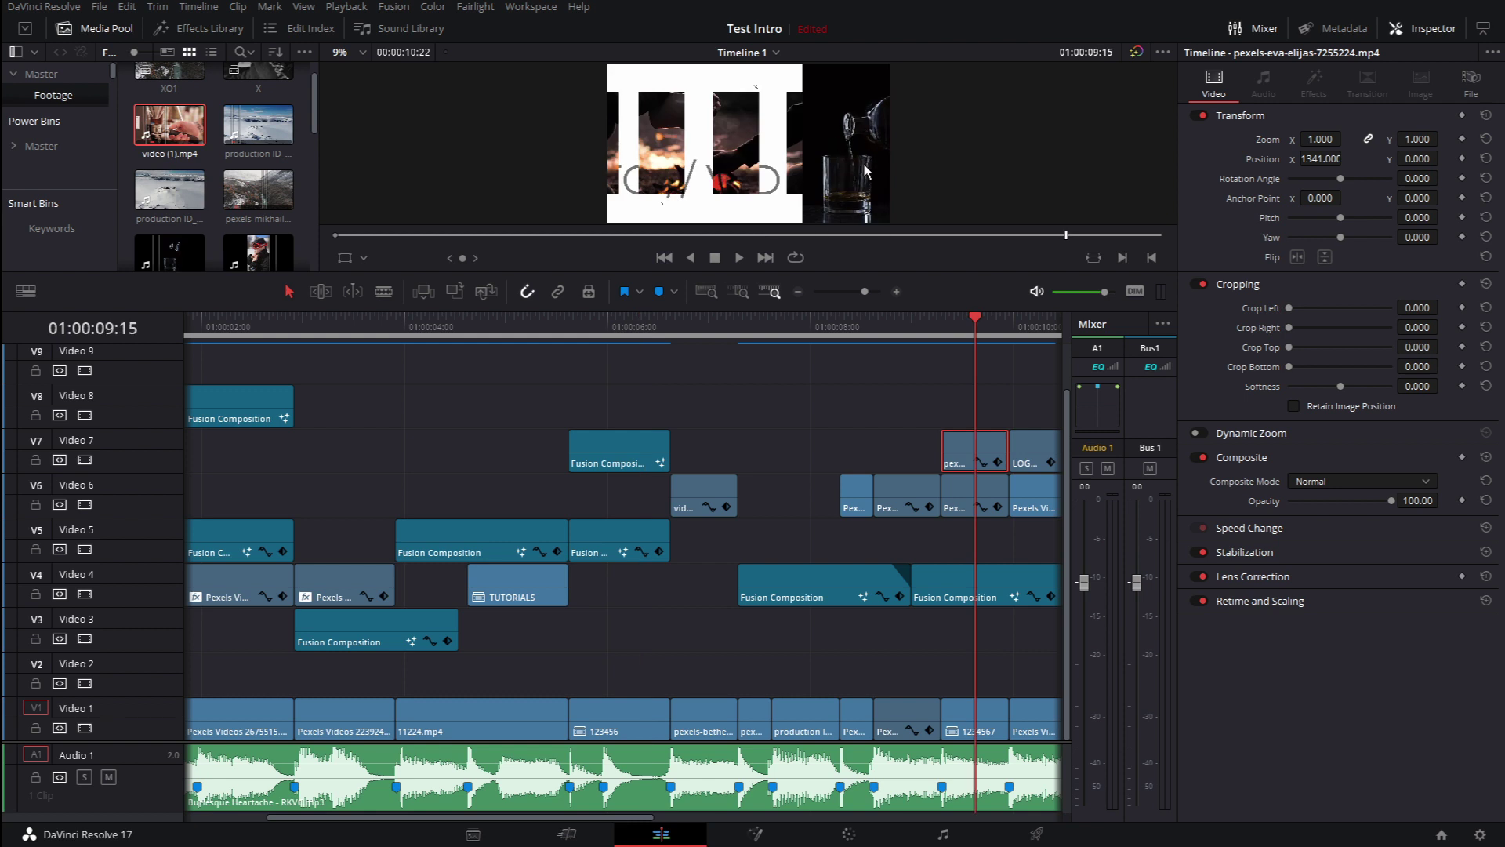
click(907, 323)
click(906, 384)
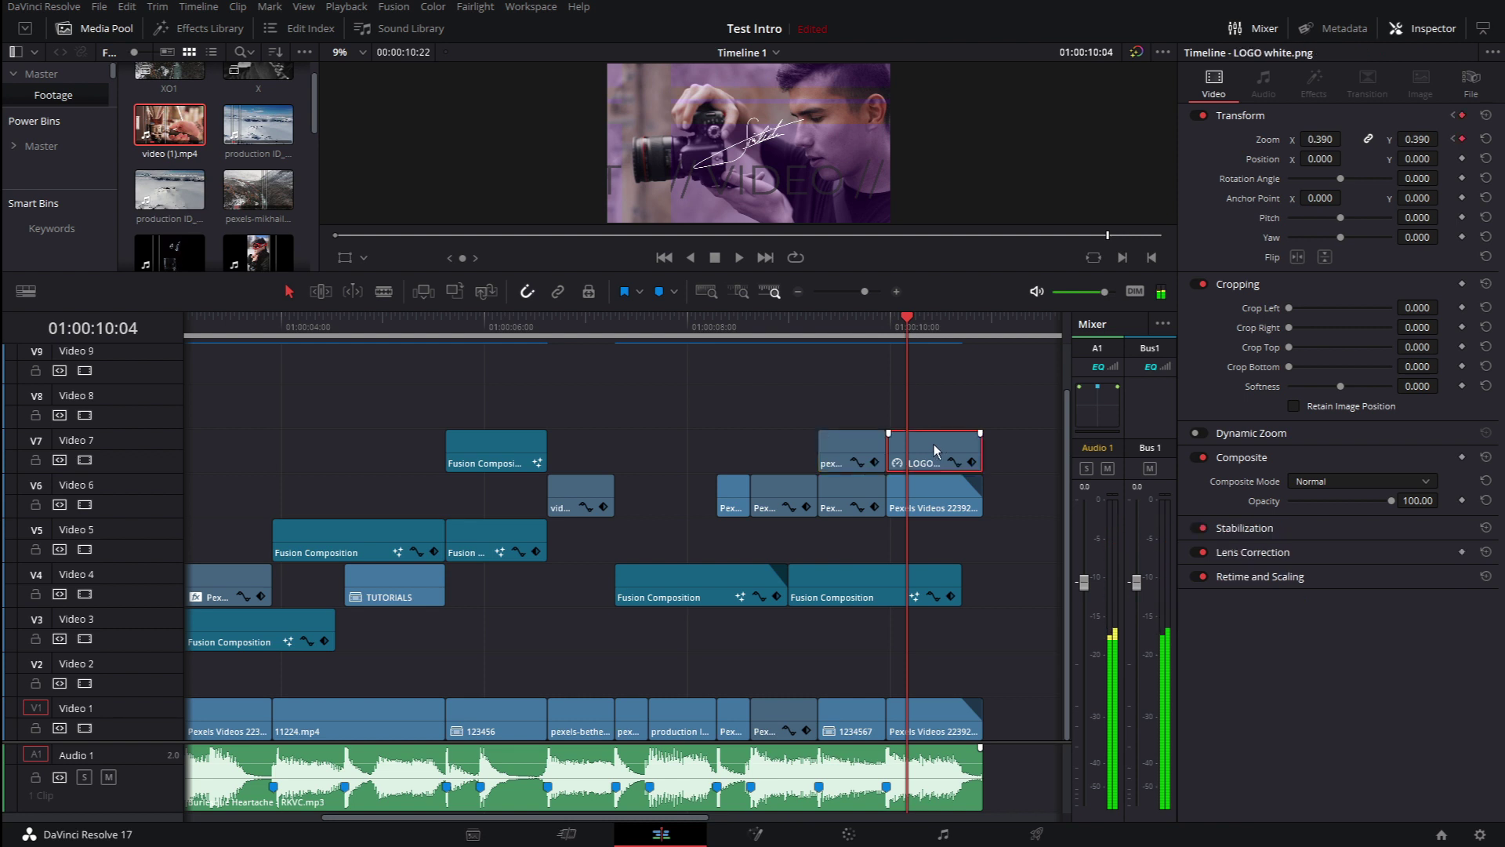
click(928, 323)
click(949, 720)
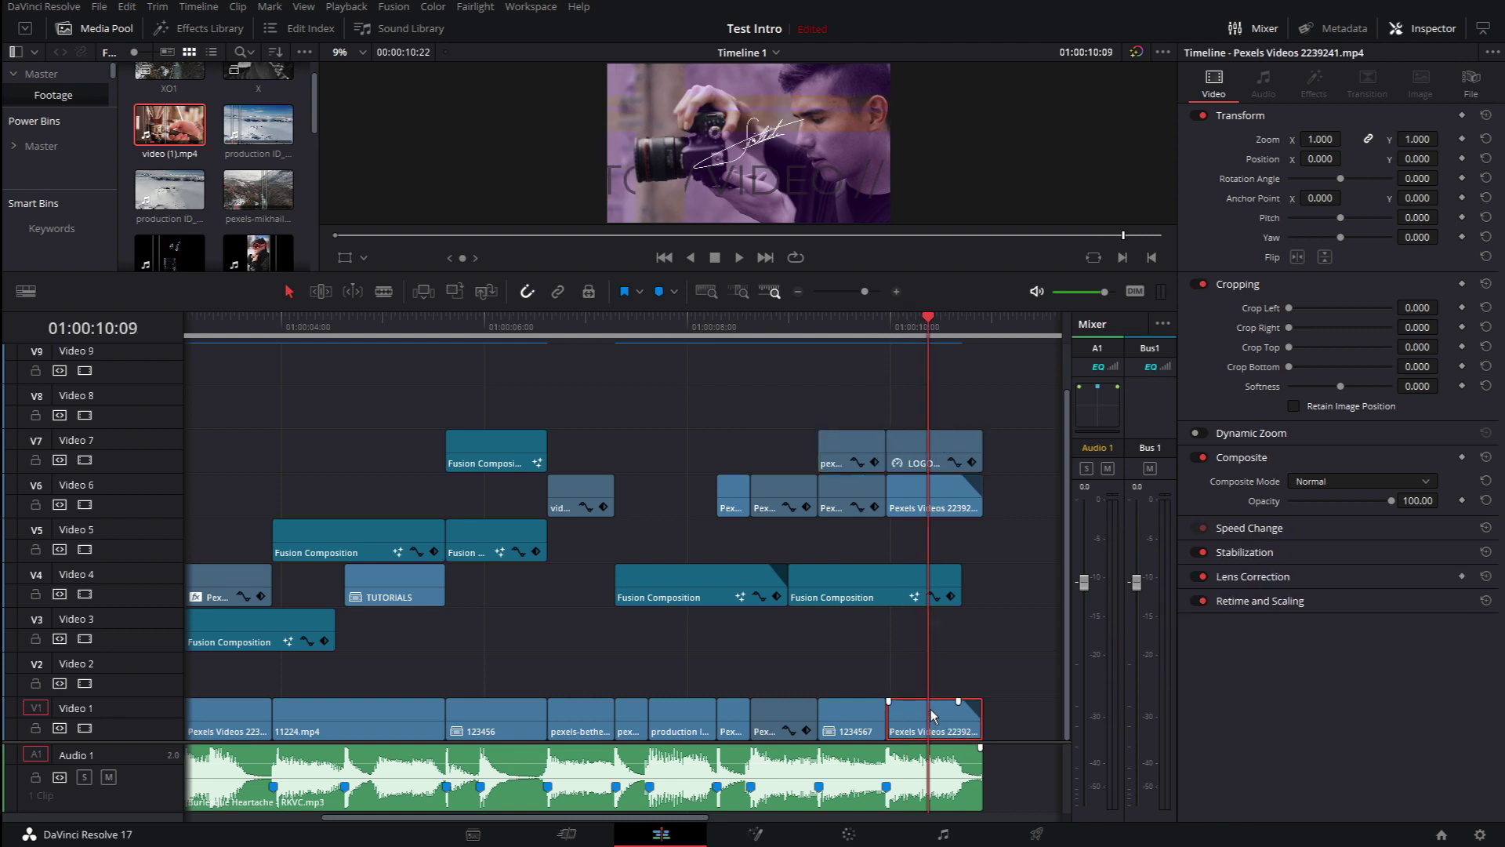
key(shift+6)
Select the last Pexels clip on Video 6 and play the ending with the signature logo.
click(1431, 552)
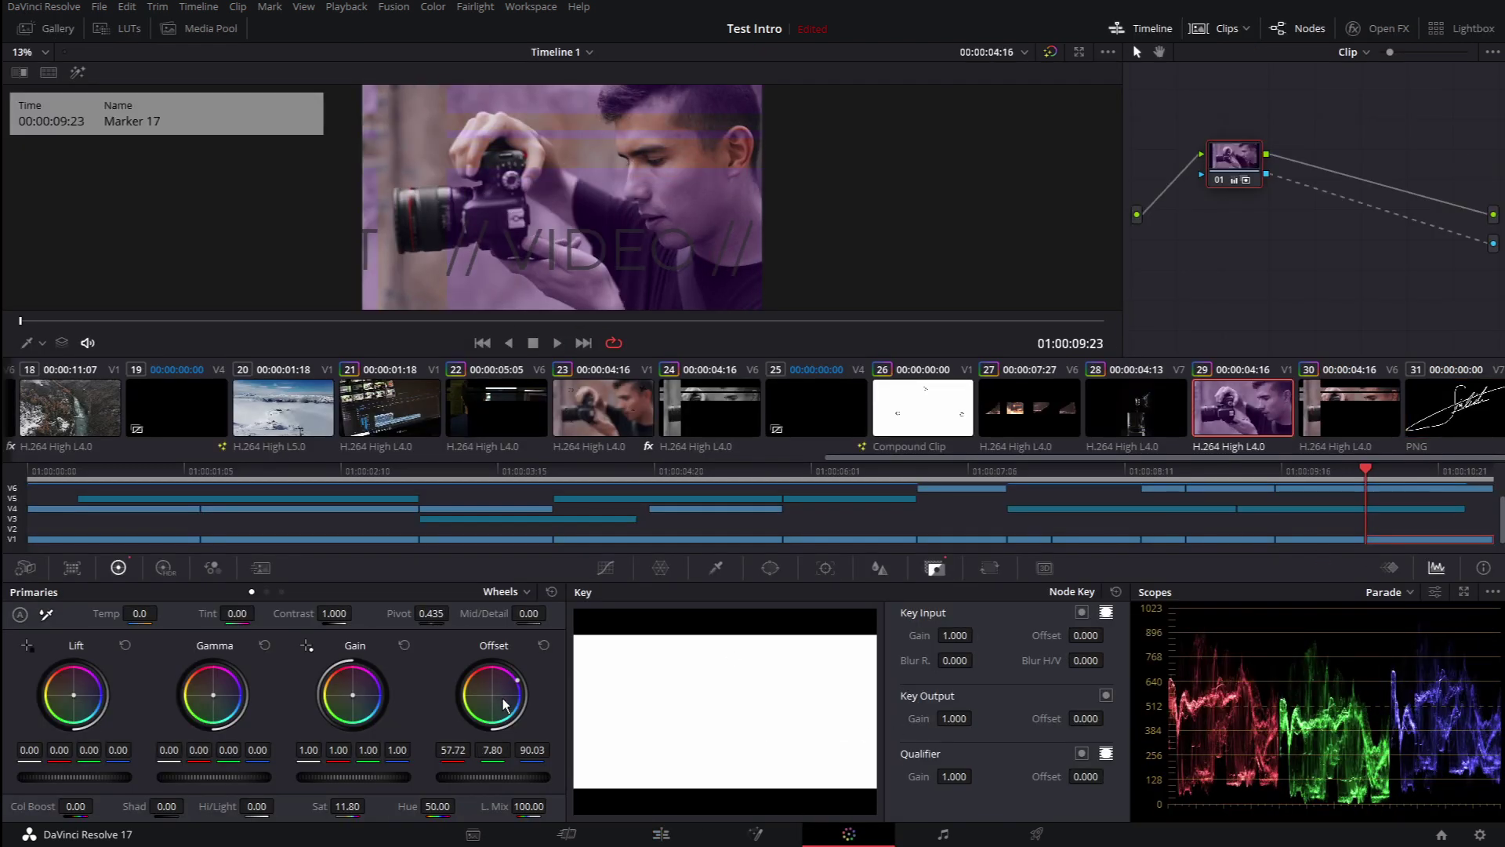
key(shift+4)
click(939, 492)
key(space)
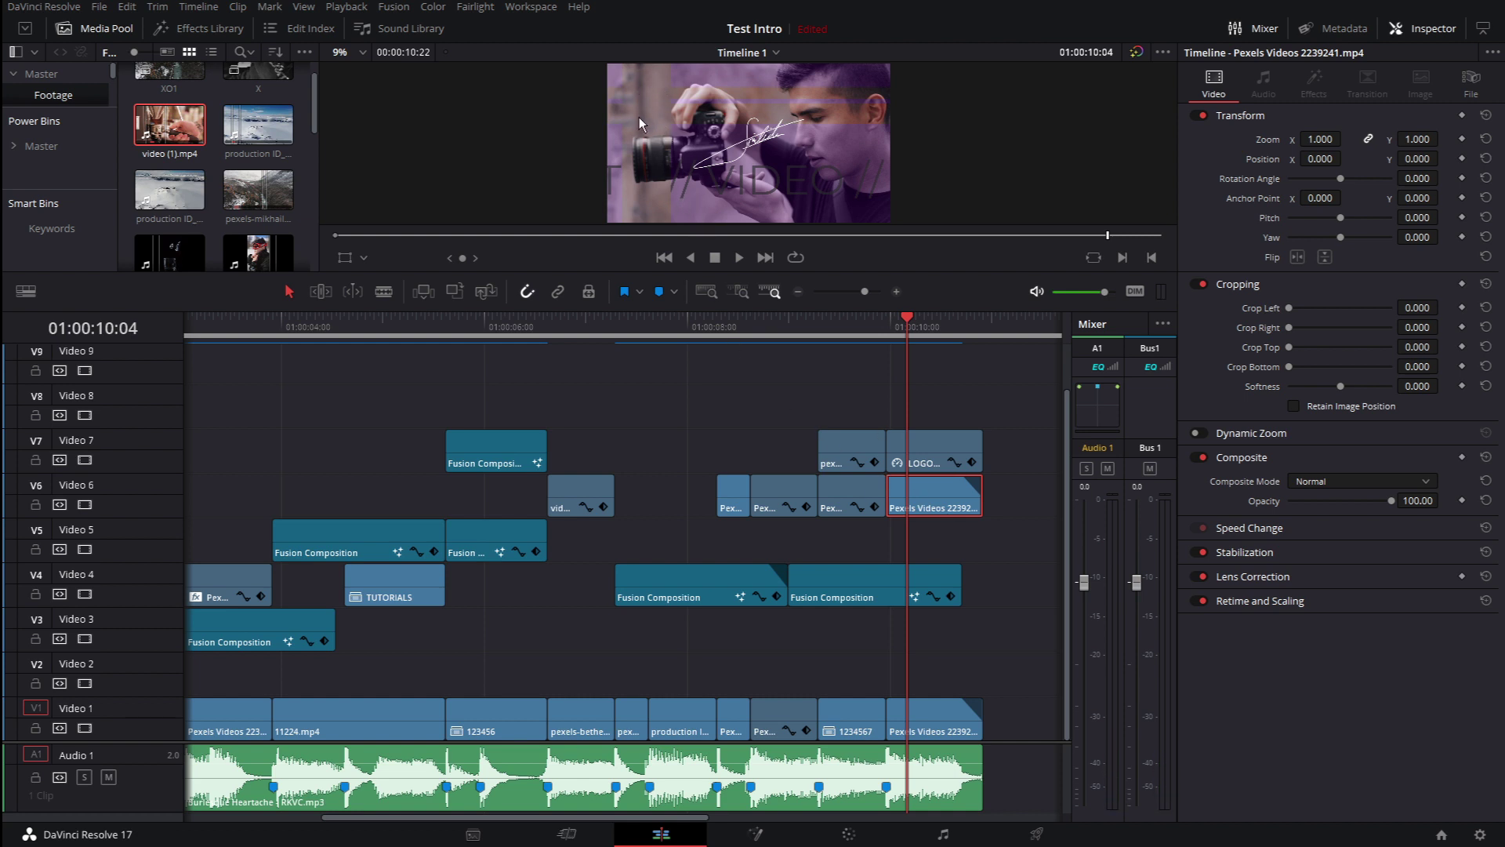
key(space)
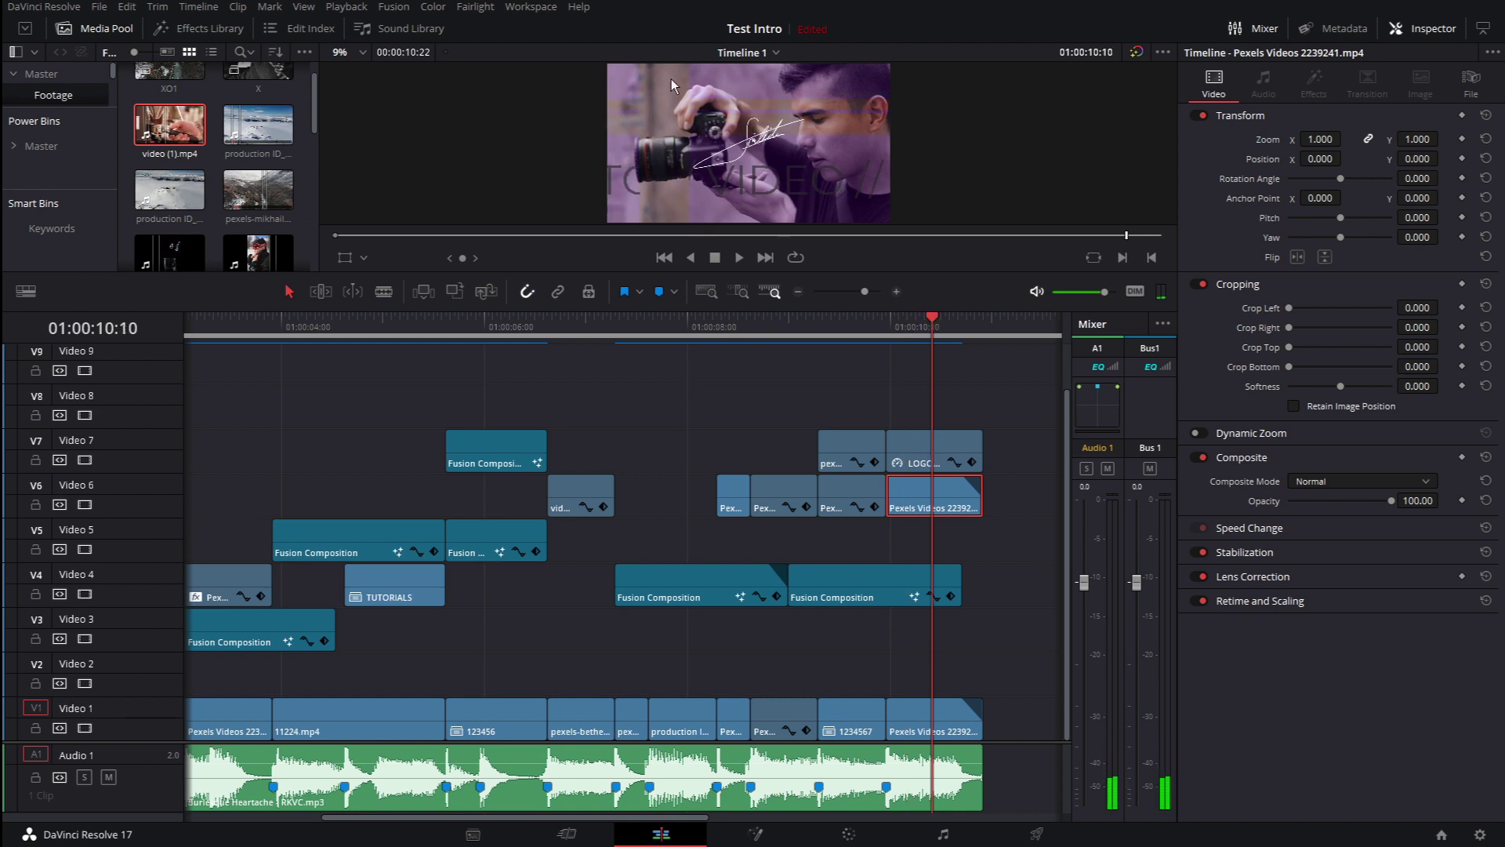